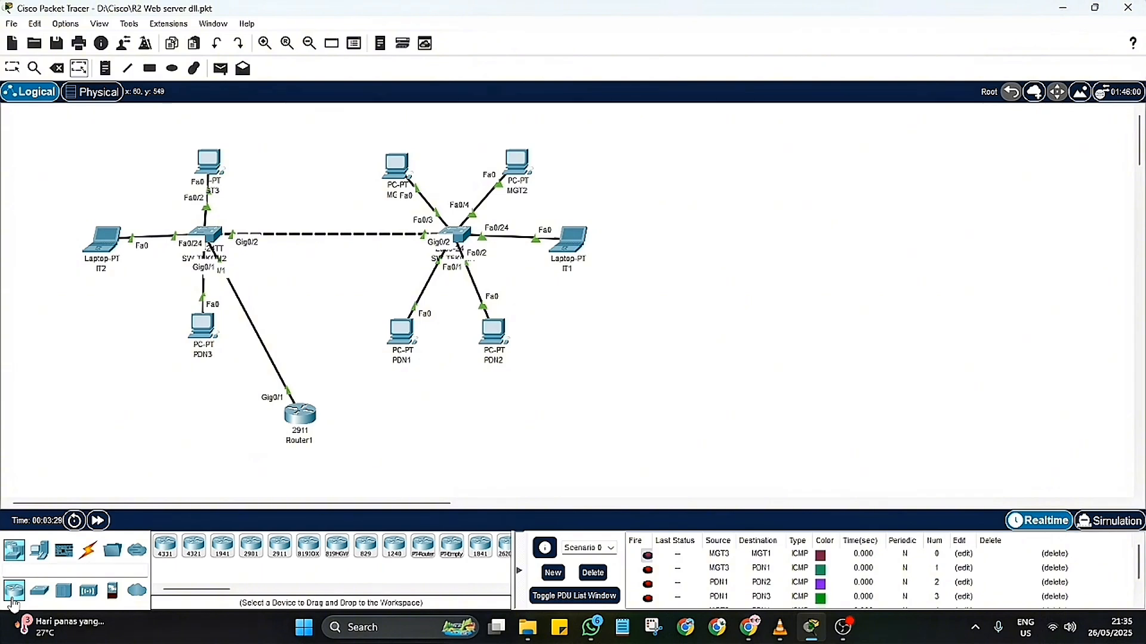
Step: Add a 2911 router to the empty workspace area east of the existing topology, level with Router1
left_click(283, 555)
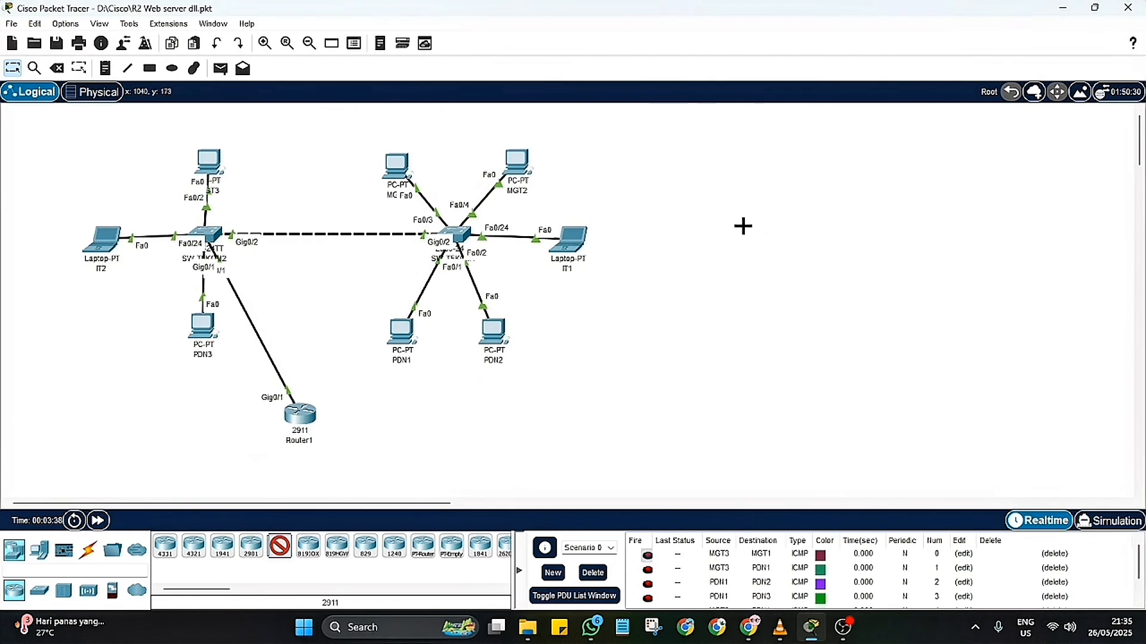
left_click(740, 224)
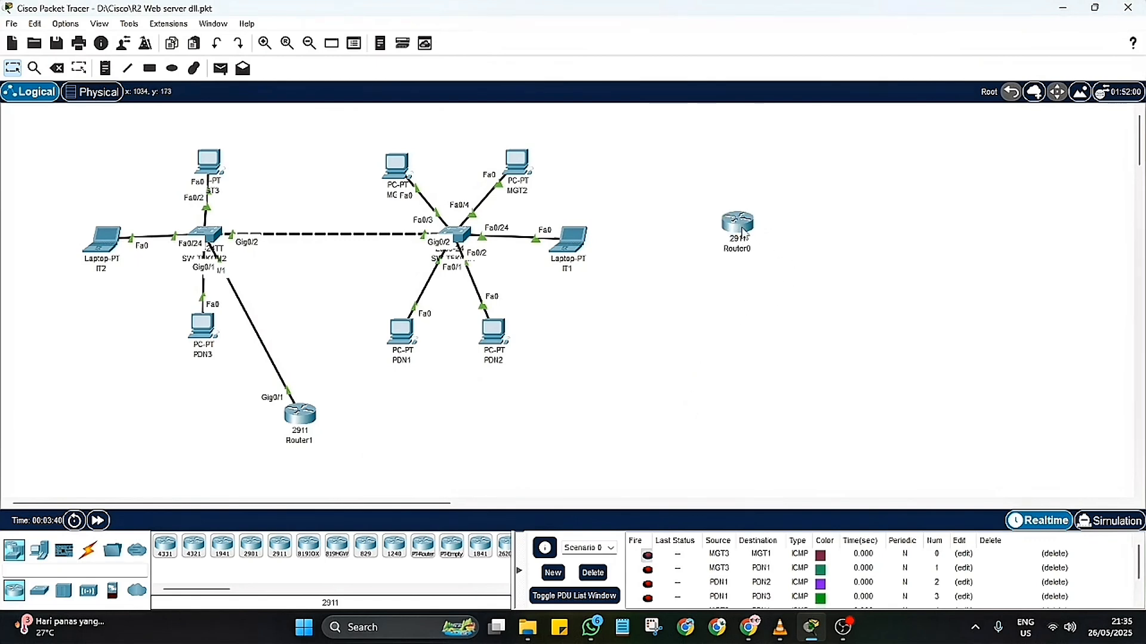
left_click_drag(741, 229, 713, 411)
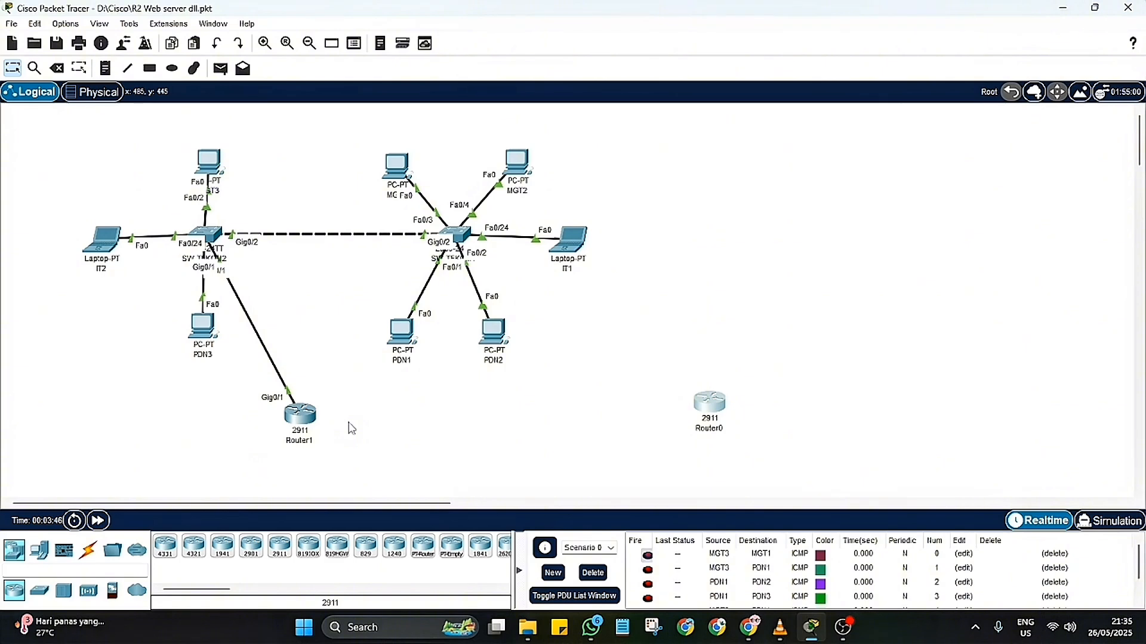
Step: Add two Server-PT devices east of the new router, one above the other
left_click(63, 592)
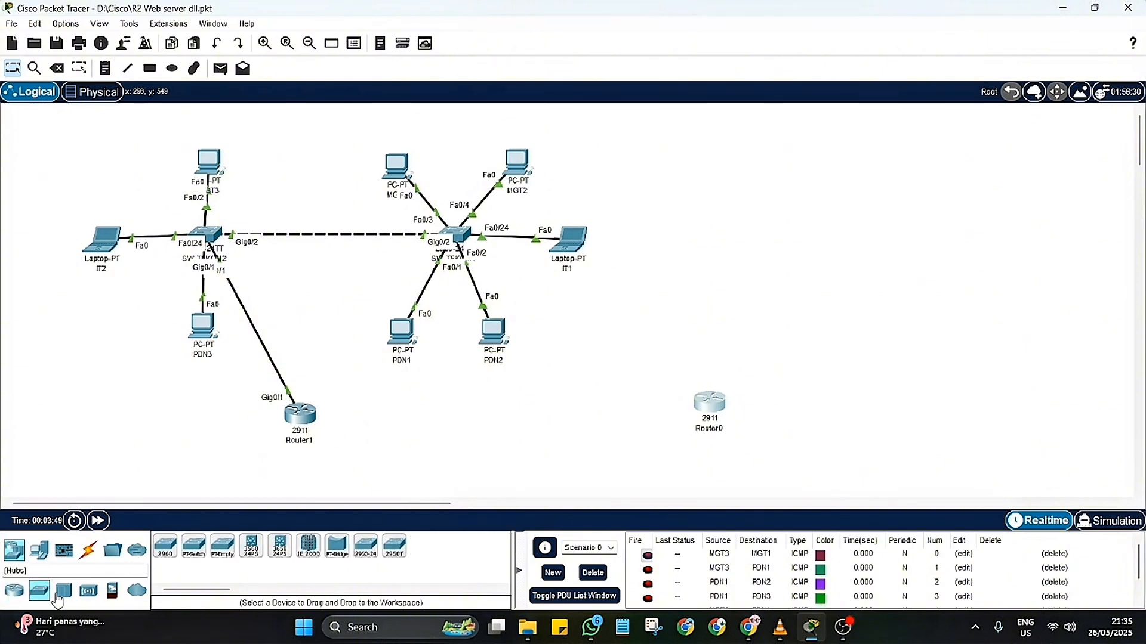
left_click(41, 592)
left_click(39, 549)
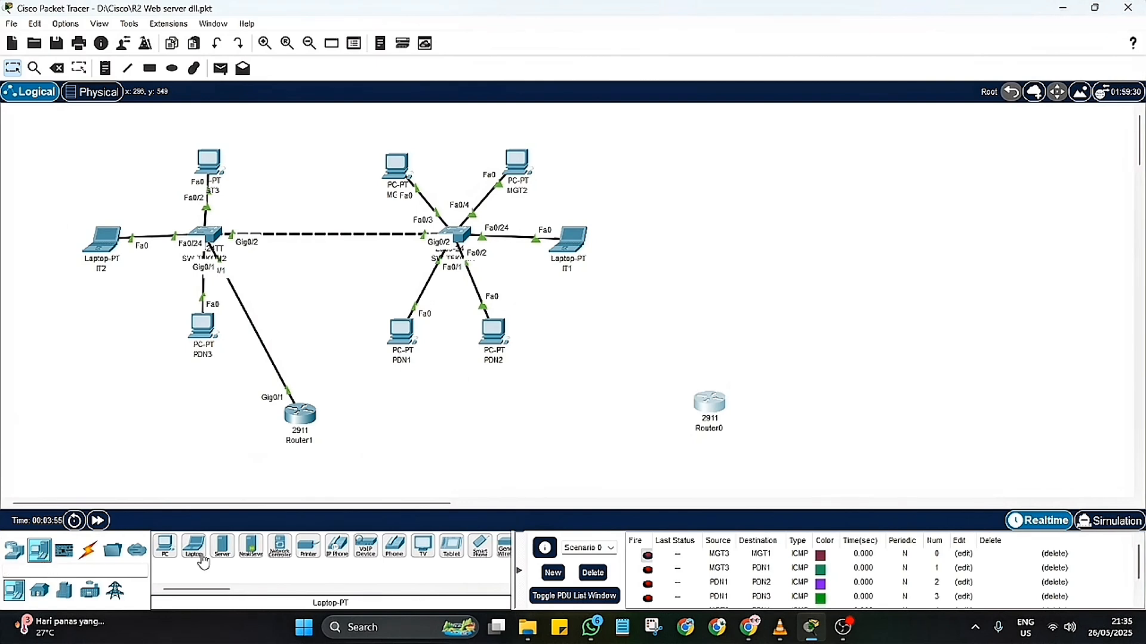
left_click(222, 549)
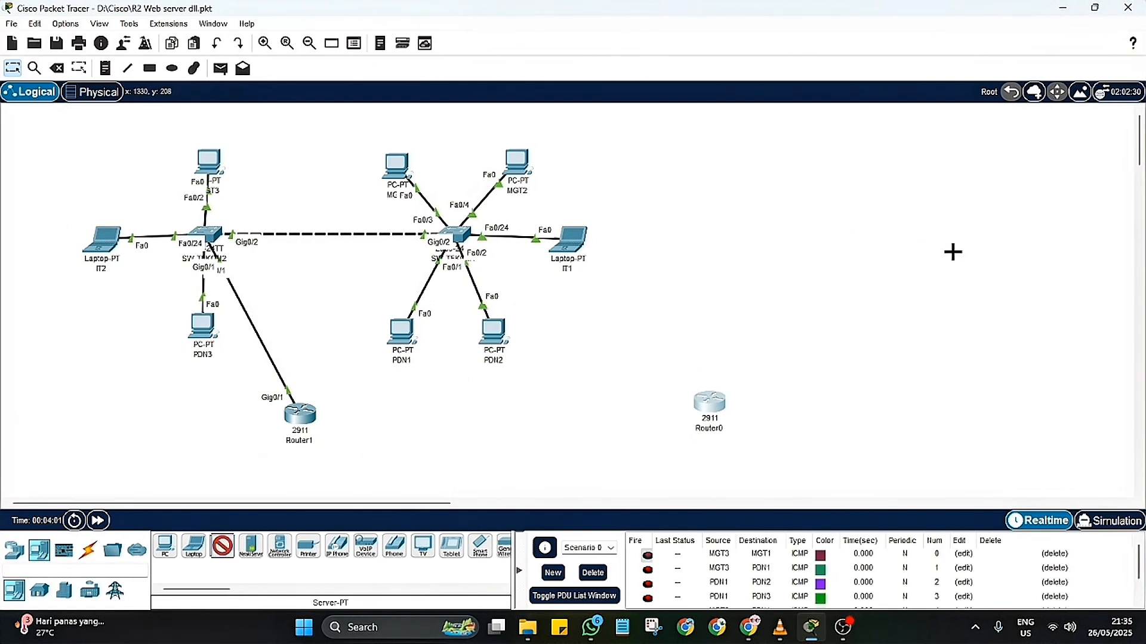
left_click(945, 255)
left_click(222, 548)
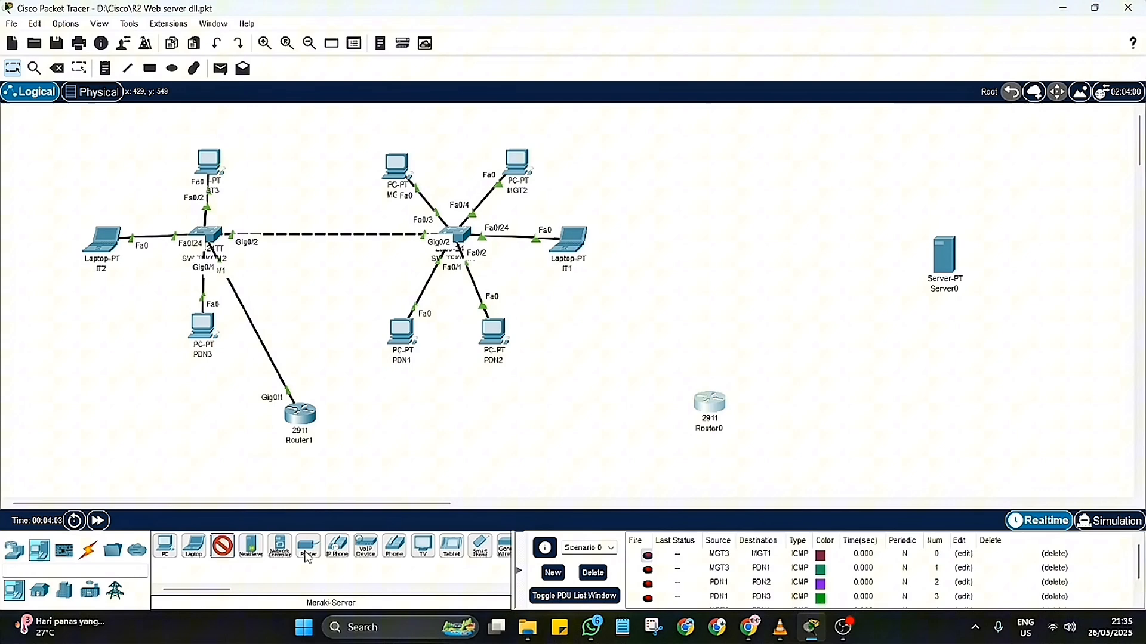
left_click(952, 384)
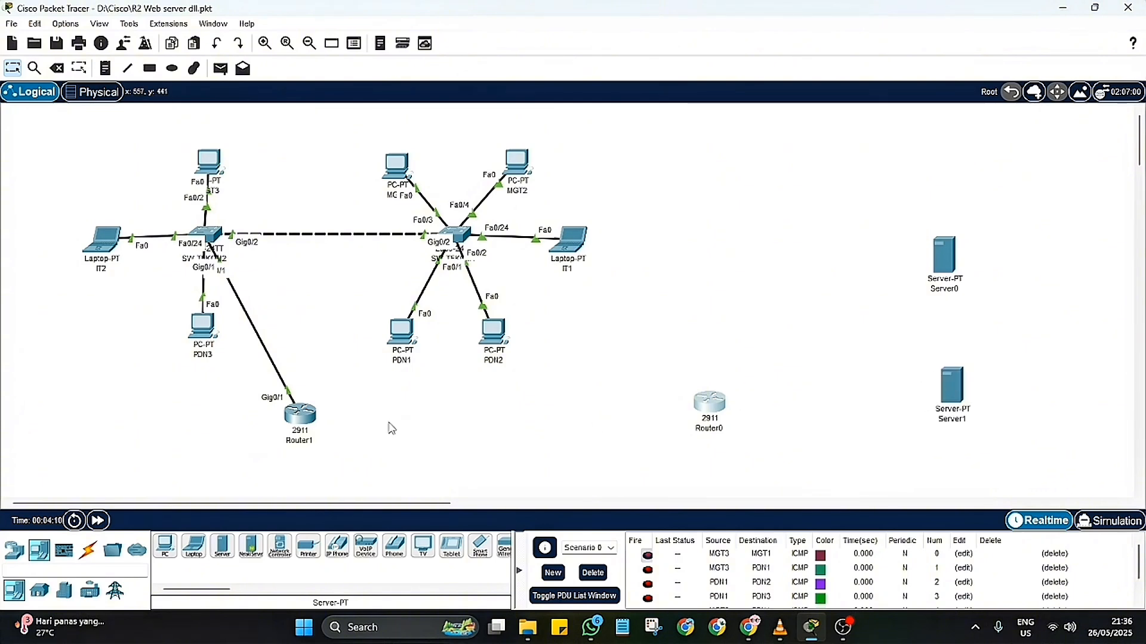
Step: Add a laptop above the new router and a 2960 switch midway between the router and the two servers
left_click(187, 557)
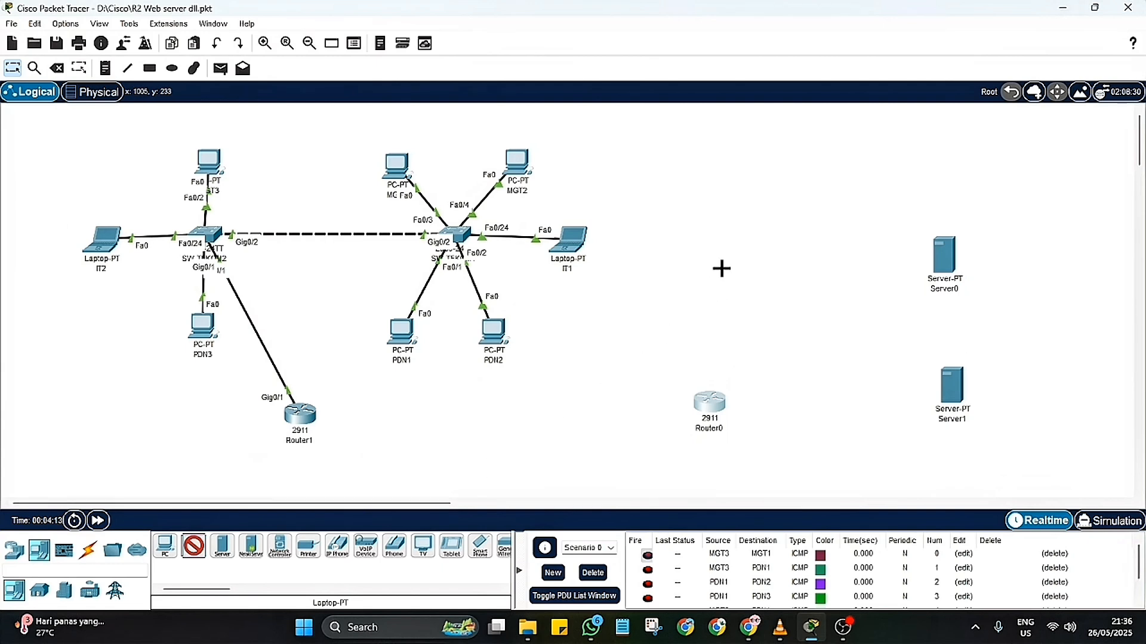
left_click(725, 256)
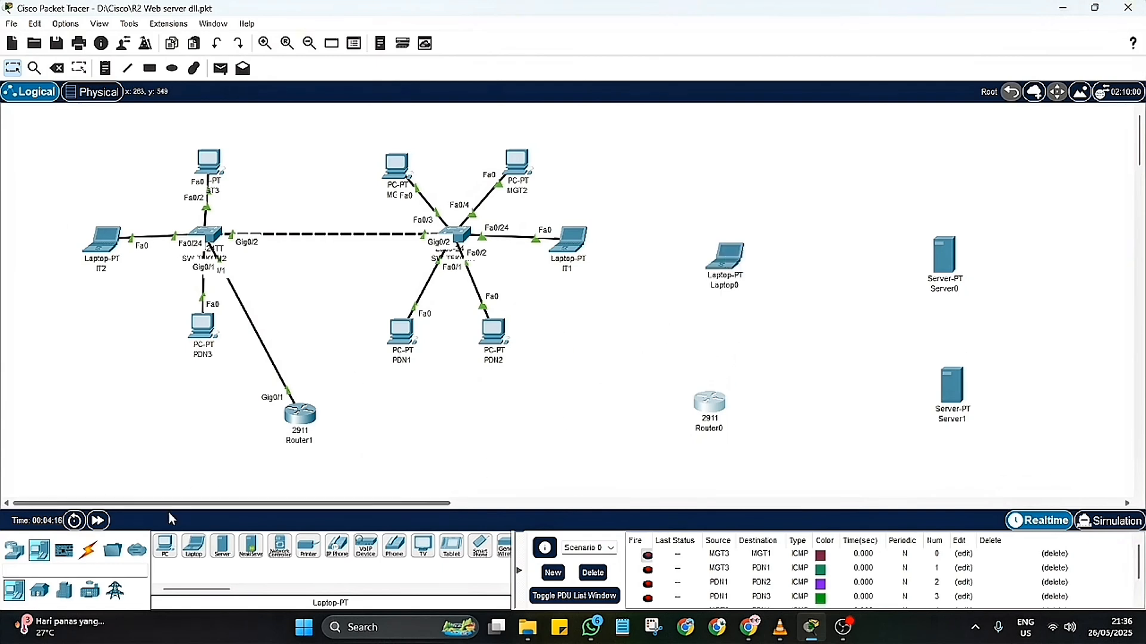
left_click(13, 555)
left_click(39, 591)
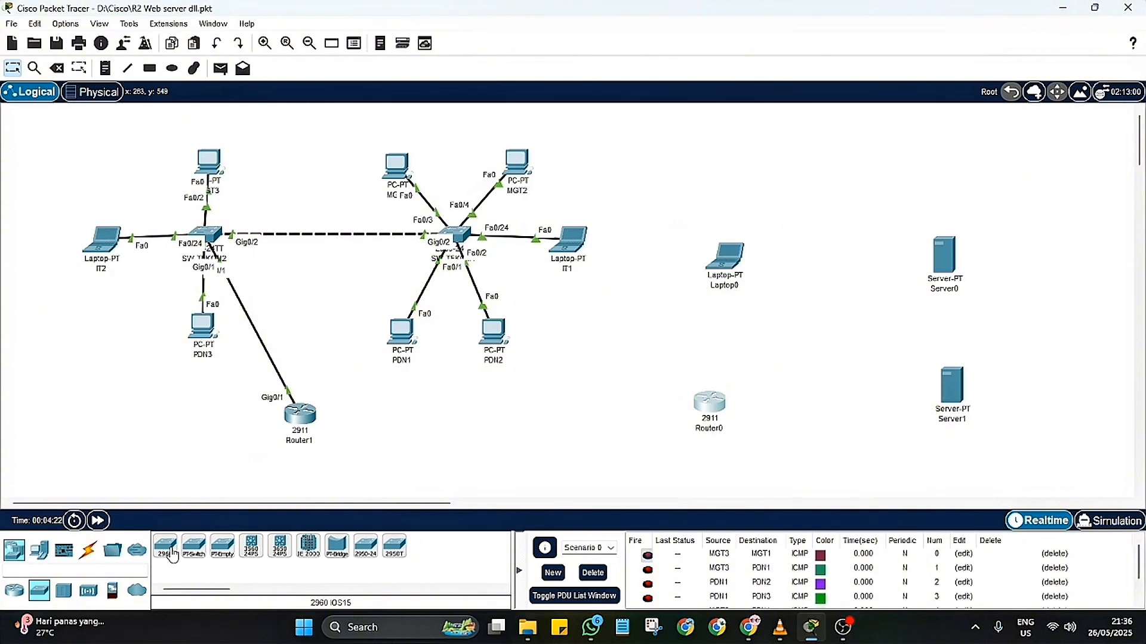
left_click(170, 554)
left_click(828, 334)
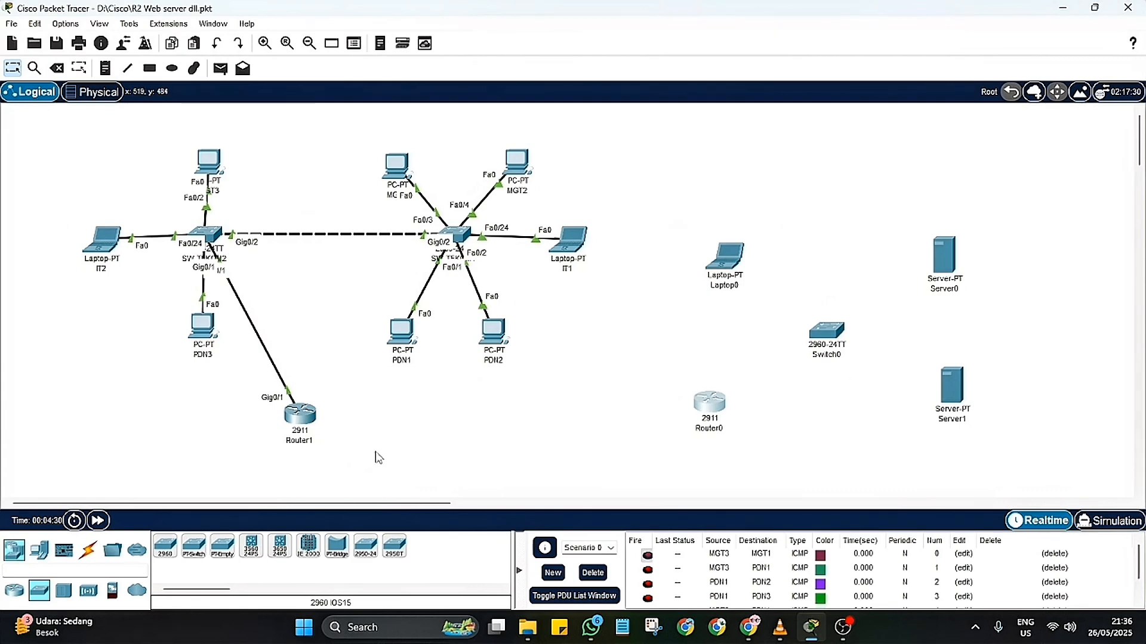
Step: Switch to VLC and watch the ROUTER_2 reference video from about 02:45 to see the router module setup
mouse_move(843, 640)
left_click(779, 628)
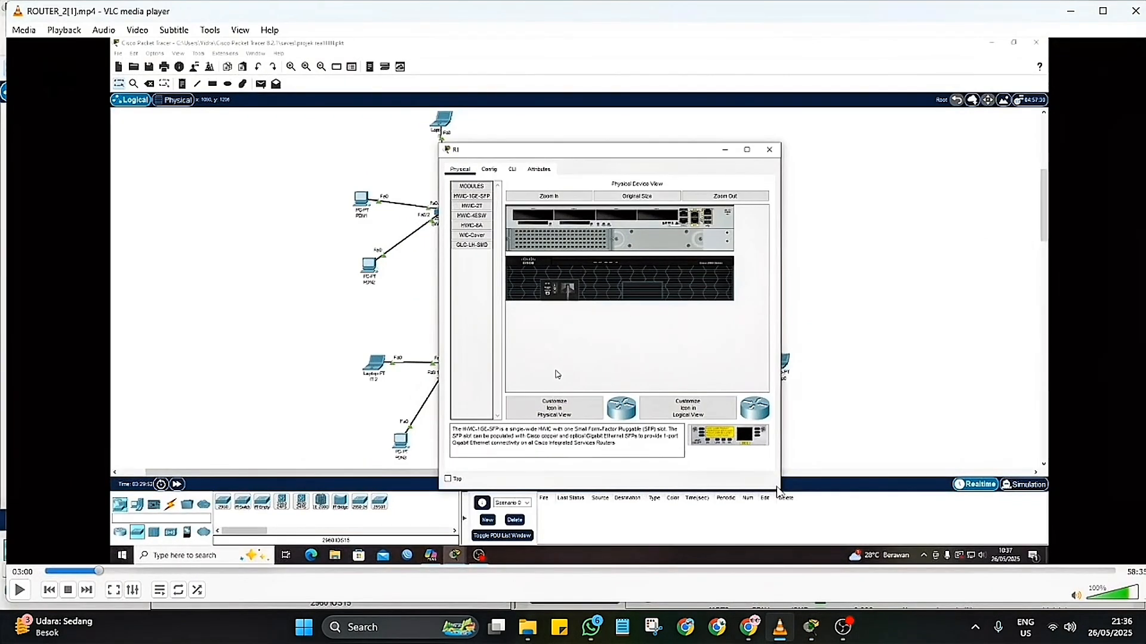
left_click(93, 571)
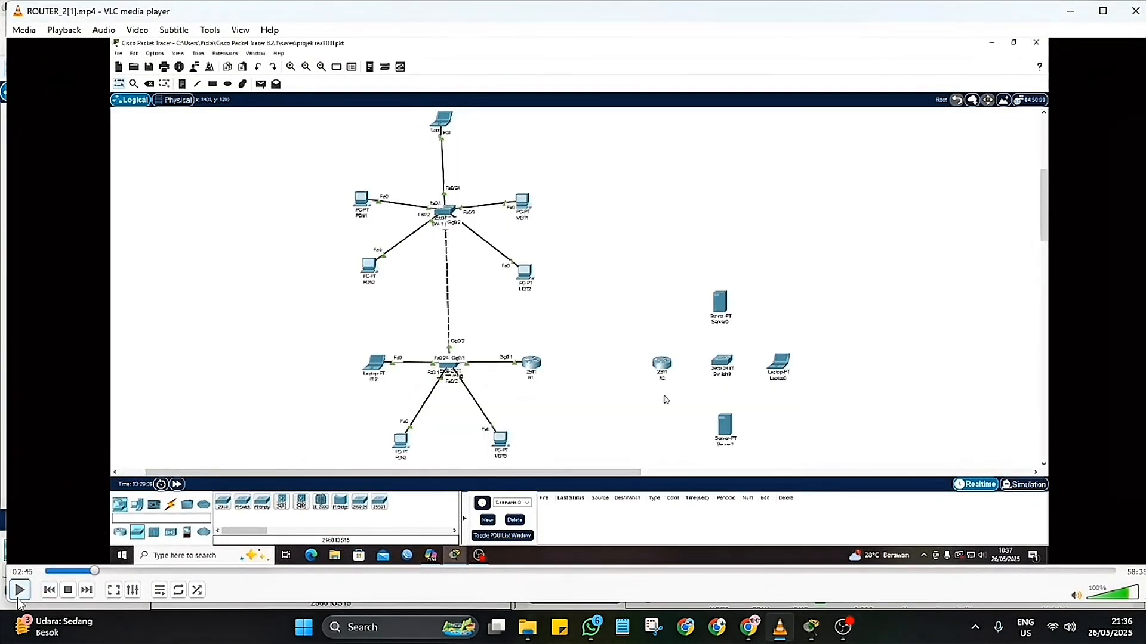
left_click(19, 590)
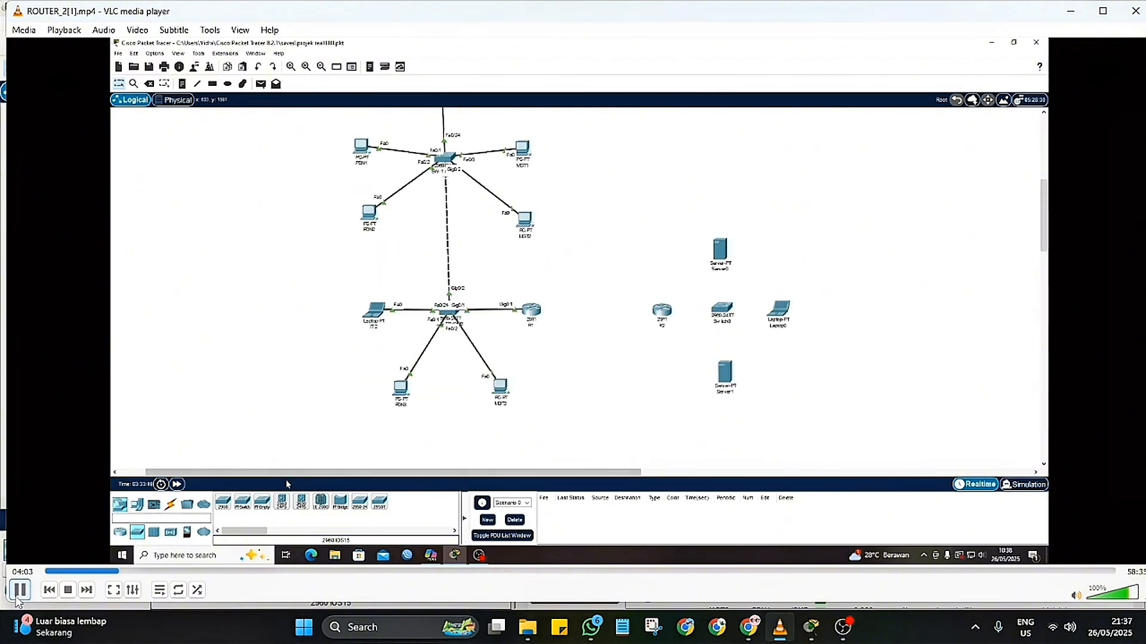
left_click(19, 592)
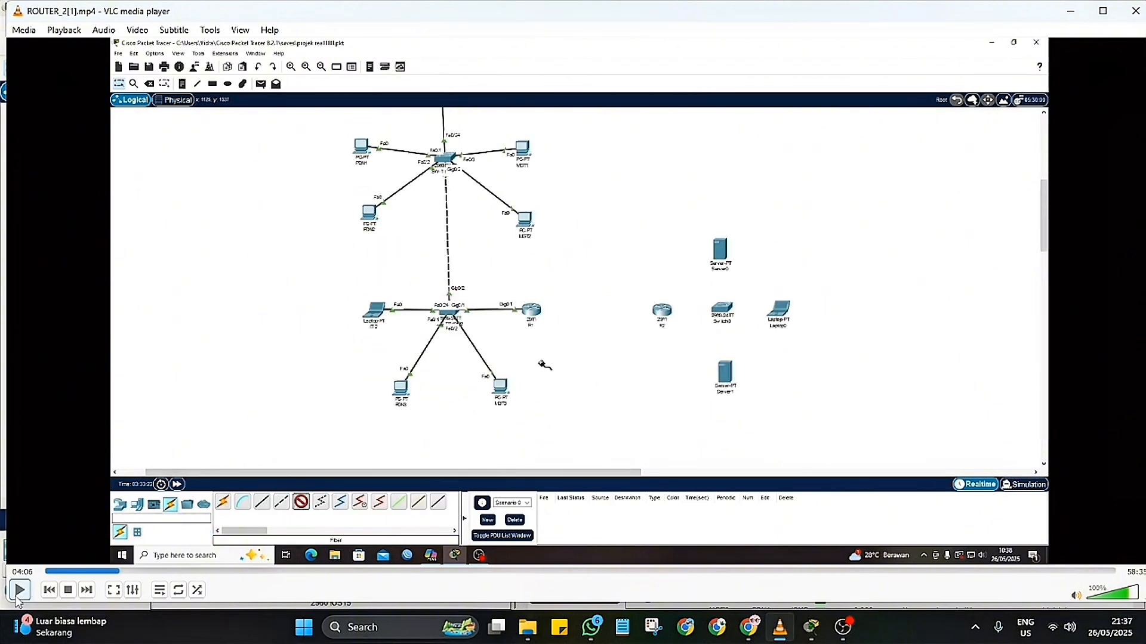
Step: Switch back to Cisco Packet Tracer, open Router1's physical device view and power the router off
left_click(813, 630)
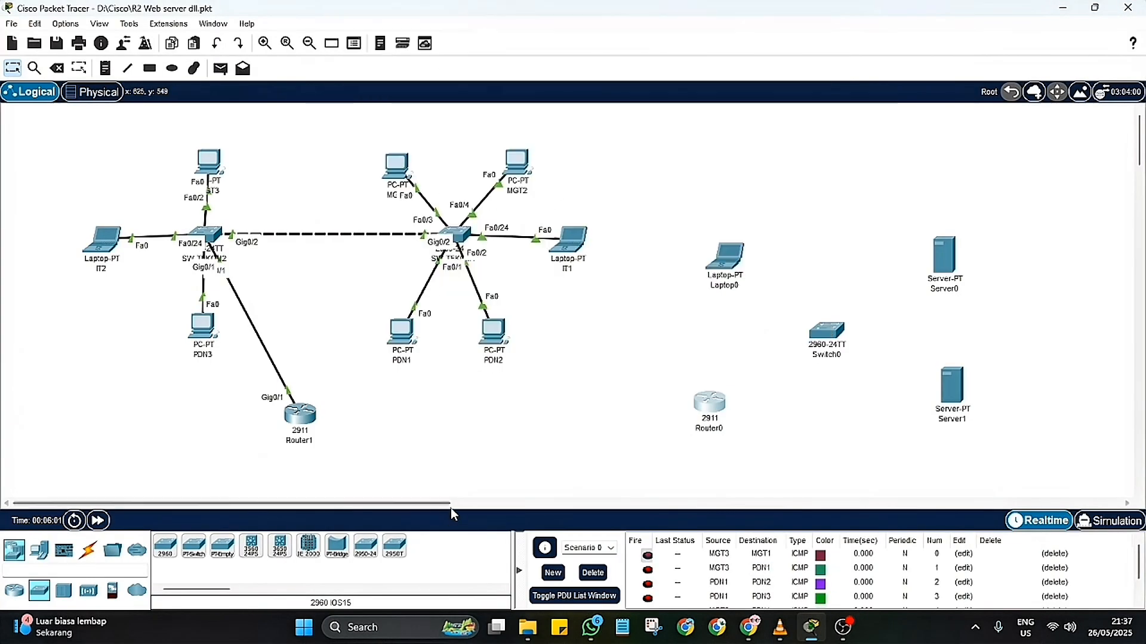
left_click(298, 418)
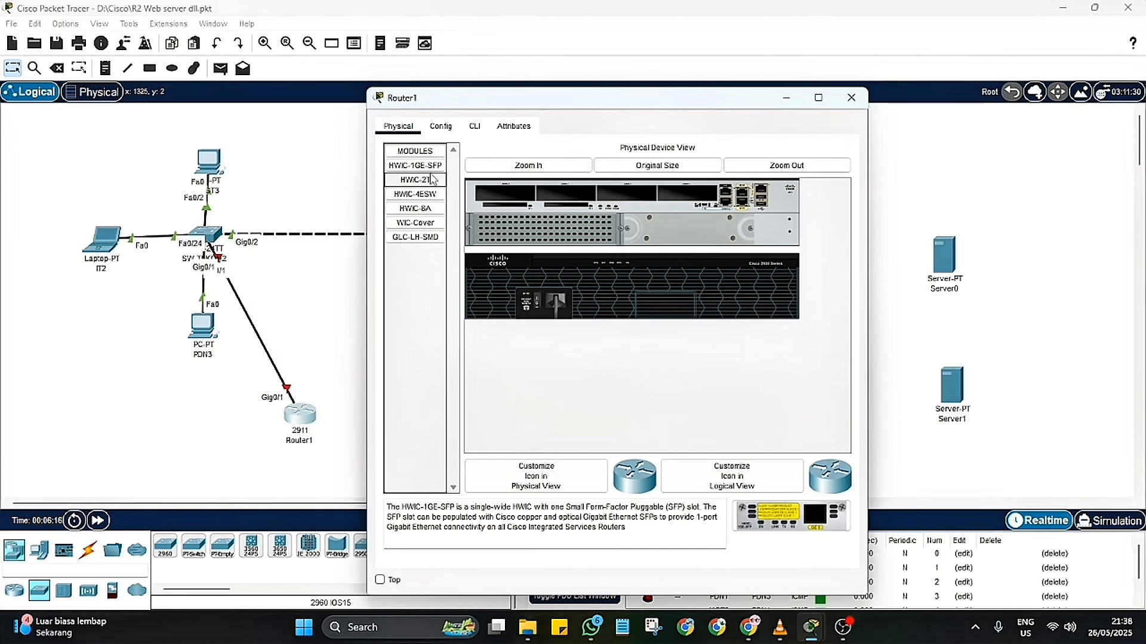
Step: Return to the VLC reference video and review the part around 03:14 that shows an SFP module being installed in R1
left_click(780, 628)
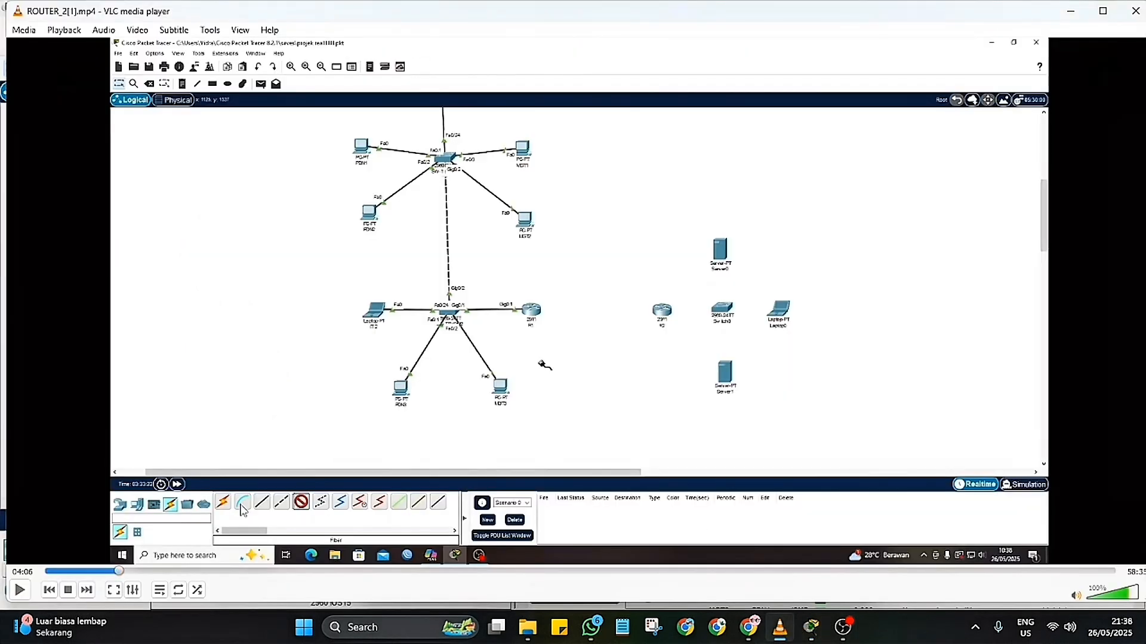
left_click(112, 572)
left_click(19, 590)
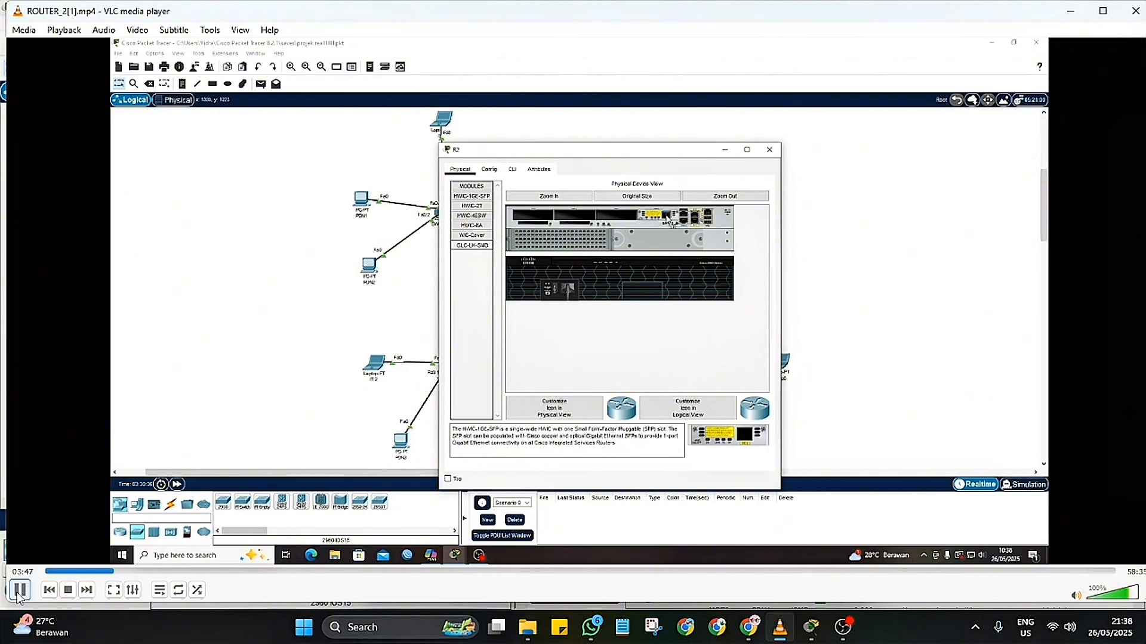
left_click(103, 571)
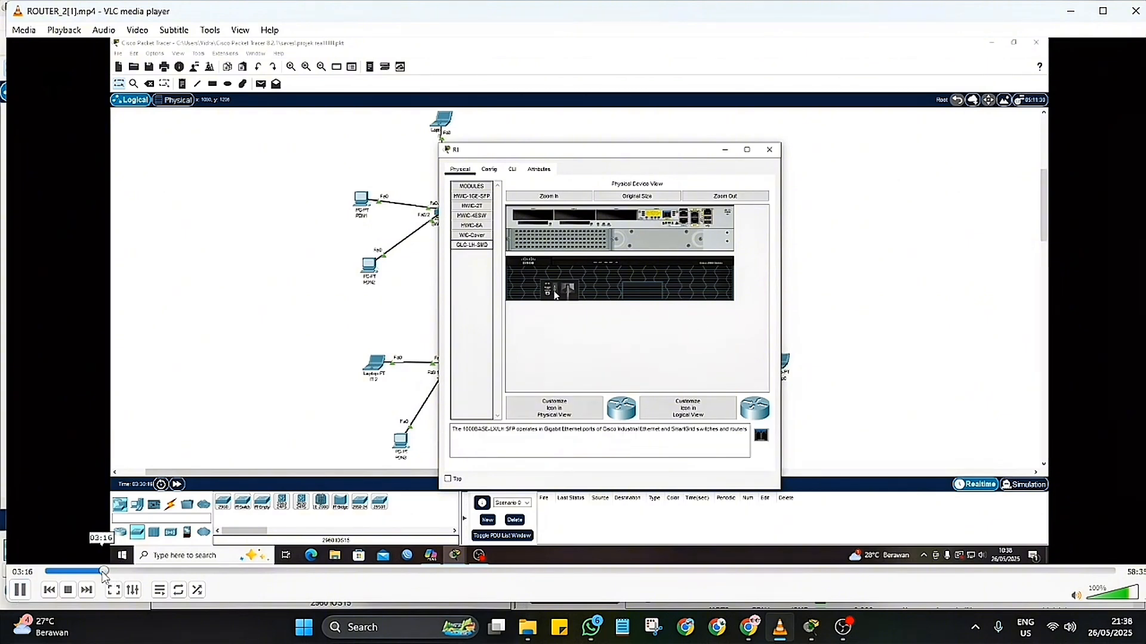
left_click(102, 572)
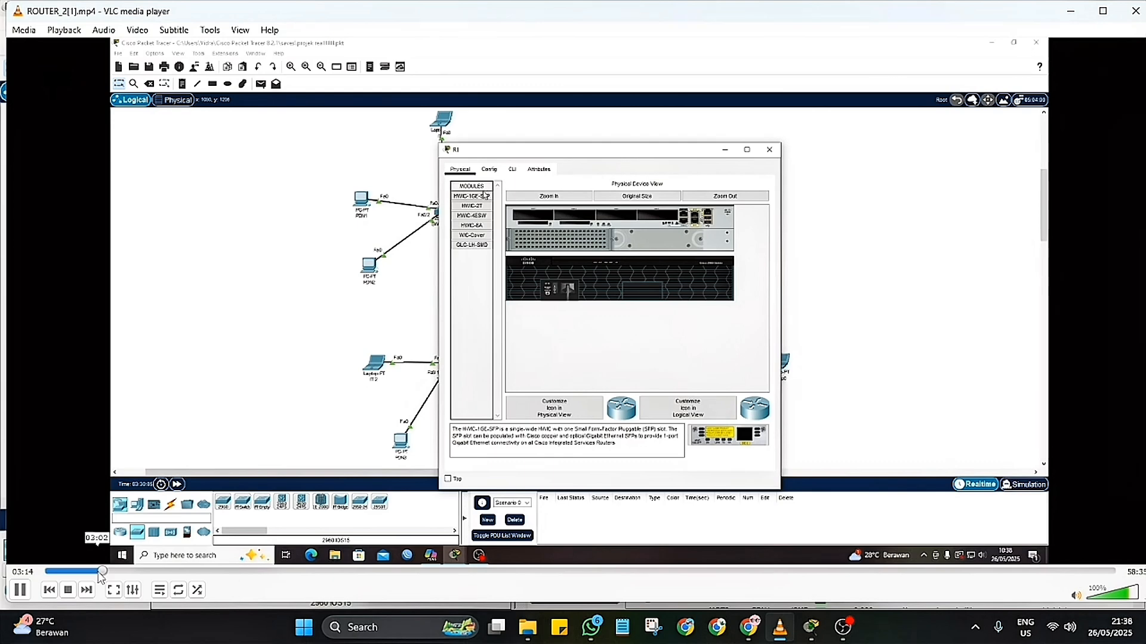
left_click(93, 572)
left_click(96, 572)
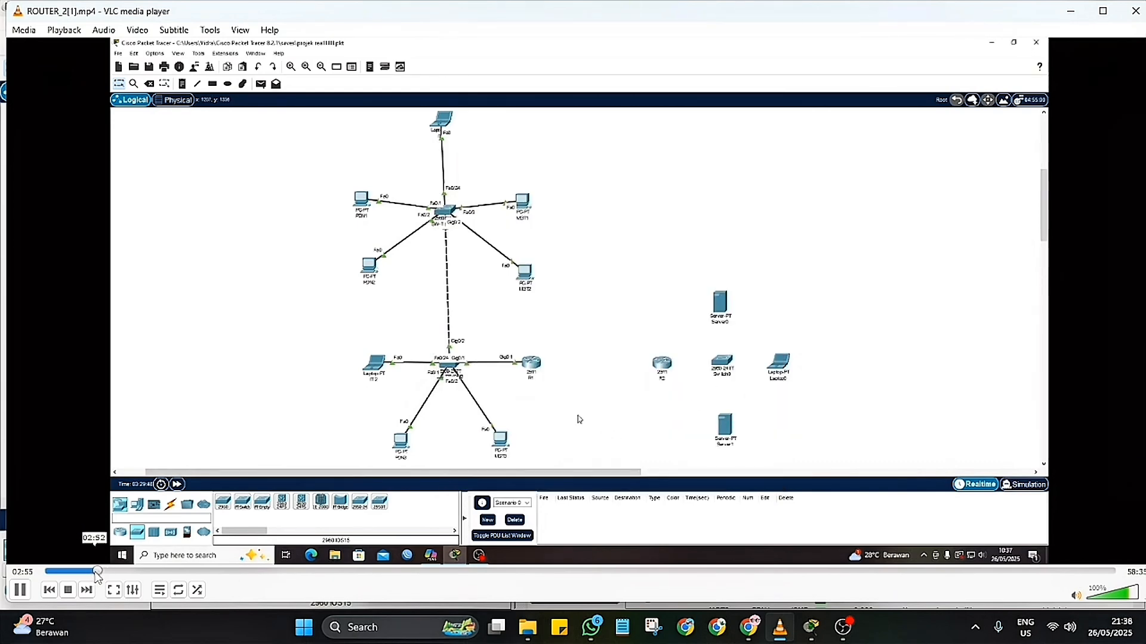
left_click(102, 571)
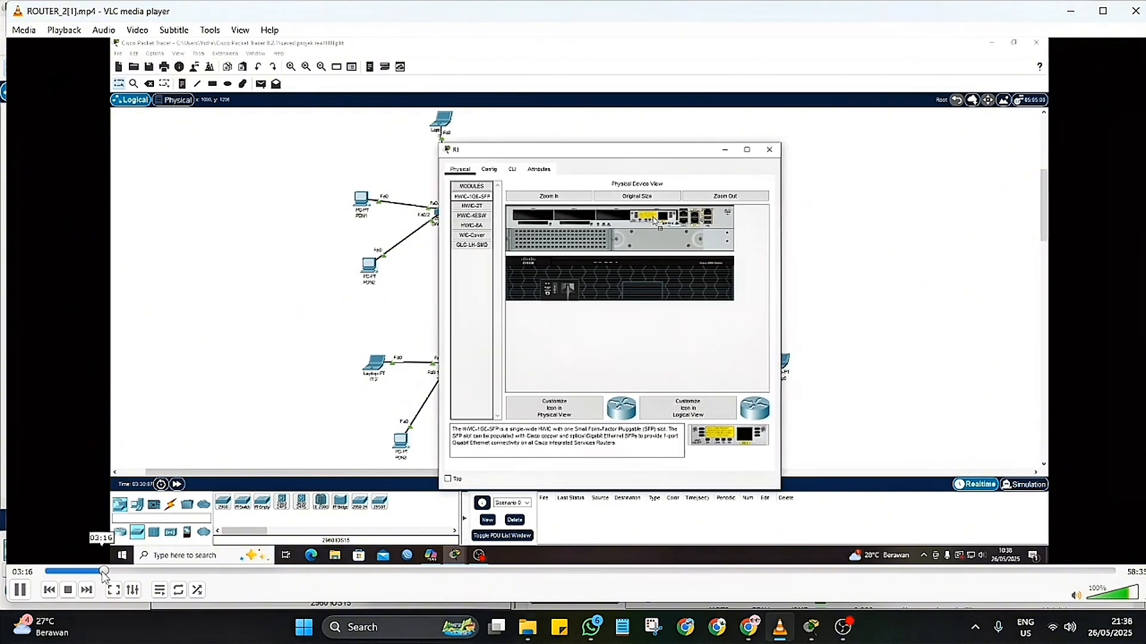
left_click(20, 590)
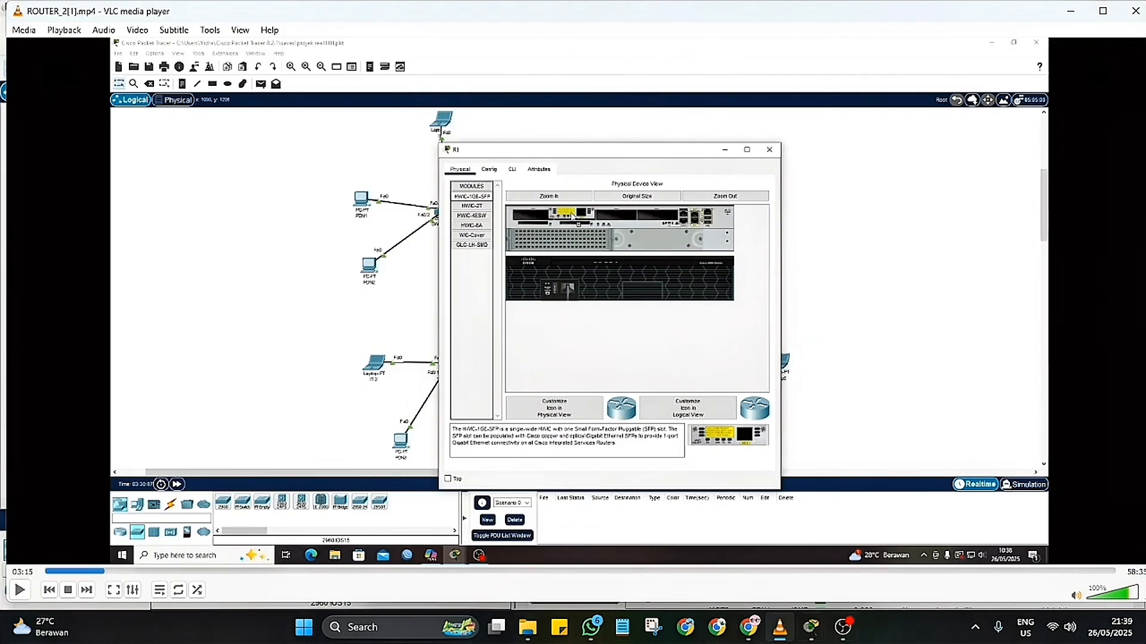
Step: In Cisco Packet Tracer, fit Router1's slot beside the fixed ports with an HWIC-1GE-SFP module and GLC-LH-SMD transceiver, and power the router back on
mouse_move(811, 636)
left_click(876, 561)
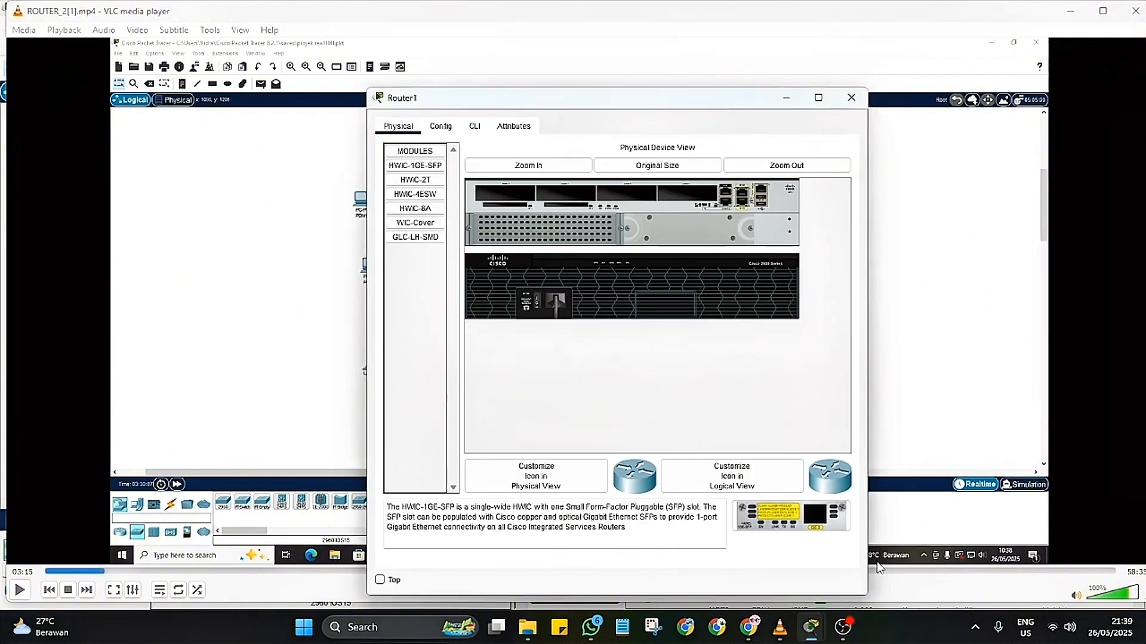
left_click(758, 568)
left_click(925, 582)
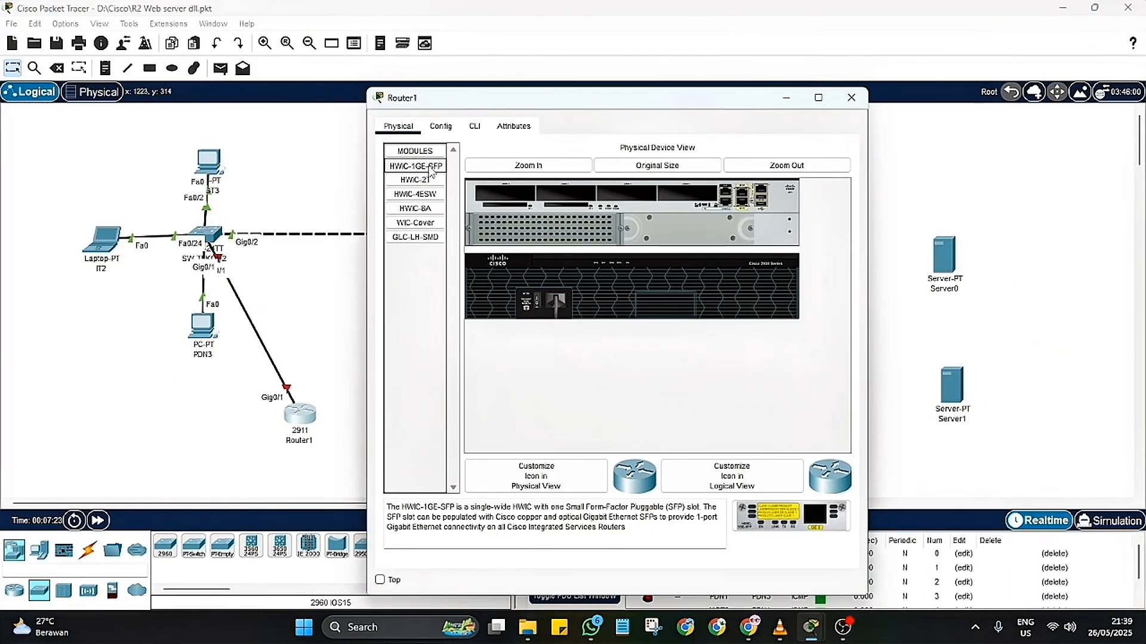
left_click_drag(415, 165, 686, 201)
left_click_drag(416, 237, 732, 200)
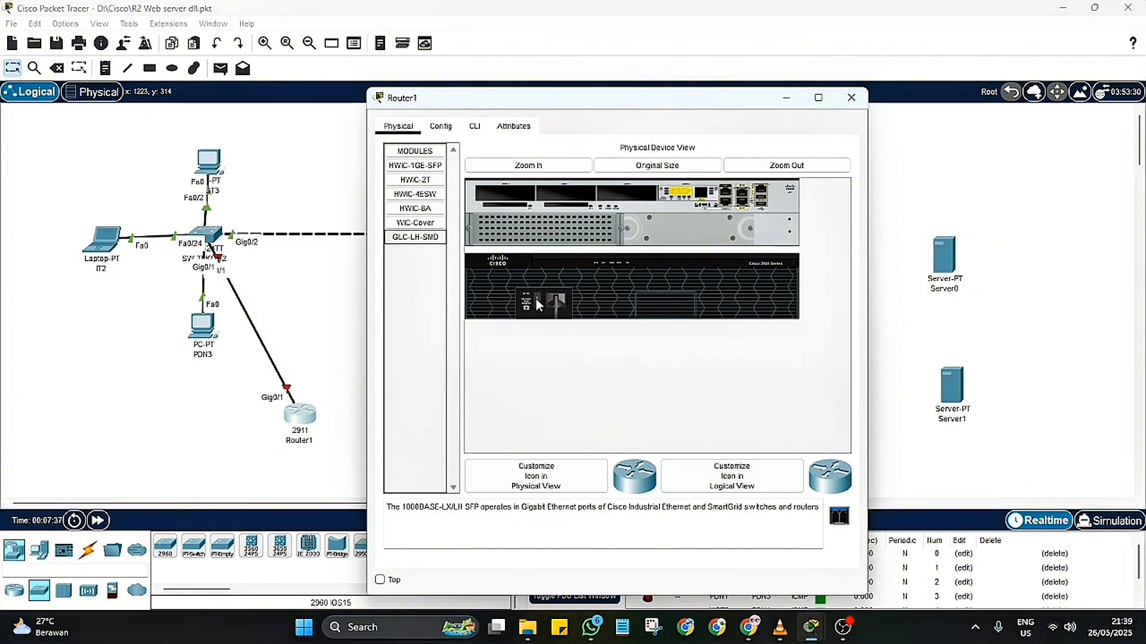
left_click(850, 97)
left_click(841, 627)
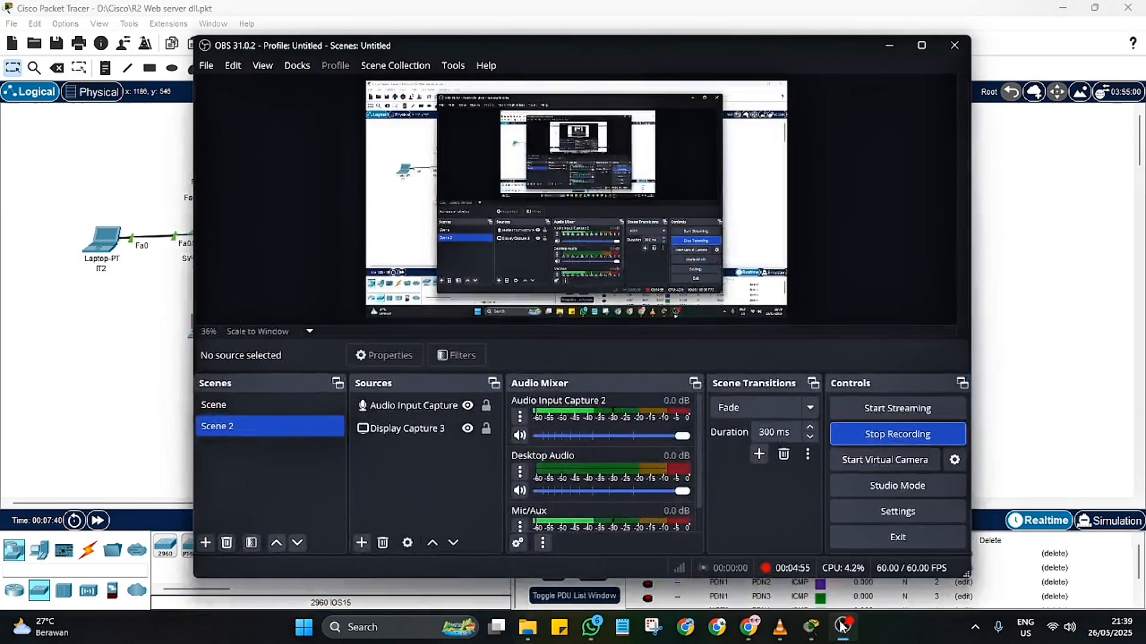
left_click(881, 435)
left_click(619, 328)
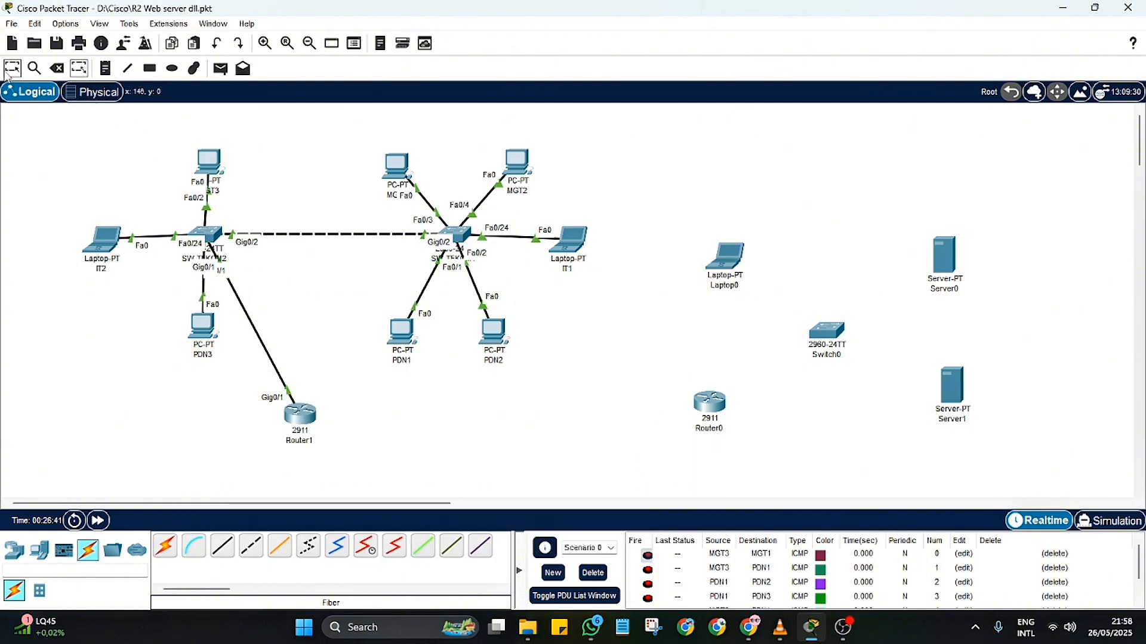
Step: Rename the new 2911 router as Router2, the new laptop as IT3 and the new 2960 switch as SW-DC
left_click(708, 428)
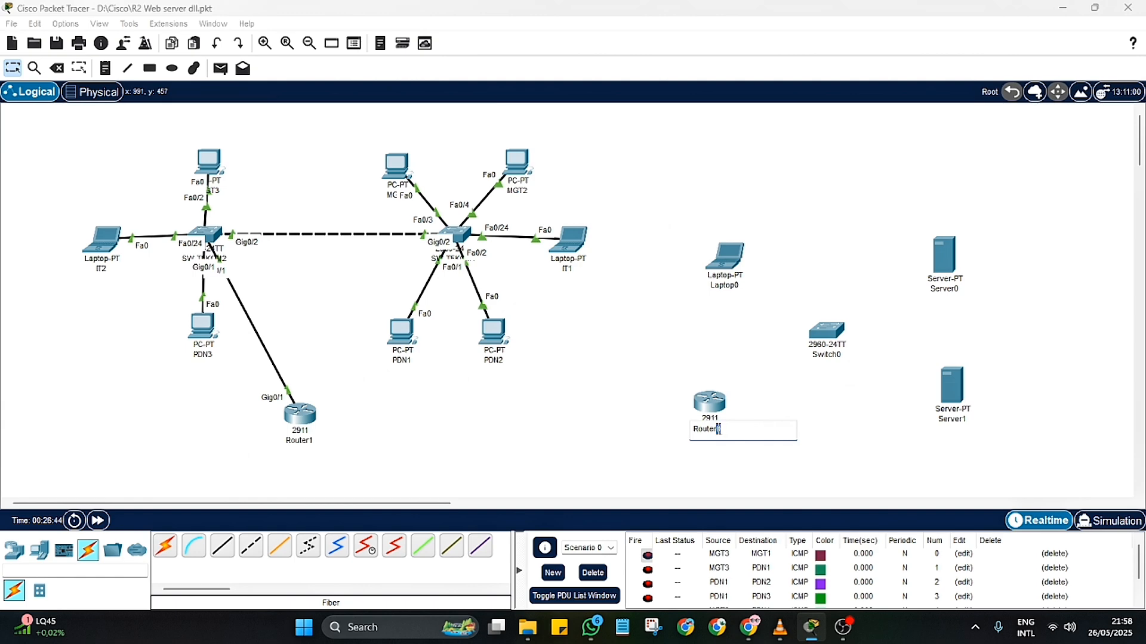
left_click(724, 285)
type("IT3")
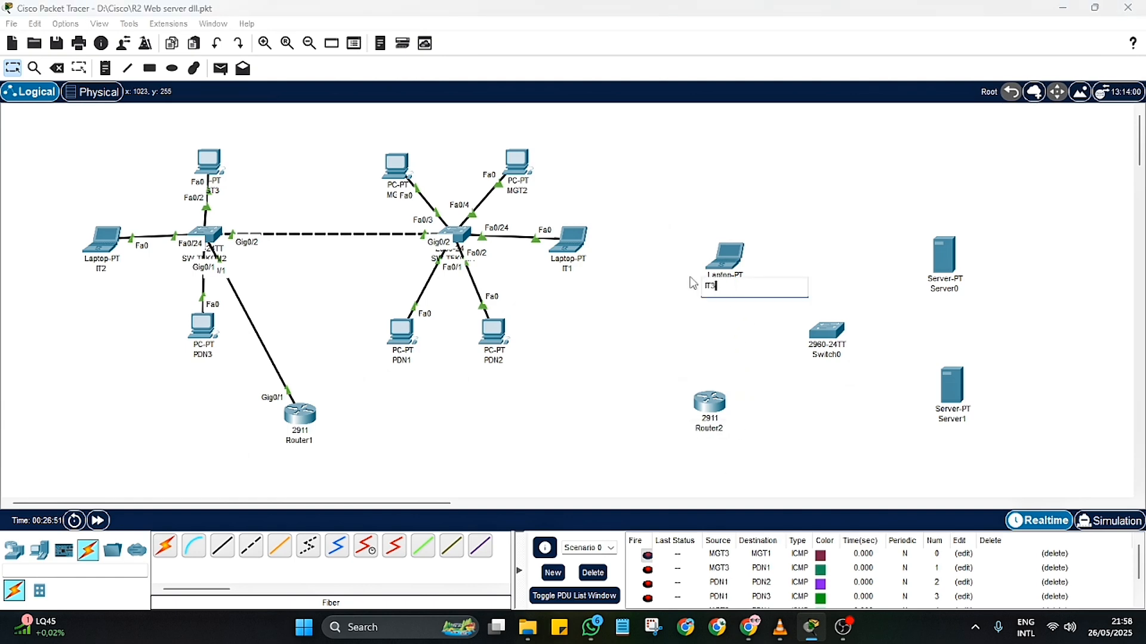
left_click(834, 356)
type("SW-DC")
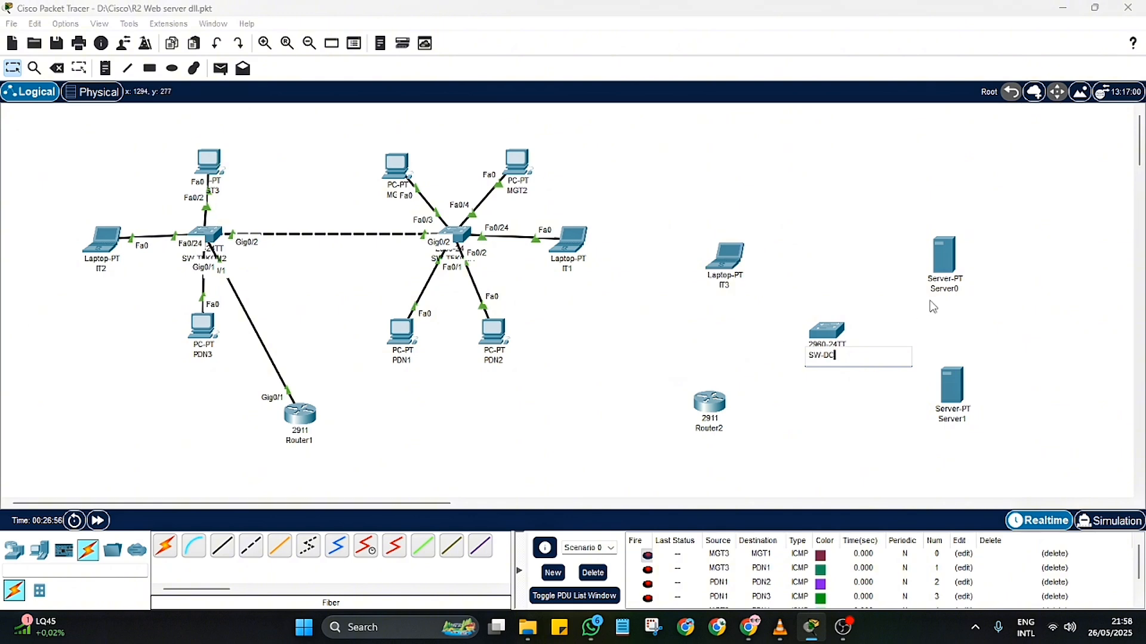
Step: Rename the upper server, Server0, as WEB-SERVER
left_click(947, 291)
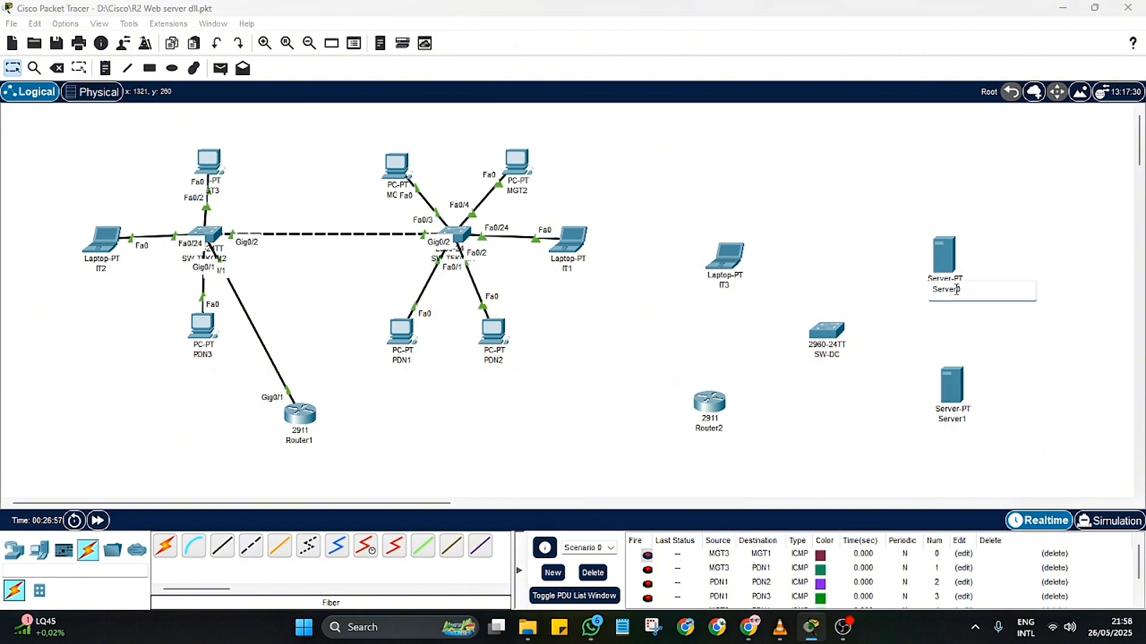
left_click_drag(962, 291, 923, 291)
type("E")
key("BackSpace")
type("WEB_SERVER")
key("BackSpace")
type("-")
Step: Rename the lower server, Server1, as TFTP-SERVER
left_click(955, 419)
key("ctrl+a")
type("TFTP")
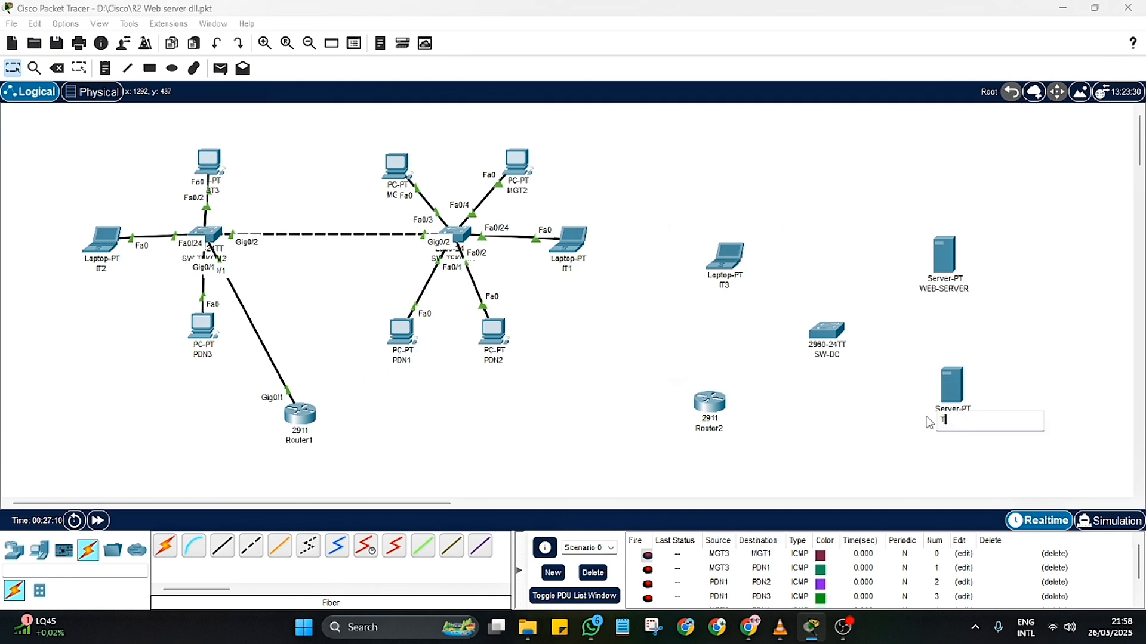
type("-SERVER")
key("Return")
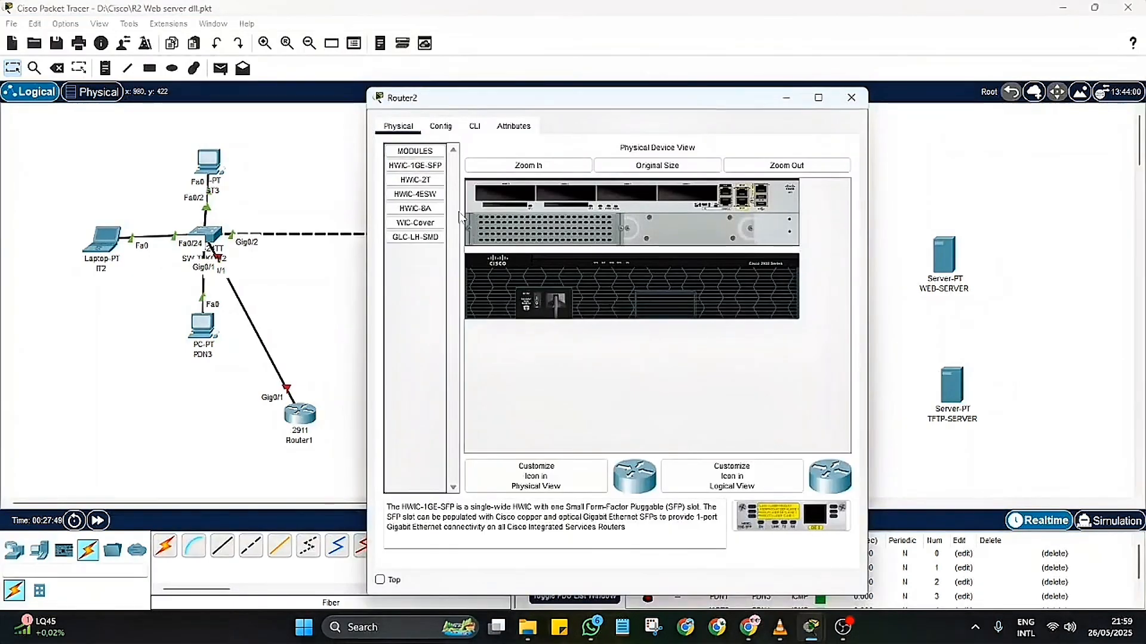
Step: Fit Router2's slot beside the fixed ports with an HWIC-1GE-SFP module and a GLC-LH-SMD transceiver
left_click_drag(415, 165, 678, 196)
left_click(424, 238)
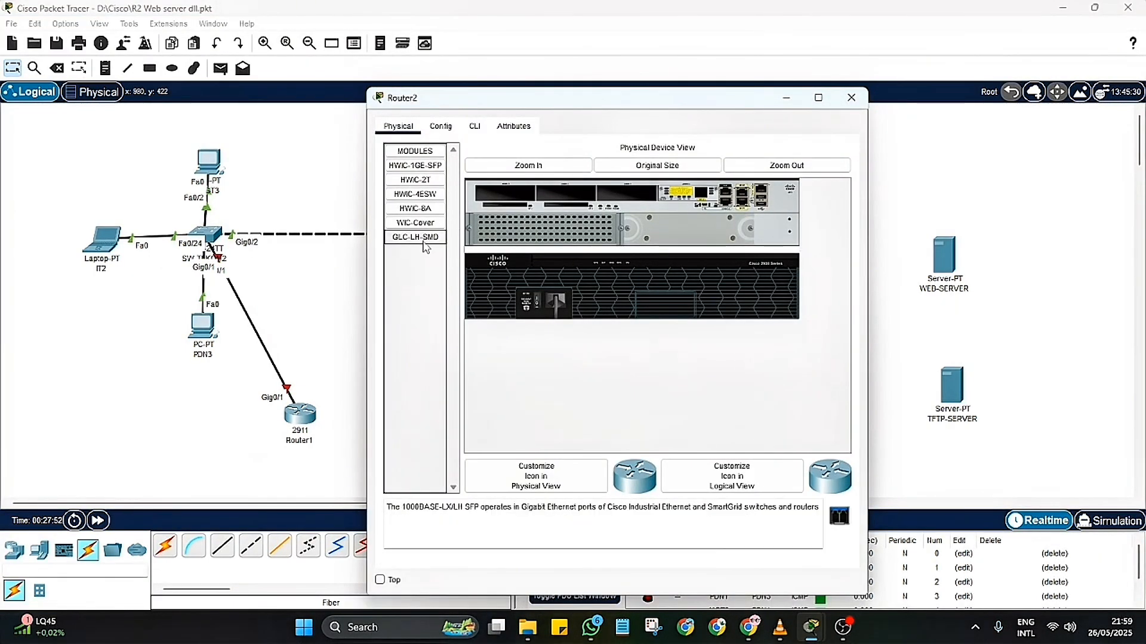
left_click_drag(425, 248, 703, 194)
left_click(851, 97)
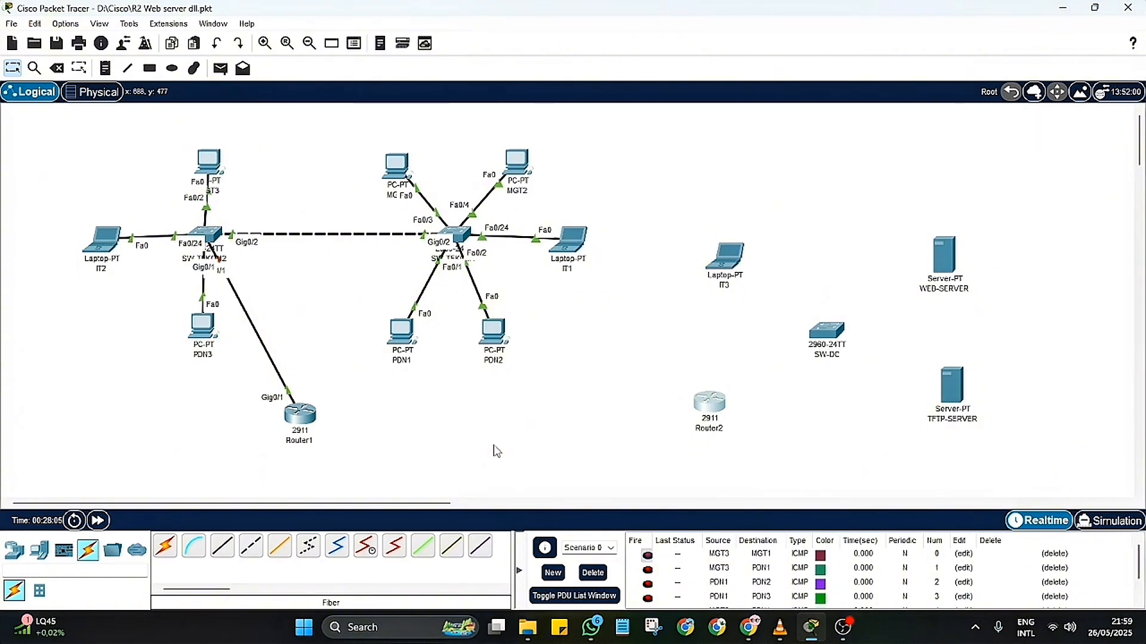
Step: Link Router1's GigabitEthernet0/0/0 to Router2's GigabitEthernet0/0/0 with a fiber cable
left_click(280, 547)
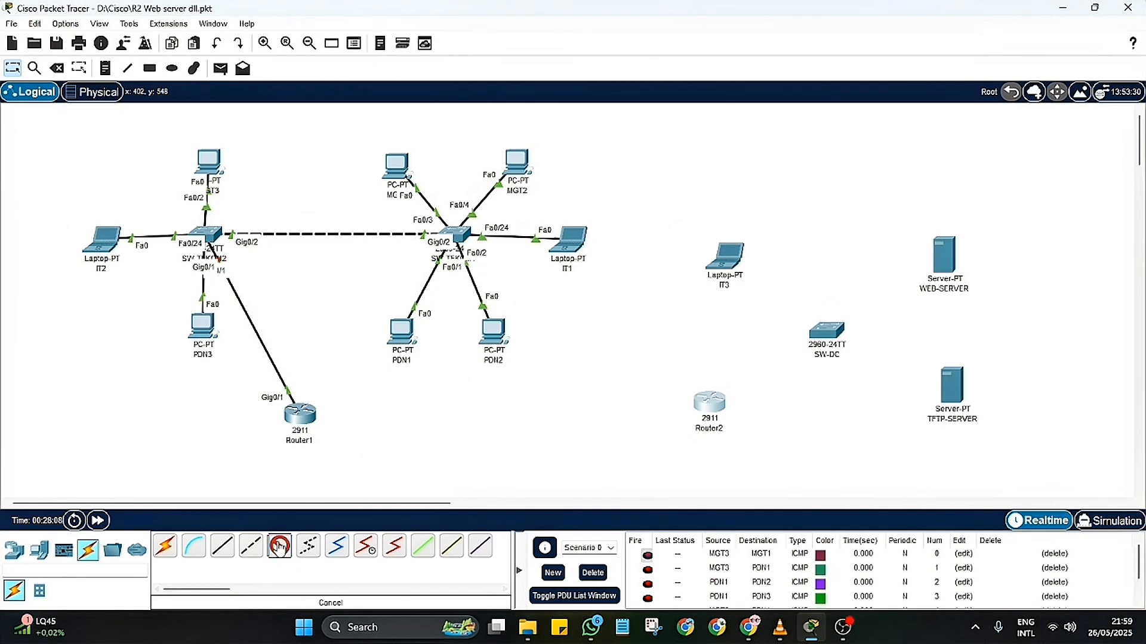
left_click(302, 416)
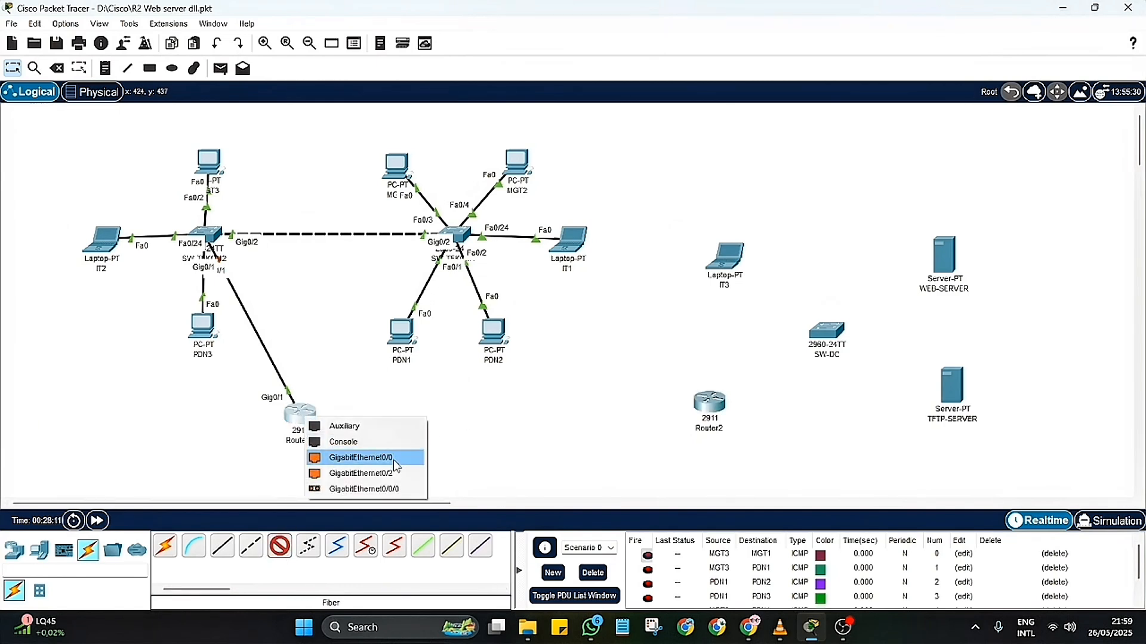
left_click(381, 489)
left_click(715, 403)
left_click(775, 488)
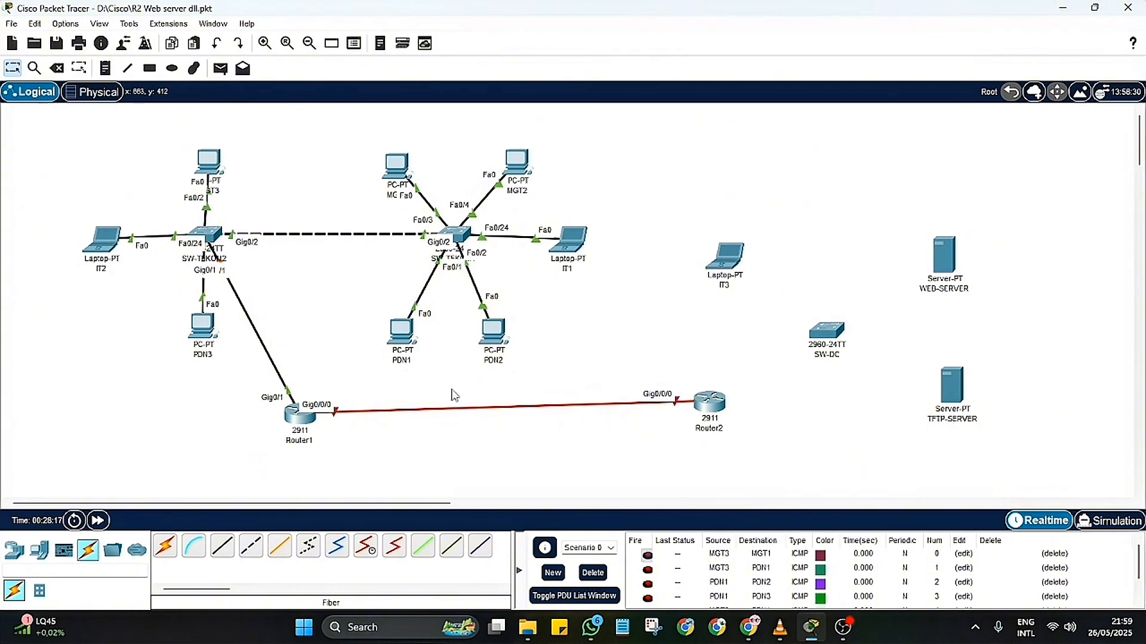
Step: Place the note 12.12.12.0/30 just below the fiber link between Router1 and Router2
left_click(105, 67)
left_click(467, 422)
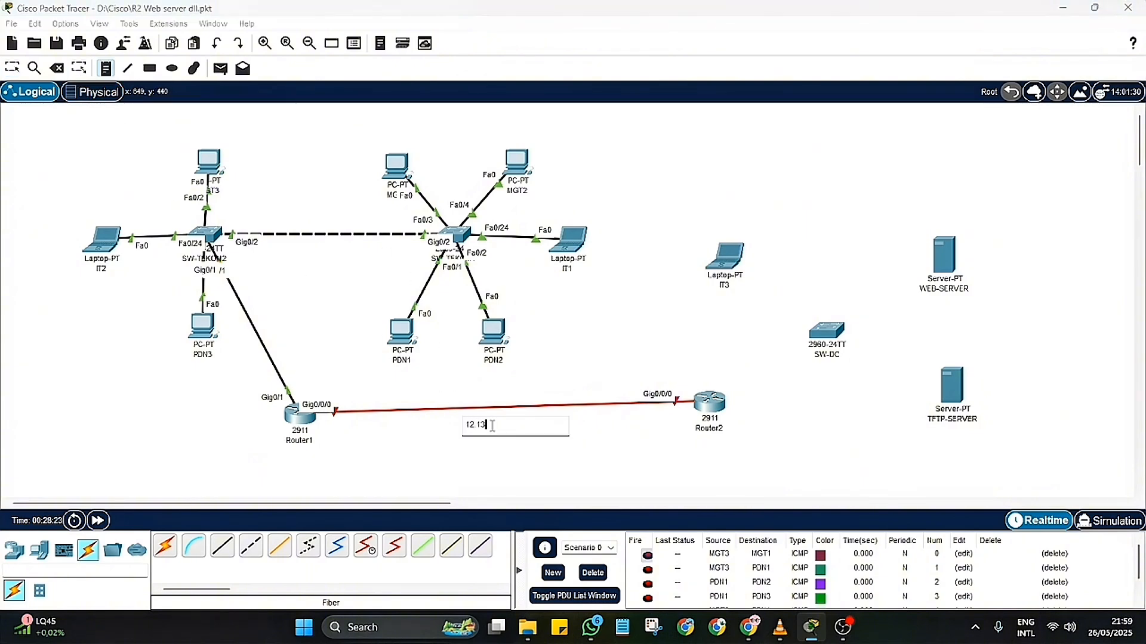
type("2.12.")
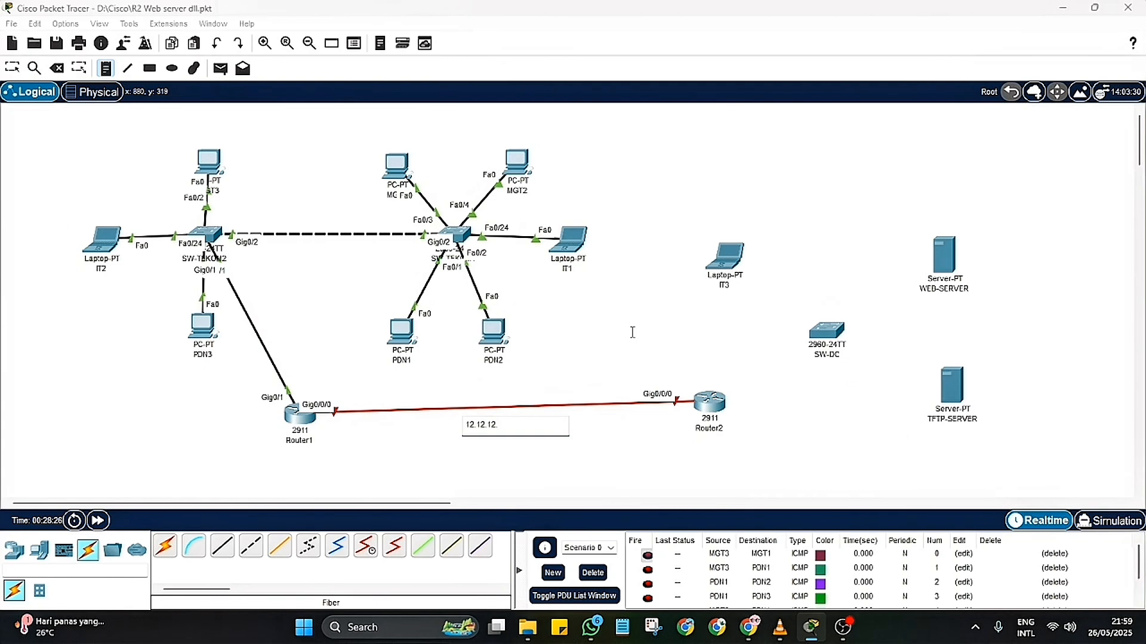
type("0/30")
key("Return")
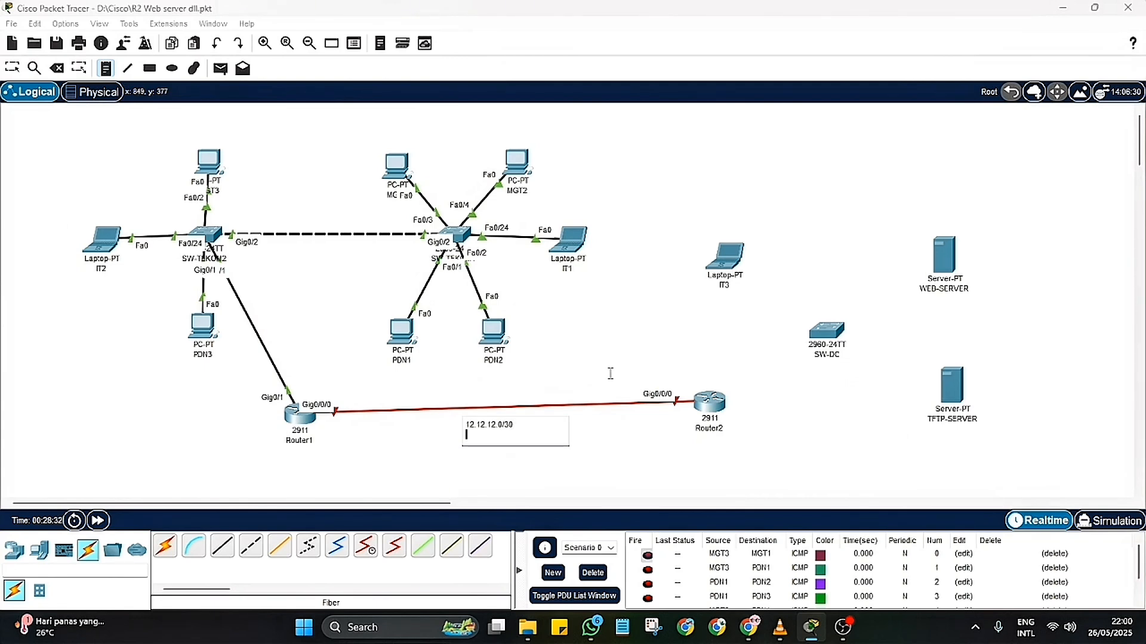
left_click(600, 454)
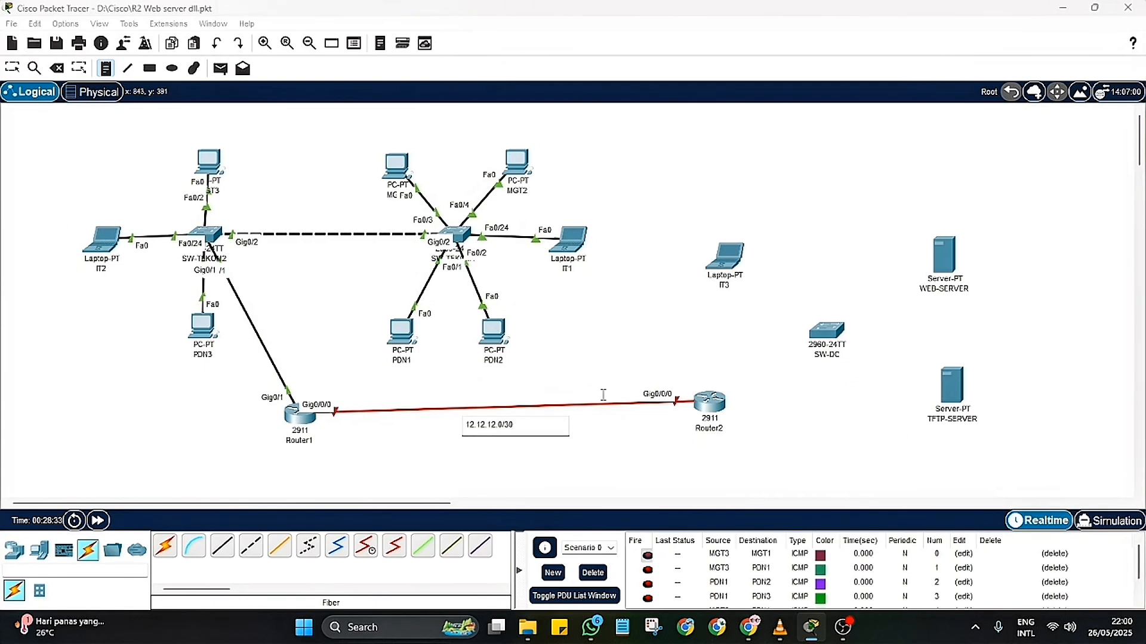
left_click(12, 68)
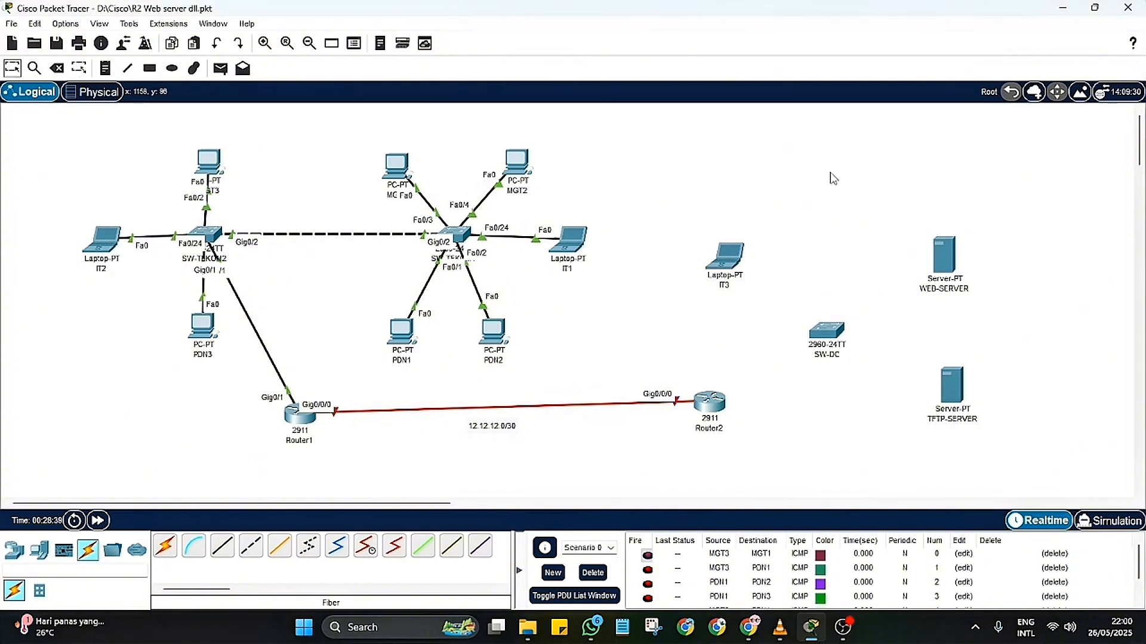
Step: Connect SW-DC's Console port to laptop IT3's RS 232 port with a console cable
mouse_move(839, 327)
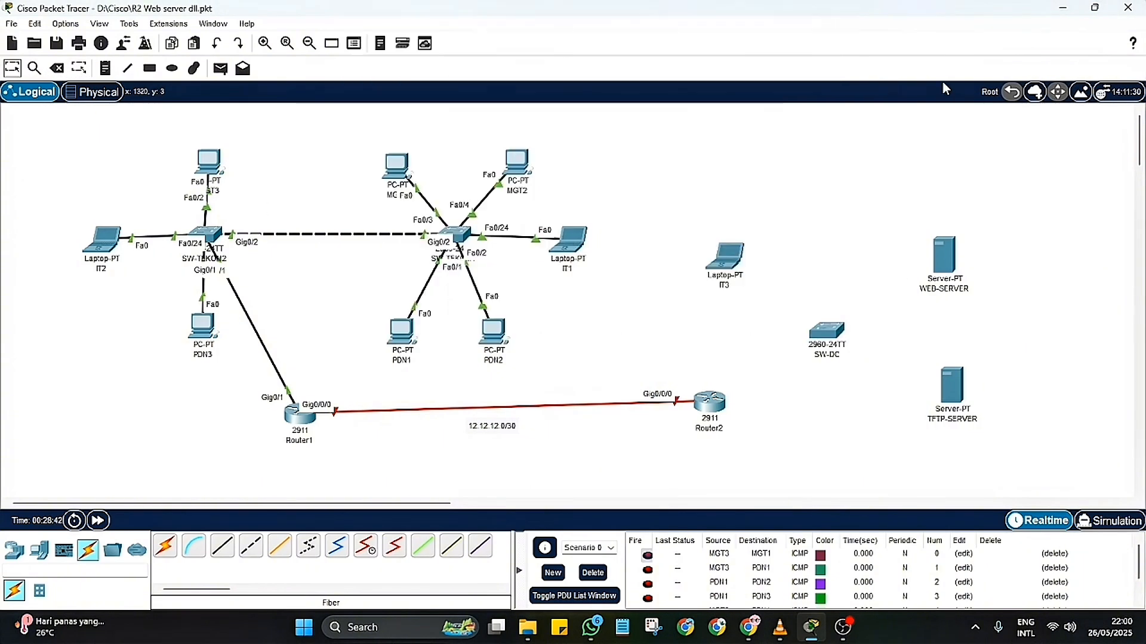
mouse_move(733, 256)
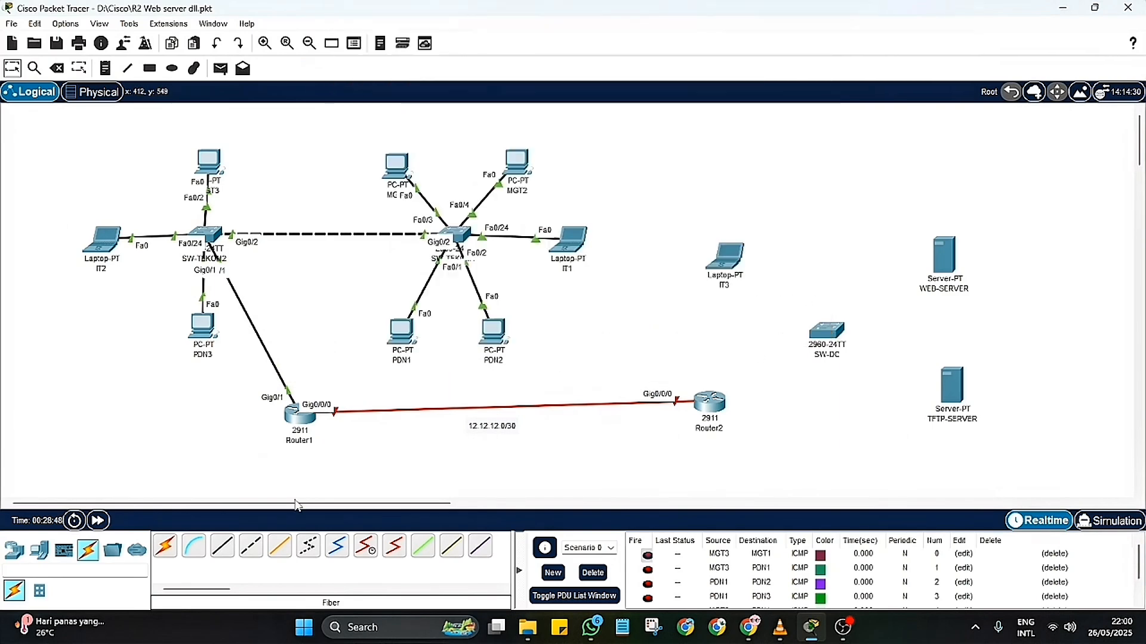
left_click(193, 545)
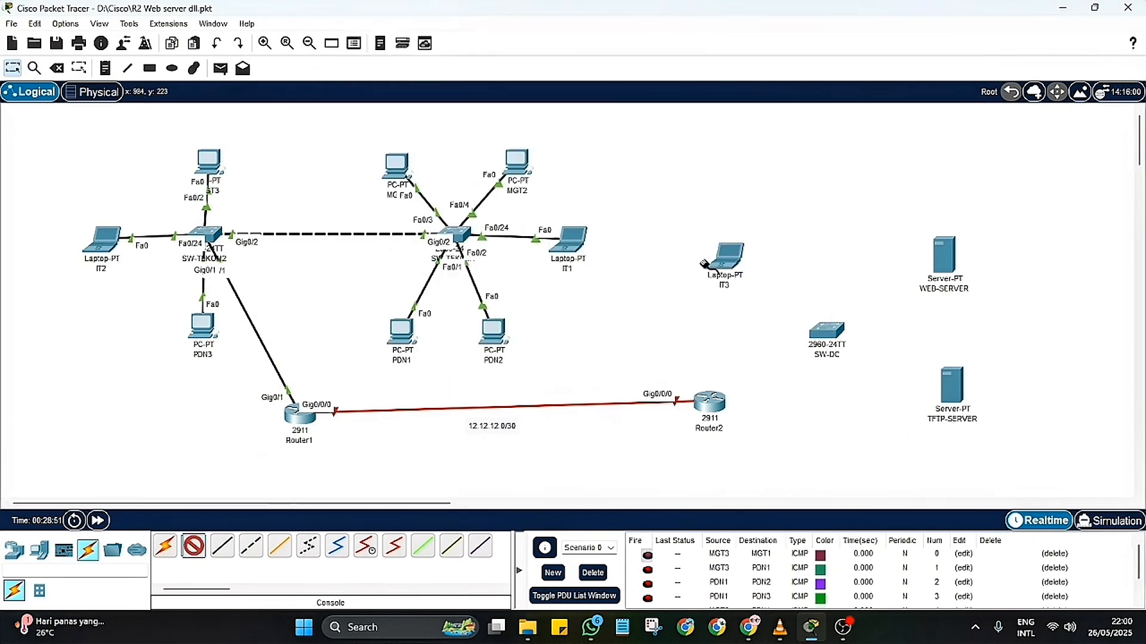
left_click(827, 331)
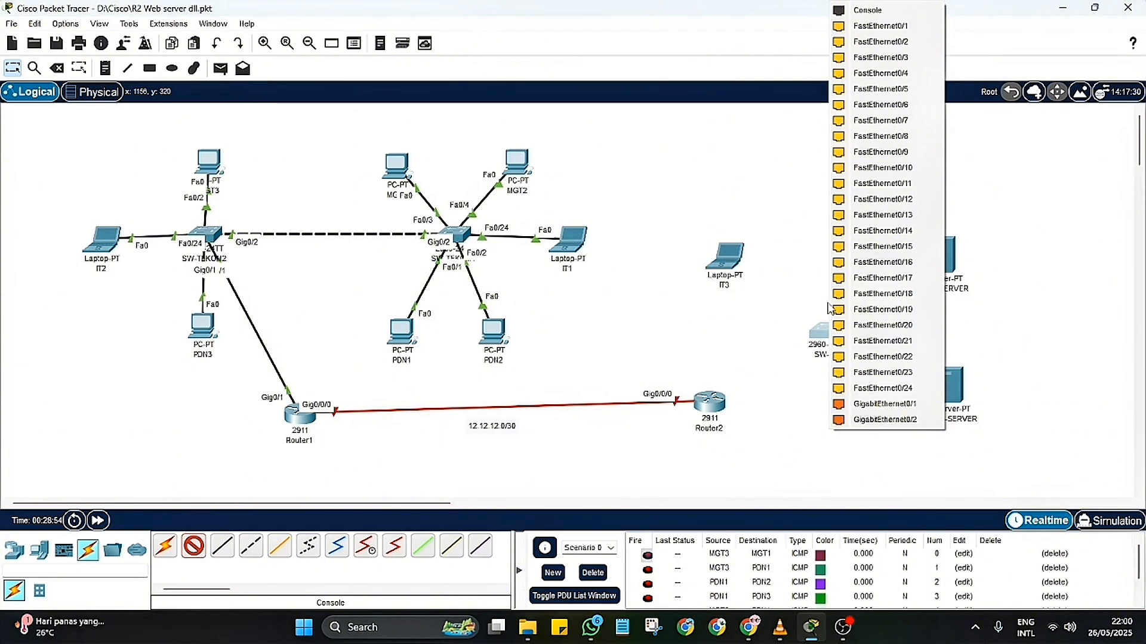
left_click(865, 10)
left_click(726, 266)
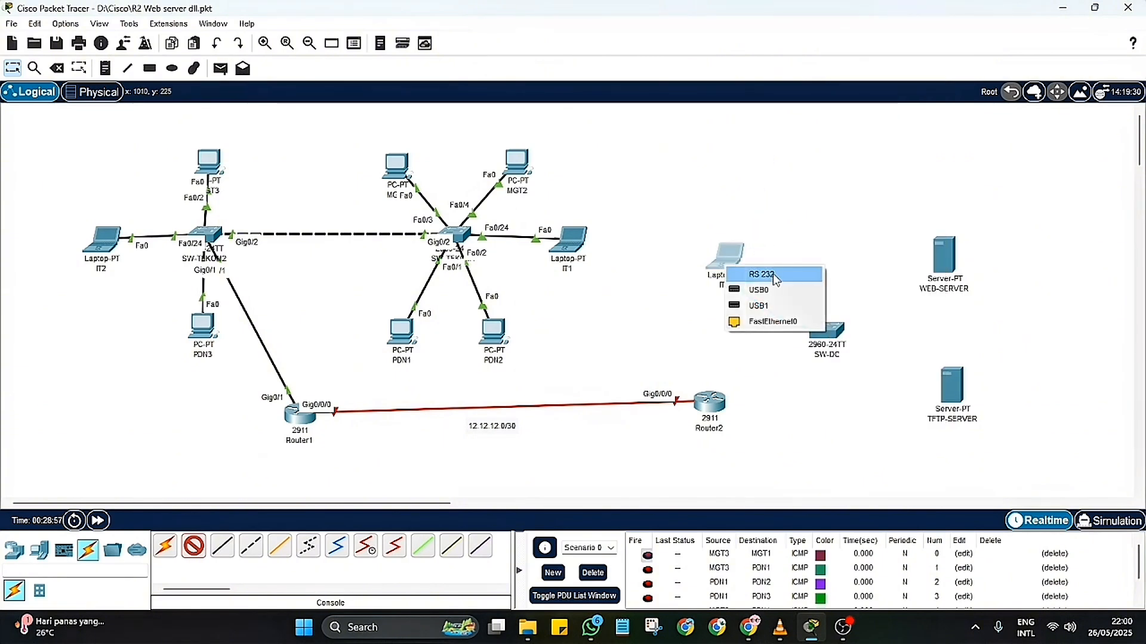
left_click(772, 274)
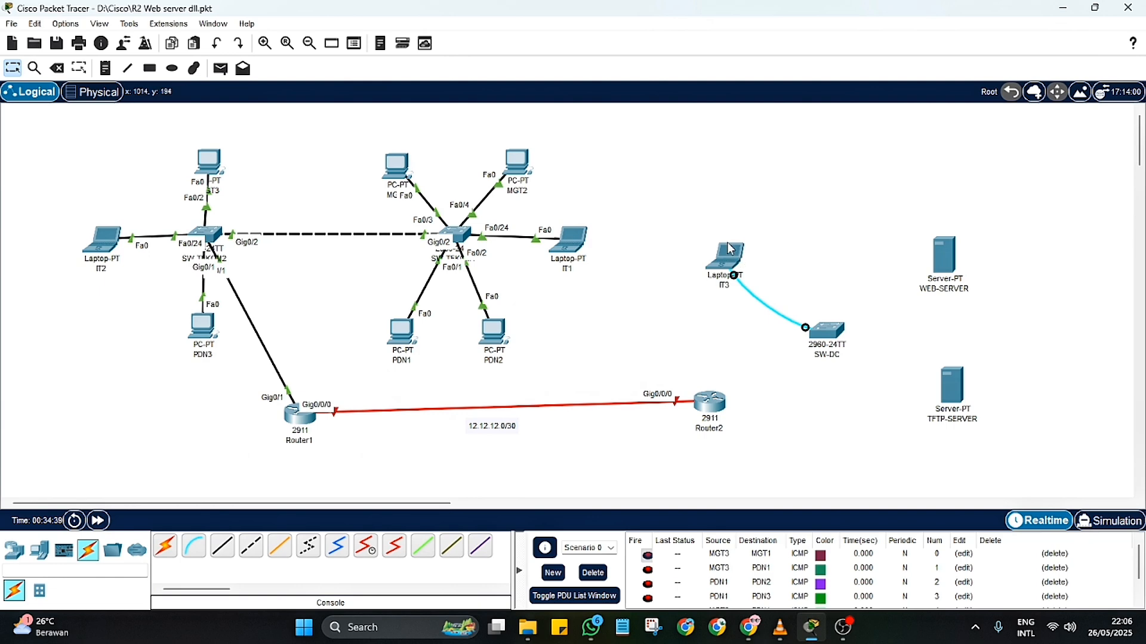
Step: Open a terminal session from laptop IT3 to the SW-DC switch with the default connection settings
mouse_move(729, 248)
left_click(727, 263)
left_click(482, 126)
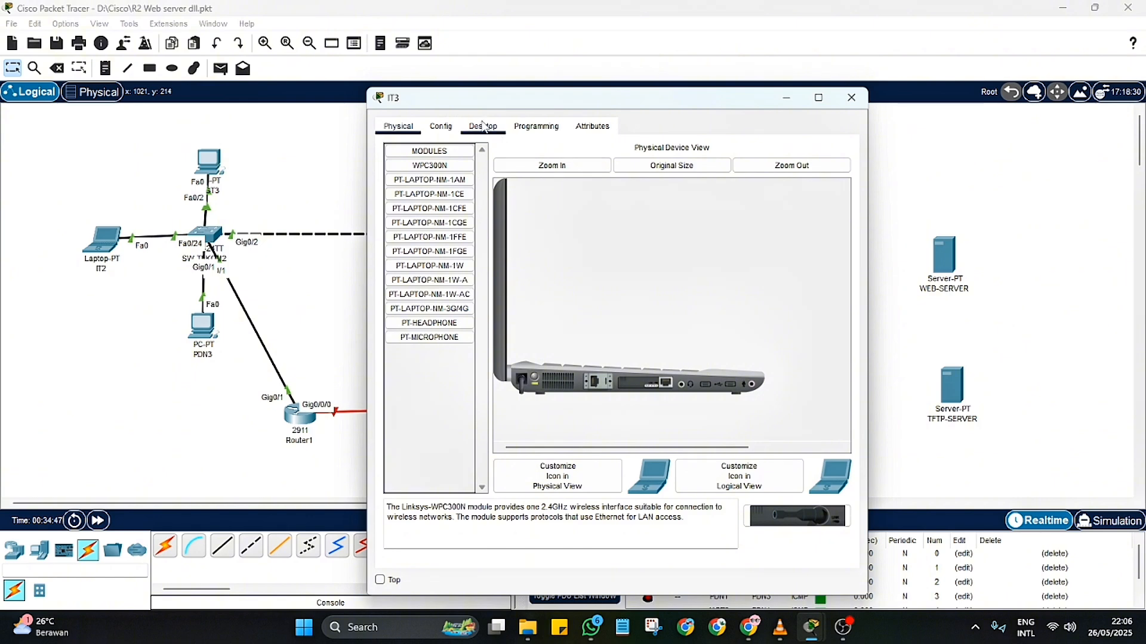
left_click(631, 185)
left_click(805, 286)
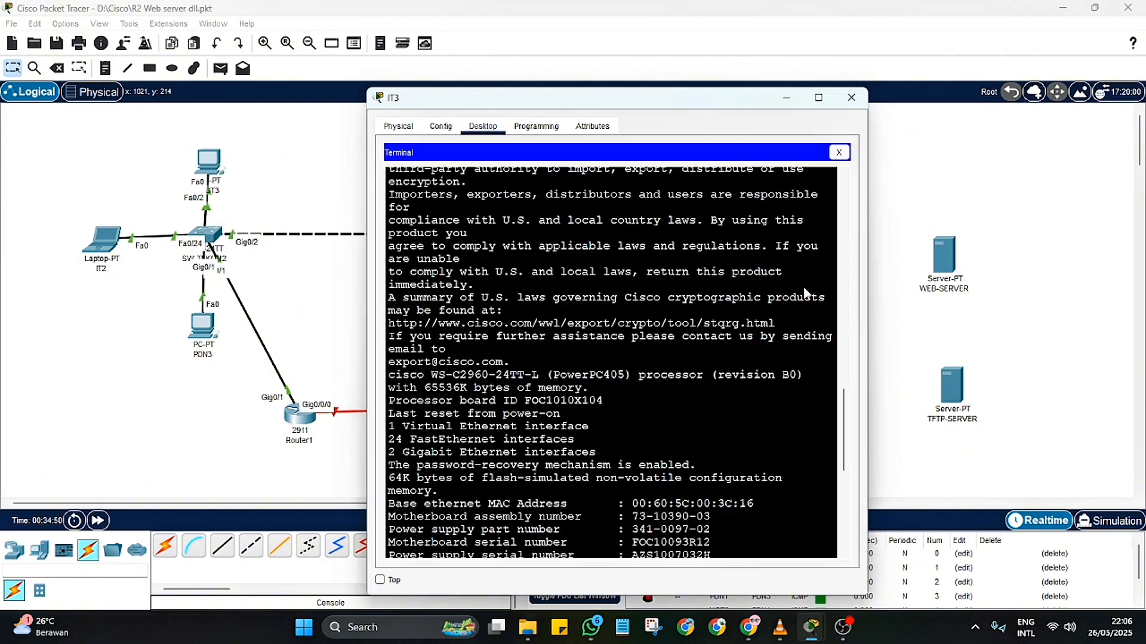
key("Return")
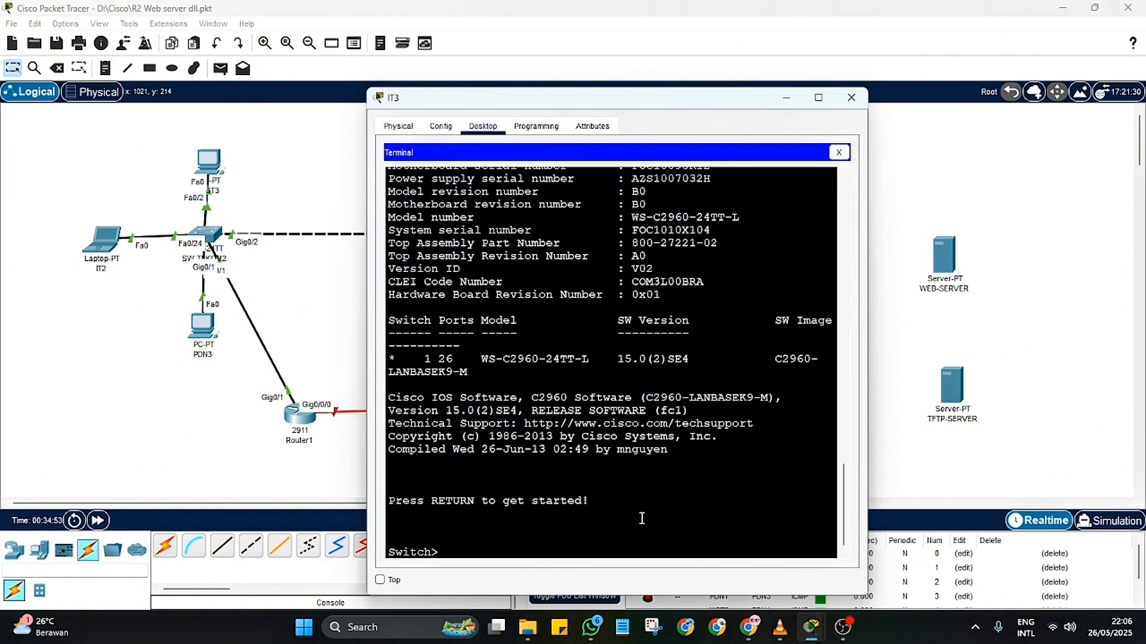
Step: Enter the switch's global configuration mode and set its hostname to SW-DC
type("en")
key("Return")
type("co")
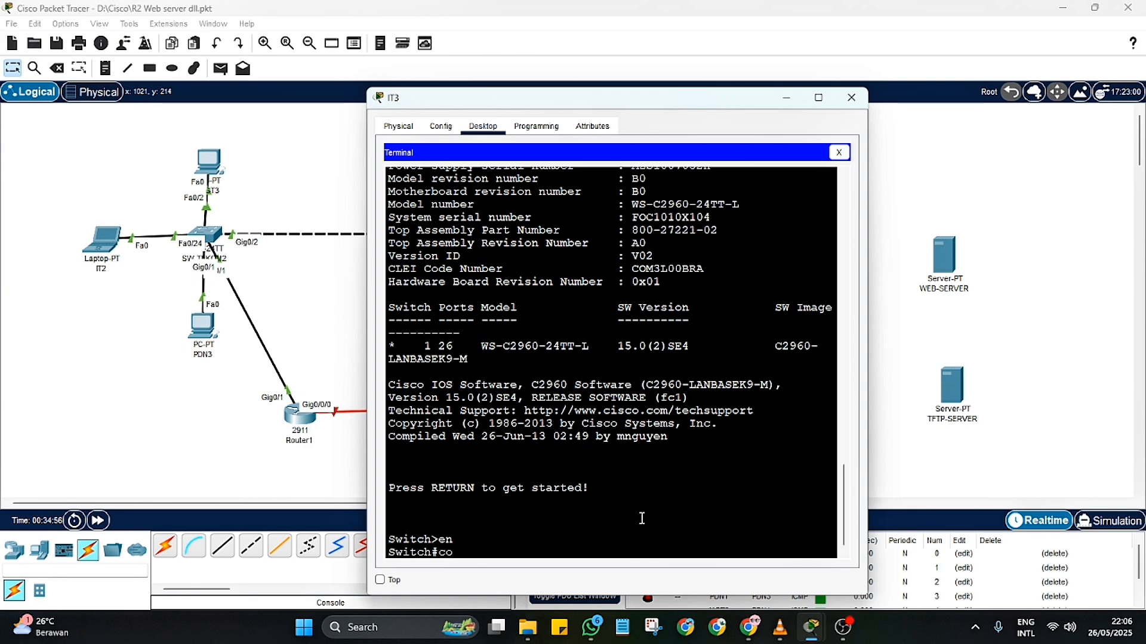
type("nf t")
key("Return")
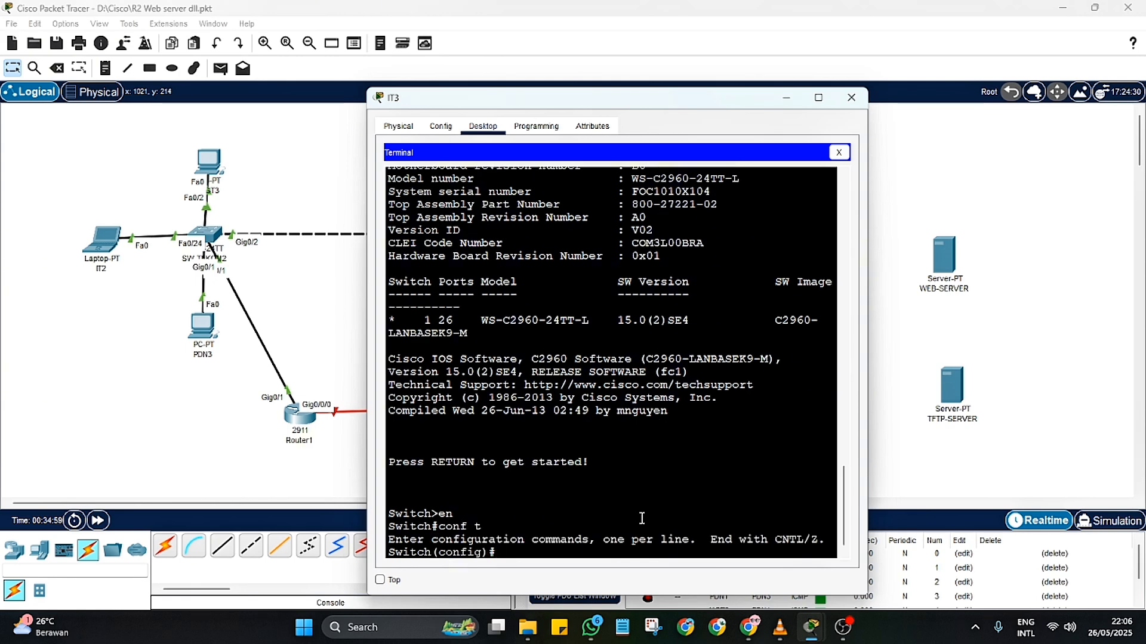
type("hostname SW-DC")
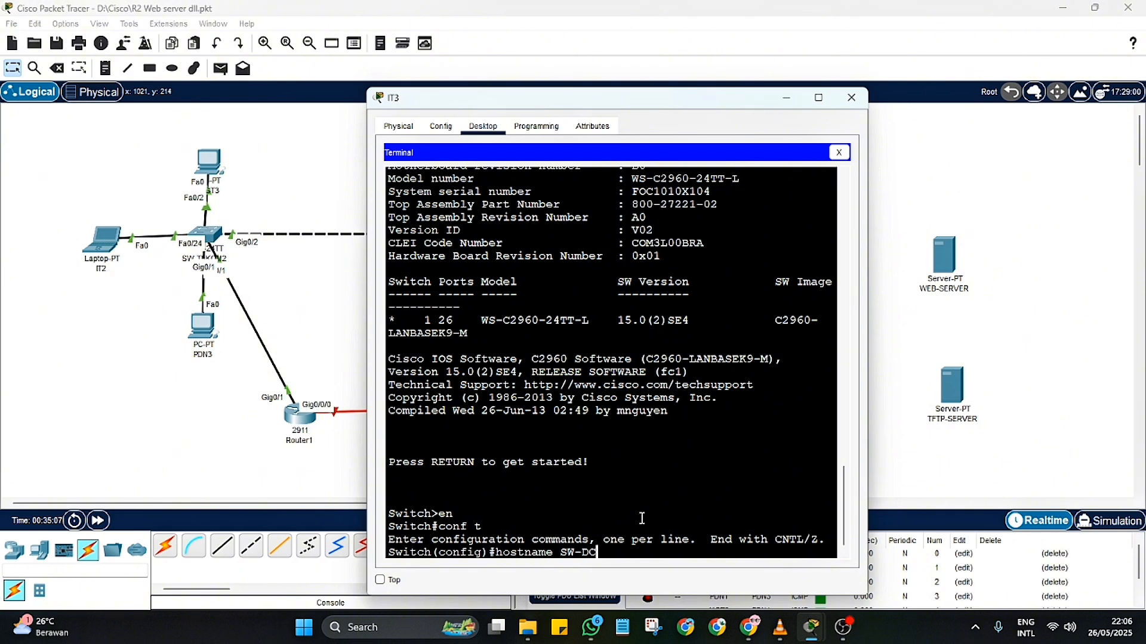
key("Return")
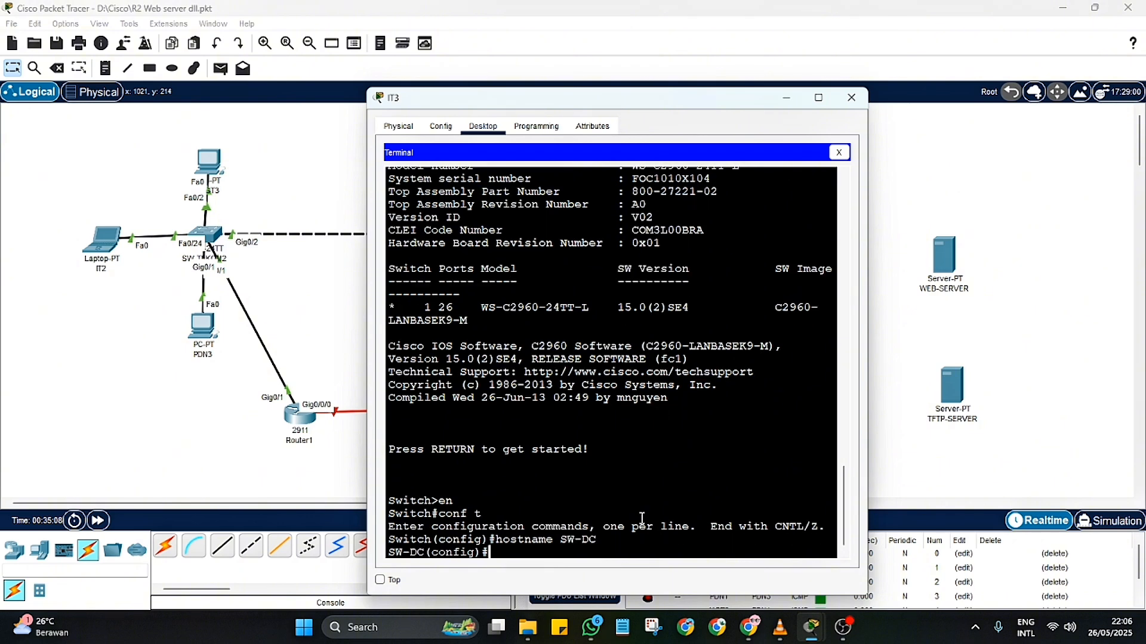
Step: Create VLAN 40 on the switch, name it WEB-SERVER and exit VLAN configuration
type("vlan 40")
key("Return")
type("name")
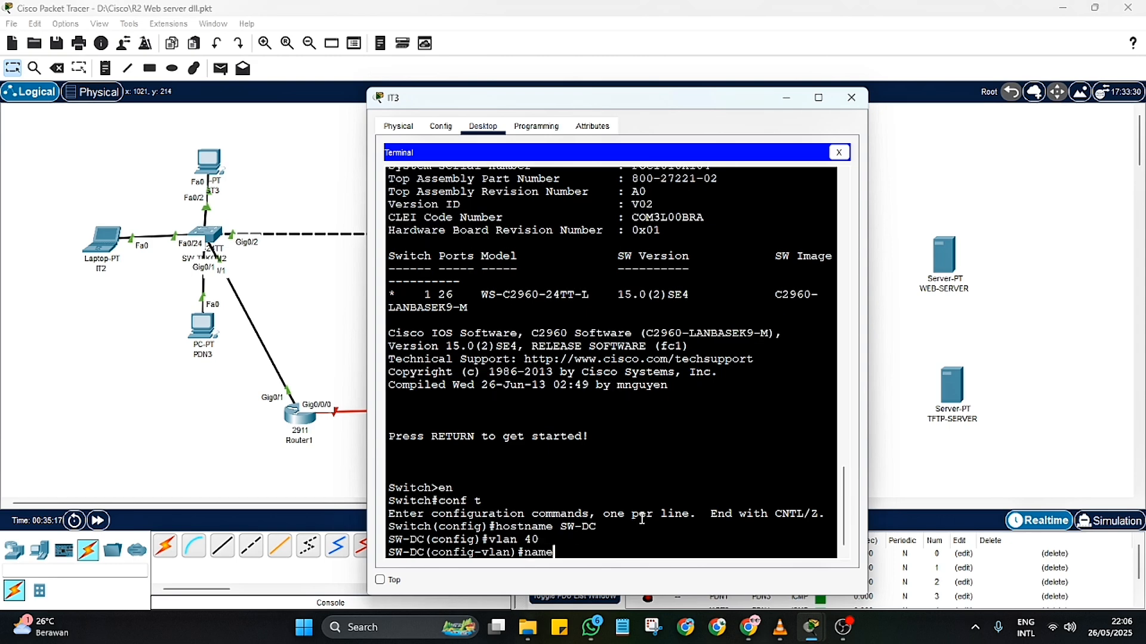
type(" WEB-server")
key("BackSpace")
key("BackSpace")
key("BackSpace")
key("BackSpace")
key("BackSpace")
key("BackSpace")
key("alt+shift")
type("SERVE")
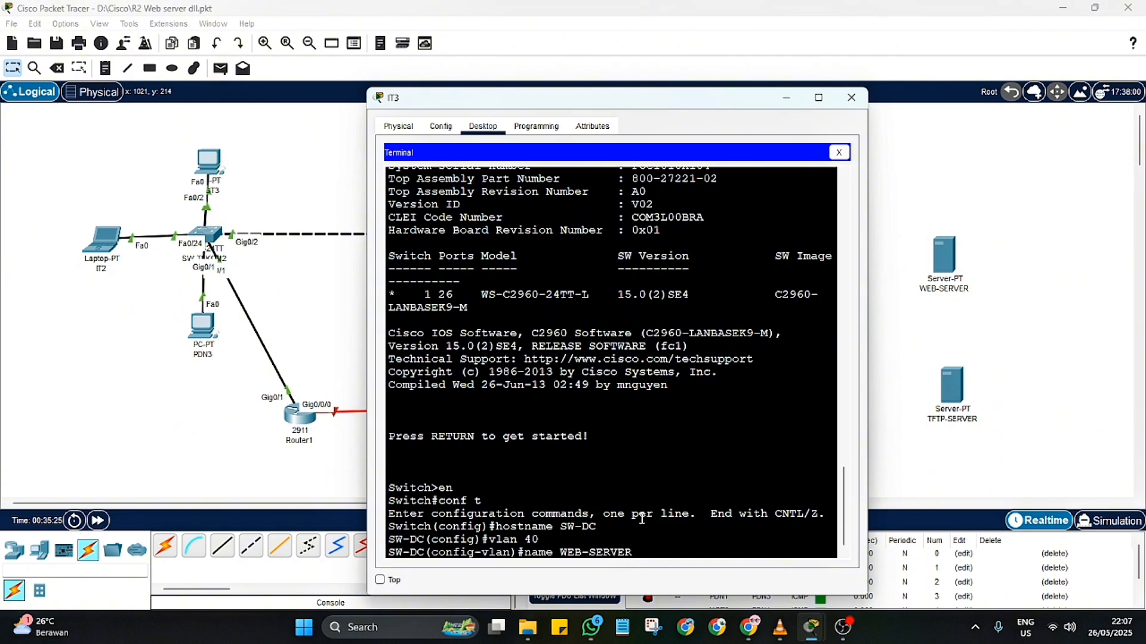
type("R")
key("Return")
type("ex")
key("Return")
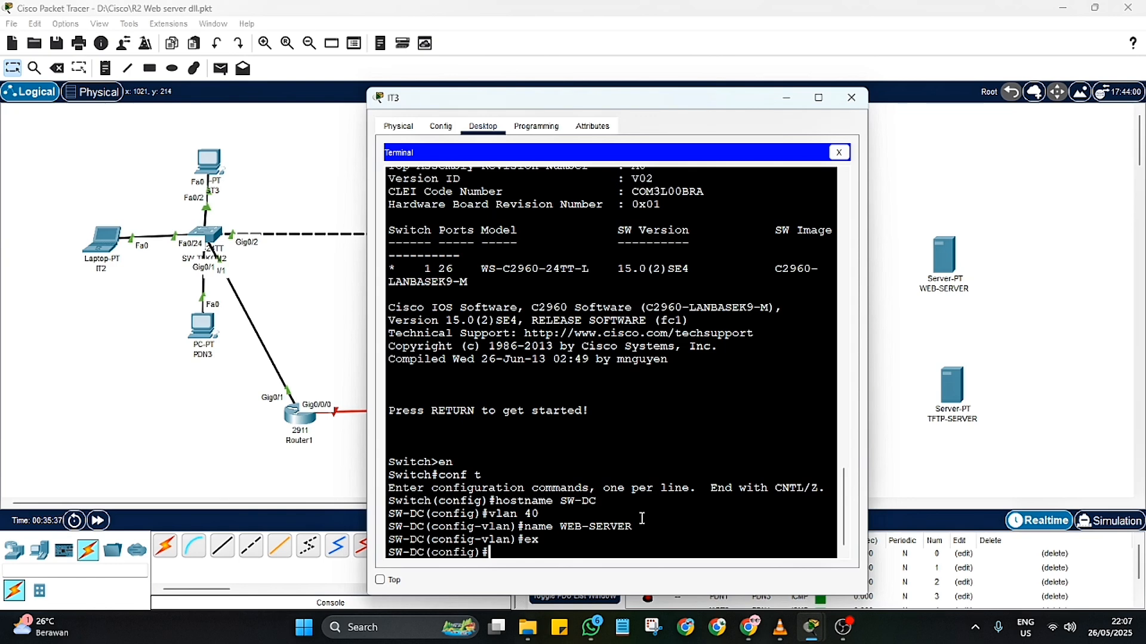
Step: Create VLAN 50 on the switch, name it TFTP-SERVER and exit VLAN configuration
type("L")
key("BackSpace")
key("BackSpace")
type("vlan 50")
key("Return")
type("name T")
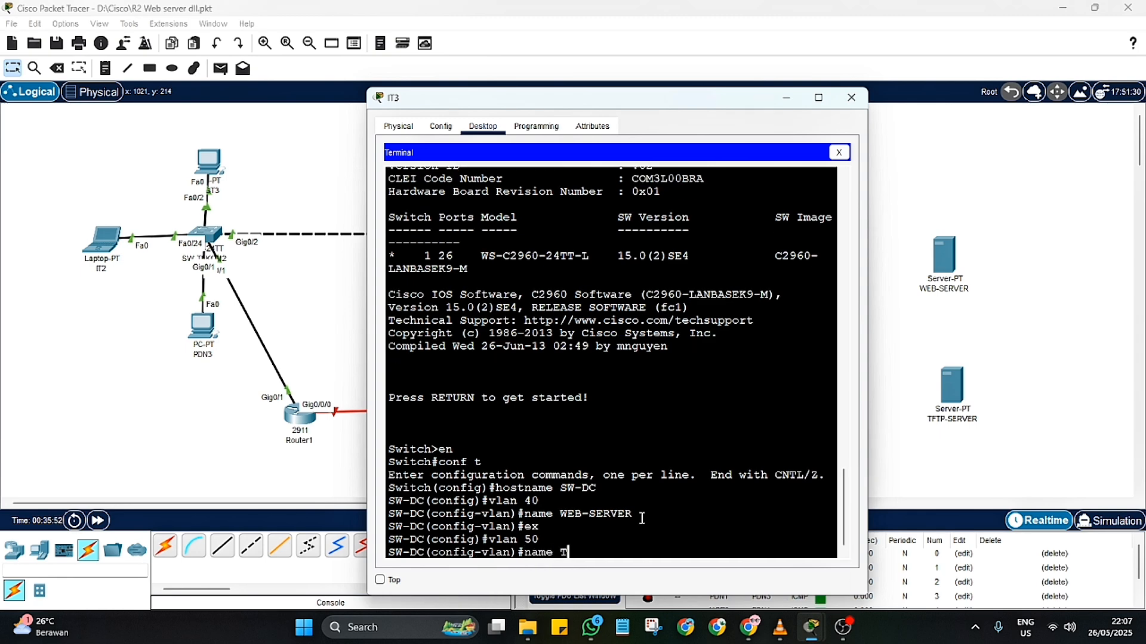
type("FTP-SERVER")
key("Return")
type("ex")
key("Return")
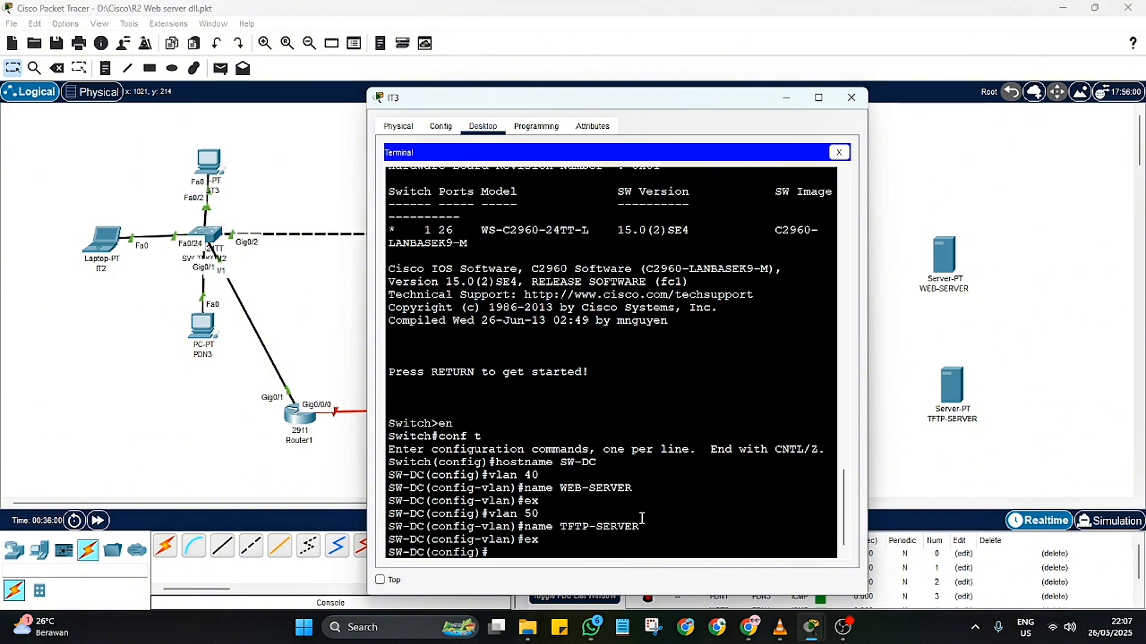
Step: Enter interface configuration for port fa0/1 on SW-DC
type("int")
type("0")
type("0/1")
key("Return")
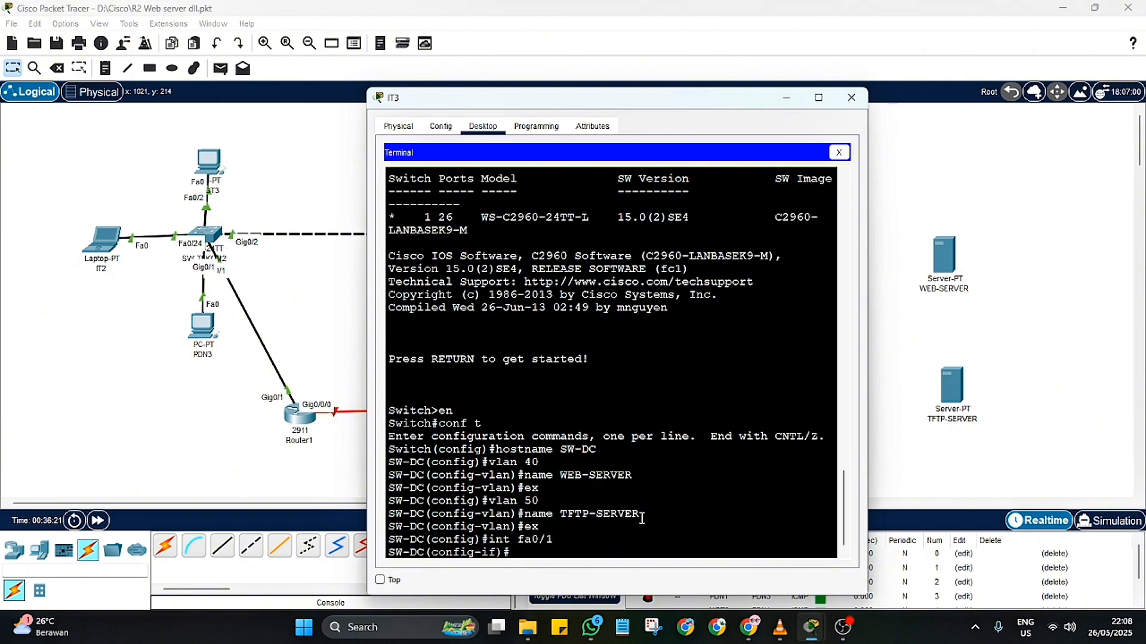
Step: Try to assign port fa0/1 to its VLAN with the command "switchport access vlan40"
type("switchport access vlan 40")
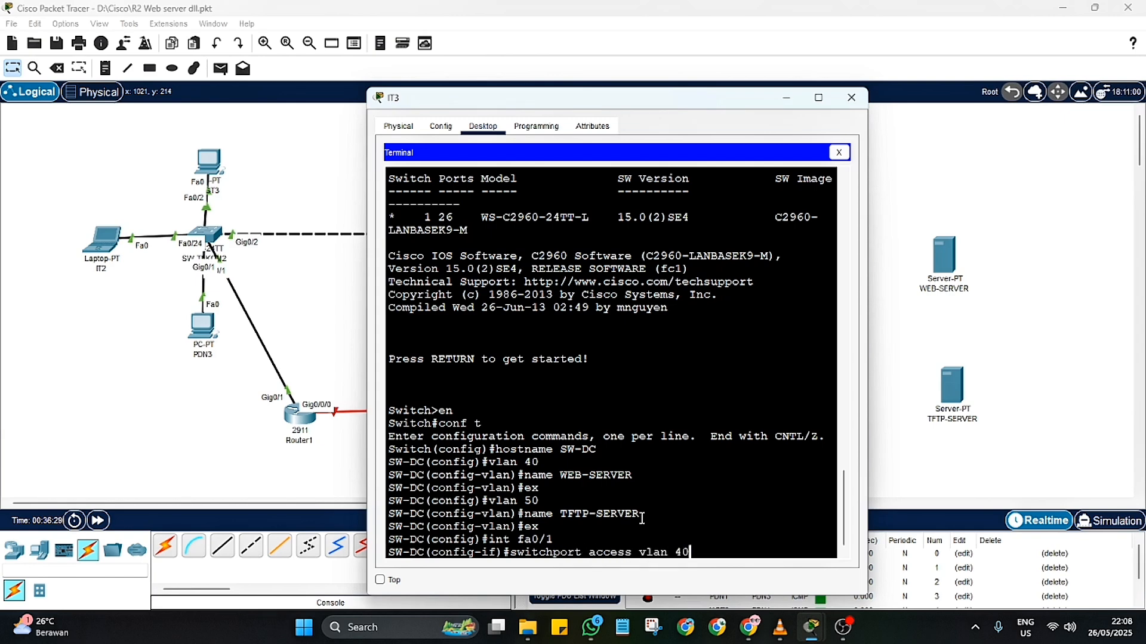
key("BackSpace")
key("BackSpace")
type("4")
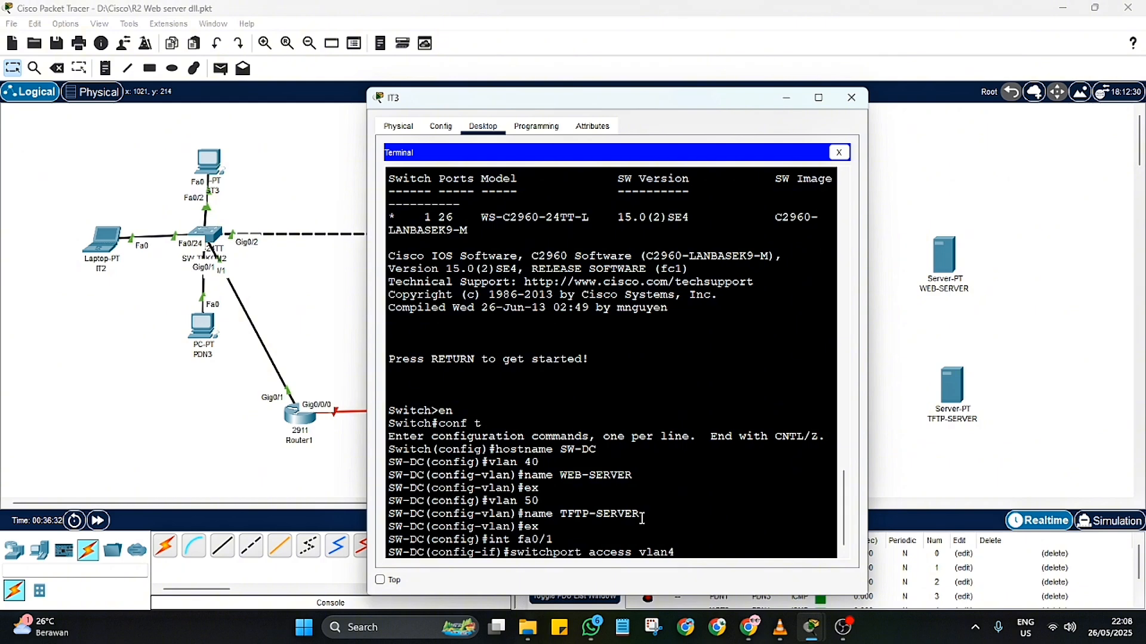
type("0")
key("Return")
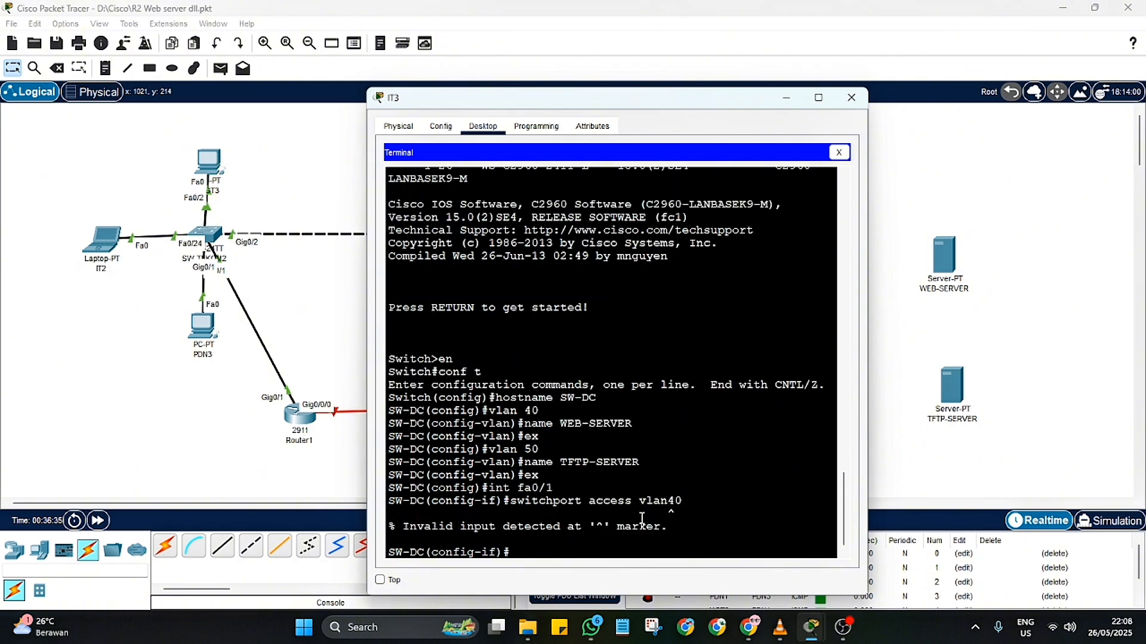
Step: Assign port fa0/1 to access VLAN 40 with the command "switchport access vlan 40"
type("switchport access vlan 40")
key("Return")
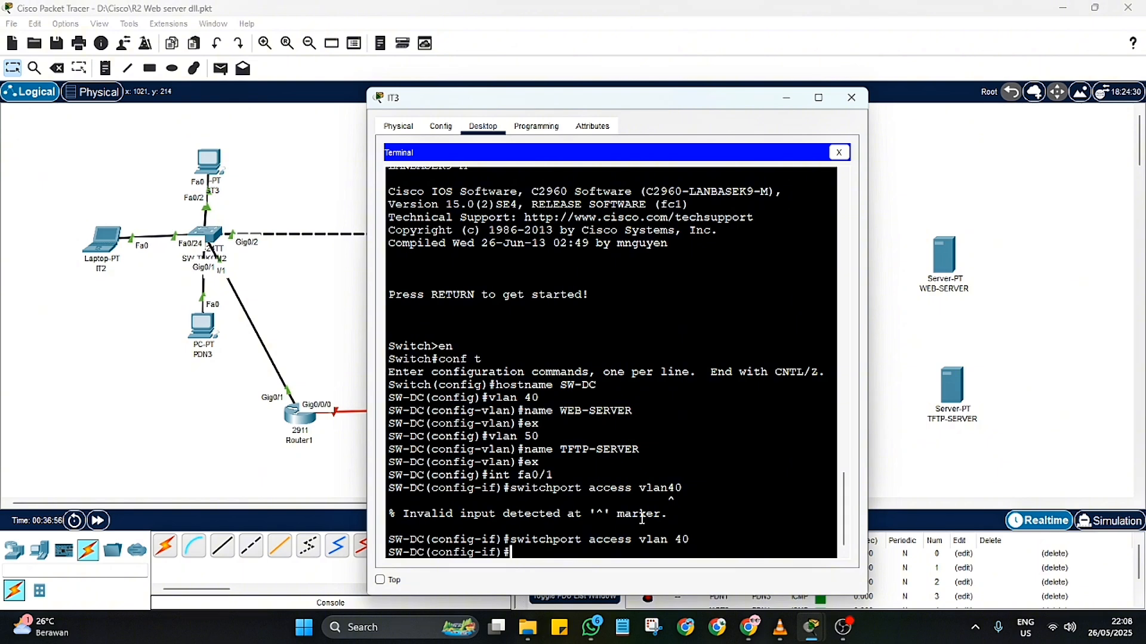
Step: Exit interface fa0/1 and enter interface configuration for port fa0/24 on SW-DC
type("ex")
key("Return")
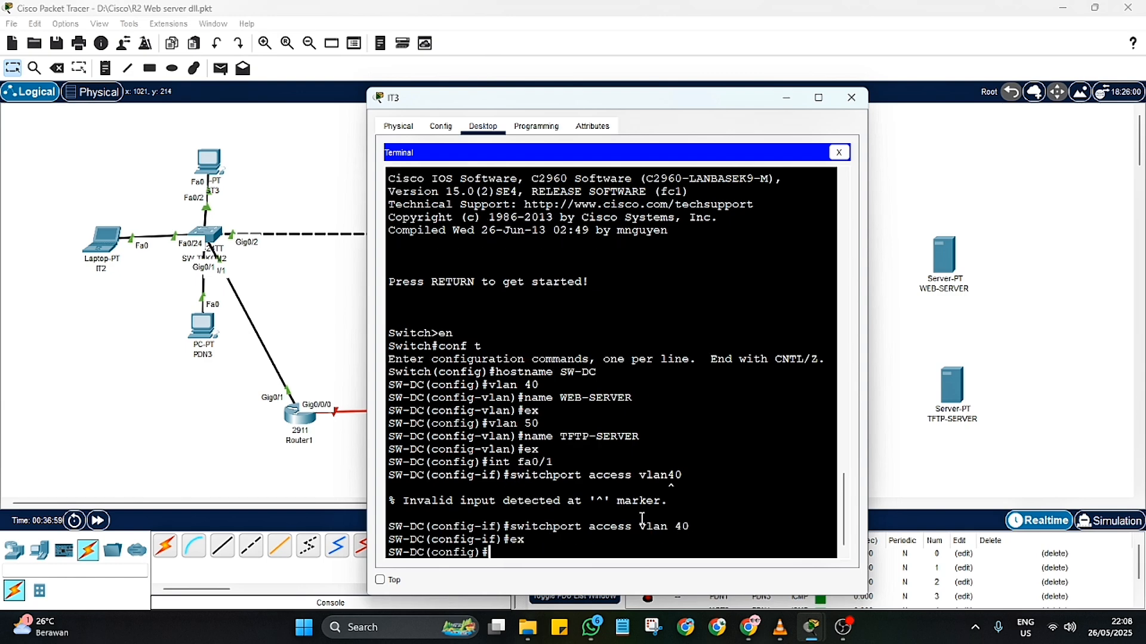
type("int fa0/24")
key("Return")
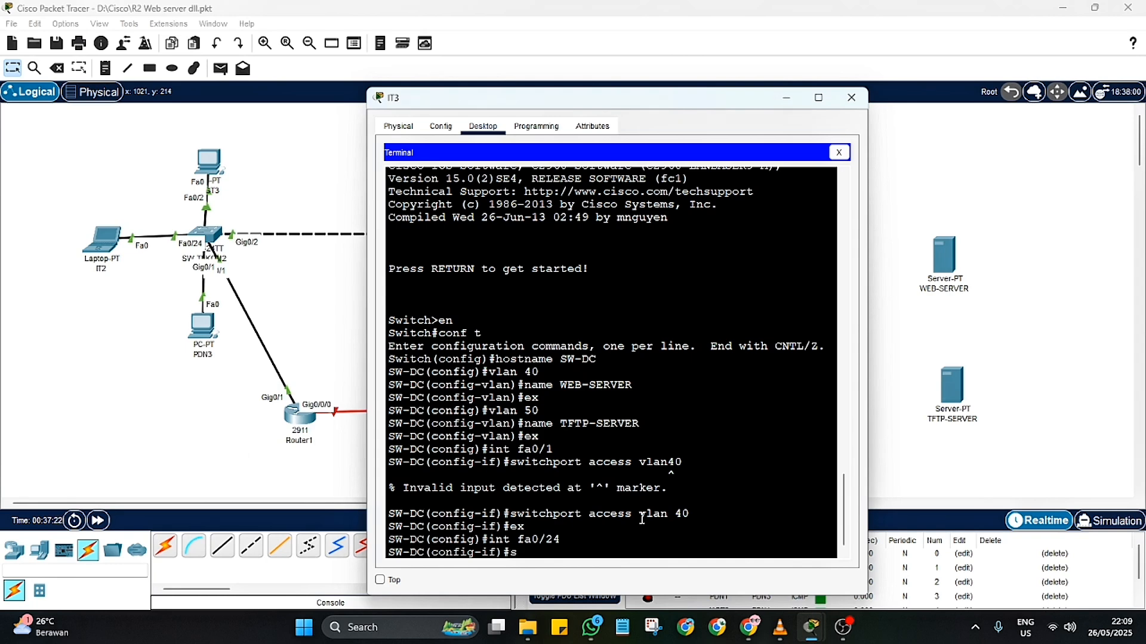
Step: Try to assign port fa0/24 to its VLAN with the command "switchport vlan 40", and exit the interface configuration
type("witchport vlan 40")
key("Return")
type("ex")
key("Return")
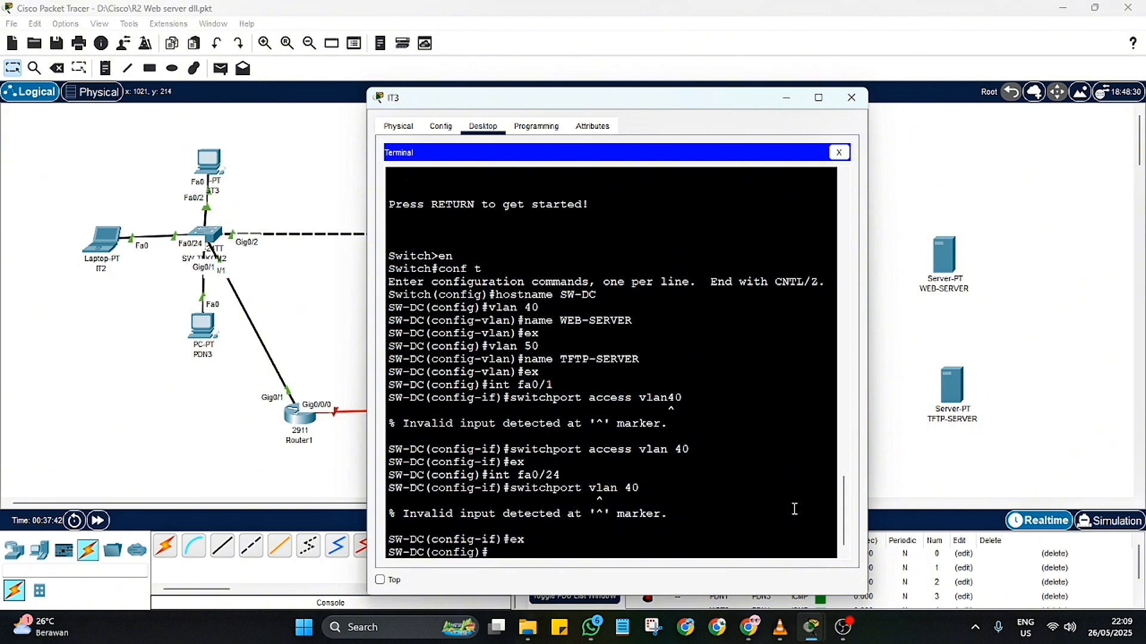
Step: Try the command "switchport access vlan 40" twice from global configuration mode
type("switchport access vlan")
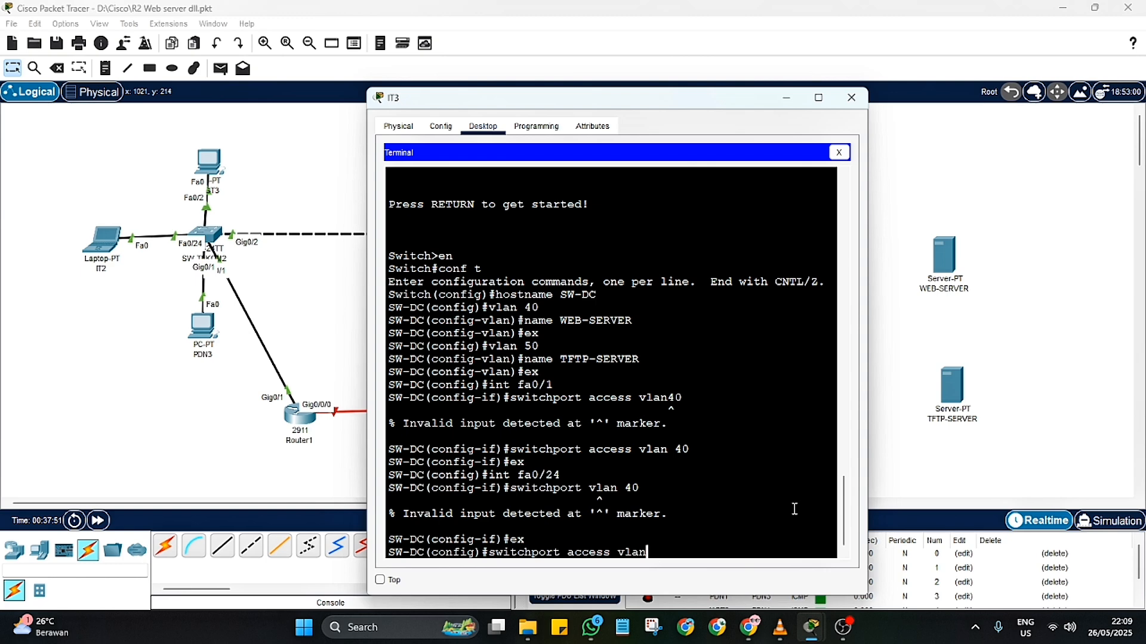
type(" 40")
key("Return")
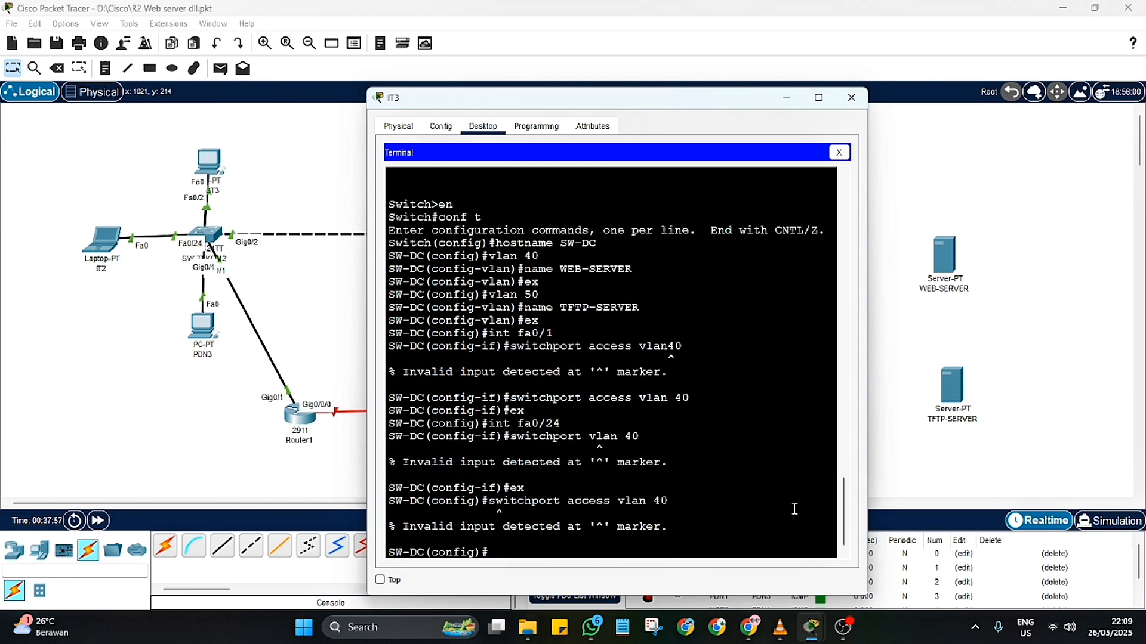
type("switchport access")
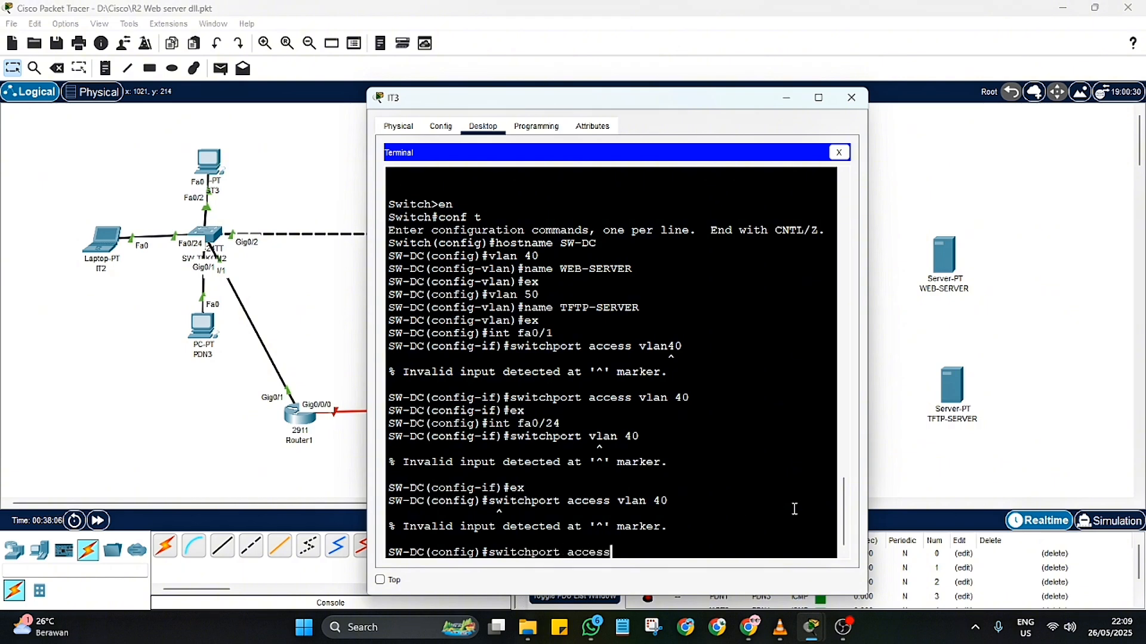
type(" vlan 40")
key("Return")
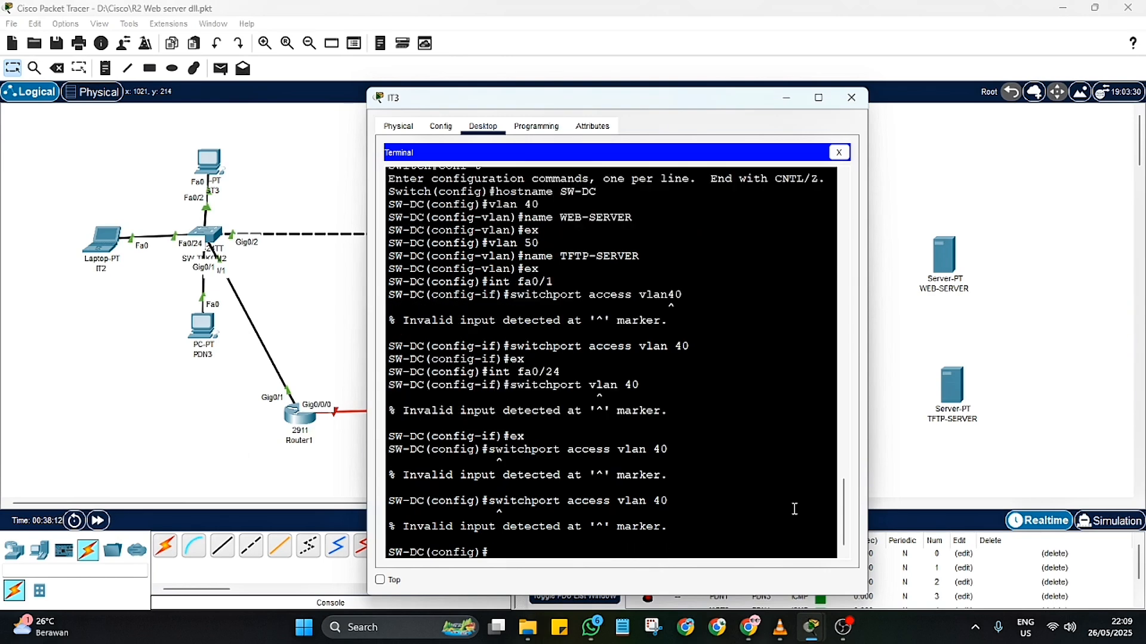
Step: Show the VLAN table with "do sh vlan" and review the port assignment commands entered for fa0/1, fa0/2 and fa0/24
type("vlan")
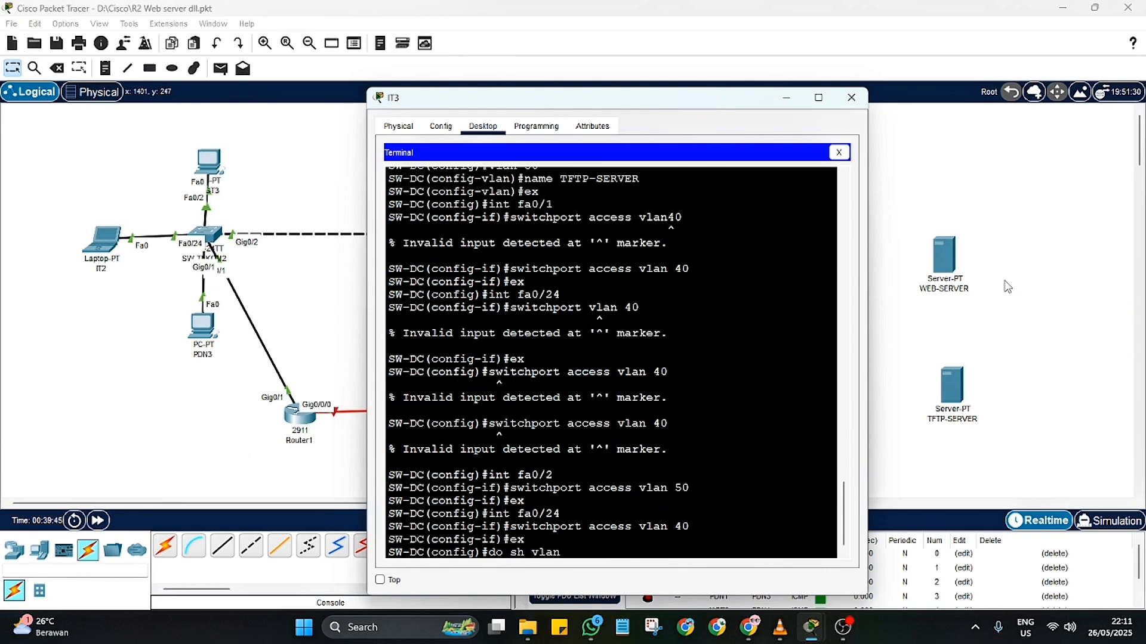
key("Return")
scroll(711, 391, "up", 12)
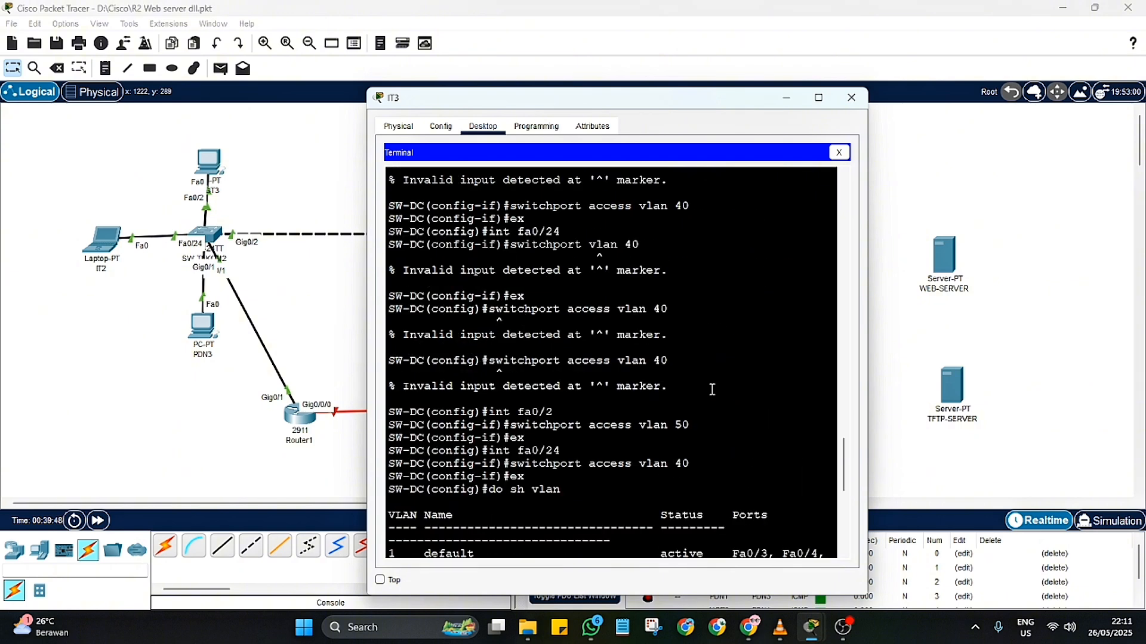
scroll(712, 398, "down", 2)
scroll(491, 382, "up", 5)
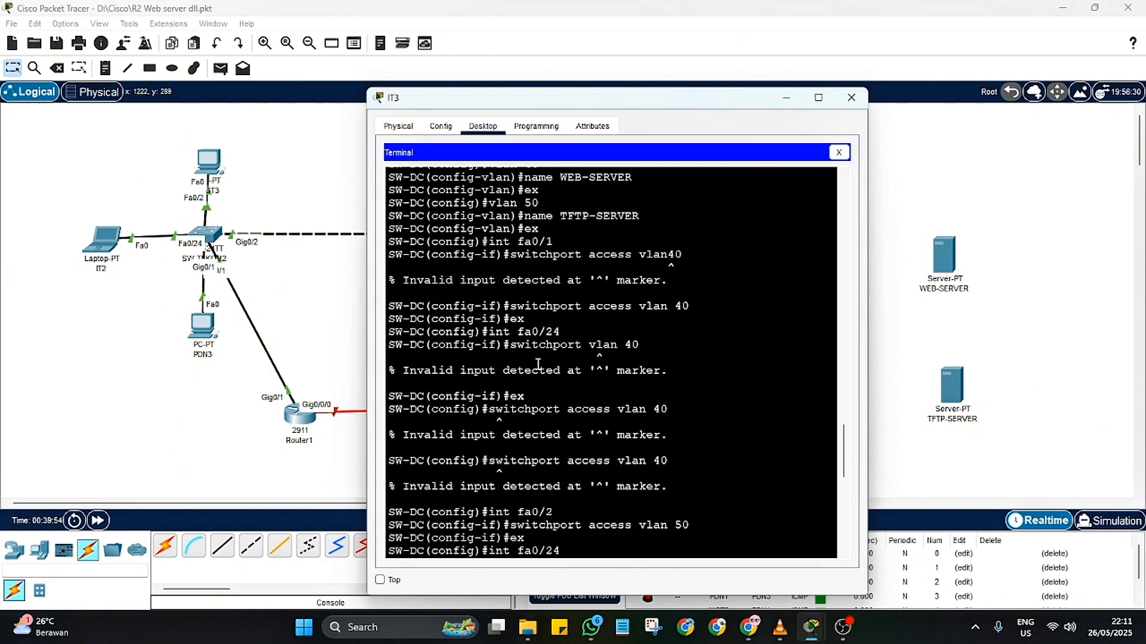
left_click_drag(556, 342, 488, 341)
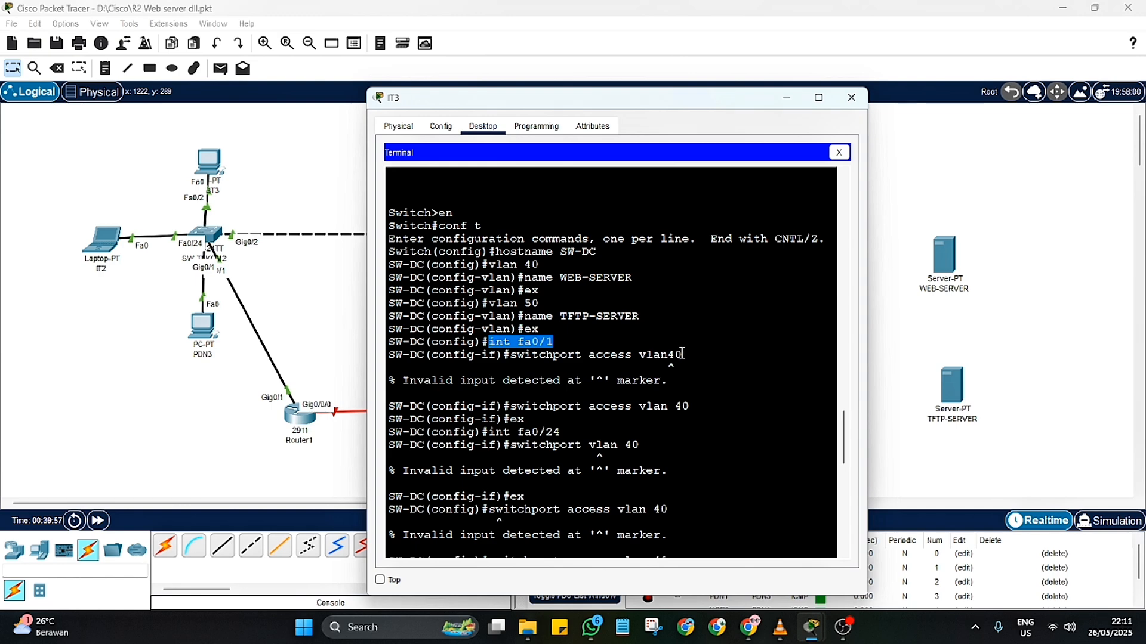
scroll(691, 391, "down", 3)
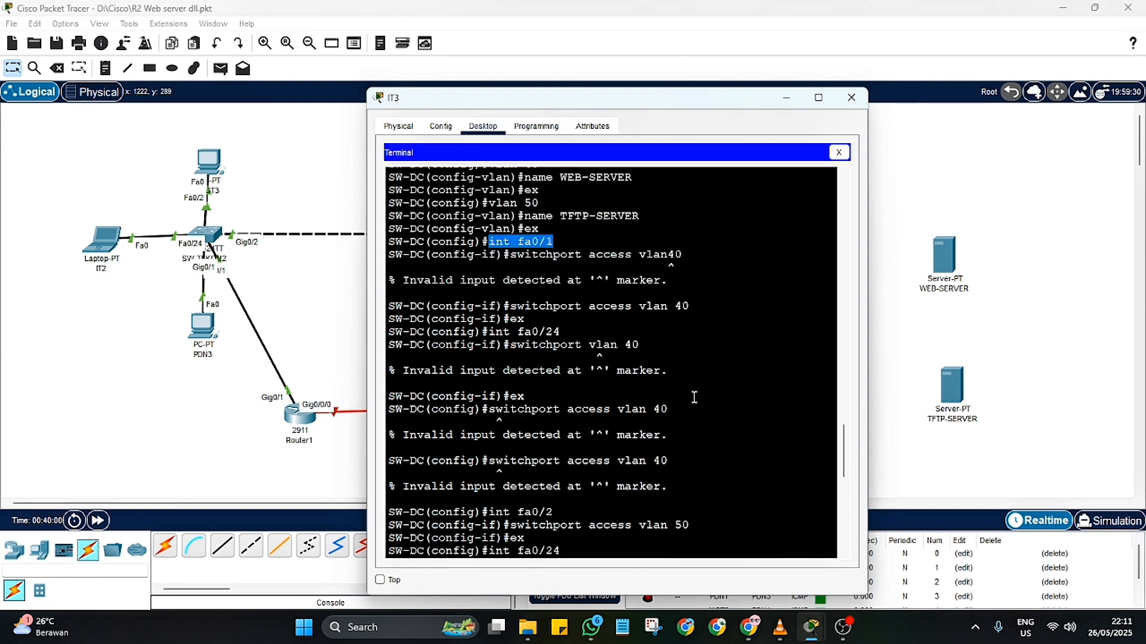
left_click_drag(641, 345, 561, 345)
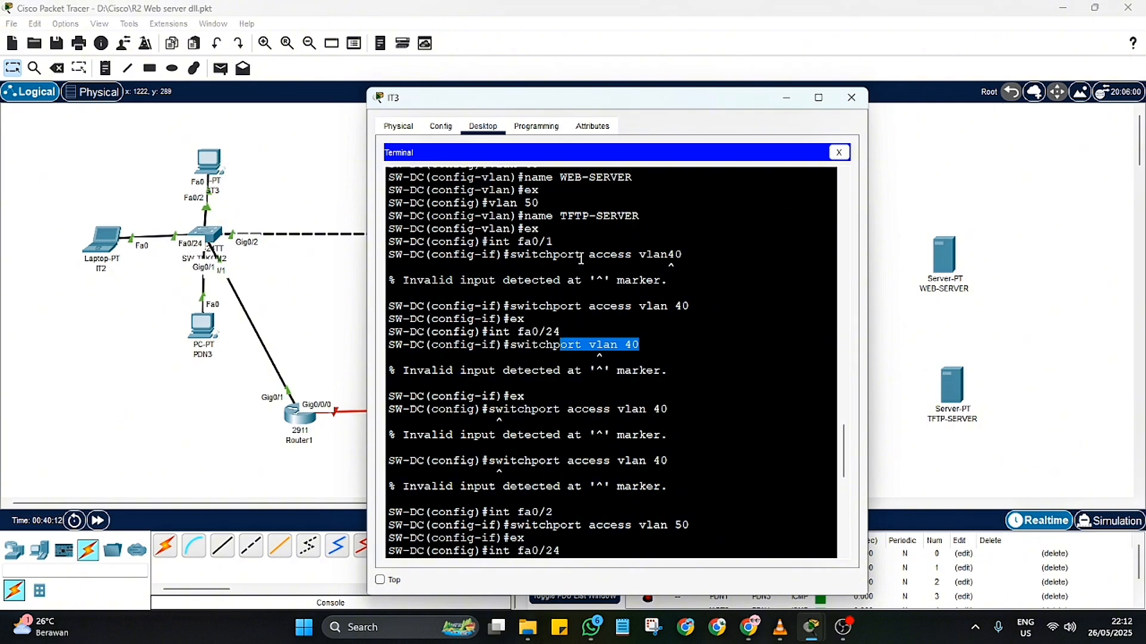
left_click_drag(553, 240, 496, 241)
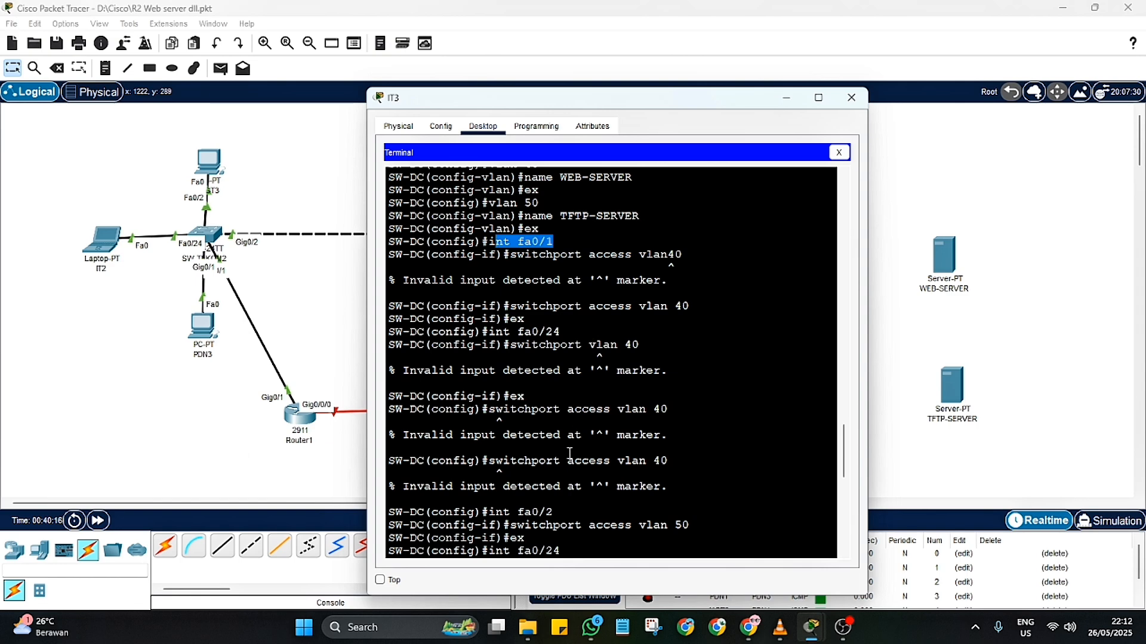
scroll(570, 454, "down", 3)
left_click_drag(560, 451, 491, 451)
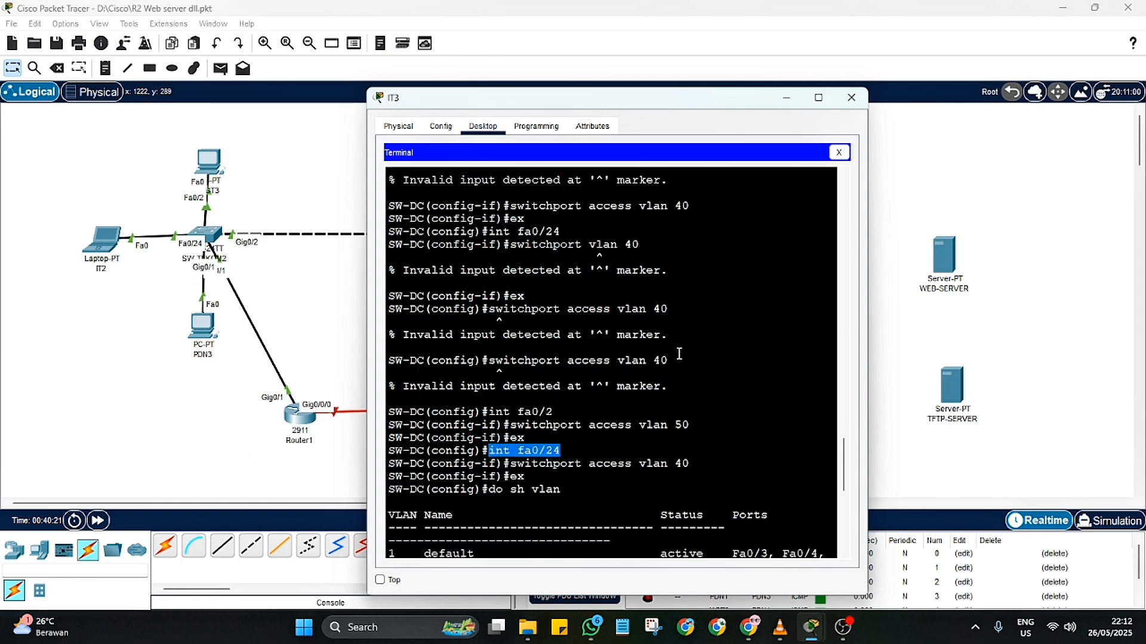
left_click_drag(692, 428, 488, 413)
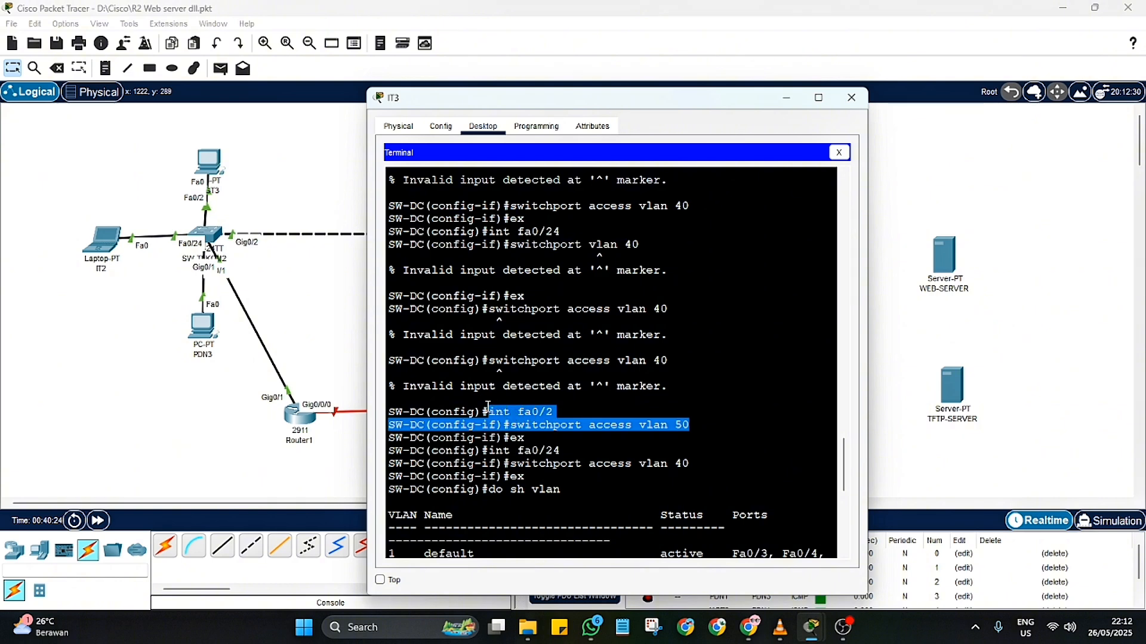
Step: Examine the ports assigned to VLANs 40 and 50 in the VLAN table and page through to its end
scroll(635, 477, "down", 5)
scroll(645, 512, "down", 3)
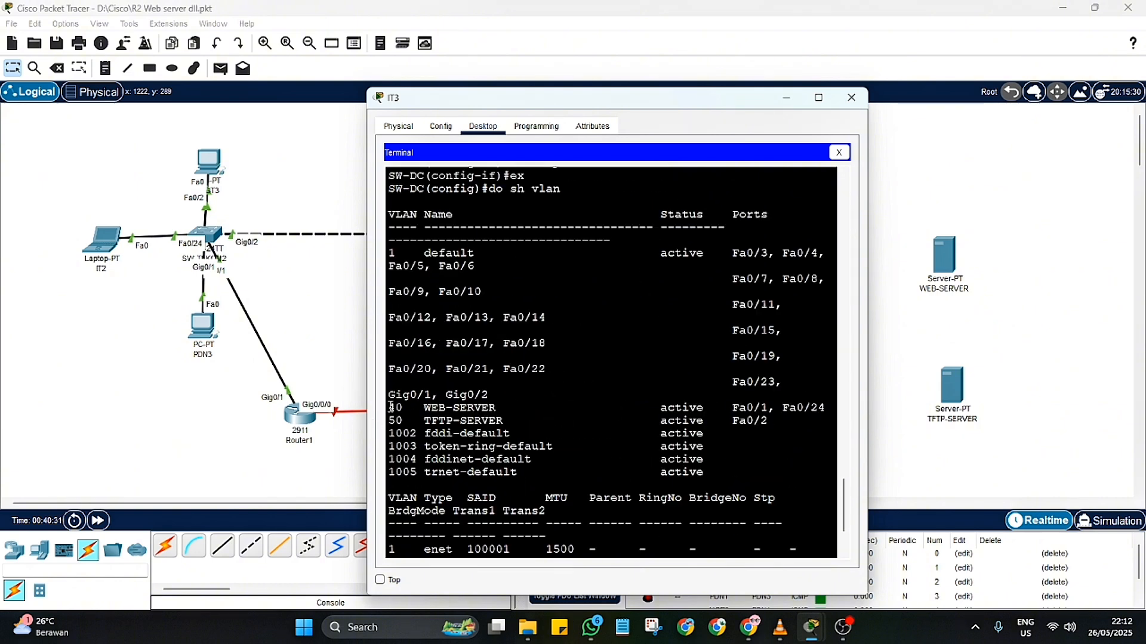
left_click_drag(387, 408, 827, 408)
left_click_drag(388, 421, 773, 422)
scroll(769, 421, "down", 3)
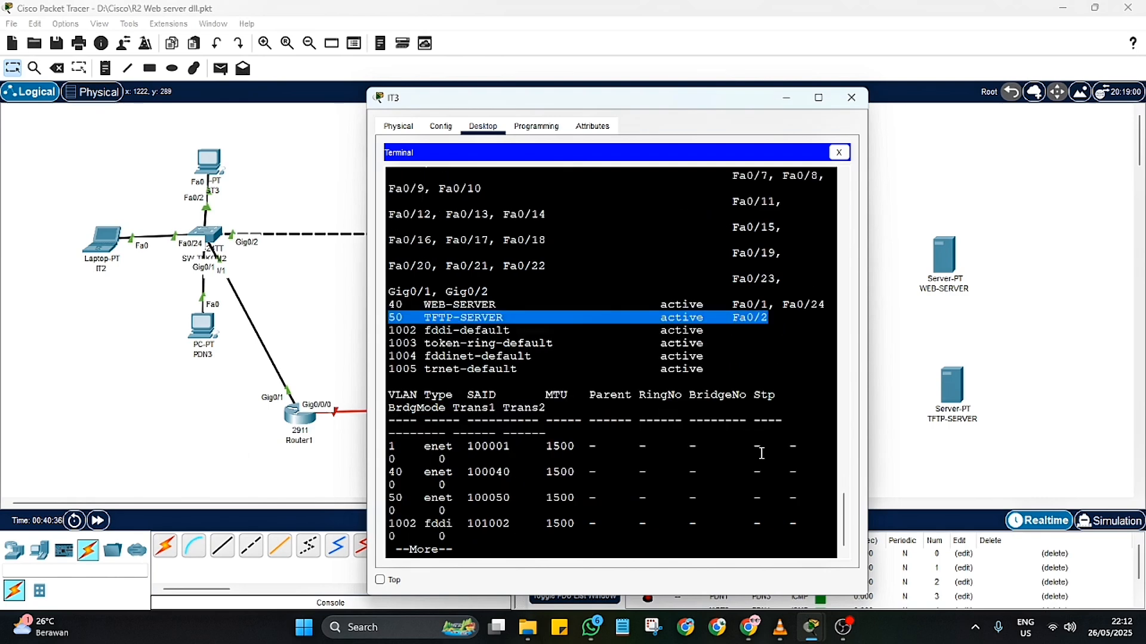
left_click(511, 545)
key("space")
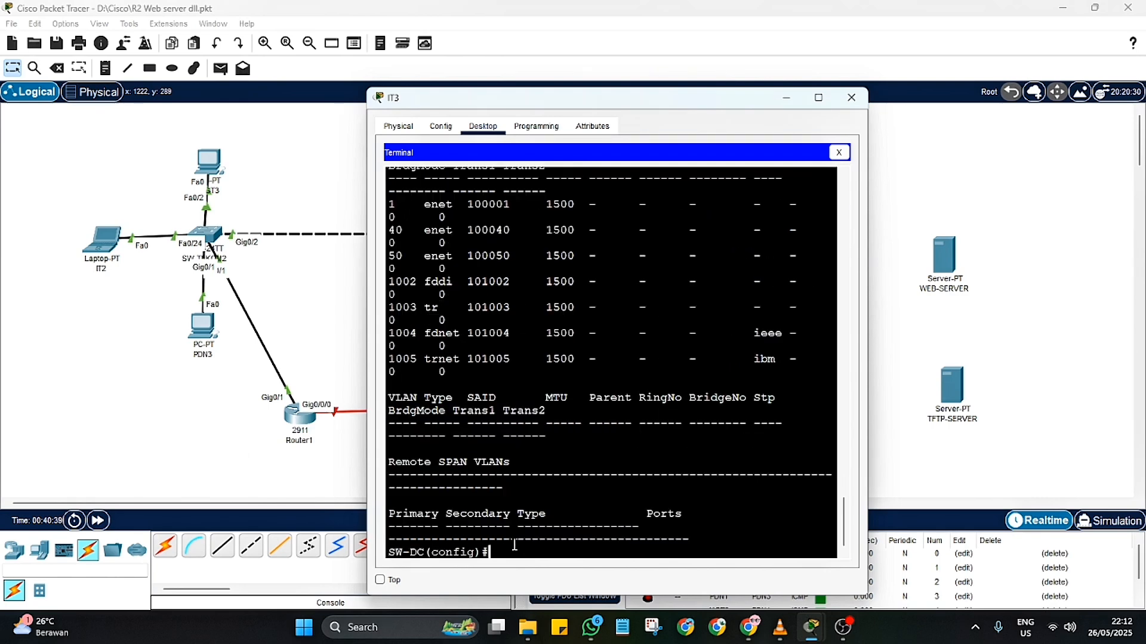
Step: Save the SW-DC configuration with "do wr" and close the IT3 terminal window
type("do wr")
key("Return")
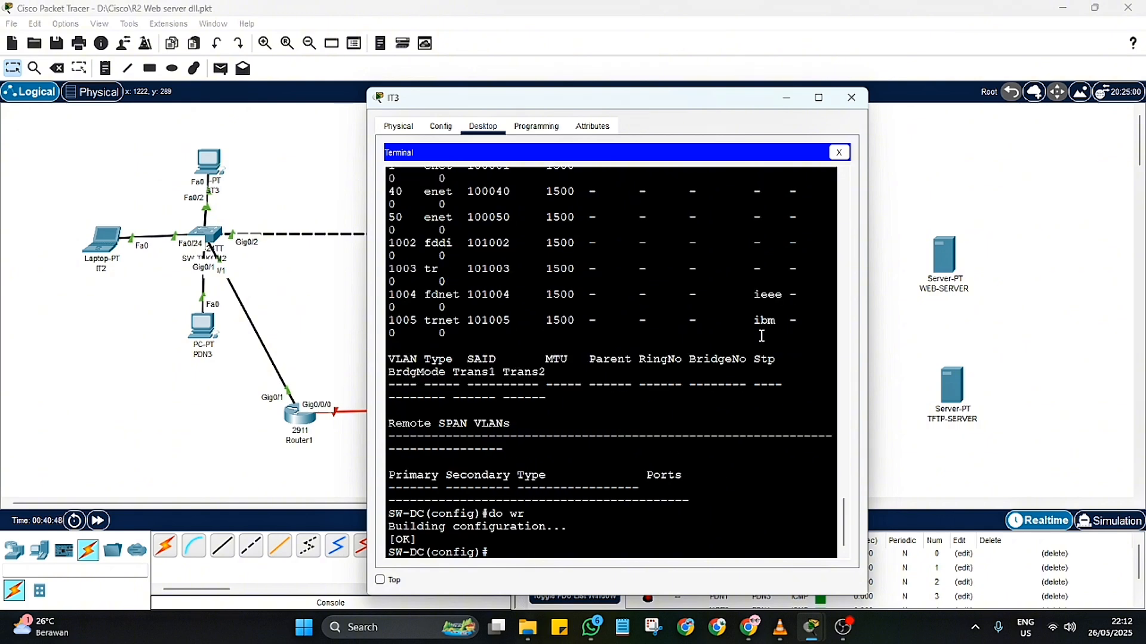
left_click(852, 98)
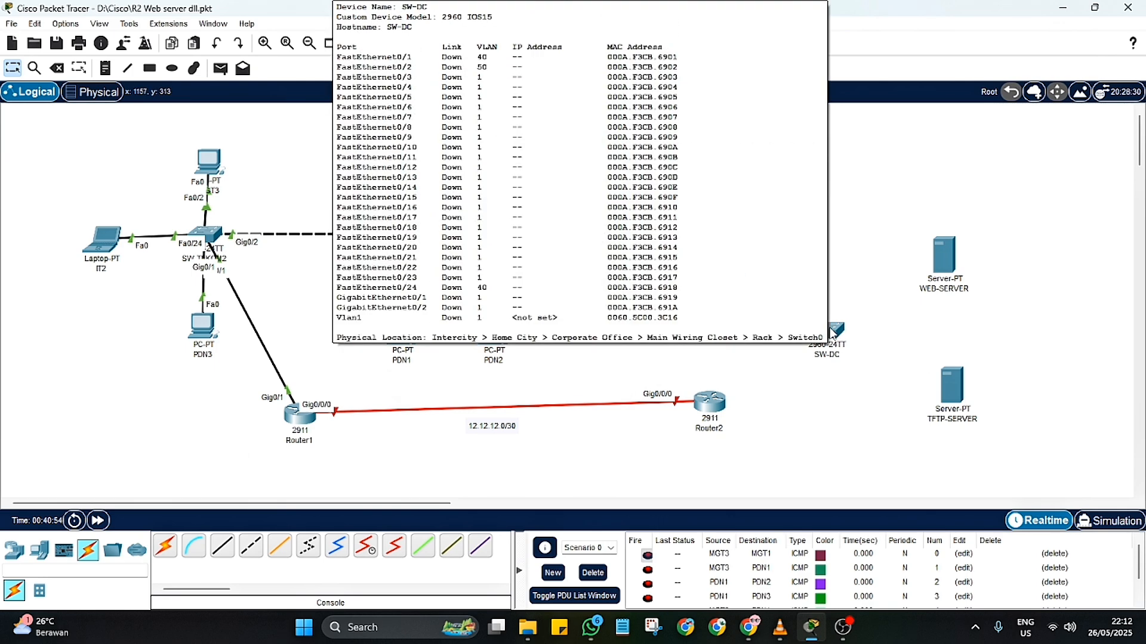
Step: Connect SW-DC port GigabitEthernet0/1 to Router2 port GigabitEthernet0/1 with a copper straight-through cable
scroll(550, 456, "down", 3)
left_click(222, 546)
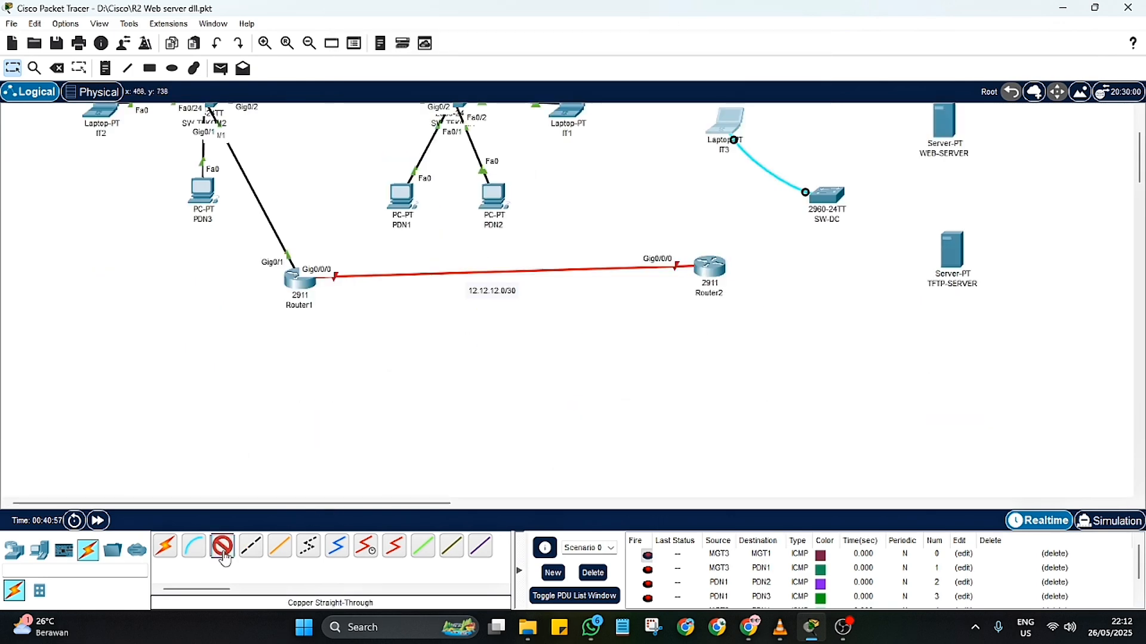
left_click(827, 200)
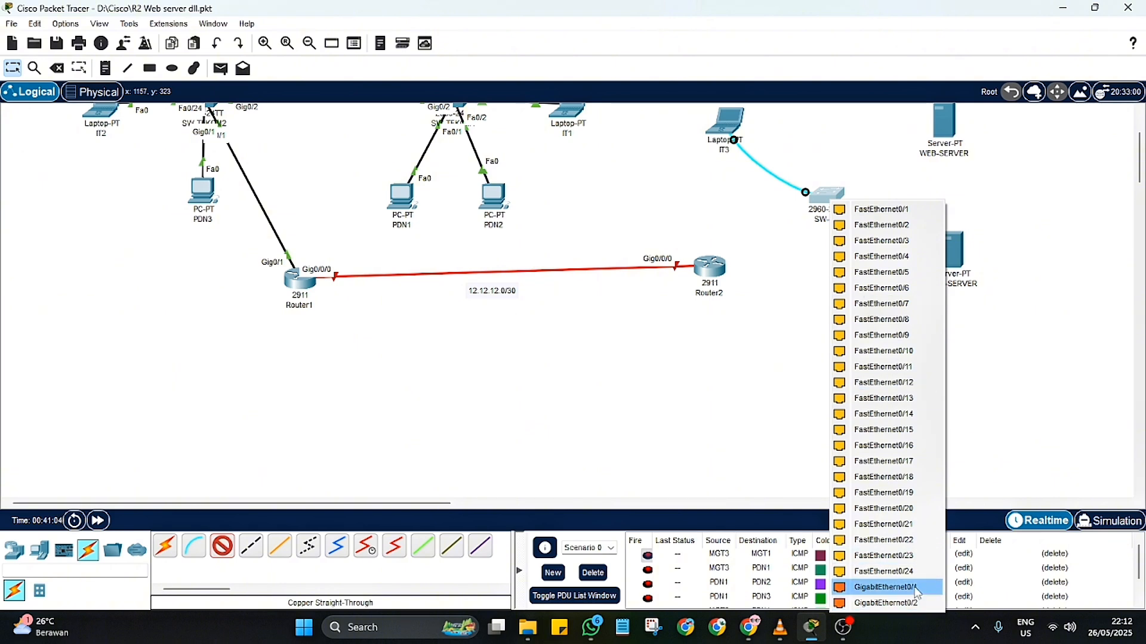
left_click(884, 587)
left_click(718, 270)
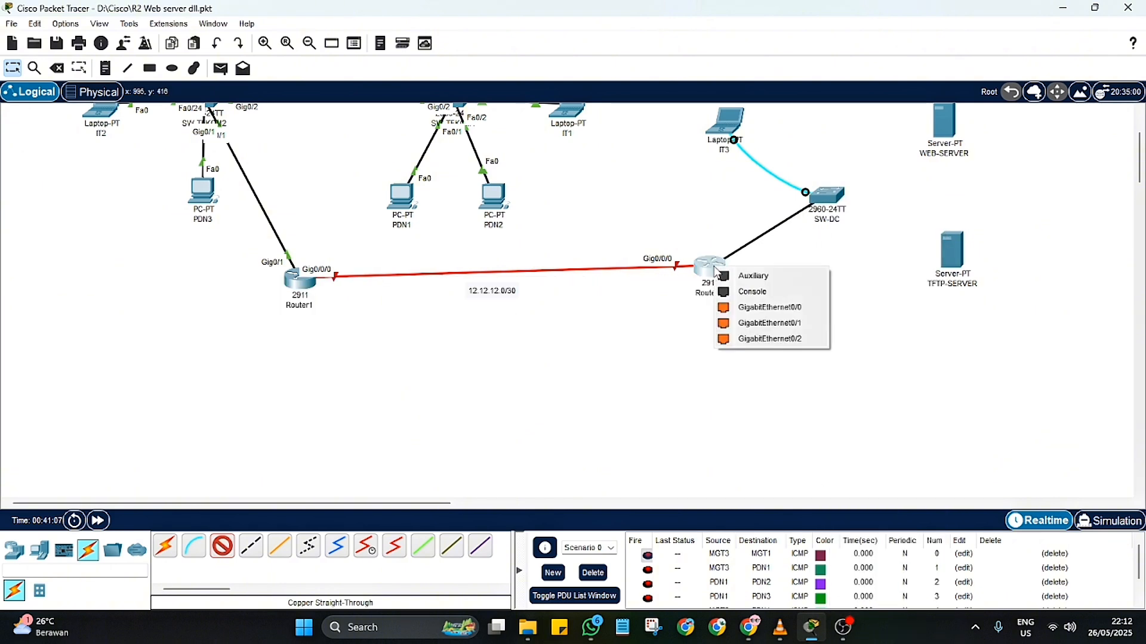
left_click(801, 323)
scroll(798, 324, "up", 3)
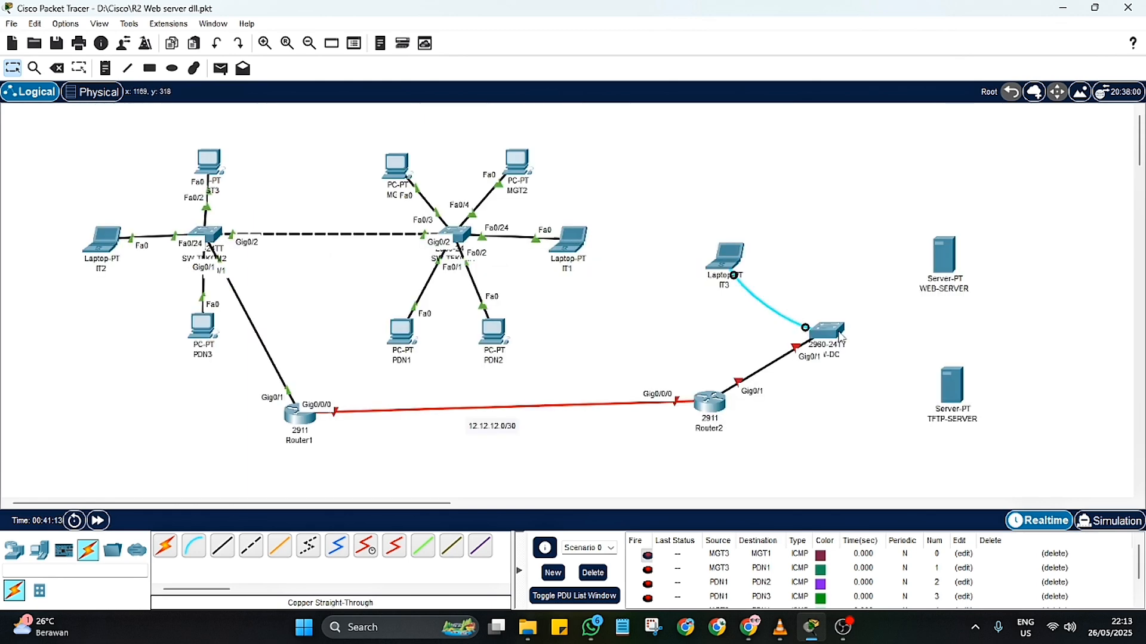
Step: Connect SW-DC port FastEthernet0/1 to WEB-SERVER port FastEthernet0 with a copper straight-through cable
left_click(222, 545)
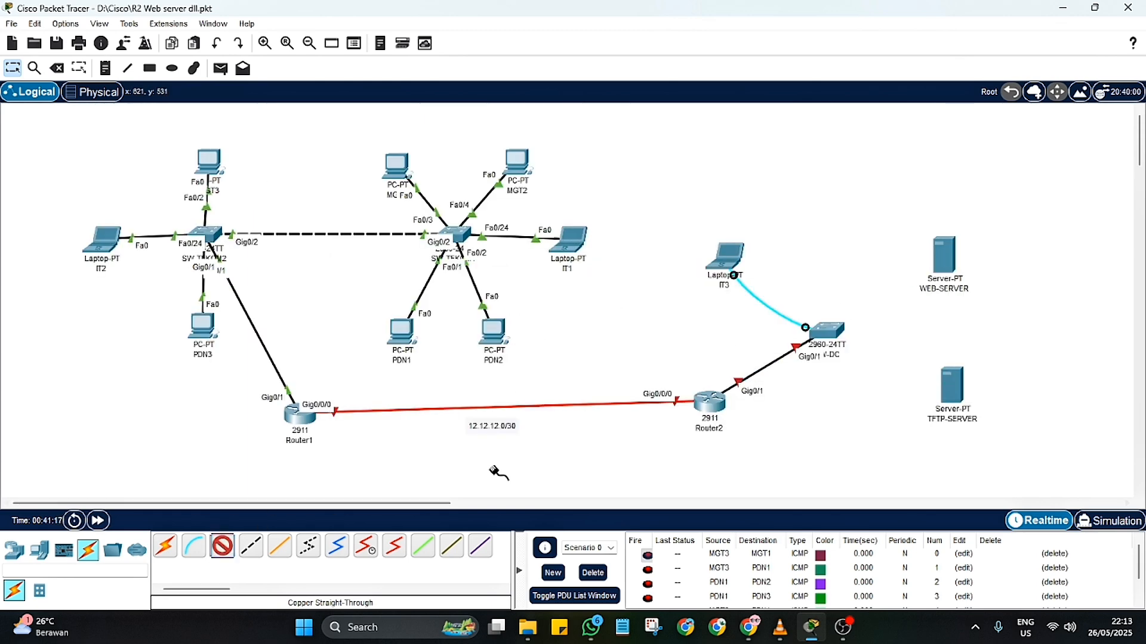
left_click(830, 330)
left_click(889, 11)
left_click(948, 268)
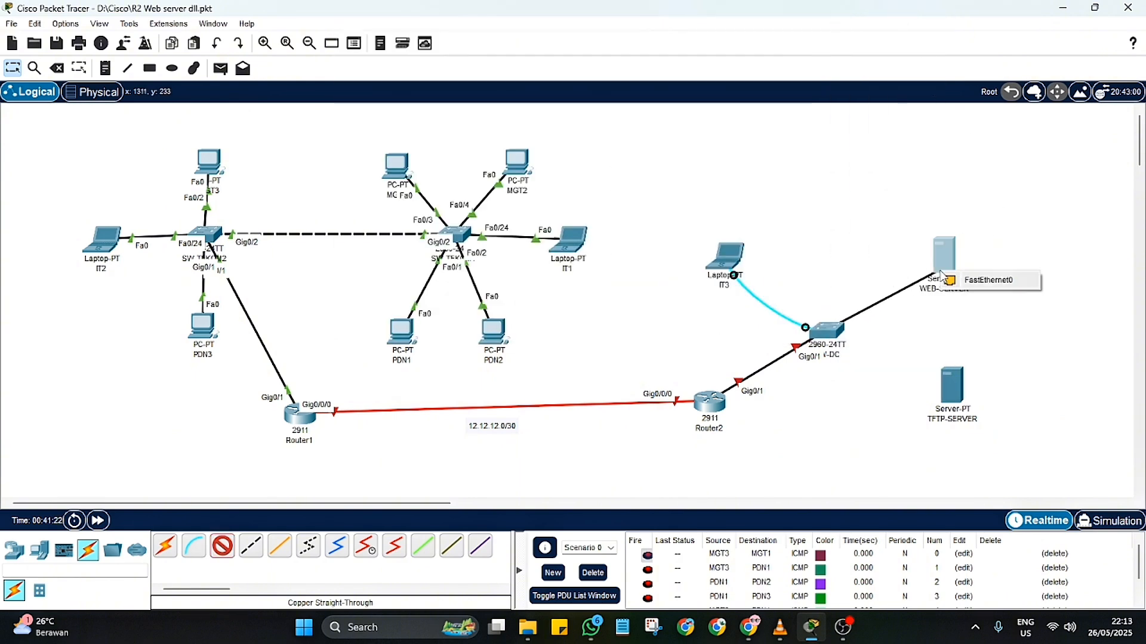
left_click(981, 283)
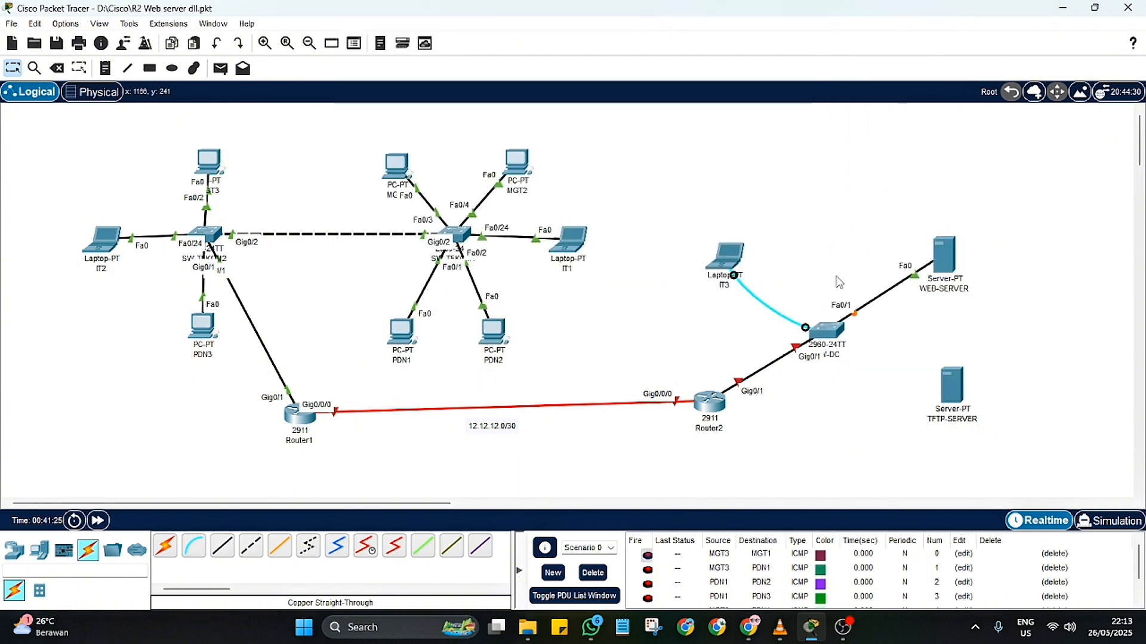
Step: Connect SW-DC port FastEthernet0/2 to TFTP-SERVER port FastEthernet0 with a copper straight-through cable
mouse_move(951, 401)
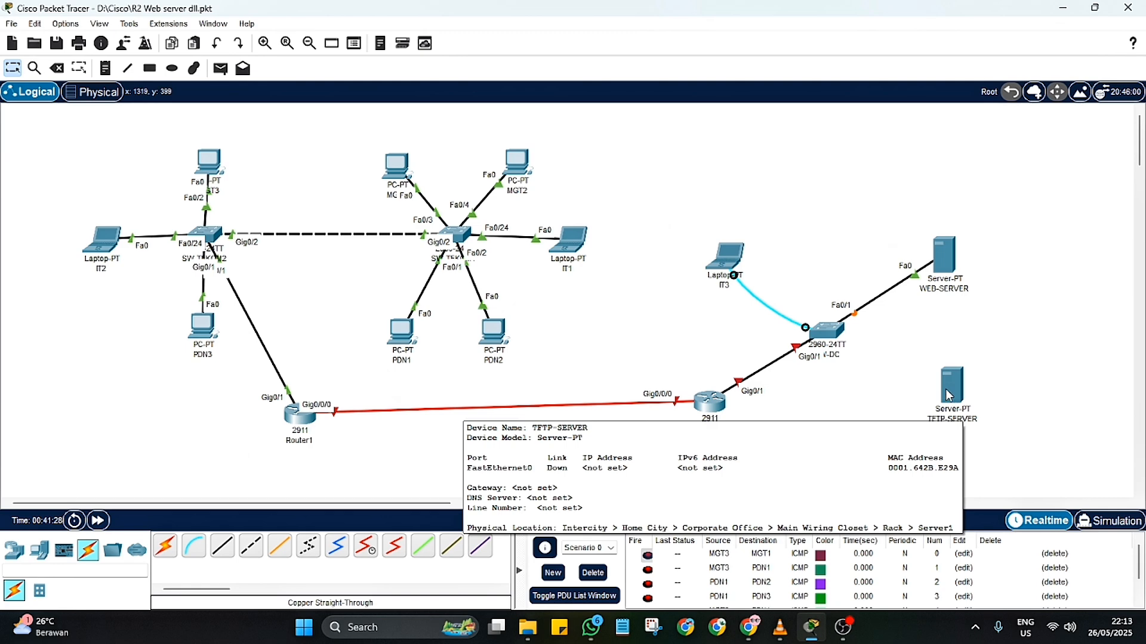
left_click(221, 546)
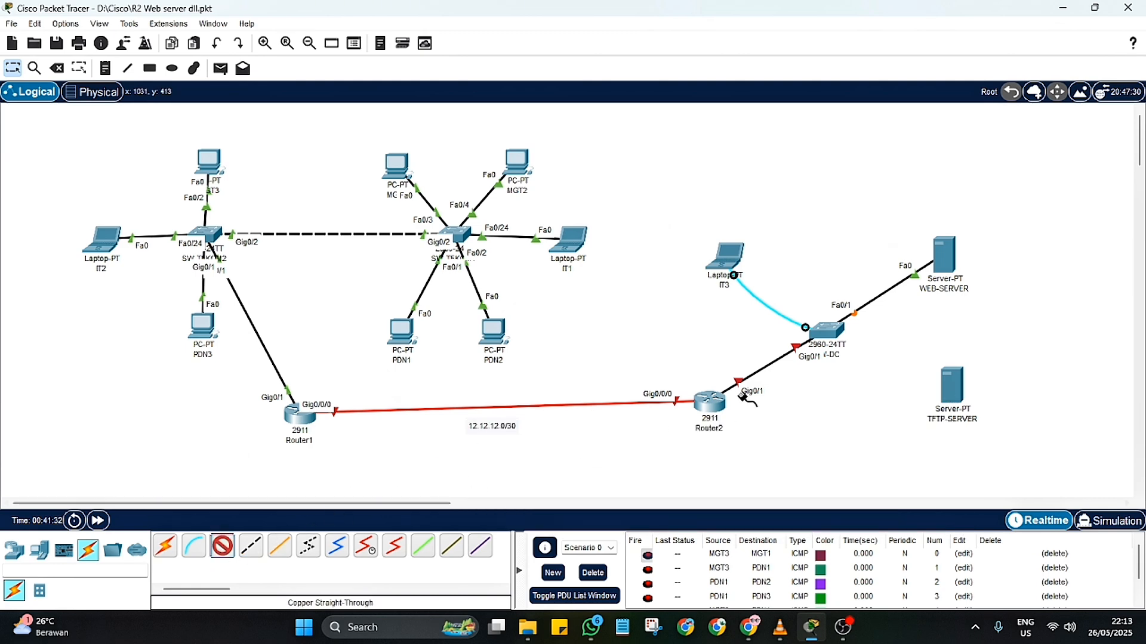
left_click(828, 331)
left_click(889, 26)
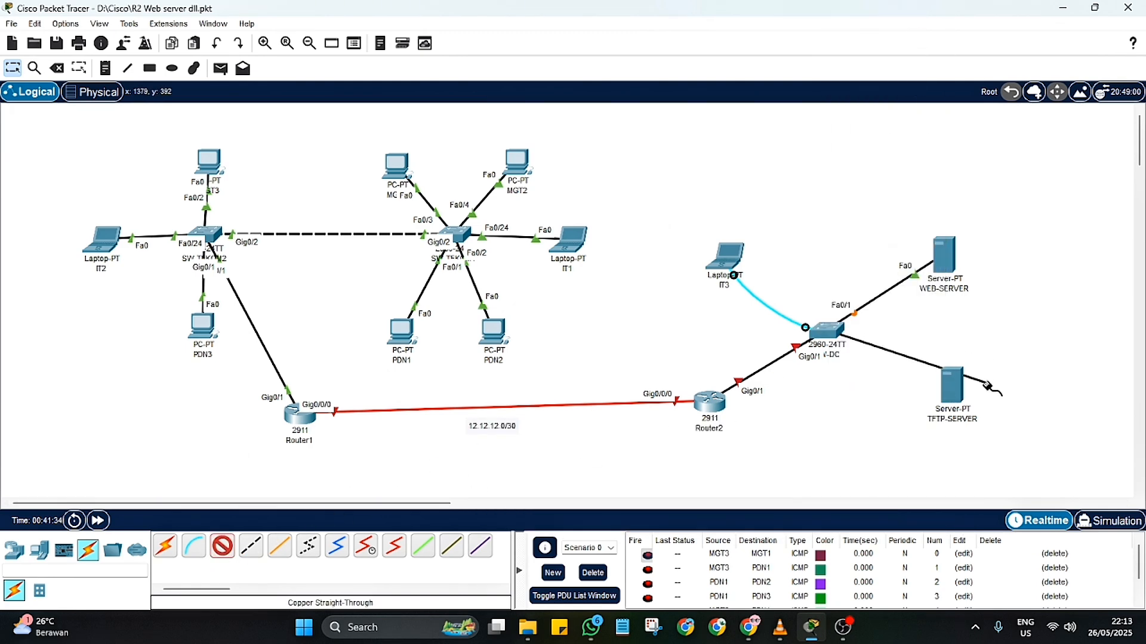
left_click(954, 392)
left_click(1003, 401)
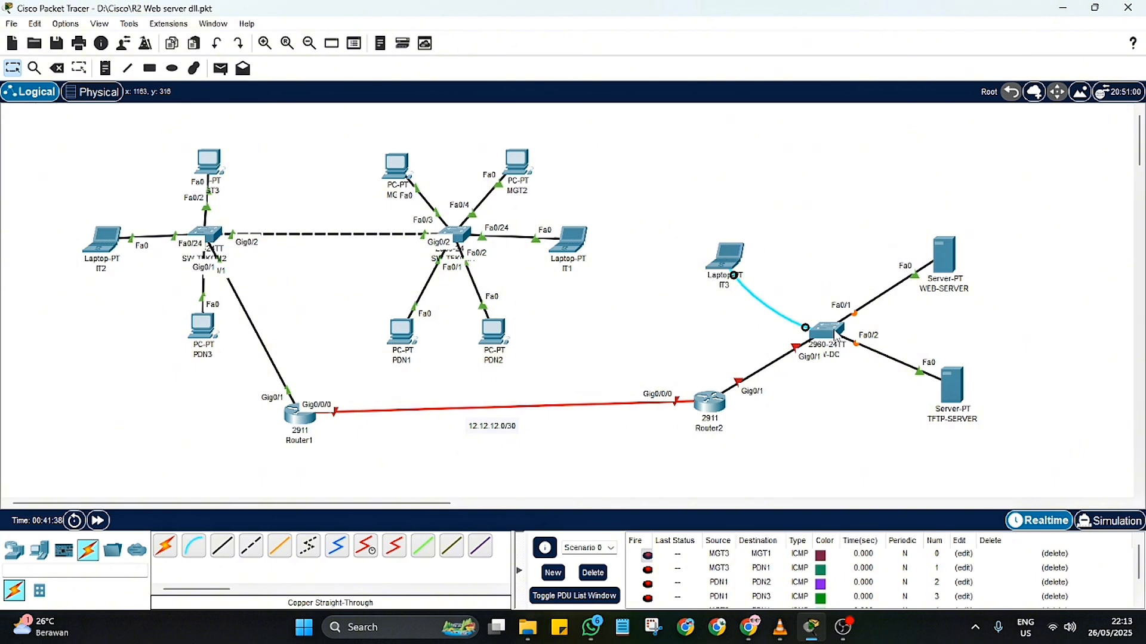
Step: Connect SW-DC port FastEthernet0/24 to laptop IT3 port FastEthernet0 with a copper straight-through cable
mouse_move(739, 252)
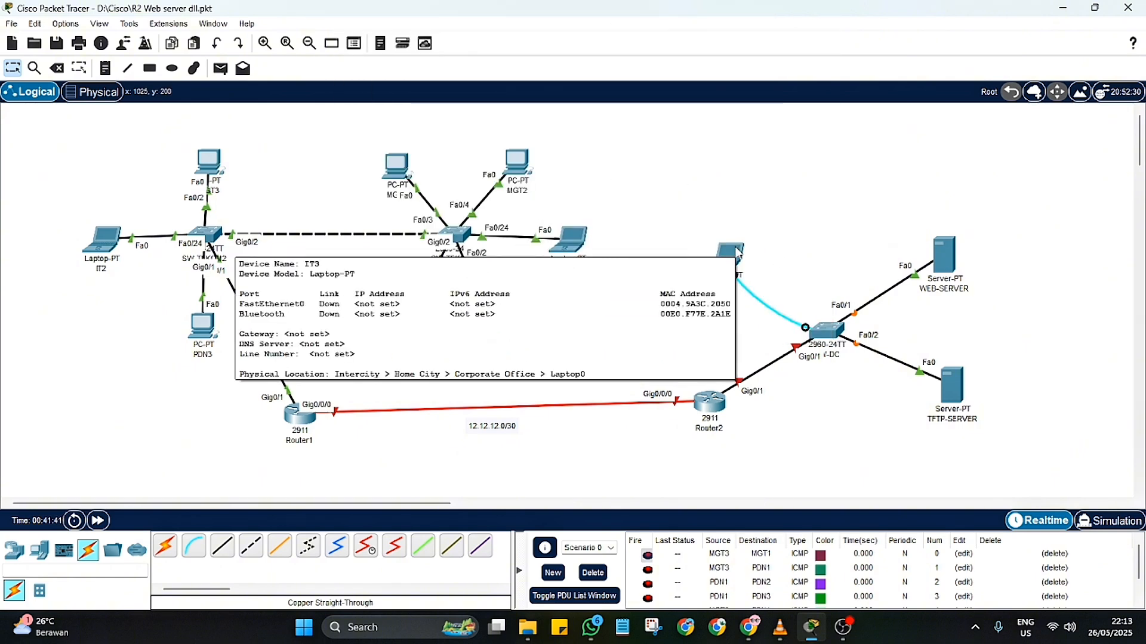
left_click(222, 546)
left_click(822, 321)
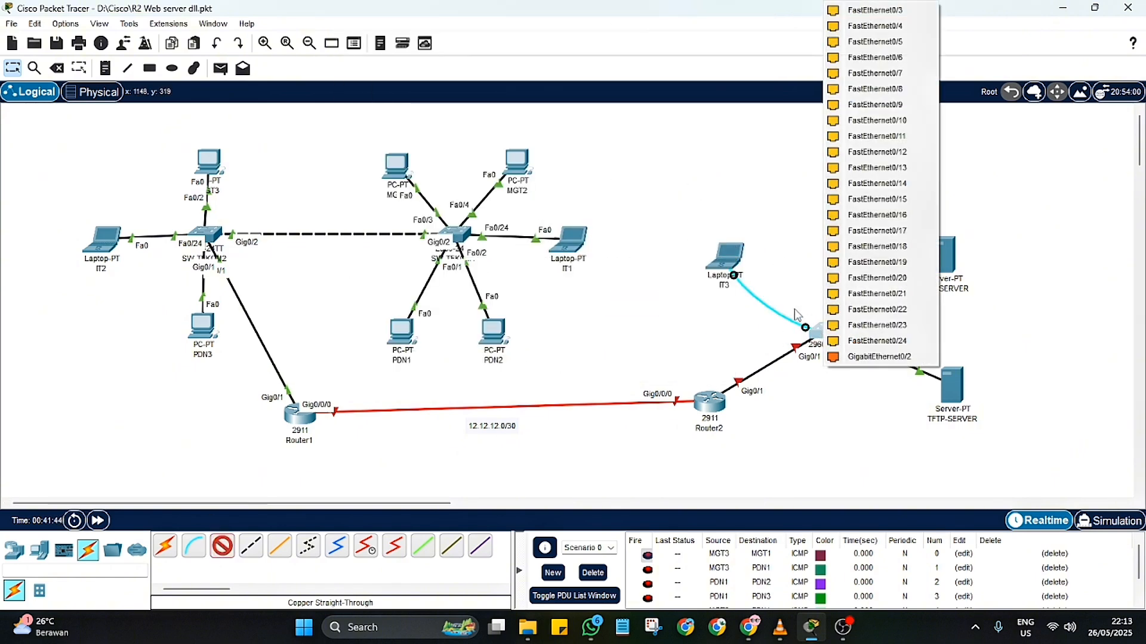
left_click(877, 344)
left_click(725, 266)
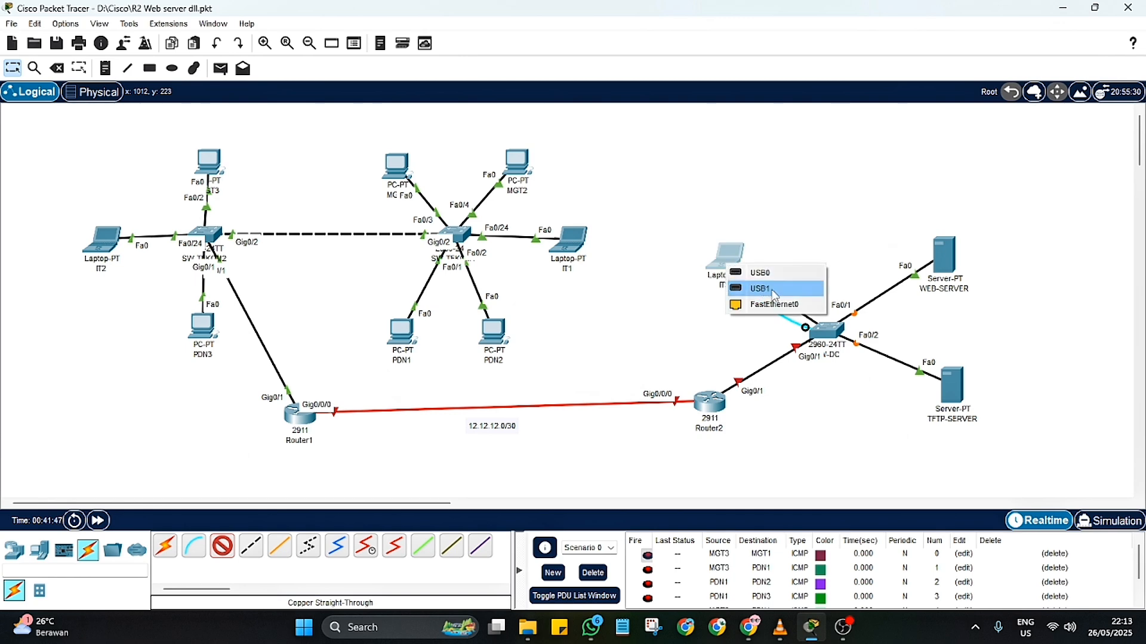
left_click(770, 303)
Step: Fast-forward the simulation time to bring the new SW-DC links up
left_click(102, 522)
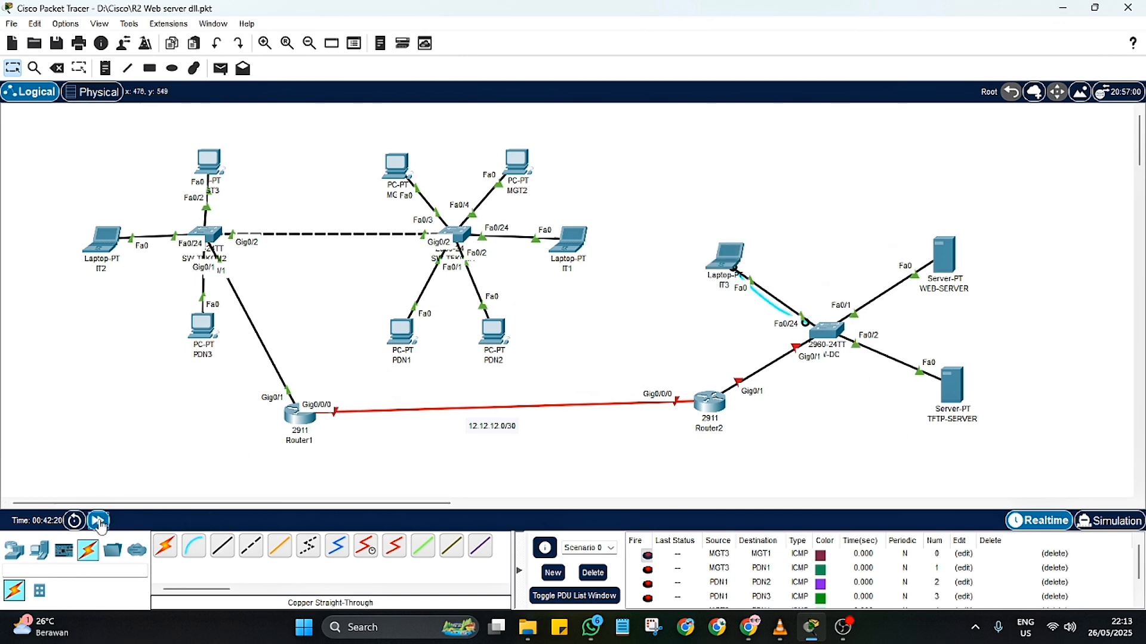
left_click(99, 523)
left_click(98, 522)
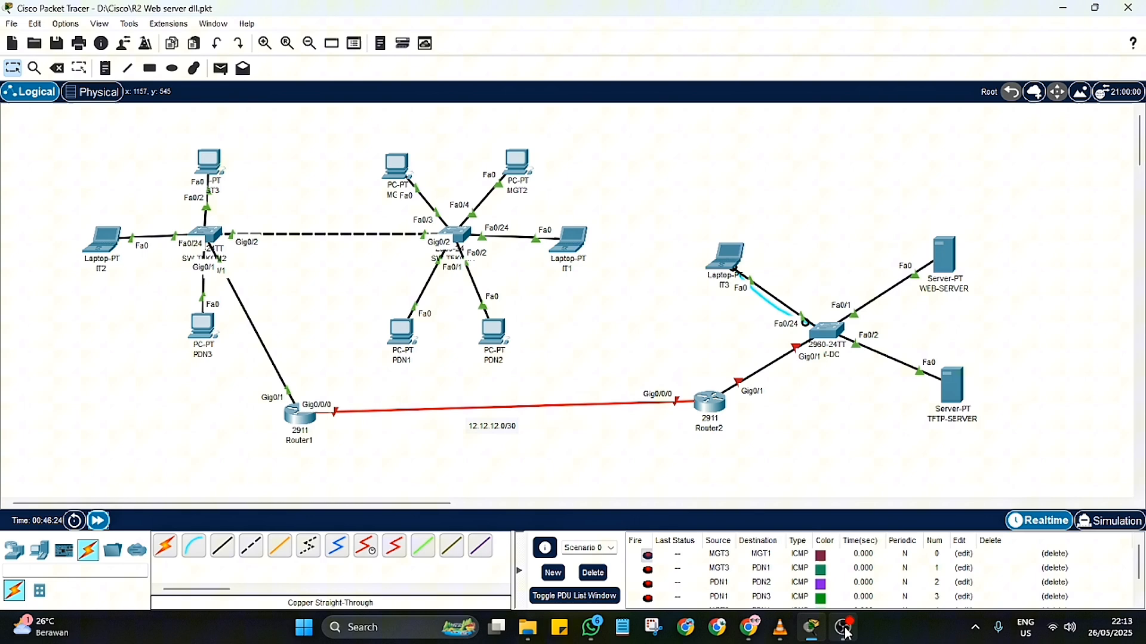
Step: Open a terminal session from IT3 to SW-DC with the default port settings and enter global configuration mode using "en" and "conf t"
mouse_move(846, 632)
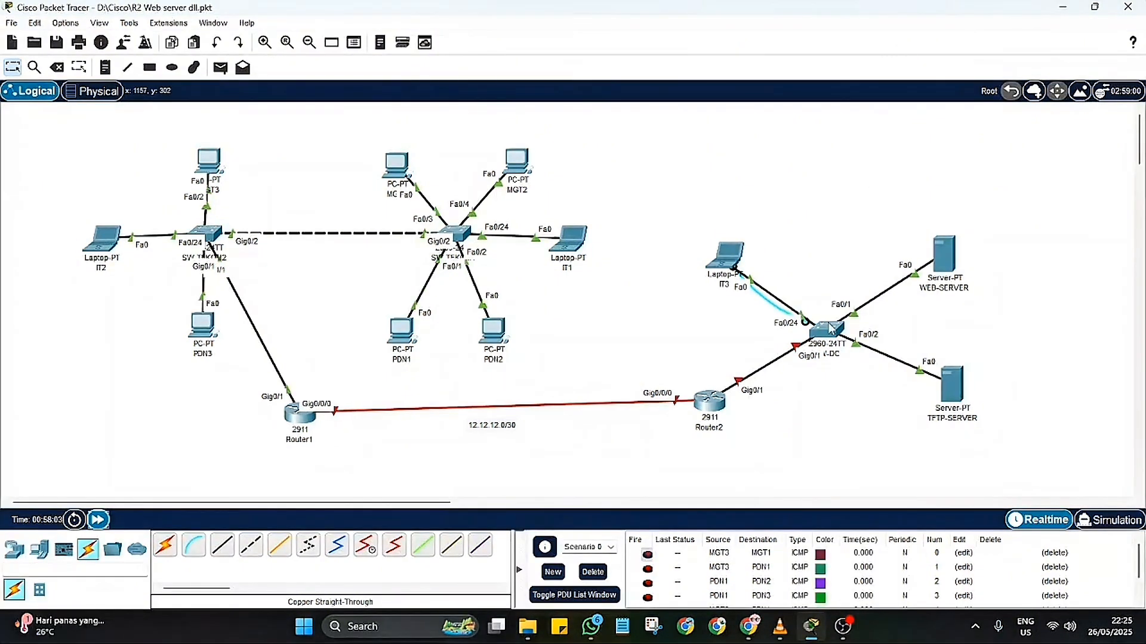
left_click(729, 263)
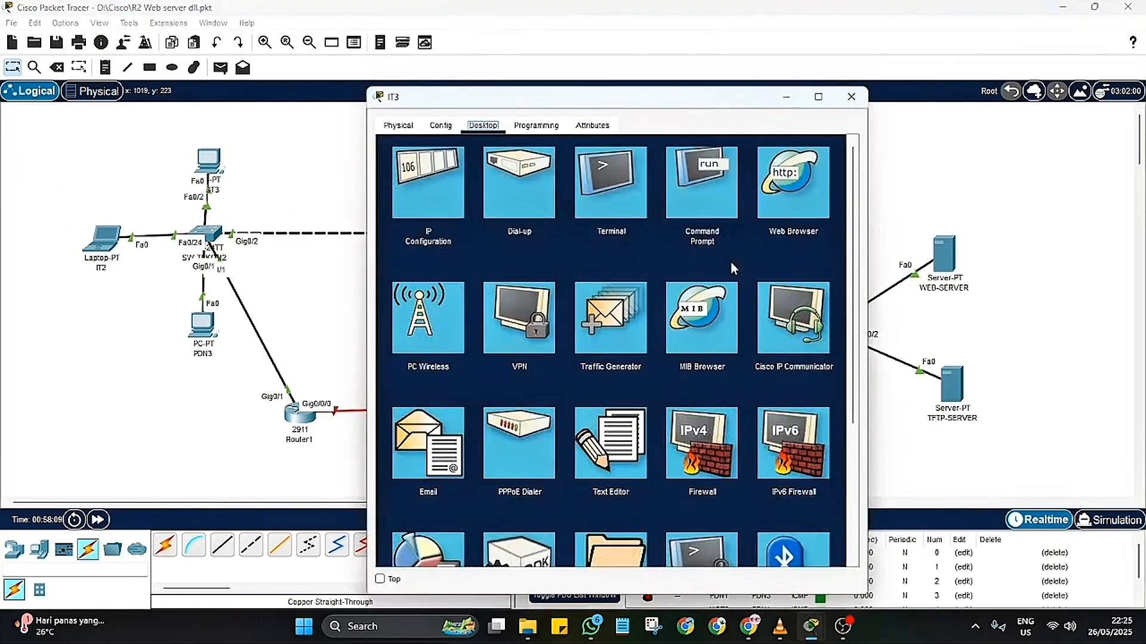
left_click(610, 181)
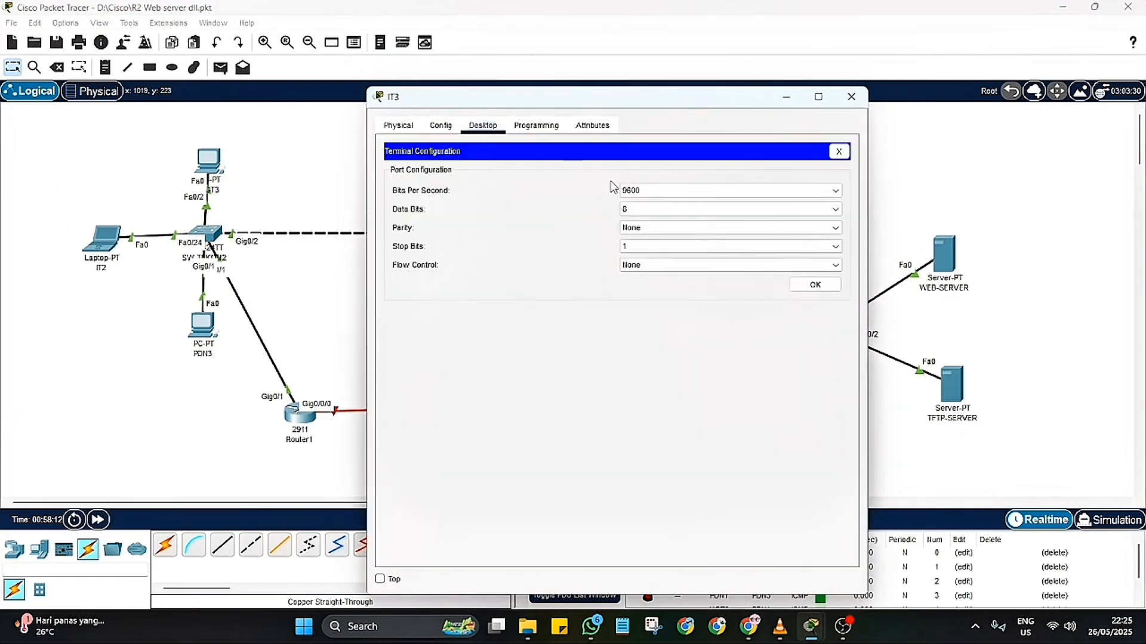
left_click(815, 285)
key("Return")
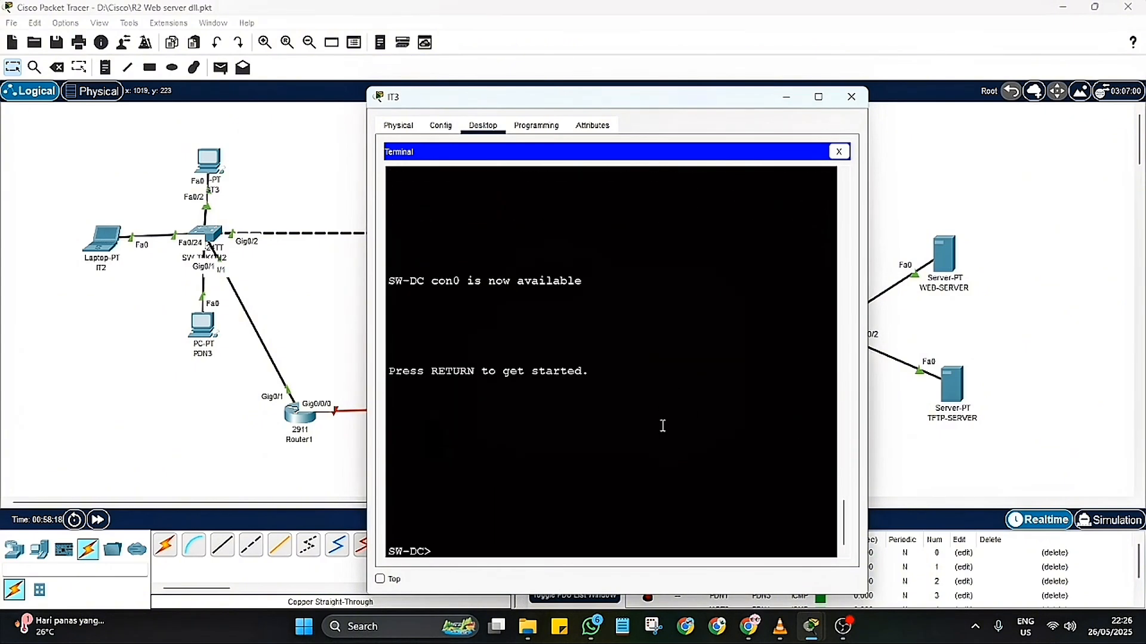
type("en")
key("Return")
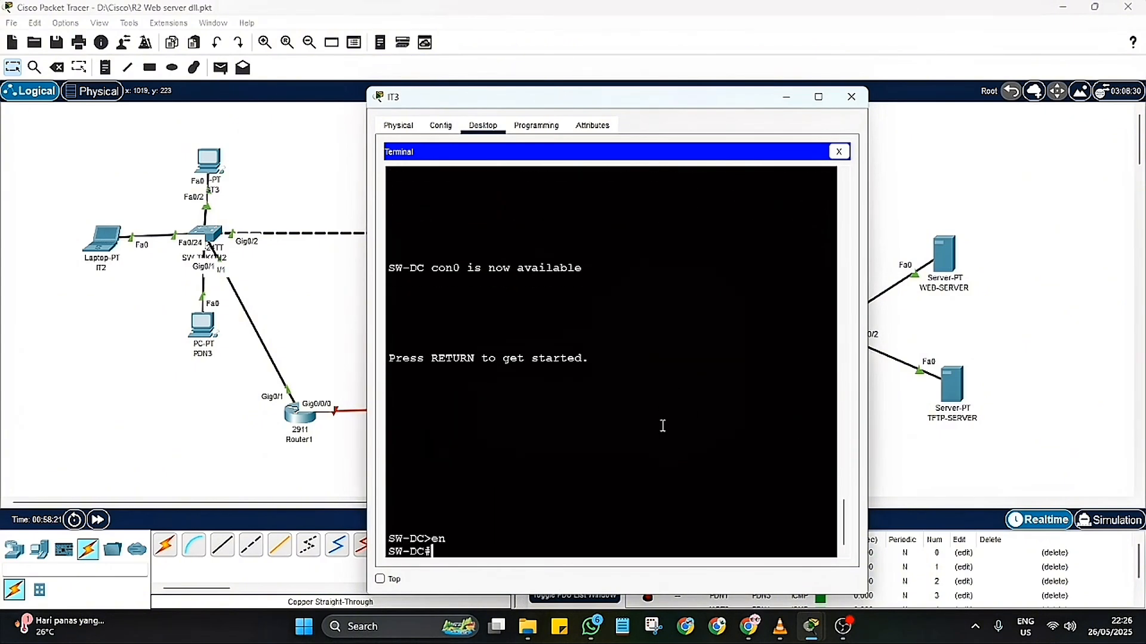
type("conf t")
key("Return")
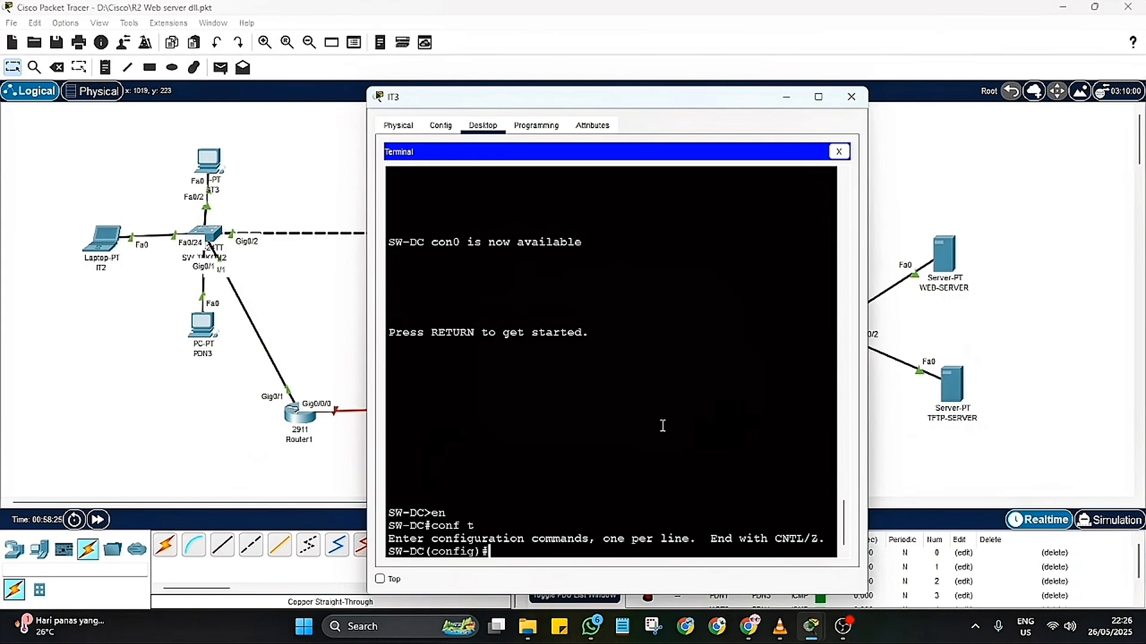
Step: Try to enable trunking with "switchport mode trunk" in SW-DC global configuration mode, and reissue "conf t"
type("switch")
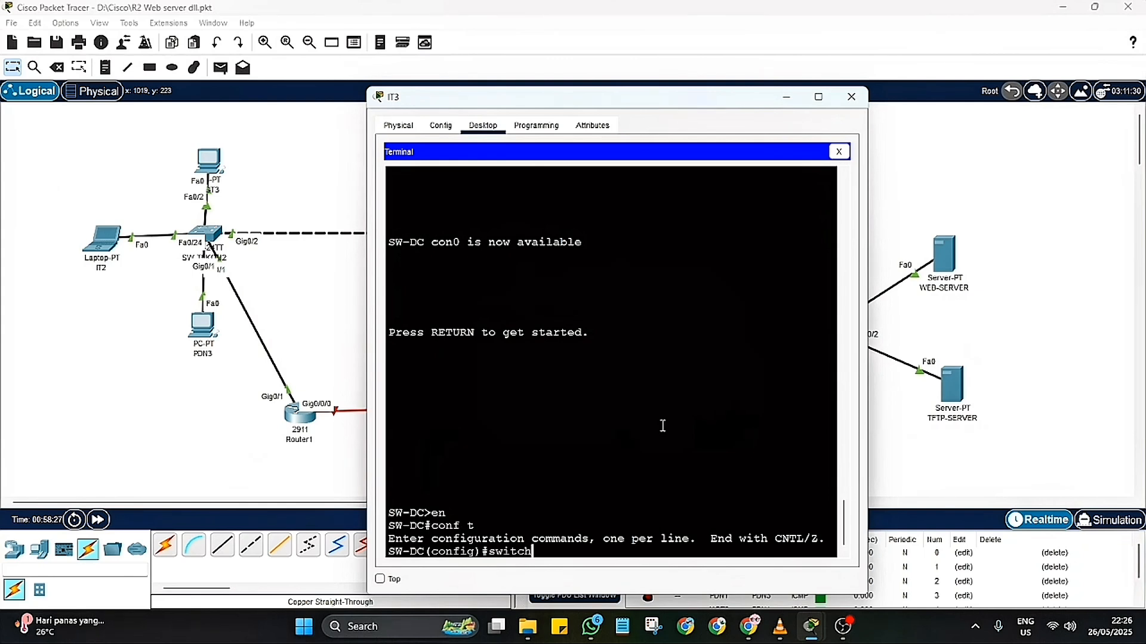
type("port m")
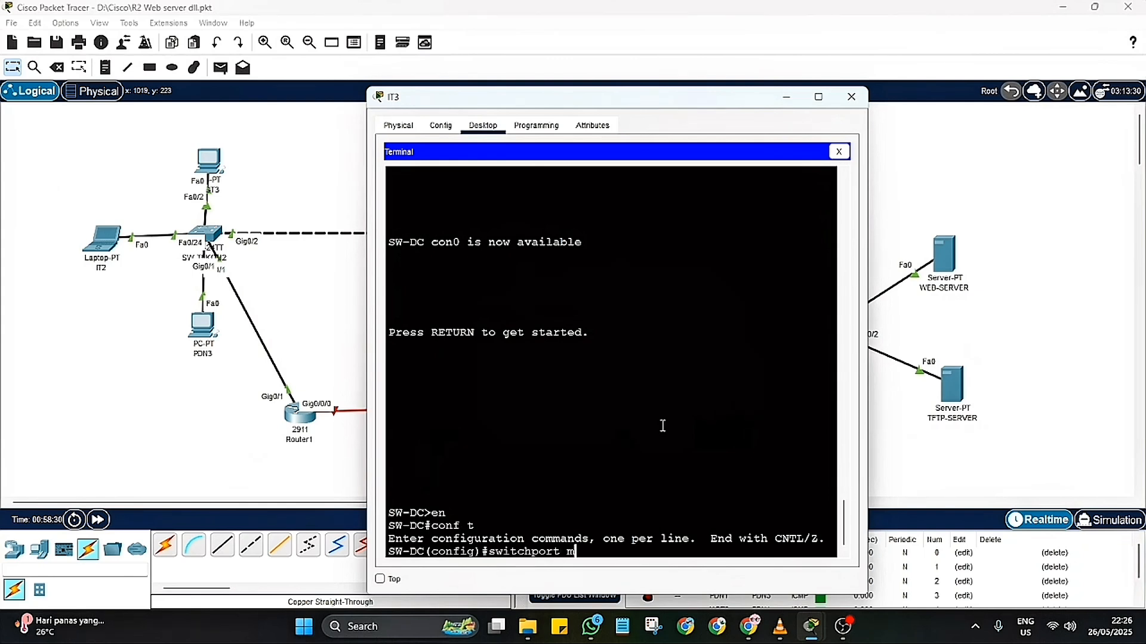
type("ode trunk")
key("Return")
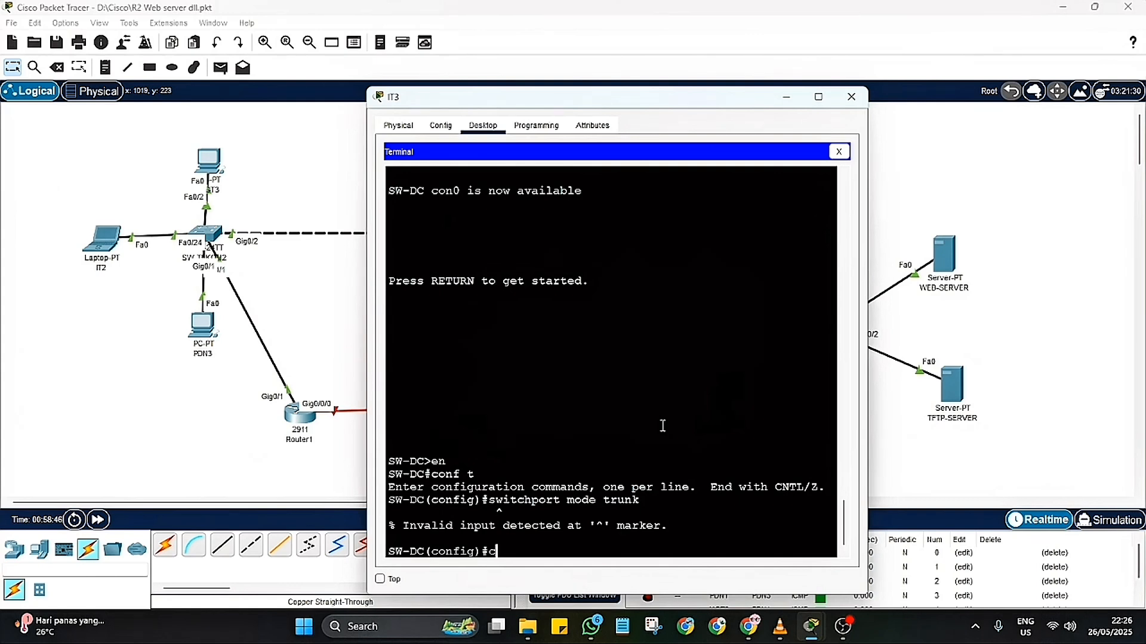
type("f t")
key("Return")
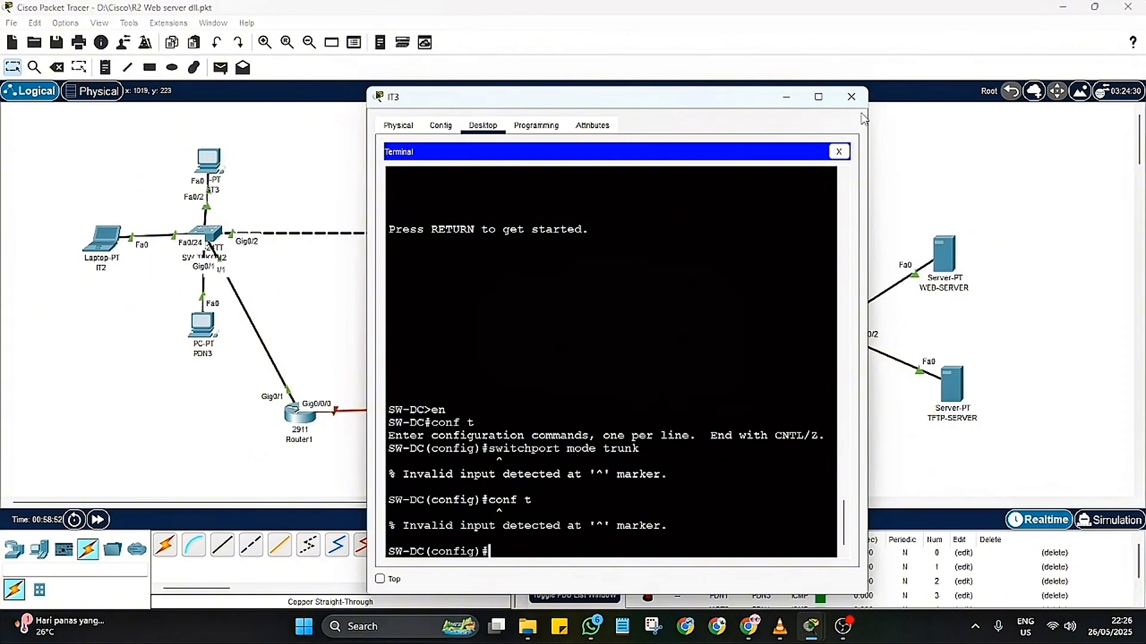
Step: Reopen the IT3 terminal session and enter SW-DC console line configuration with "line con 0"
left_click(840, 152)
left_click(615, 196)
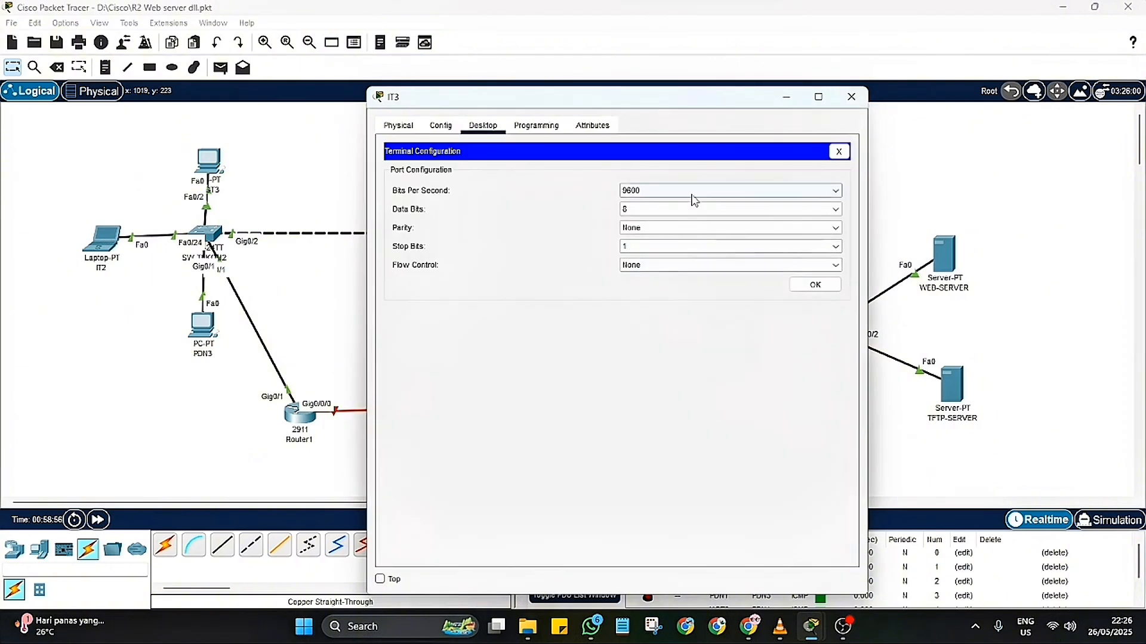
left_click(818, 284)
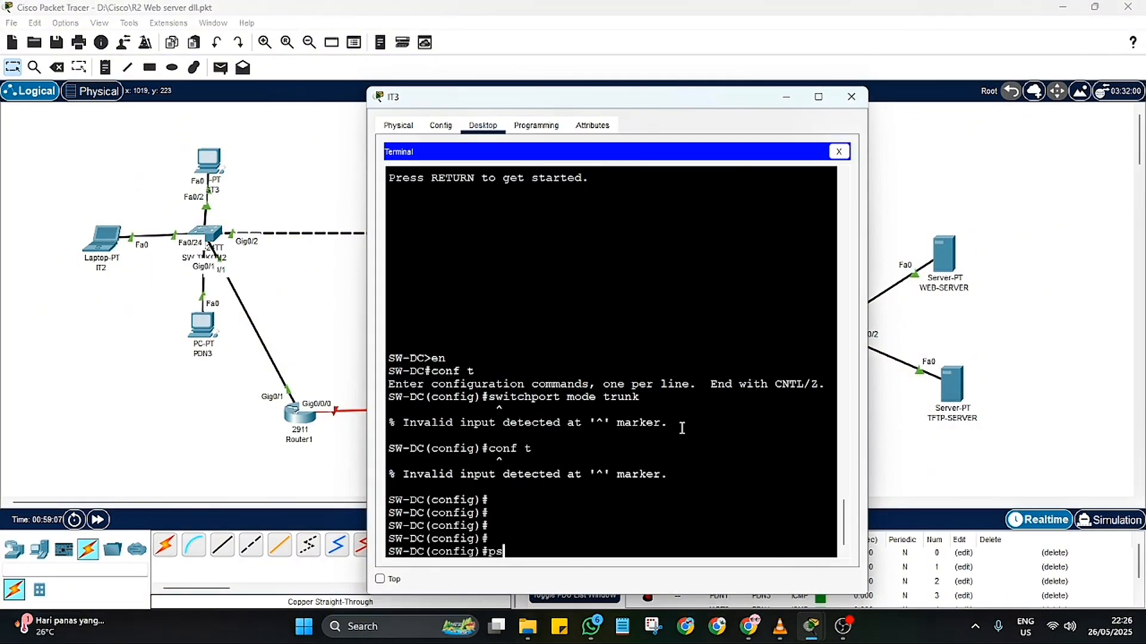
type("password")
key("BackSpace")
key("BackSpace")
key("BackSpace")
key("BackSpace")
key("BackSpace")
key("BackSpace")
key("BackSpace")
key("BackSpace")
type("line con 0")
key("Return")
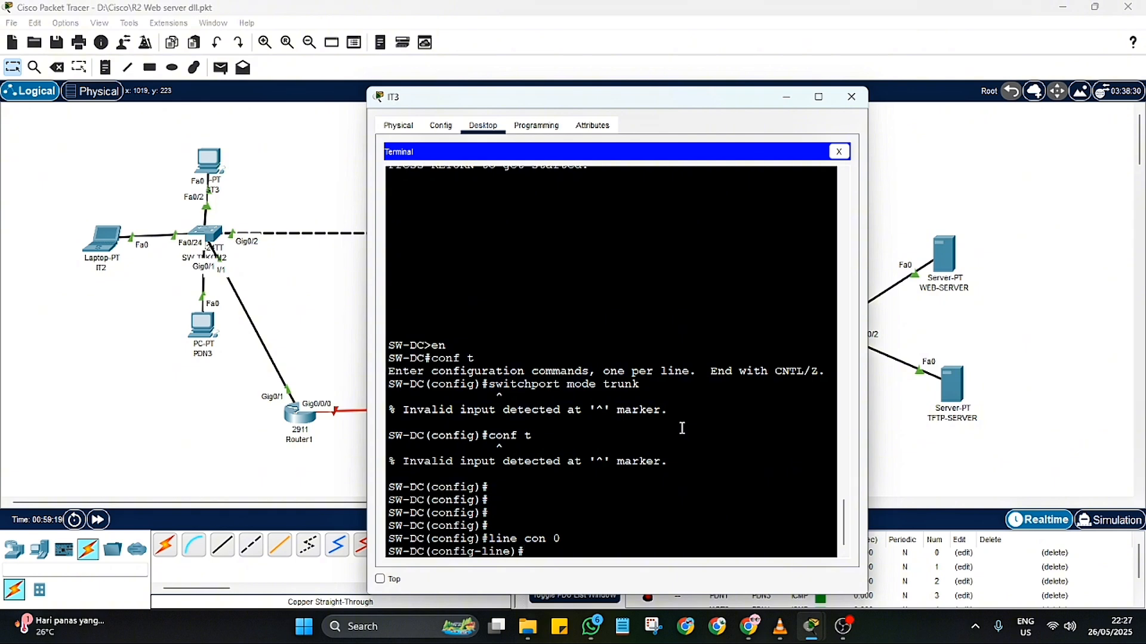
Step: Set the console line password on SW-DC and its idle timeout with "exec-timeout 5 0"
type("password cisco123")
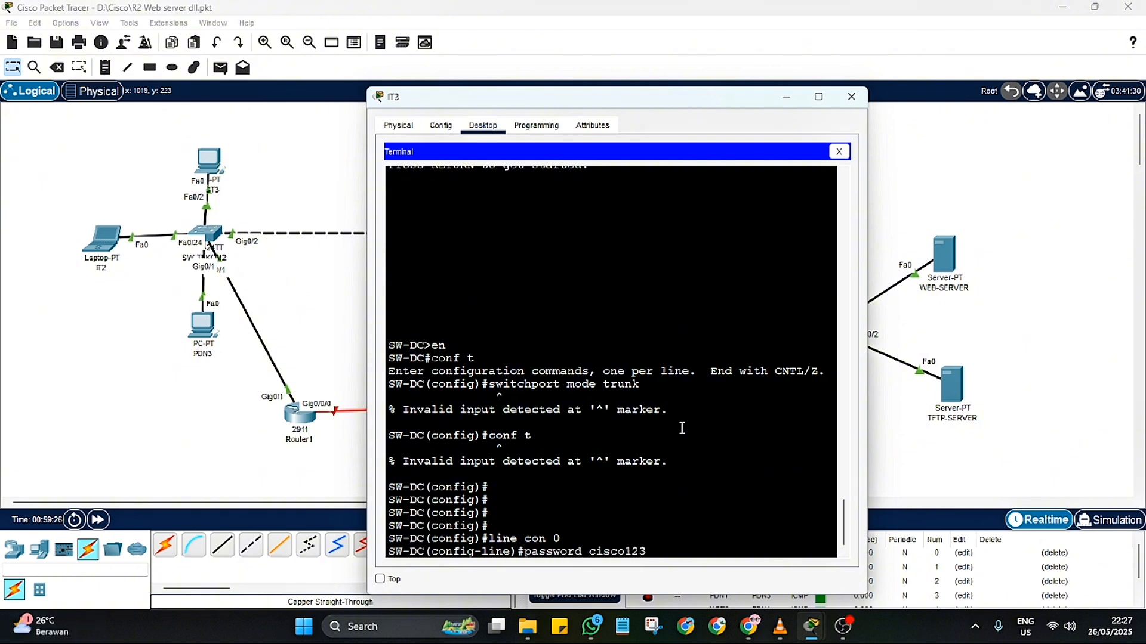
key("Return")
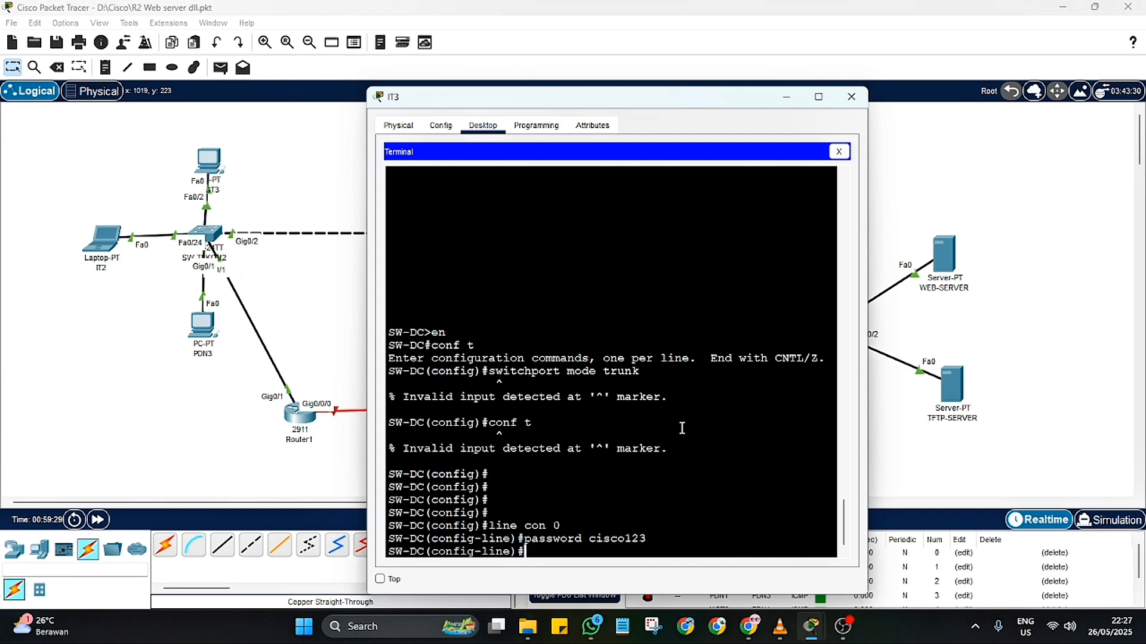
type("exec-timeout 5 0")
key("Return")
Step: Require authentication on the SW-DC console line with "login" and leave configuration mode with "end"
type("logi")
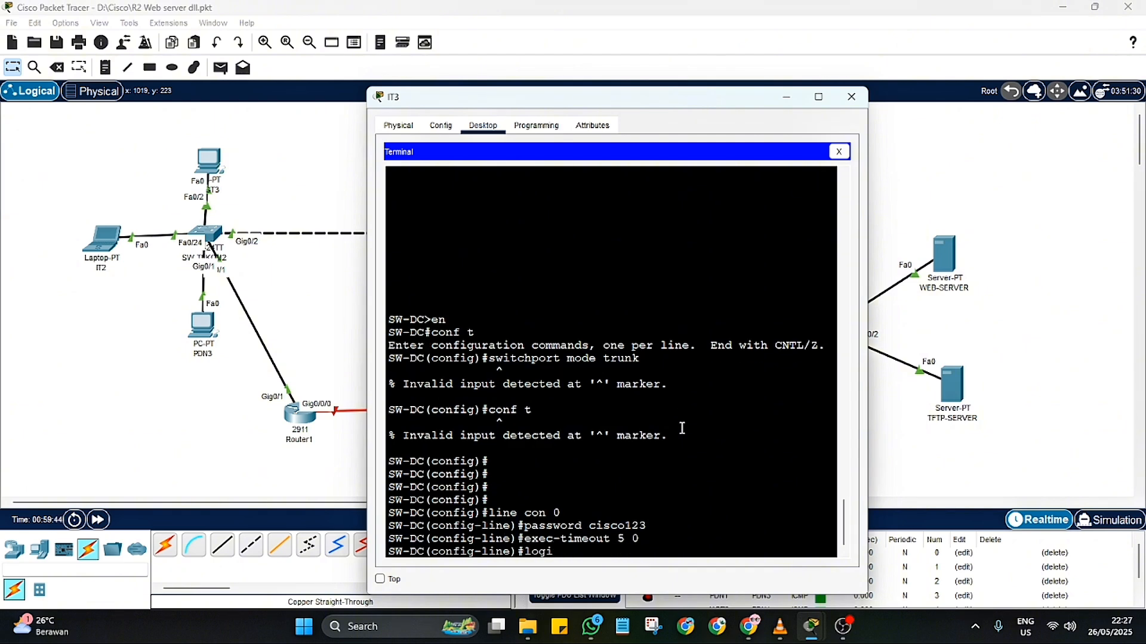
type("n msg")
key("BackSpace")
key("BackSpace")
key("BackSpace")
key("Return")
type("end")
key("Return")
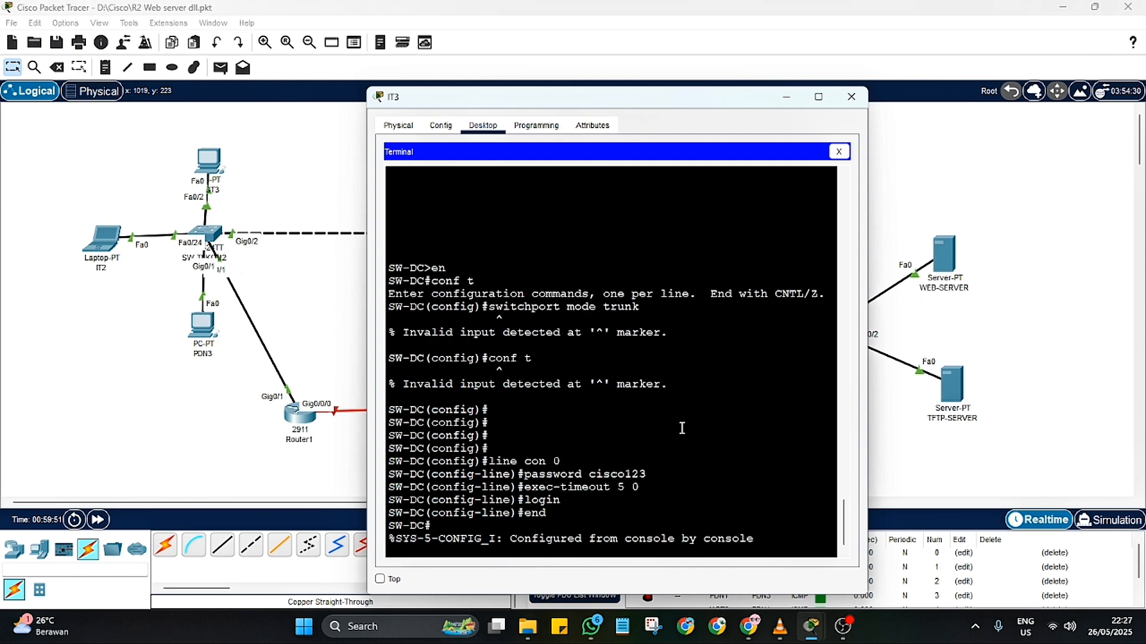
Step: Try to enable trunking with "switchport mode trunk" from SW-DC privileged EXEC mode
type("switch")
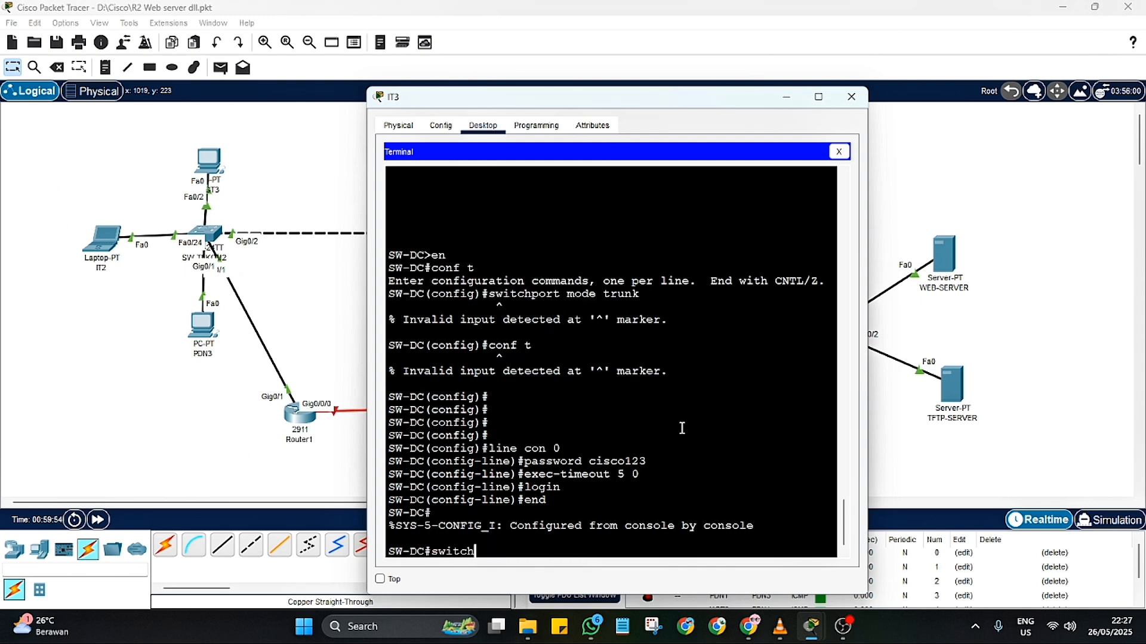
type("port mode trunk")
key("Return")
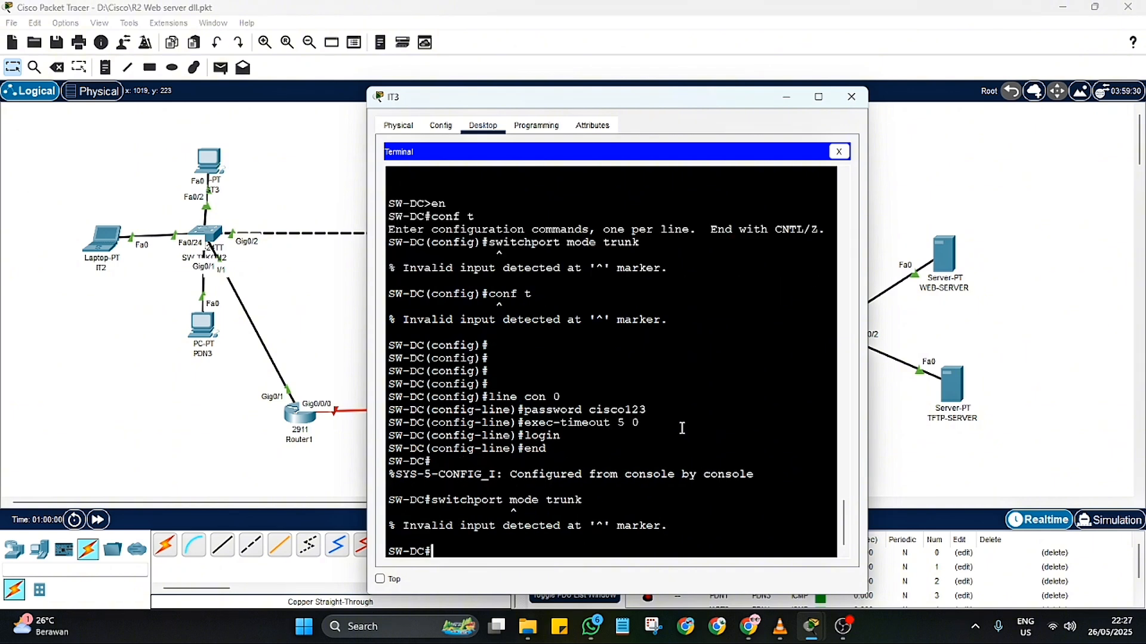
key("Return")
type("switchport ")
type("mod")
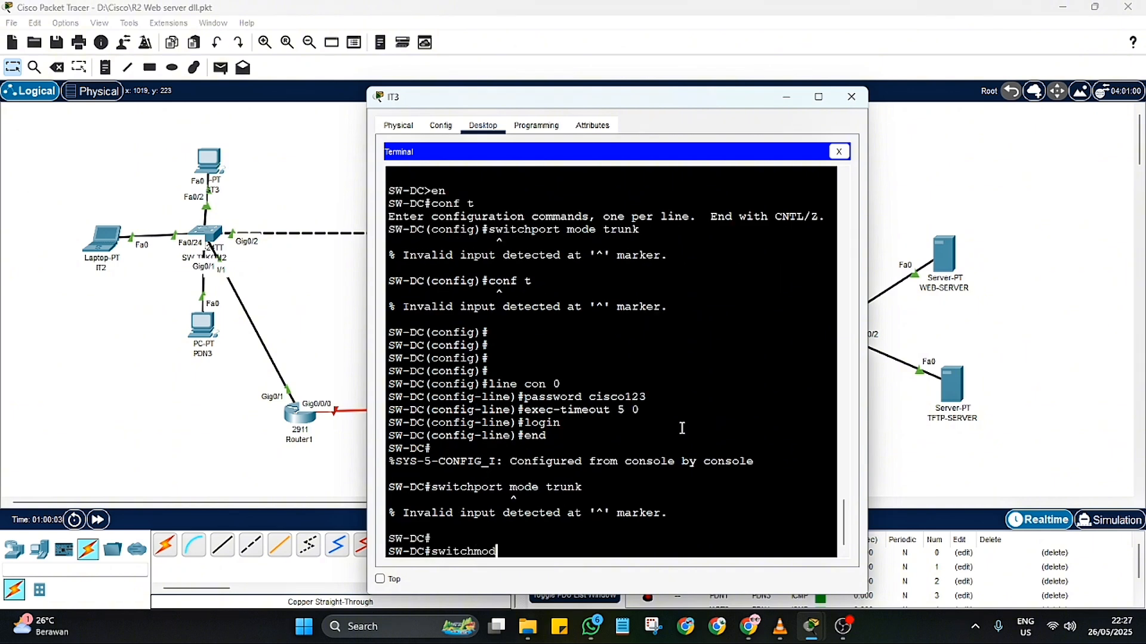
type("e")
key("BackSpace")
key("BackSpace")
key("BackSpace")
key("BackSpace")
type("port mode trunk")
key("Return")
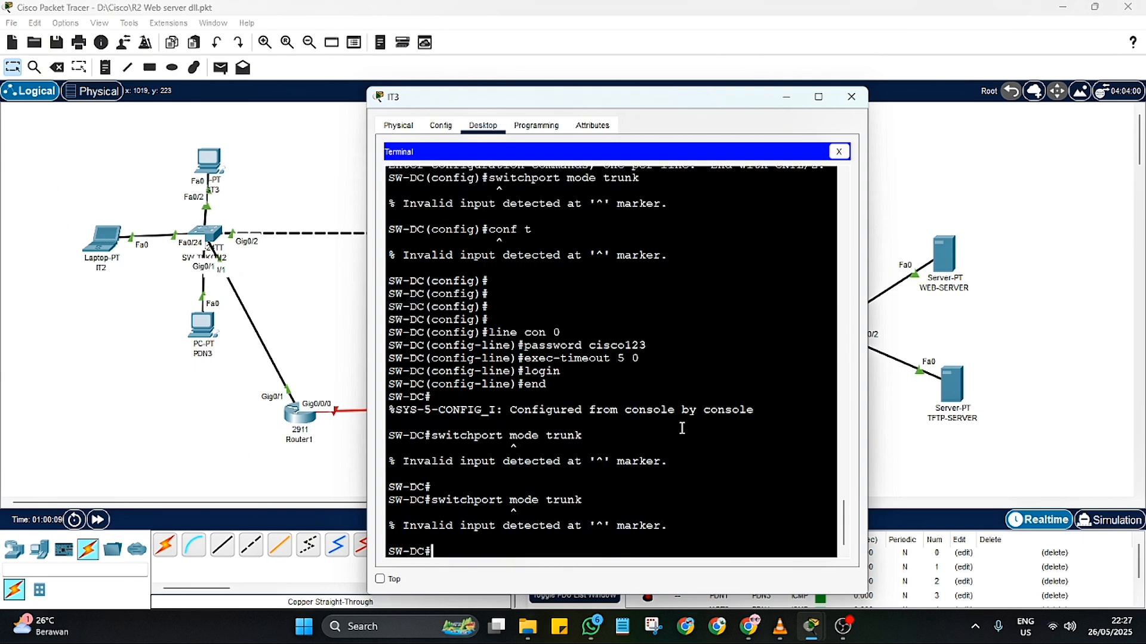
Step: Enter global configuration mode on SW-DC with "conf t"
type("conf t")
key("Return")
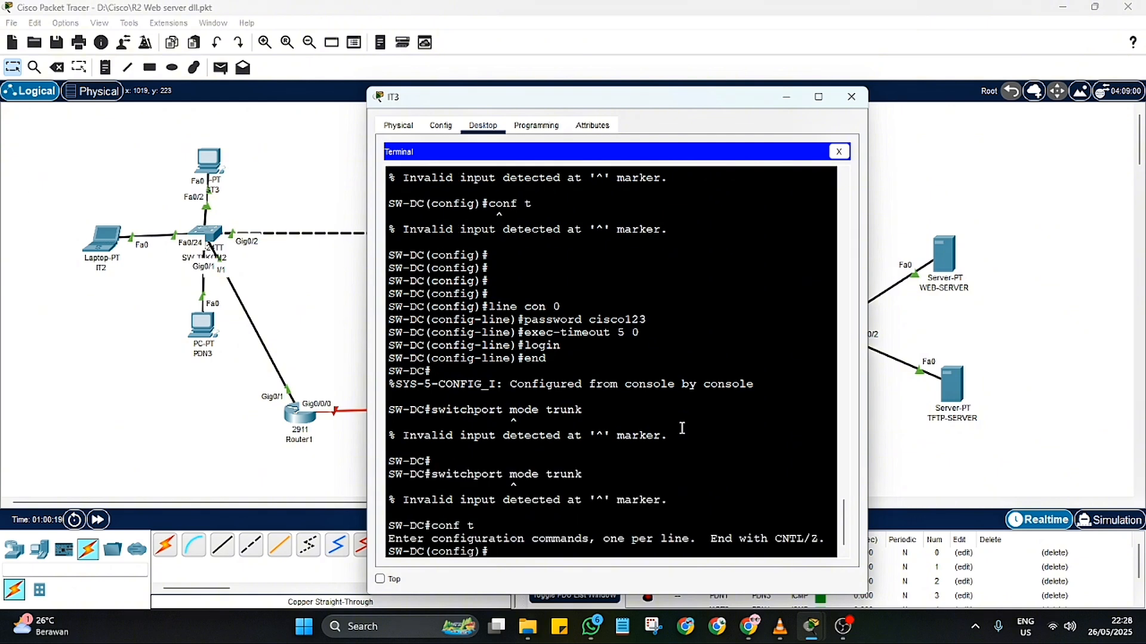
Step: Retry "switchport mode trunk" from SW-DC global configuration mode
type("switchport mode trunk")
key("Return")
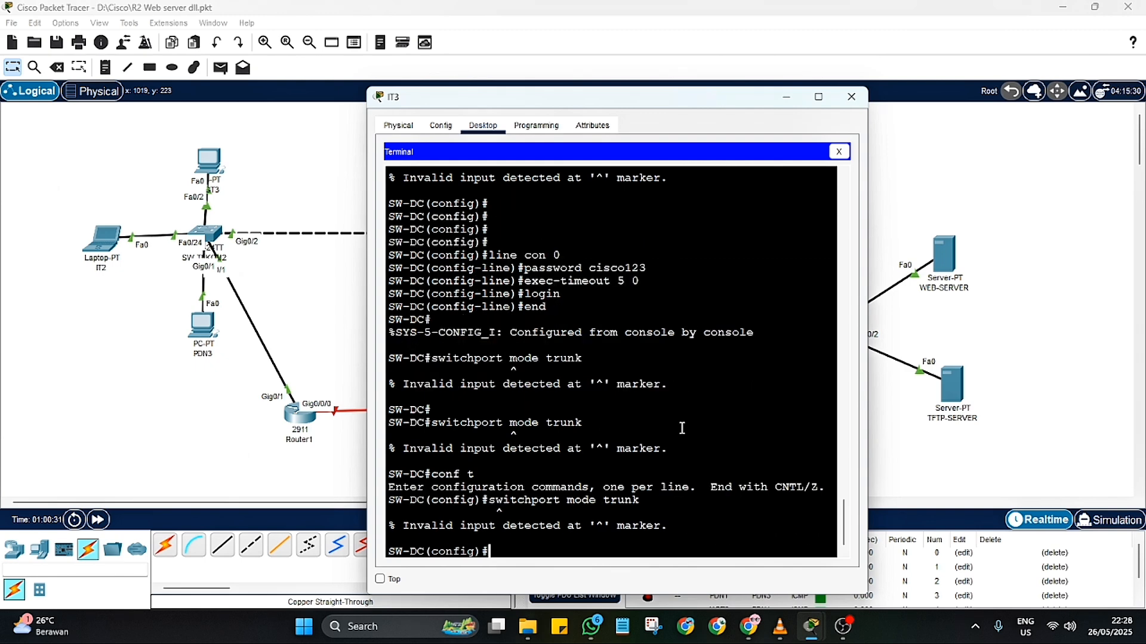
Step: Set the privileged-mode password on SW-DC with the "enable secret" command
type("enable secret cisco")
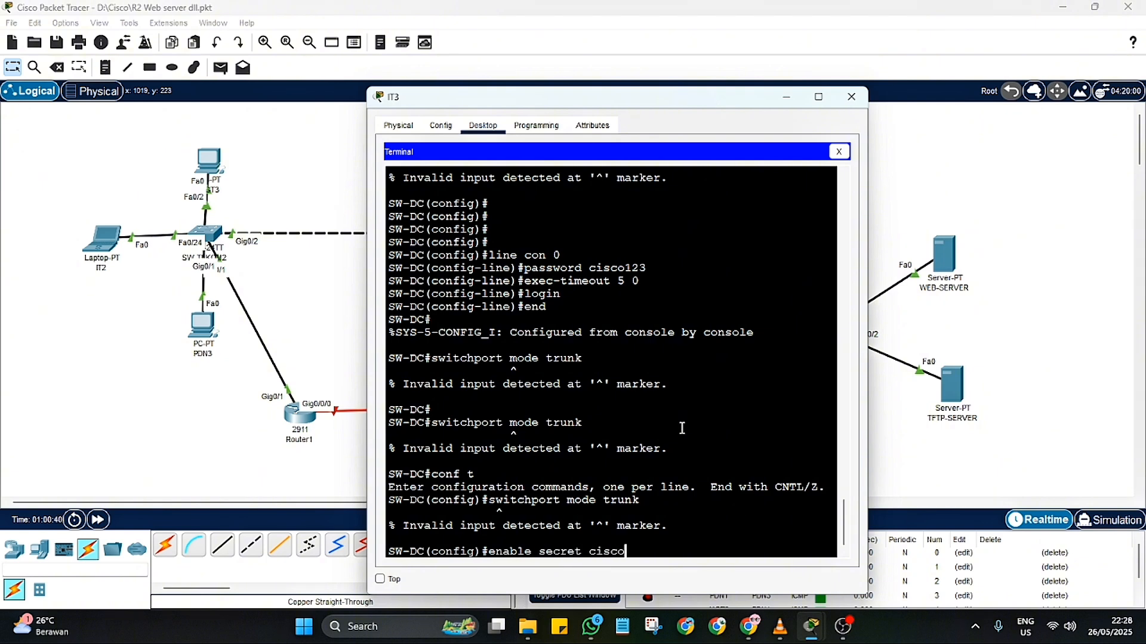
type("123")
key("Return")
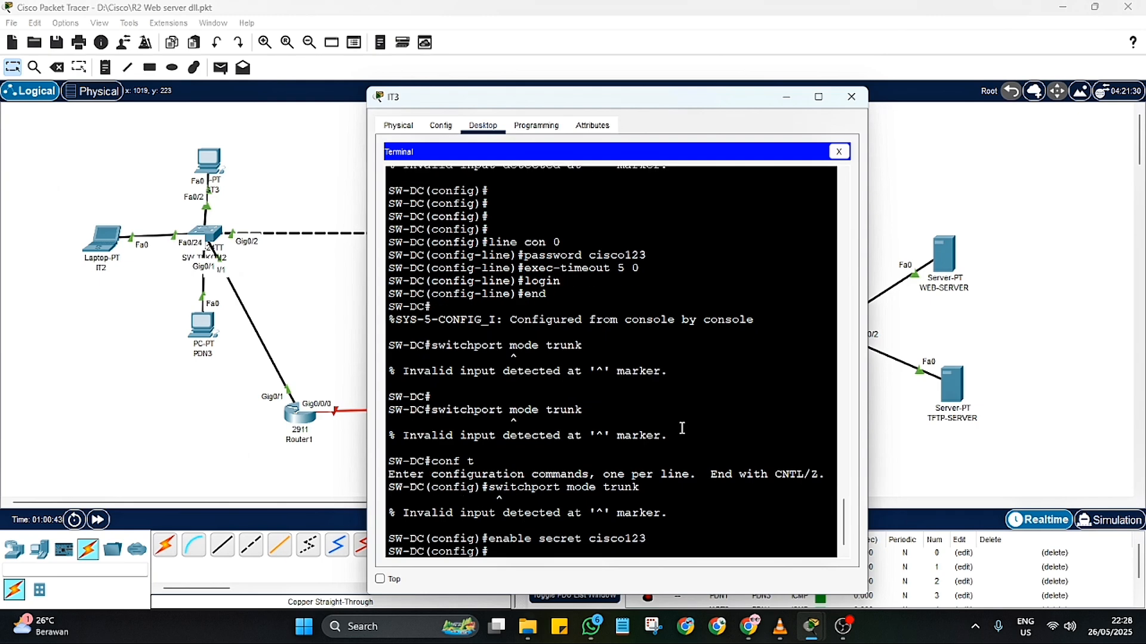
Step: Create the local user admin on SW-DC with privilege level 15 and a secret password
type("username admin priviledge")
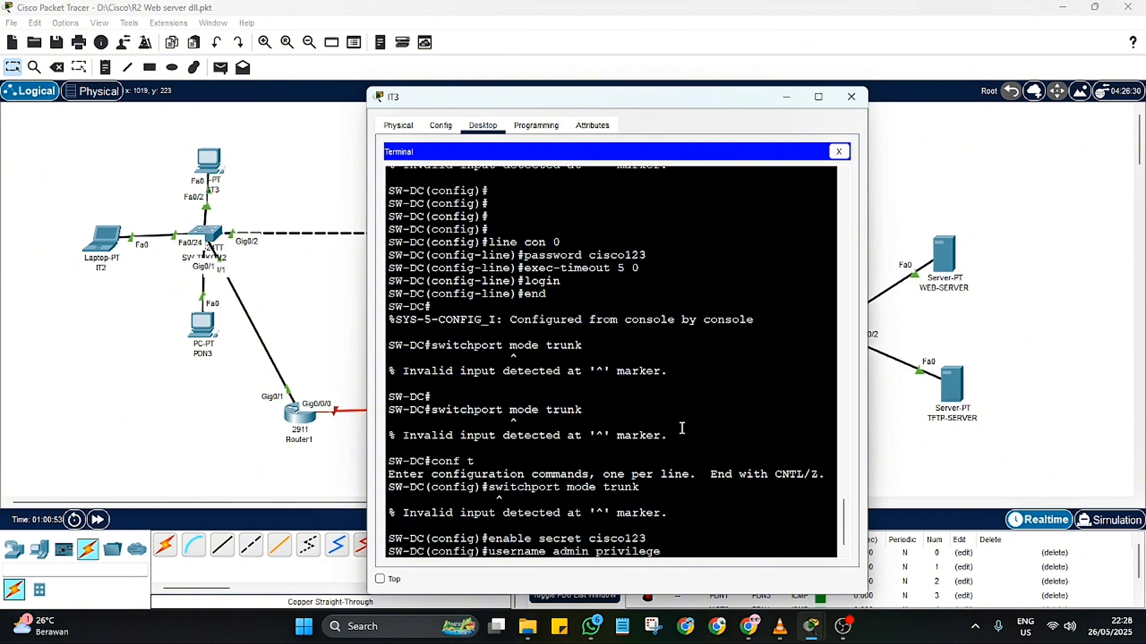
type(" 15 secret cisco 1")
key("BackSpace")
key("BackSpace")
type("123")
key("Return")
Step: Set the SW-DC domain name to tekom1.net with "ip domain-name"
type("ip domain")
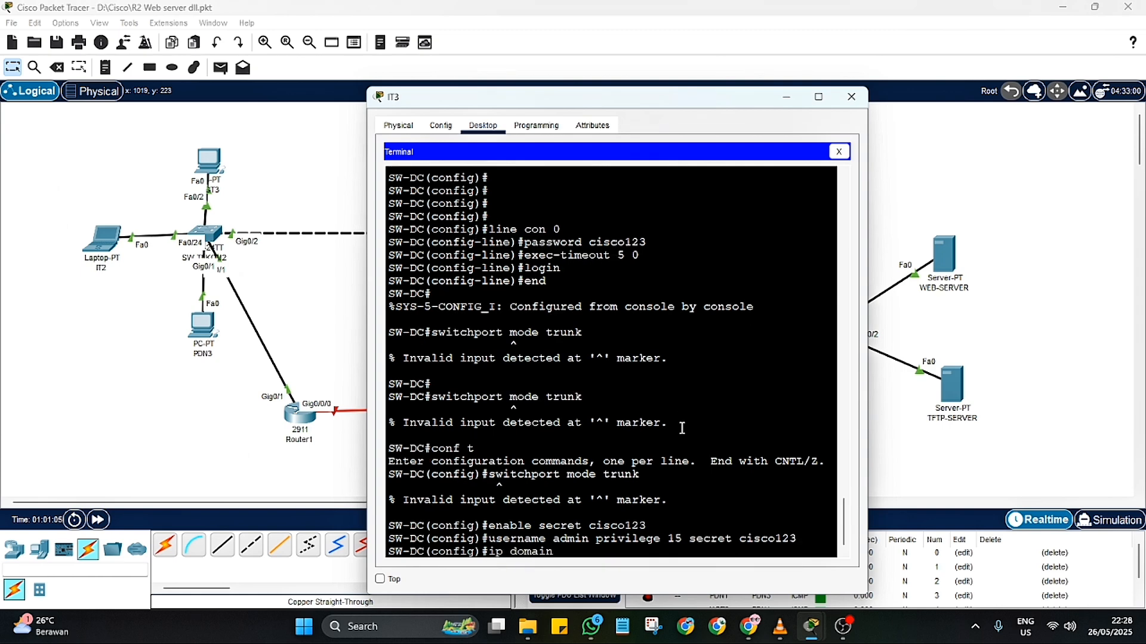
type("-name tekom1.nety")
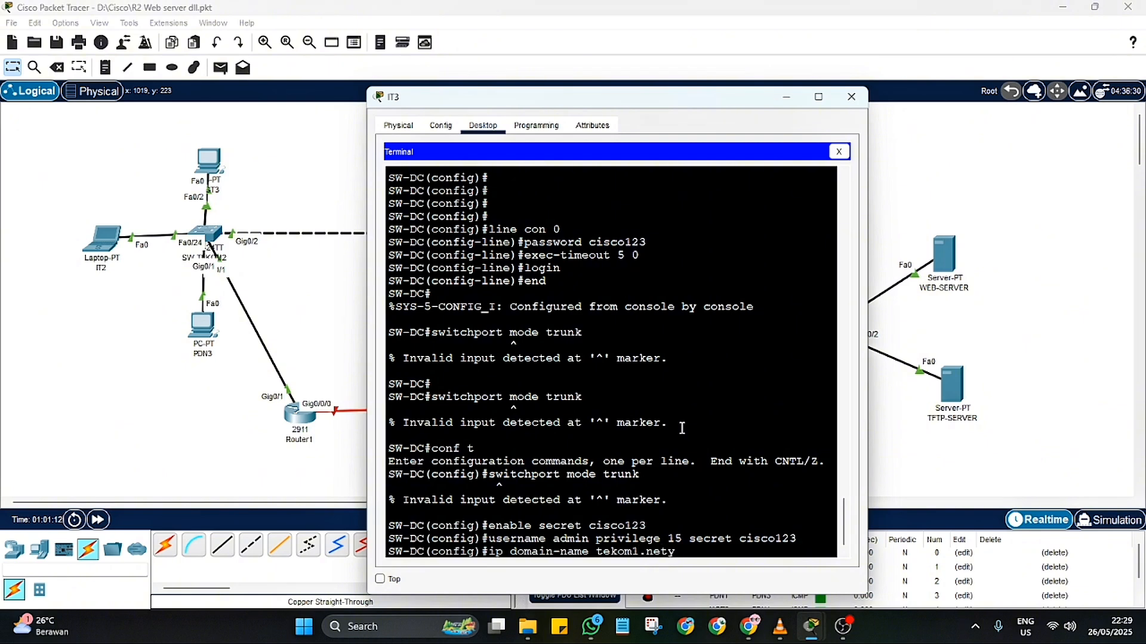
key("BackSpace")
key("Return")
Step: Generate RSA keys on SW-DC with "crypto key generate rsa" and a 1024-bit modulus
type("cryopto")
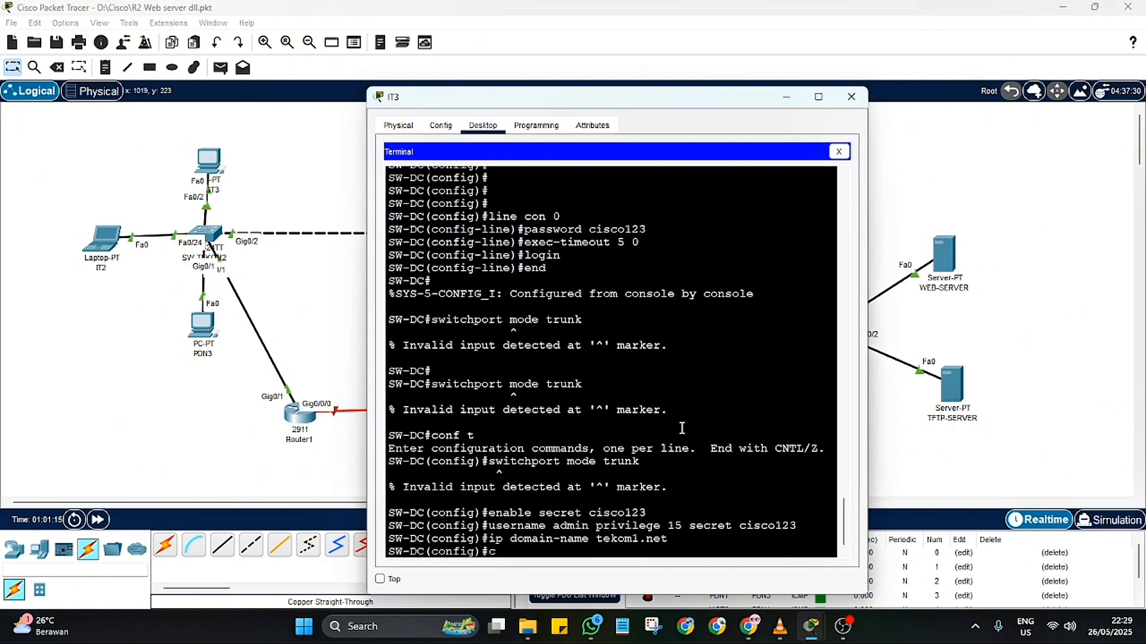
key("BackSpace")
key("BackSpace")
key("BackSpace")
key("BackSpace")
type("pto key generate rsa")
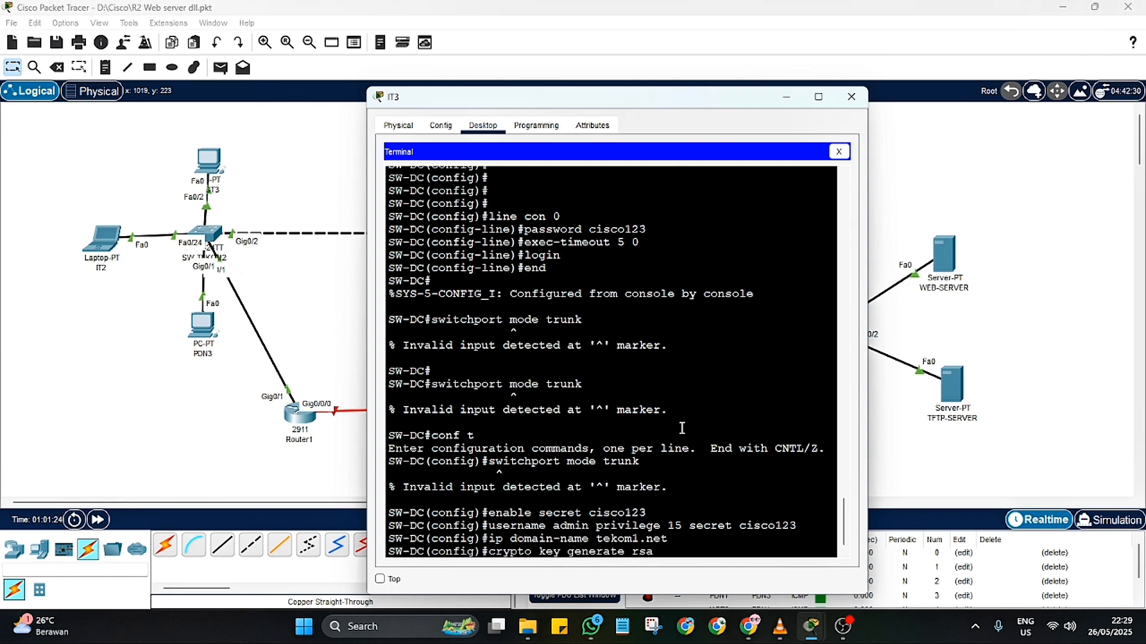
key("Return")
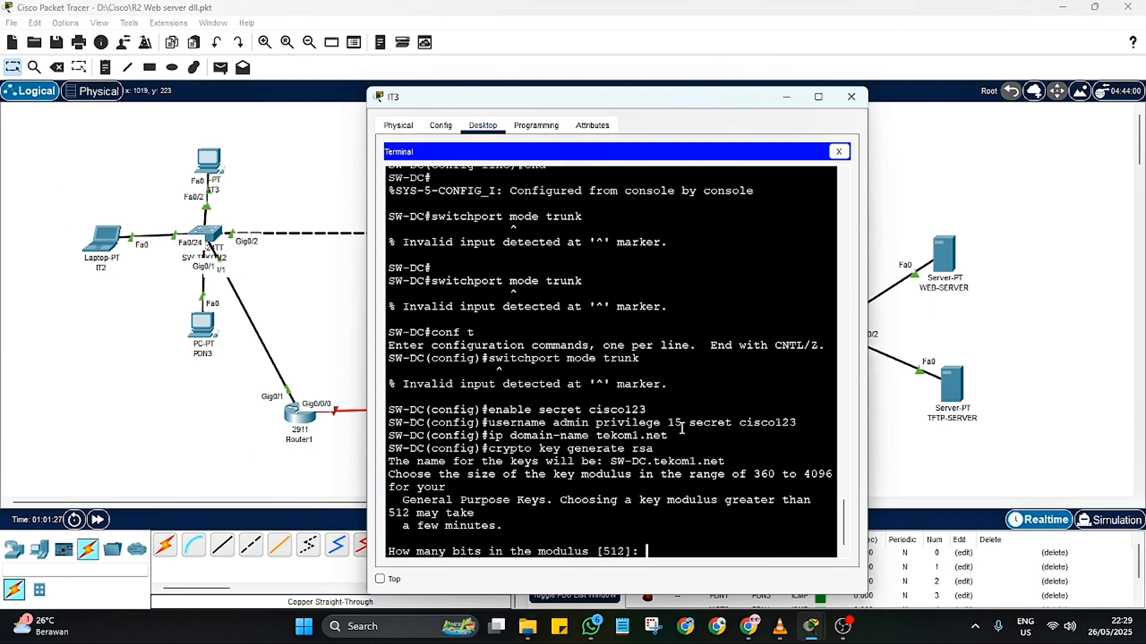
type("1024")
key("Return")
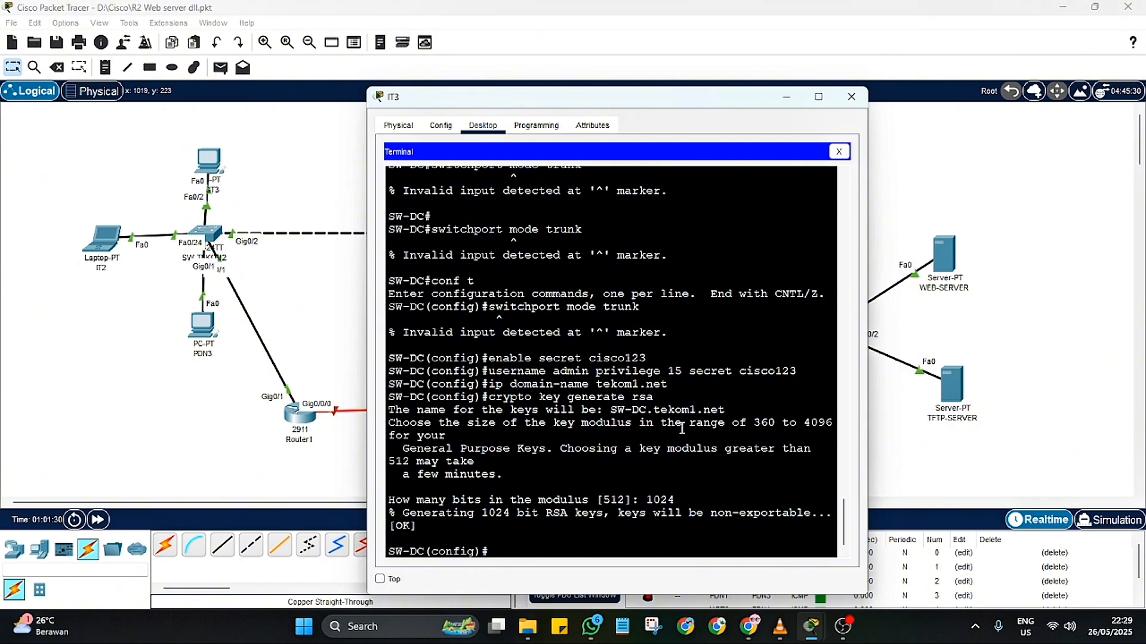
type("line vty 0 4")
key("Return")
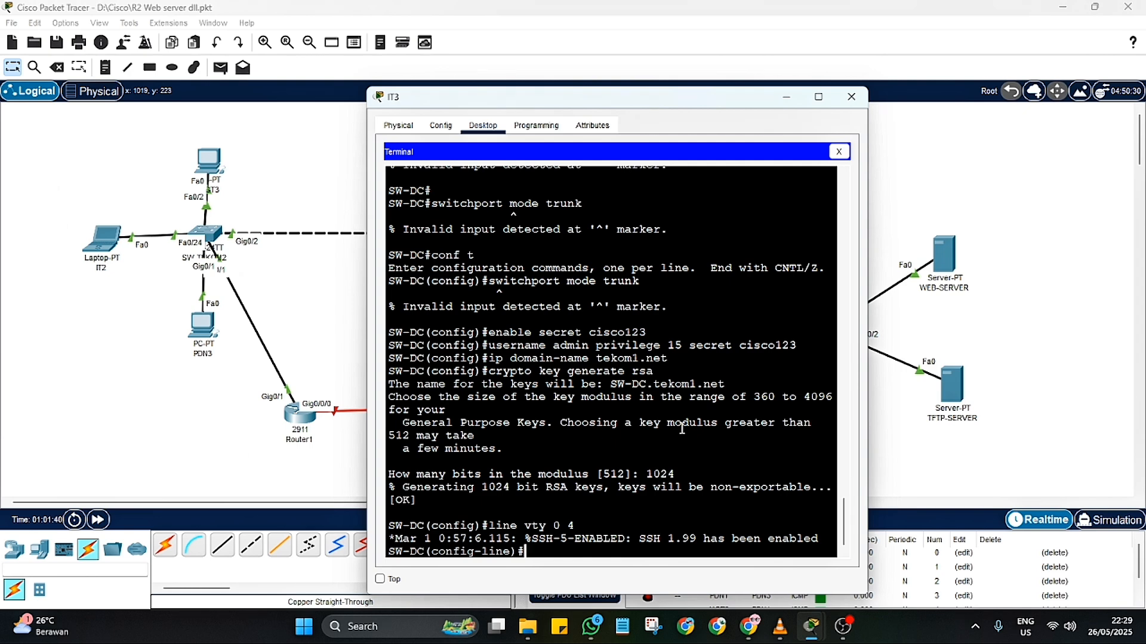
type("en")
type("d")
key("Return")
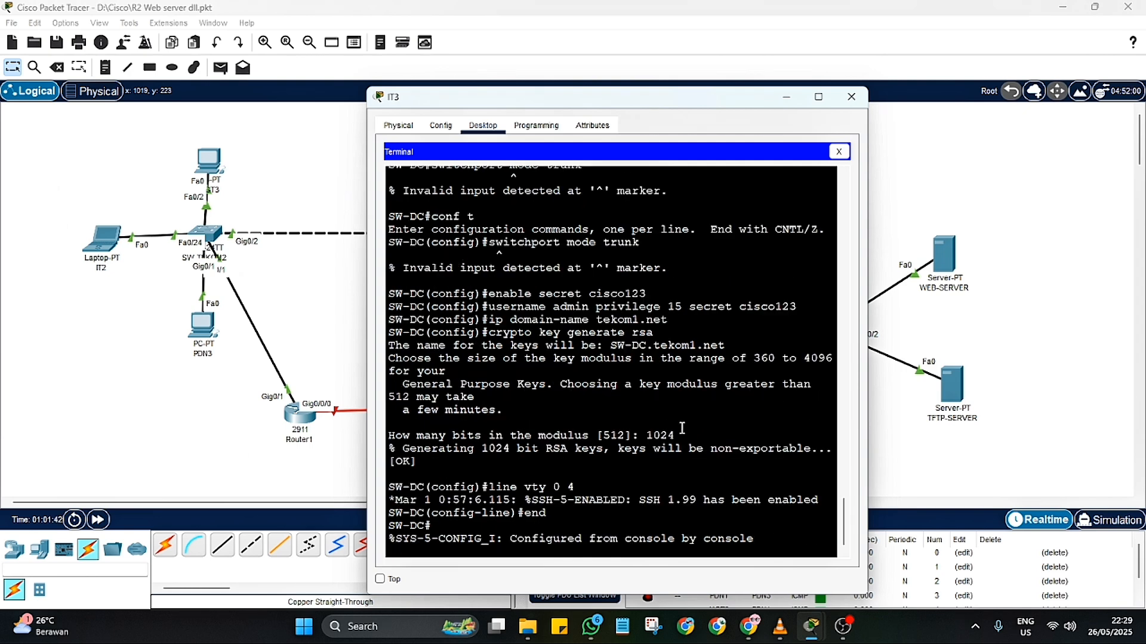
key("Return")
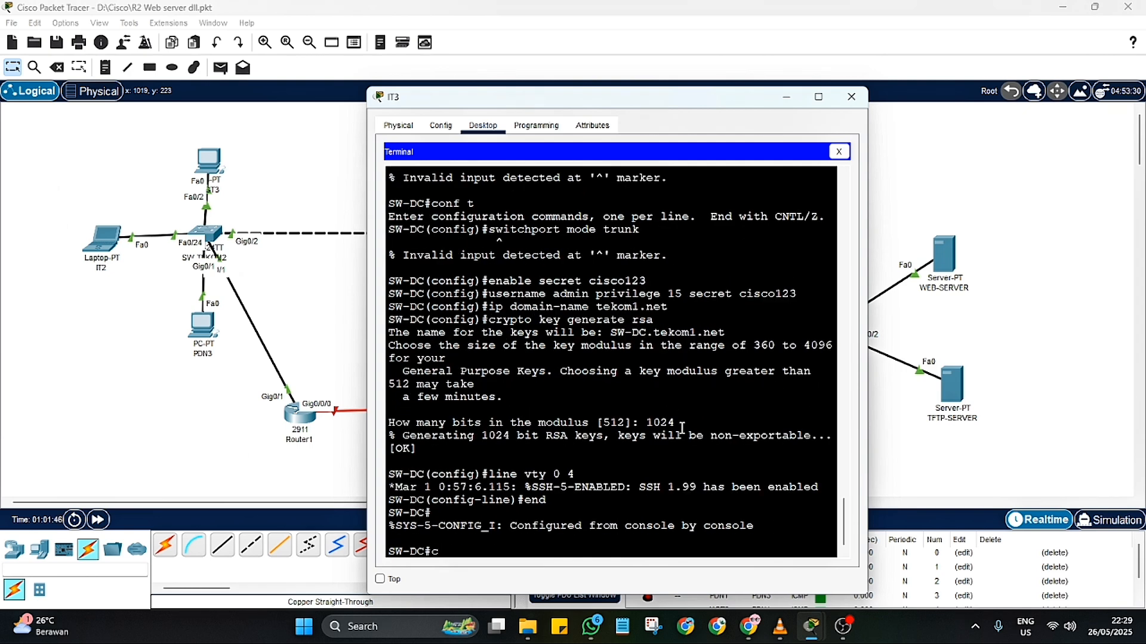
Step: Enter SW-DC global configuration mode and set the SSH version to 2 with "ip ssh version 2"
type("conf t ip")
key("BackSpace")
key("BackSpace")
key("BackSpace")
key("Return")
key("BackSpace")
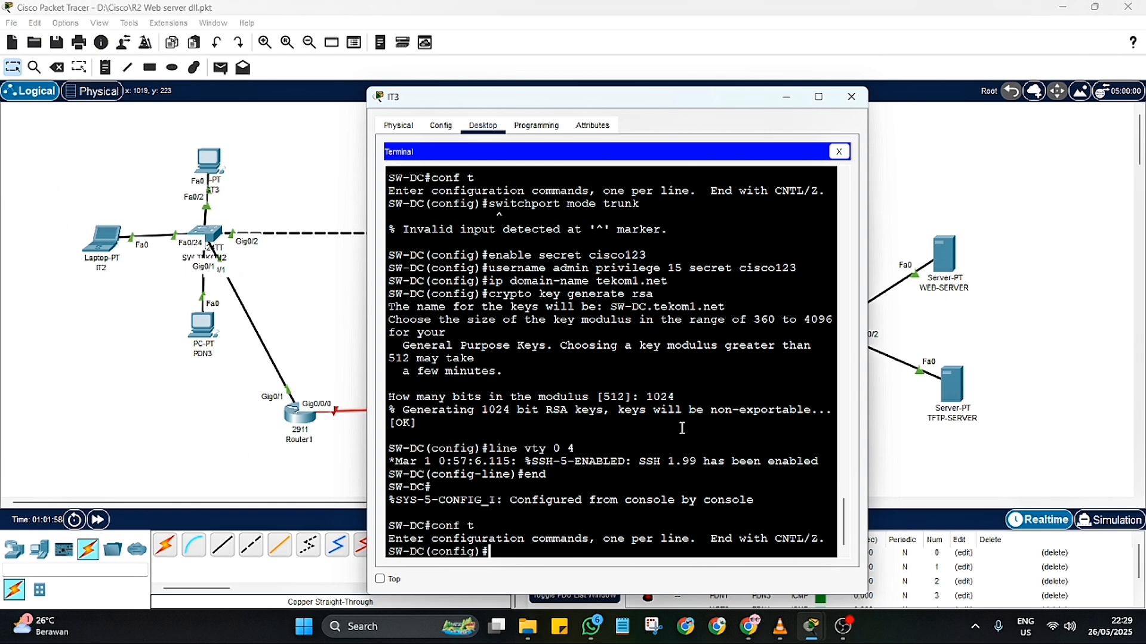
type("ip ssh version 2")
key("Return")
Step: Restrict SW-DC remote access on lines vty 0 4 to SSH with "transport input ssh"
type("line")
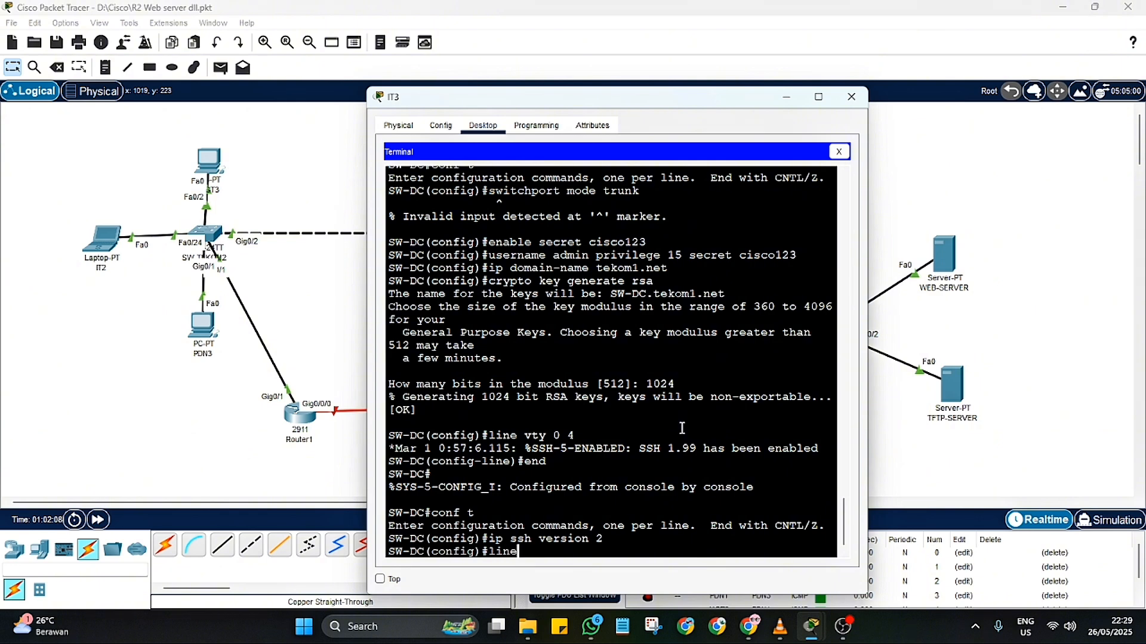
type(" vty 0 4")
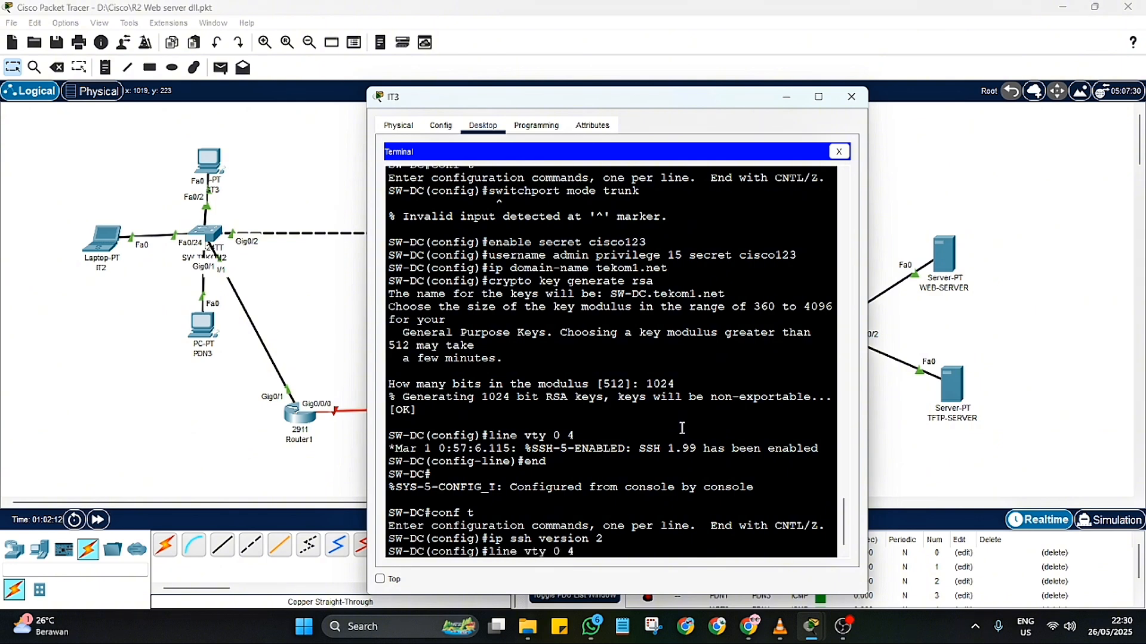
key("Return")
type("t")
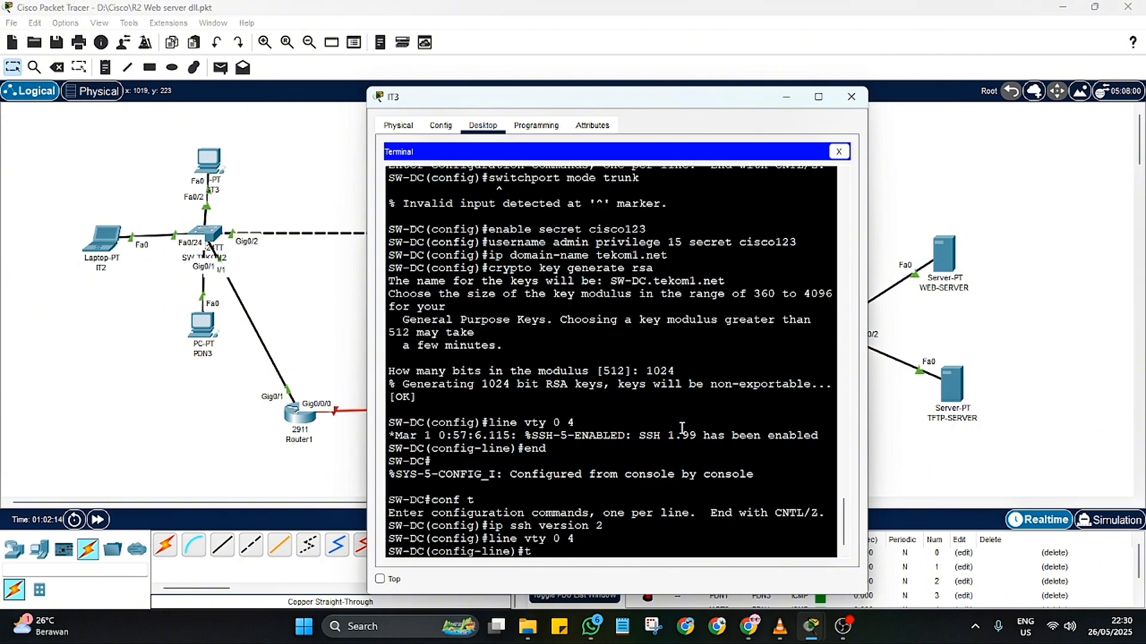
type("ransport input shh")
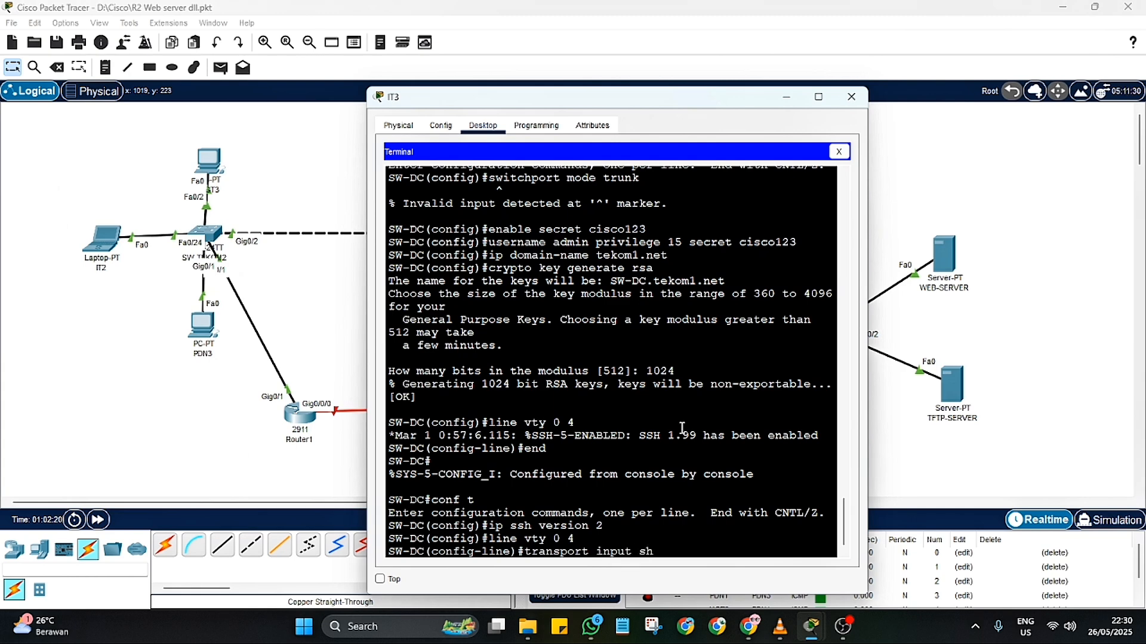
key("Return")
type("transpo")
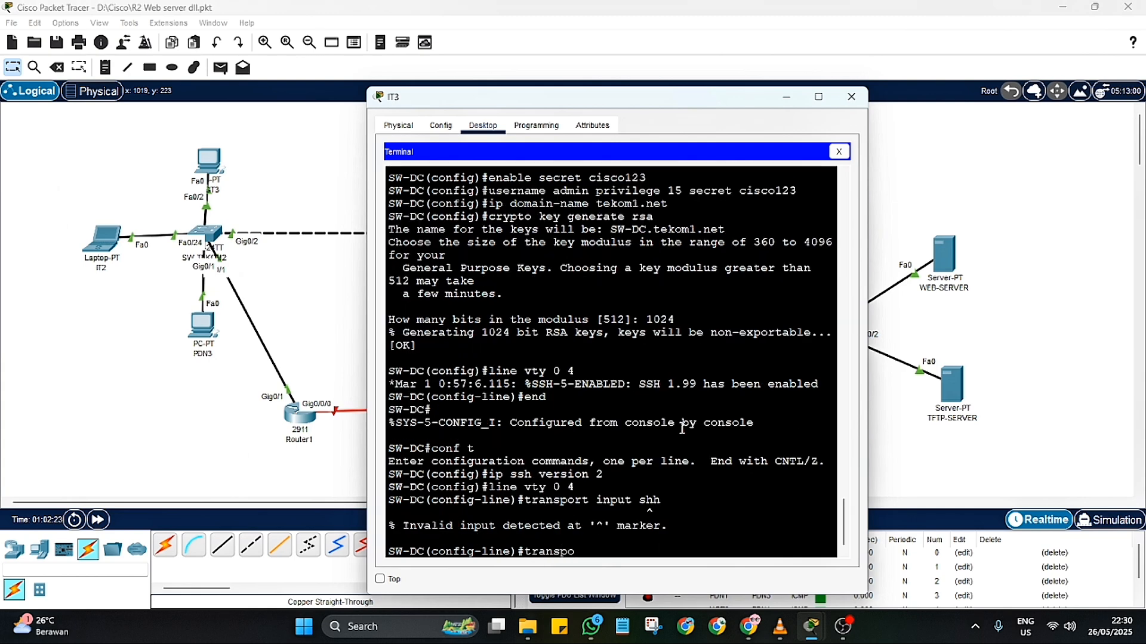
type("rt inout ssh")
key("Return")
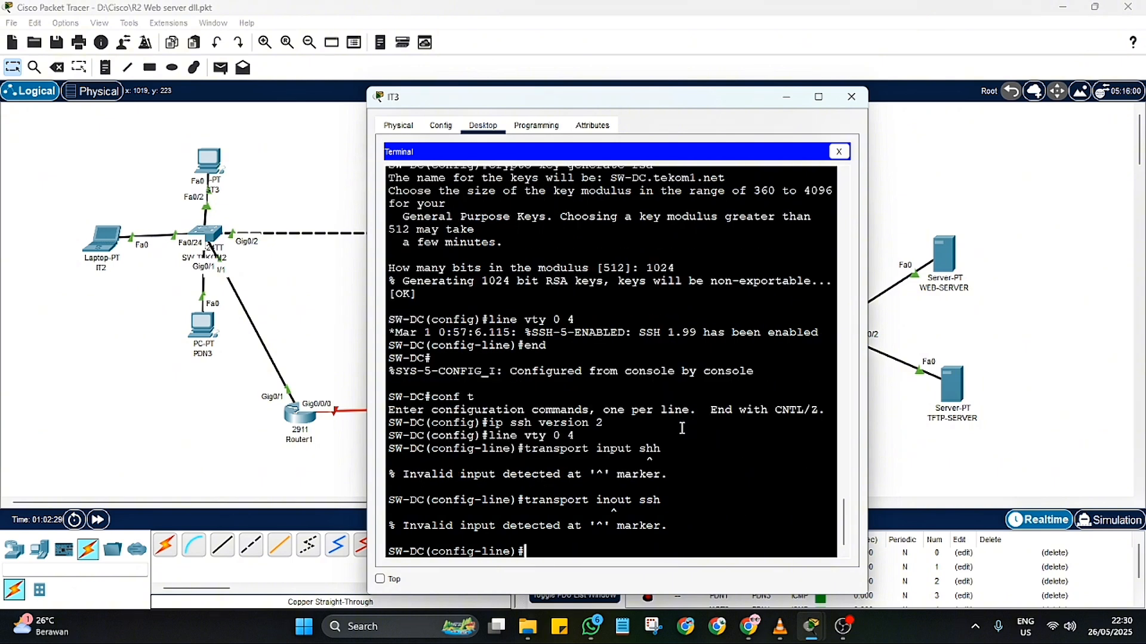
type("transport input ssh")
key("Return")
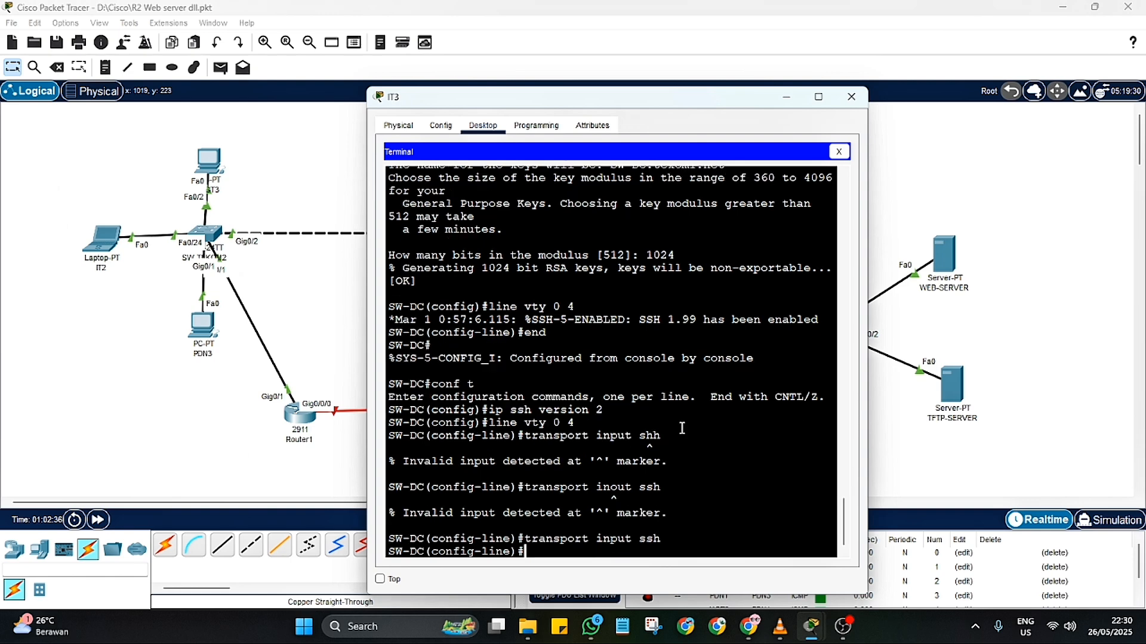
Step: Enable local login and set "exec-timeout 50" on the vty lines, returning to privileged mode
type("login local")
key("Return")
type("ex")
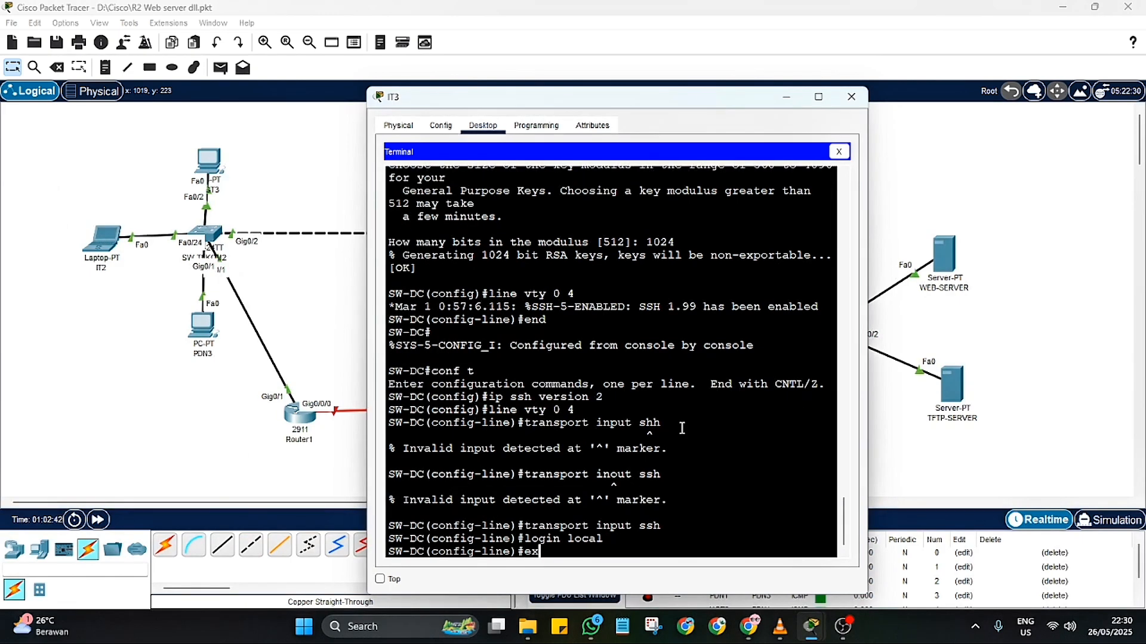
type("ed")
type("-timeot")
key("BackSpace")
type("ut 50")
key("Return")
type("end")
key("Return")
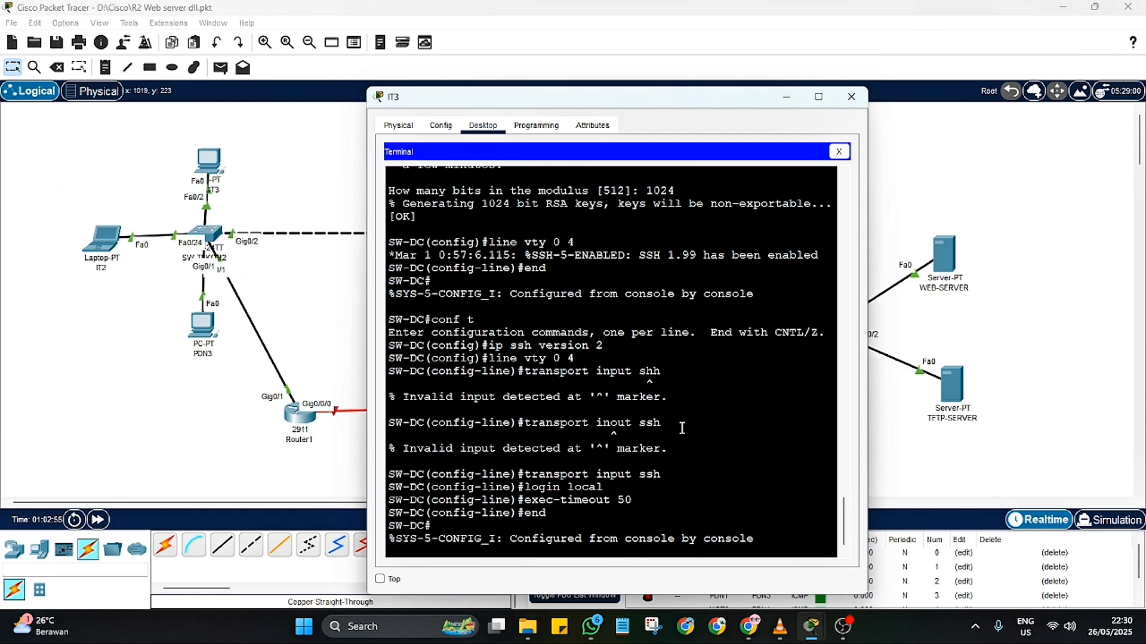
Step: Try the commands "do sh run" and "service password-encryption" from the SW-DC privileged prompt
type("do sh run")
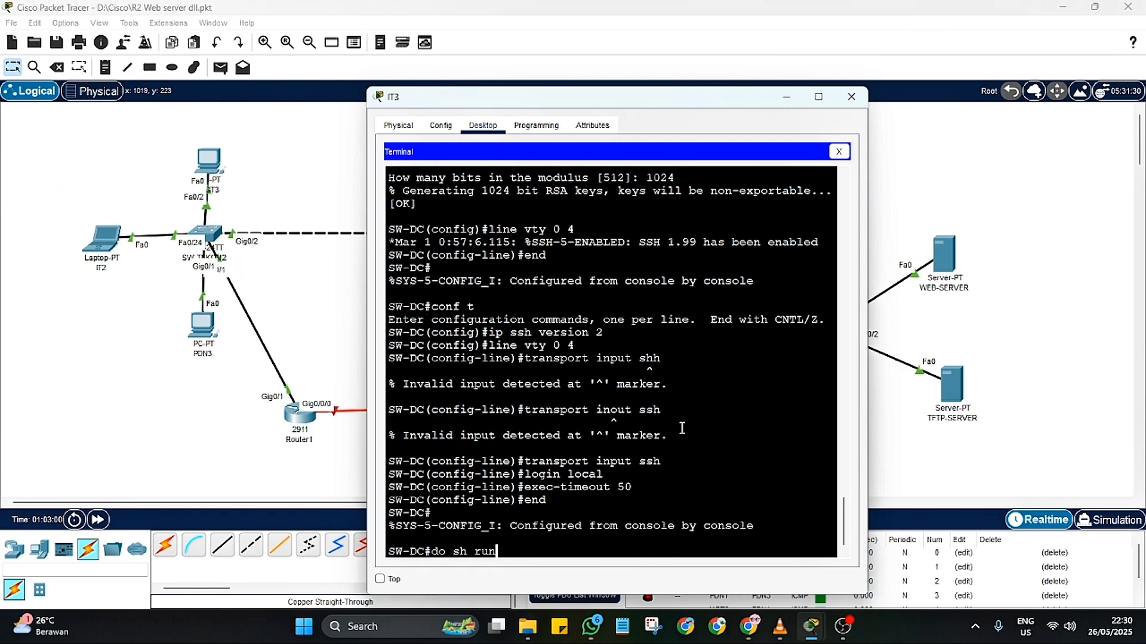
key("Return")
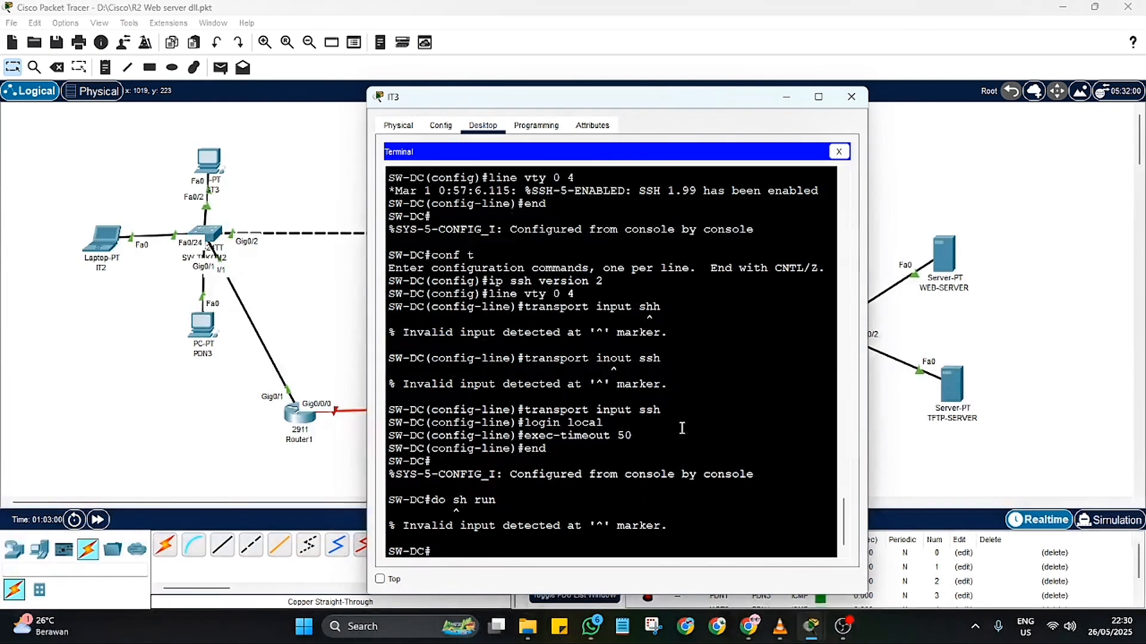
type("service password")
key("Tab")
type("-")
key("Tab")
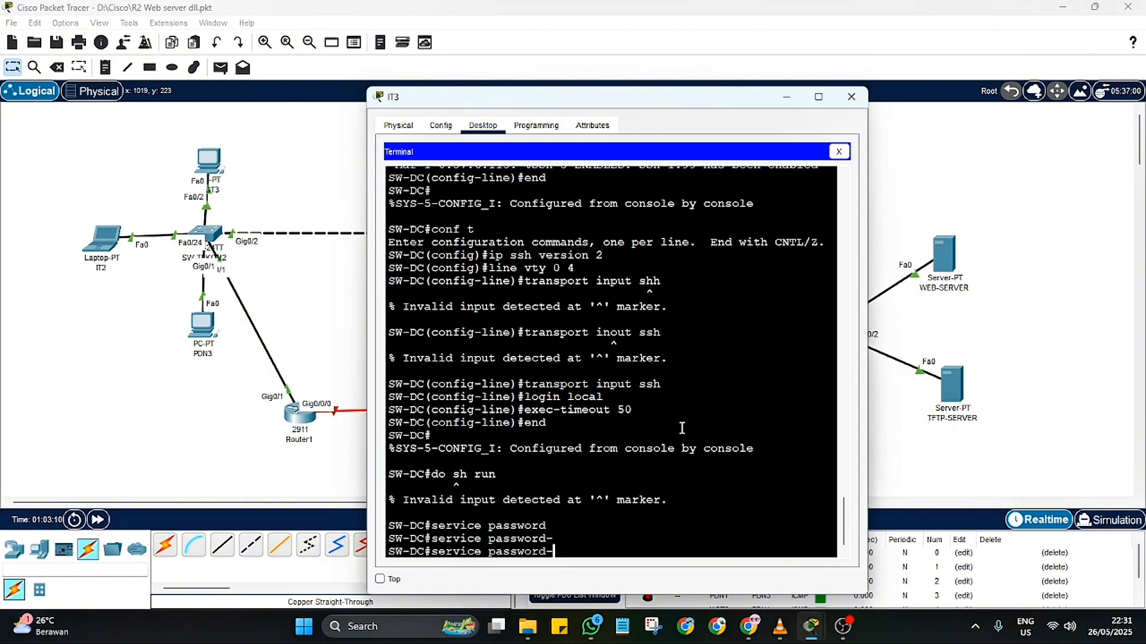
type("encryption")
key("Return")
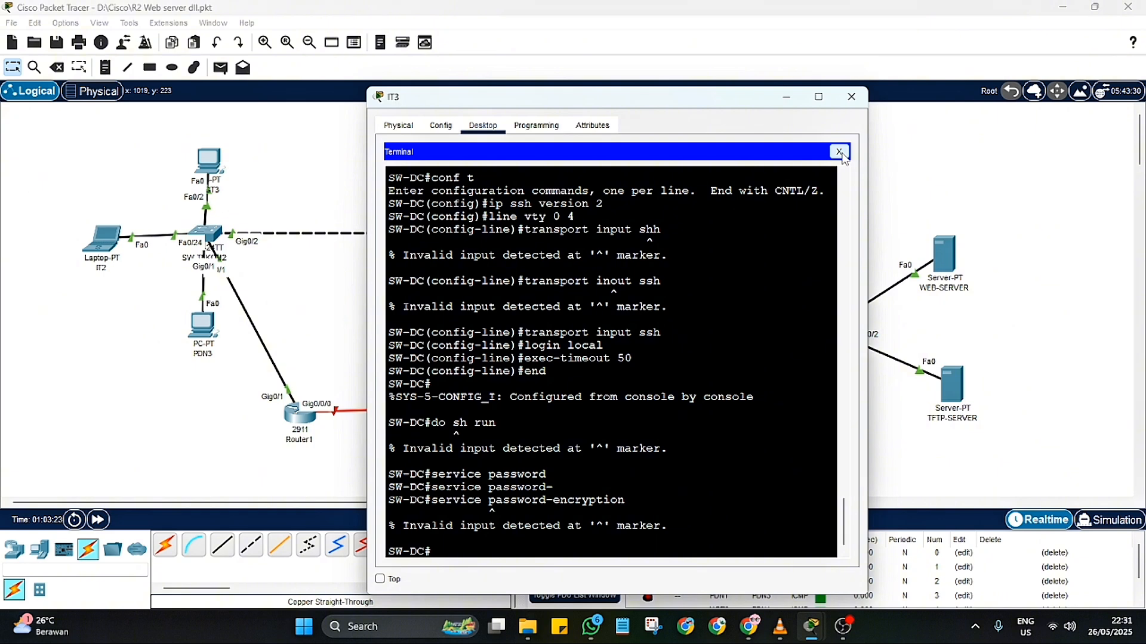
left_click(843, 626)
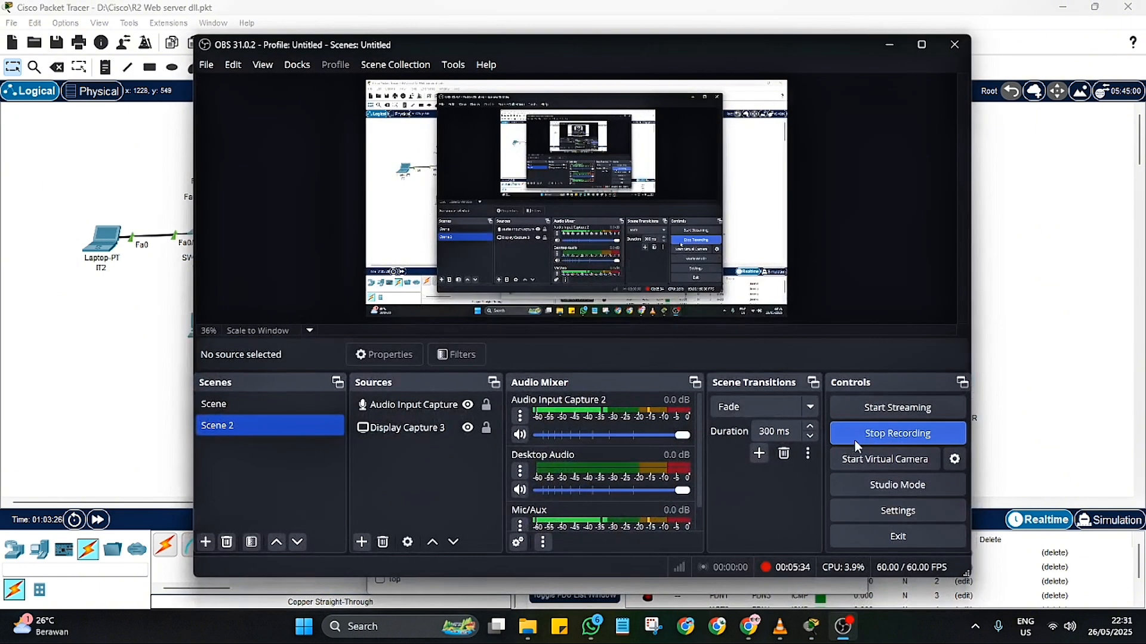
left_click(854, 440)
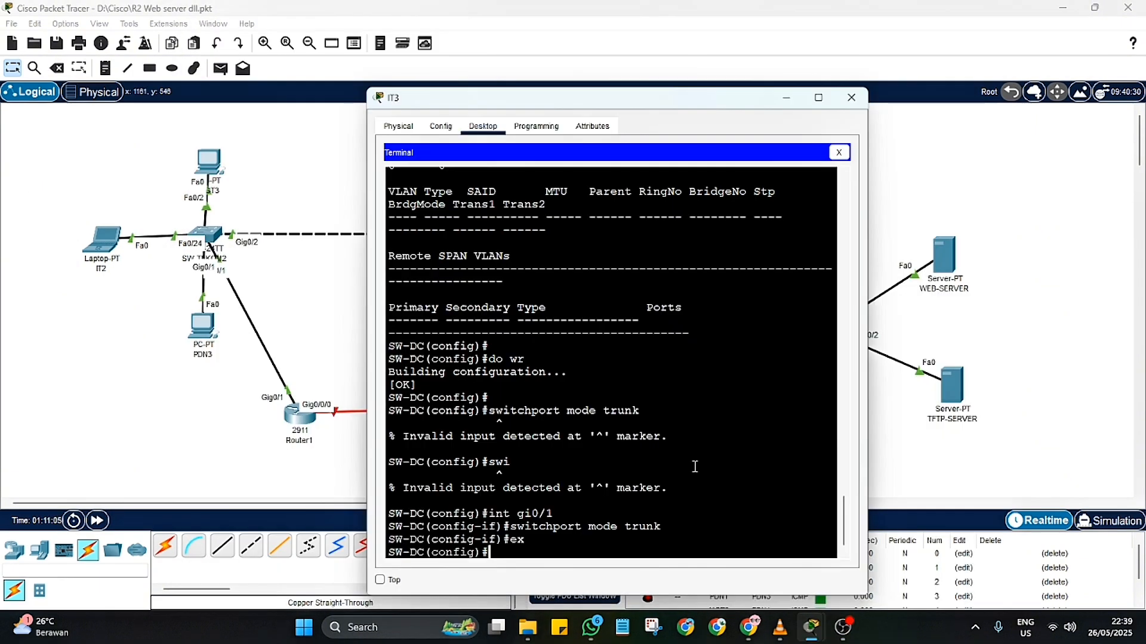
Step: Assign IP address 192.168.40.252 with mask 255.255.255.0 to the VLAN 40 interface on SW-DC
type("int vlan 40")
key("Return")
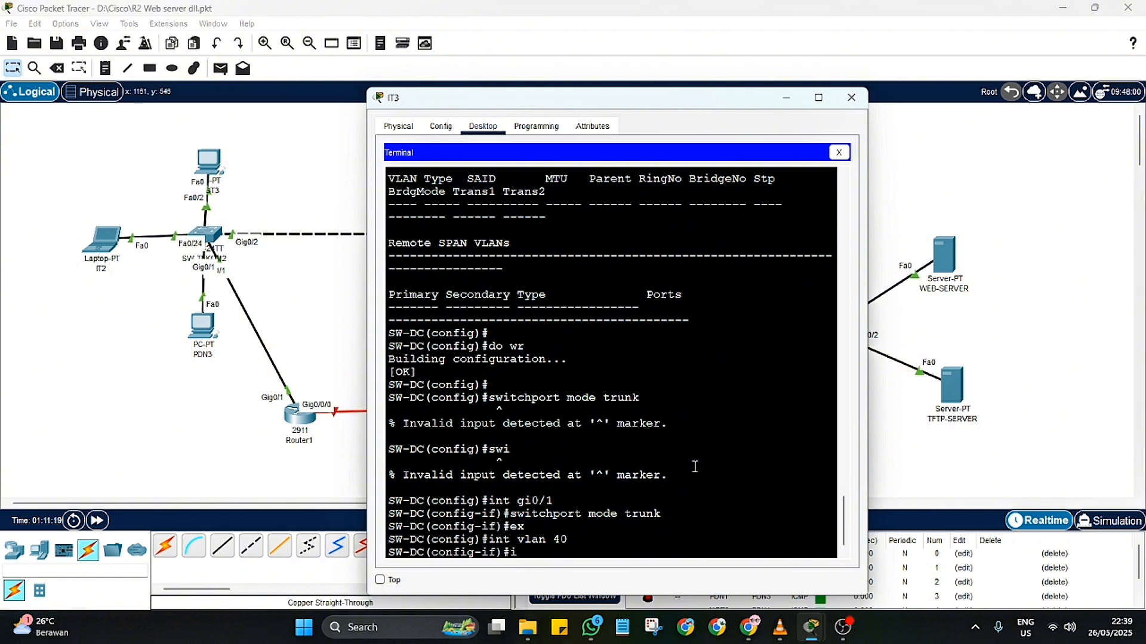
type("ip add 192.168.40.252")
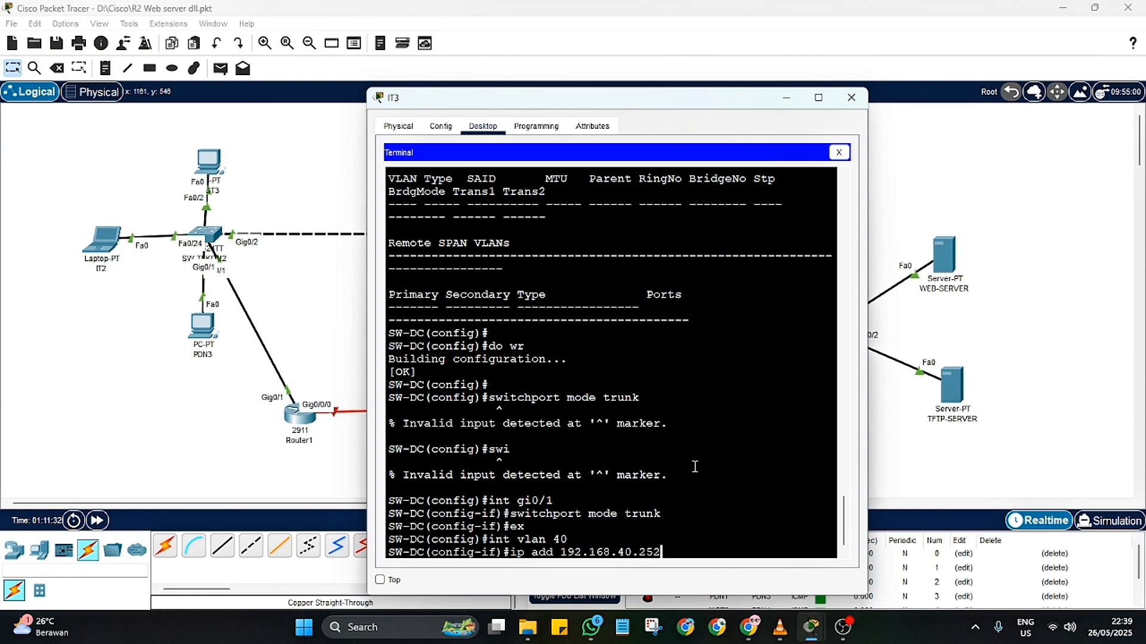
type(" 255.255.255.0")
key("Return")
type("ex")
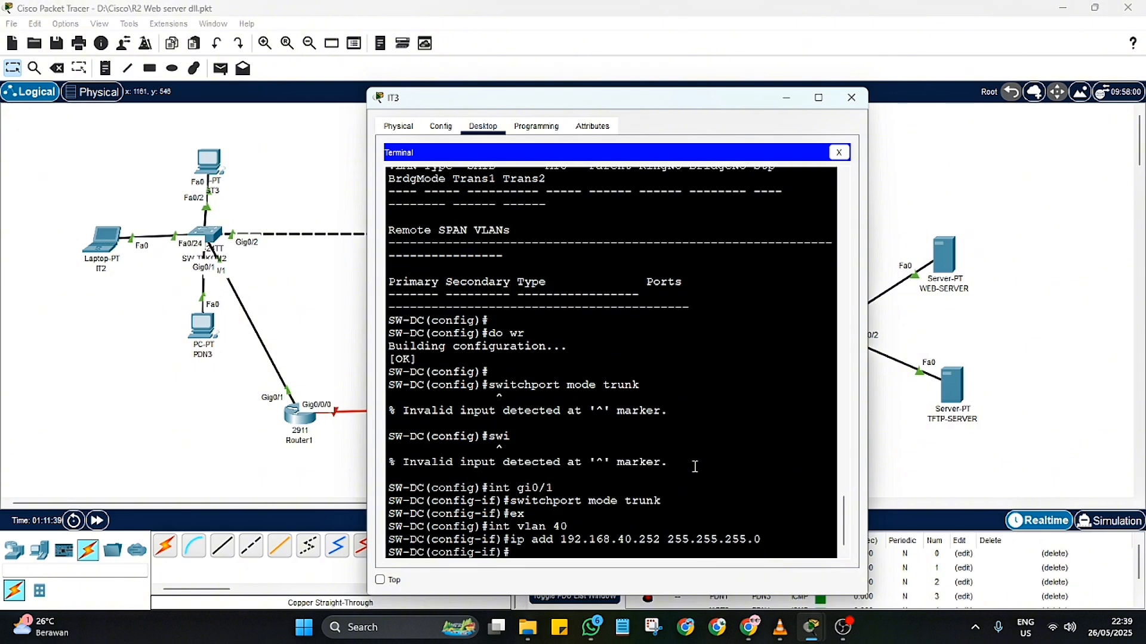
key("Return")
Step: Save the SW-DC configuration with "do wr" and display the running configuration with "do sh run"
type("do wr")
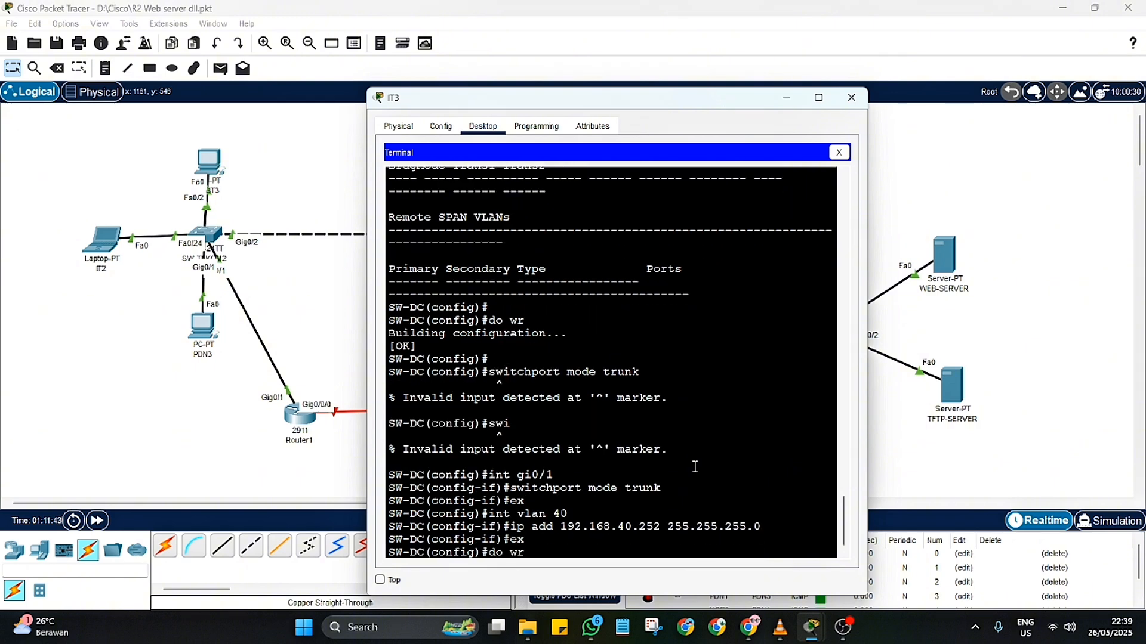
key("Return")
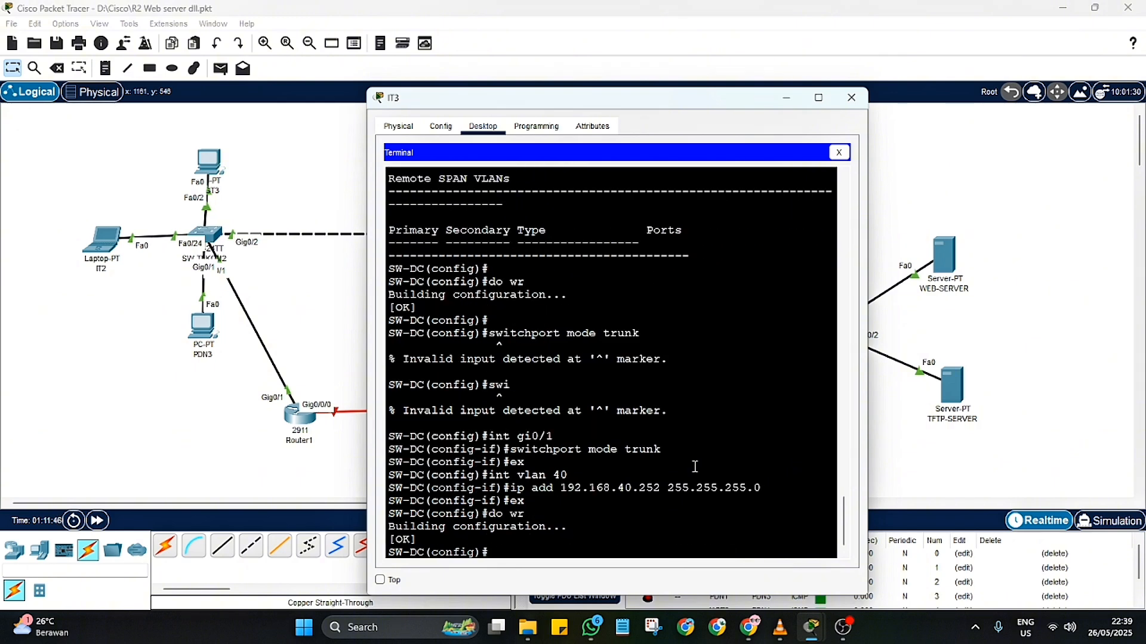
type("do sh run")
key("Return")
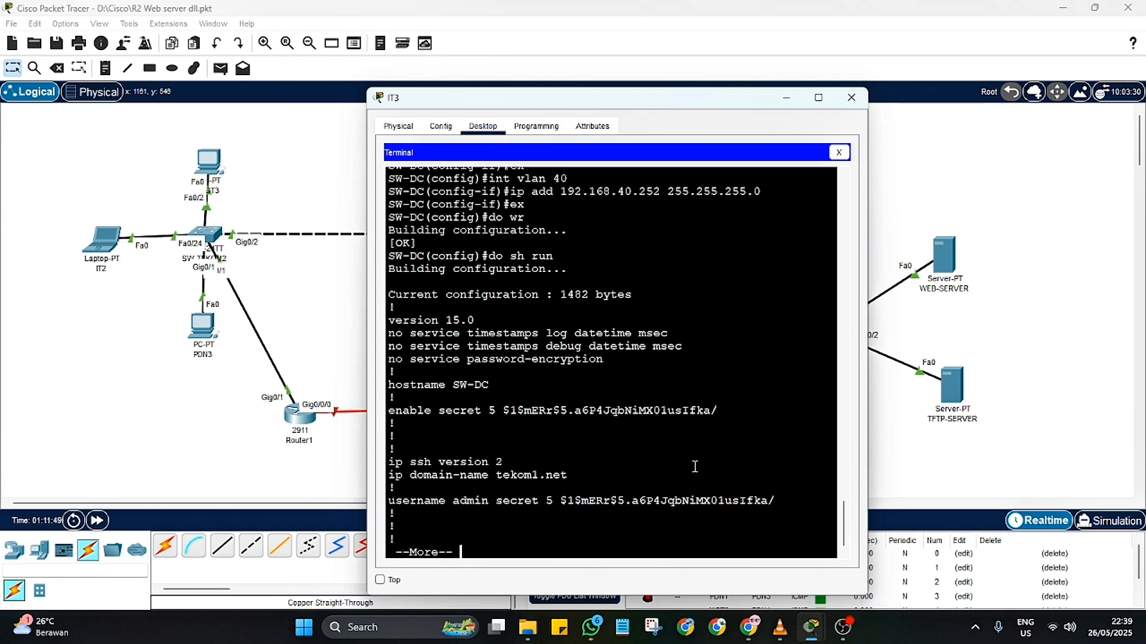
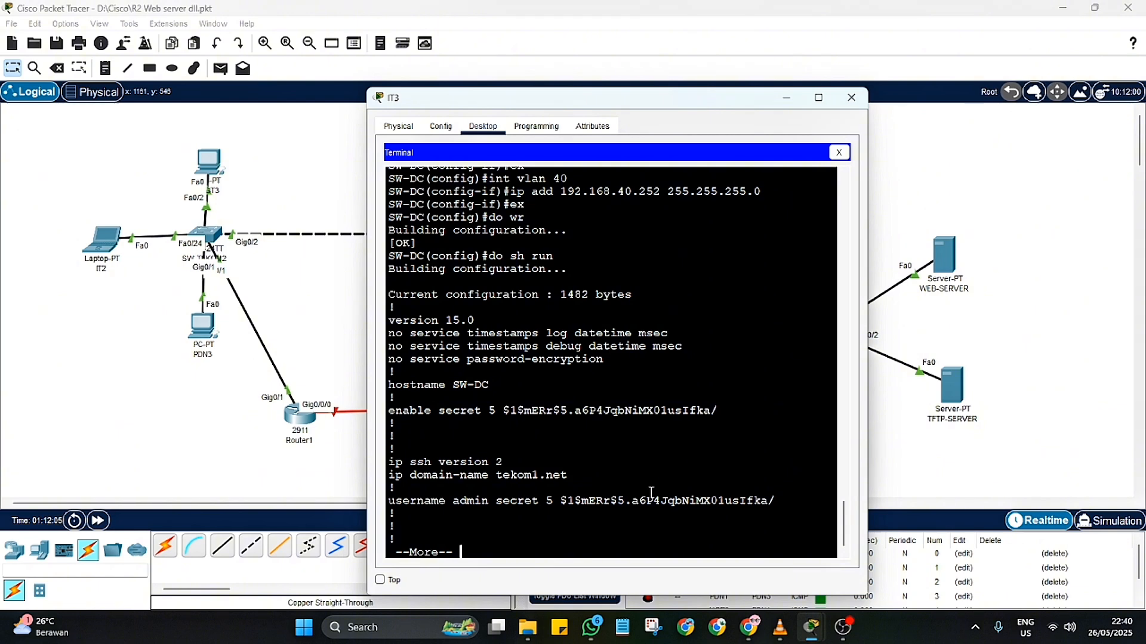
Step: Examine the hostname, enable secret, SSH version, admin account and first interface entries in SW-DC's running configuration
key("Return")
key("Return")
key("Return")
key("Return")
key("Return")
key("Return")
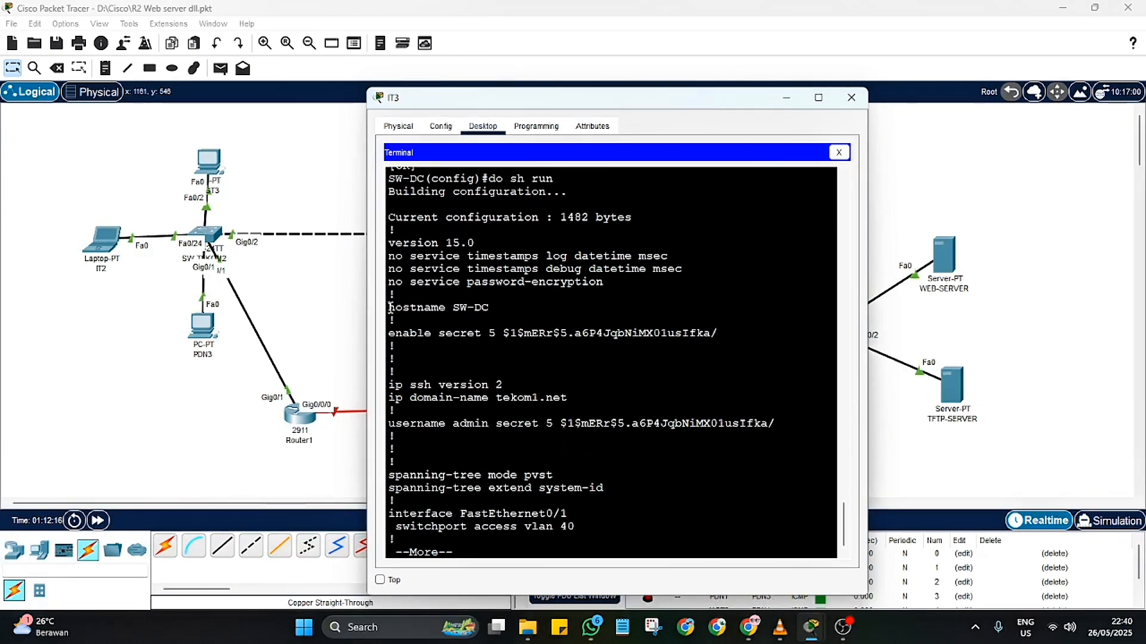
left_click_drag(390, 308, 499, 318)
left_click_drag(389, 333, 735, 347)
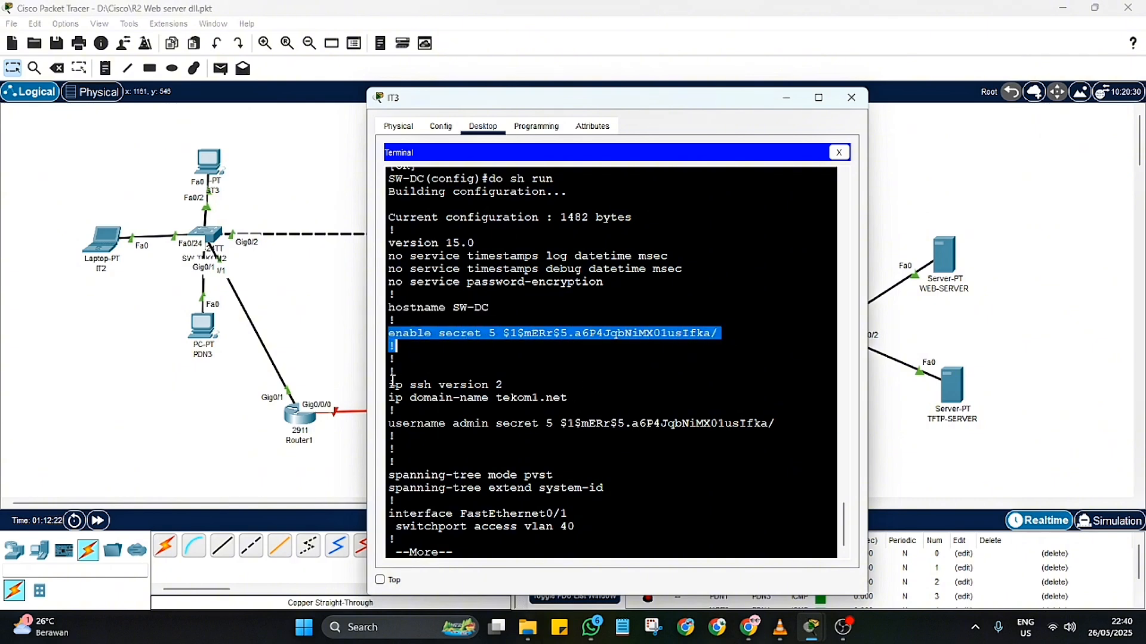
left_click_drag(389, 385, 503, 386)
left_click_drag(387, 427, 776, 424)
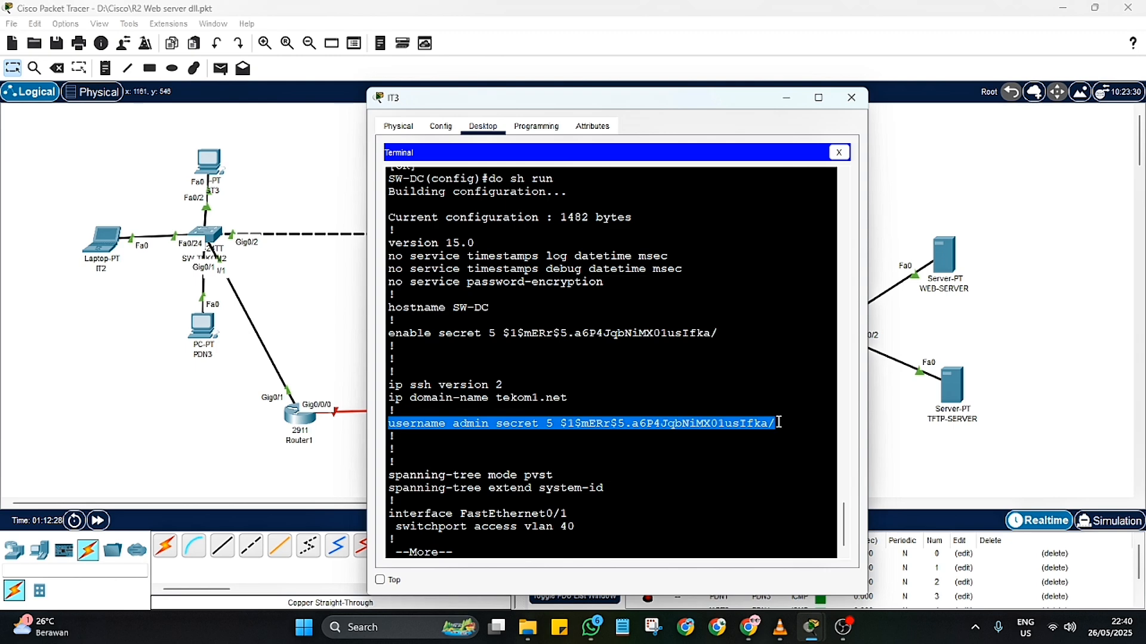
scroll(594, 490, "down", 1)
left_click_drag(577, 526, 389, 512)
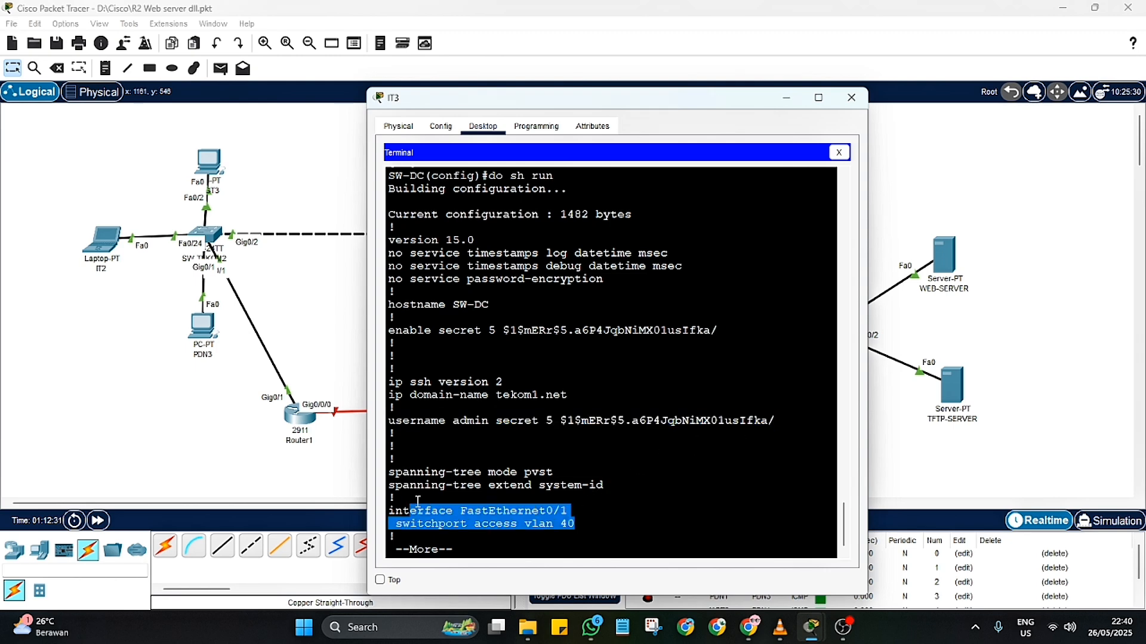
Step: Check the access VLAN assignments, the GigabitEthernet0/1 trunk and the VLAN 40 address in SW-DC's running configuration
key("Return")
key("Return")
key("Return")
key("Return")
key("Return")
key("Return")
key("Return")
key("Return")
key("Return")
key("Return")
key("Return")
key("Return")
key("Return")
key("Return")
key("Return")
key("Return")
key("Return")
key("Return")
key("Return")
key("Return")
key("Return")
key("Return")
key("Return")
key("Return")
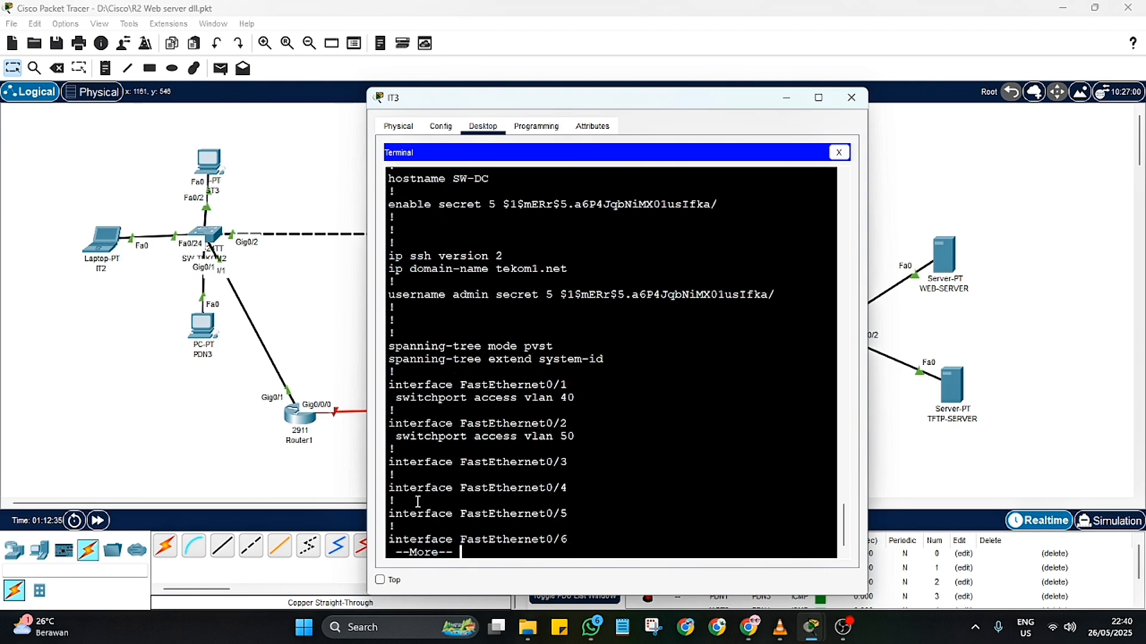
key("Return")
key("Return")
key("Return")
key("Return")
key("Return")
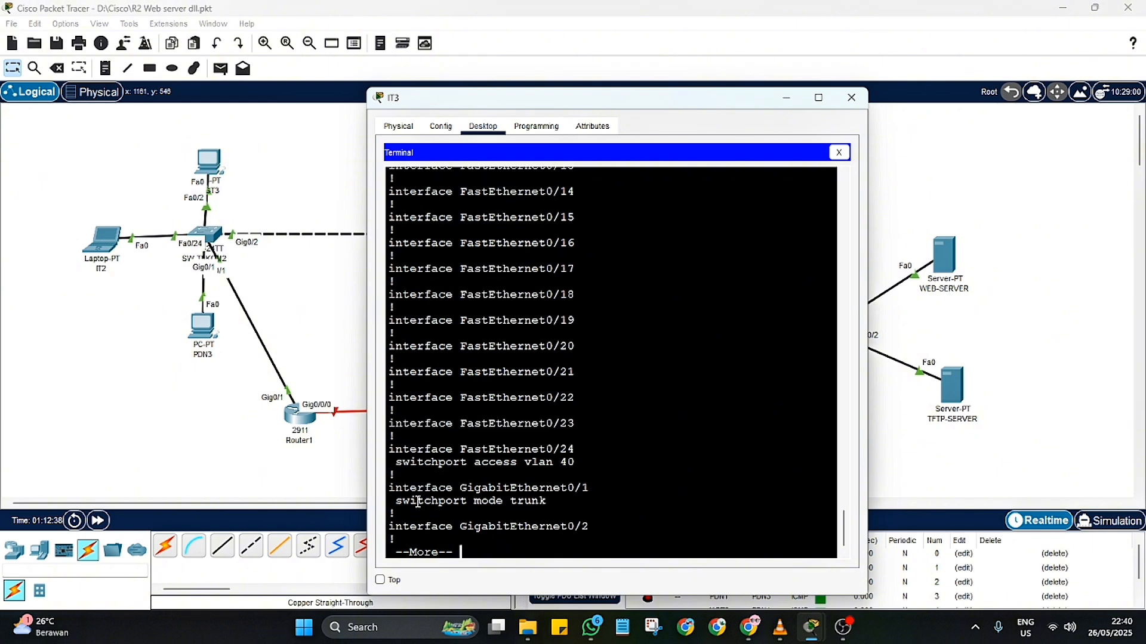
left_click_drag(552, 452, 389, 436)
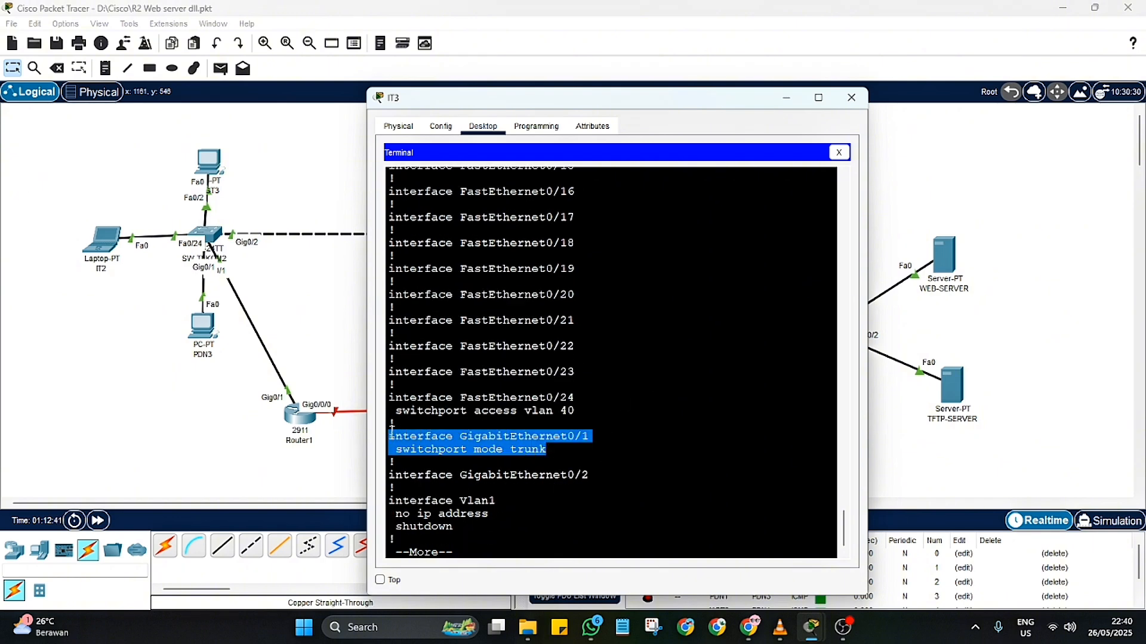
key("Return")
key("Return")
key("Return")
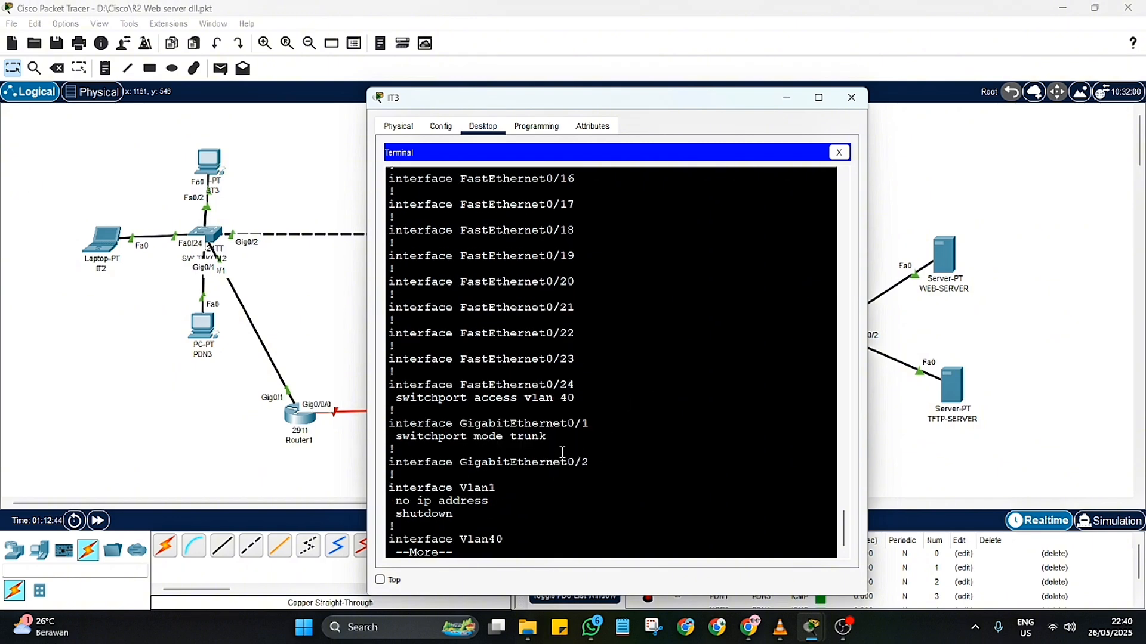
left_click_drag(674, 526, 391, 511)
left_click(446, 525)
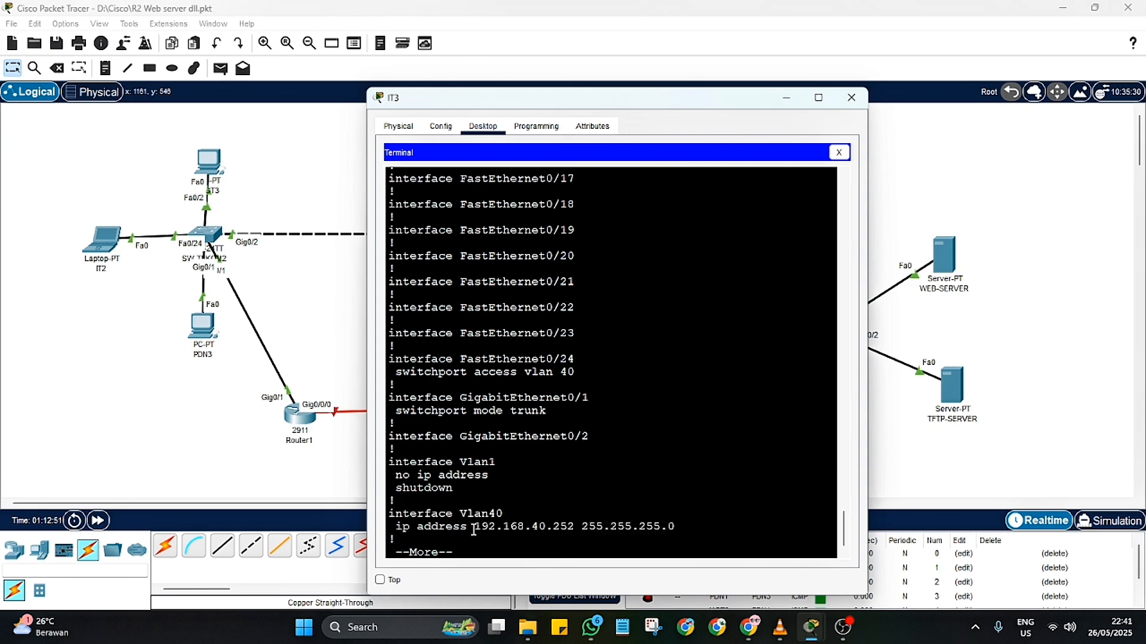
Step: Examine the console and vty line settings through to the end of SW-DC's running configuration
key("Return")
key("Return")
key("Return")
key("Return")
key("Return")
key("Return")
key("Return")
key("Return")
key("Return")
key("Return")
key("Return")
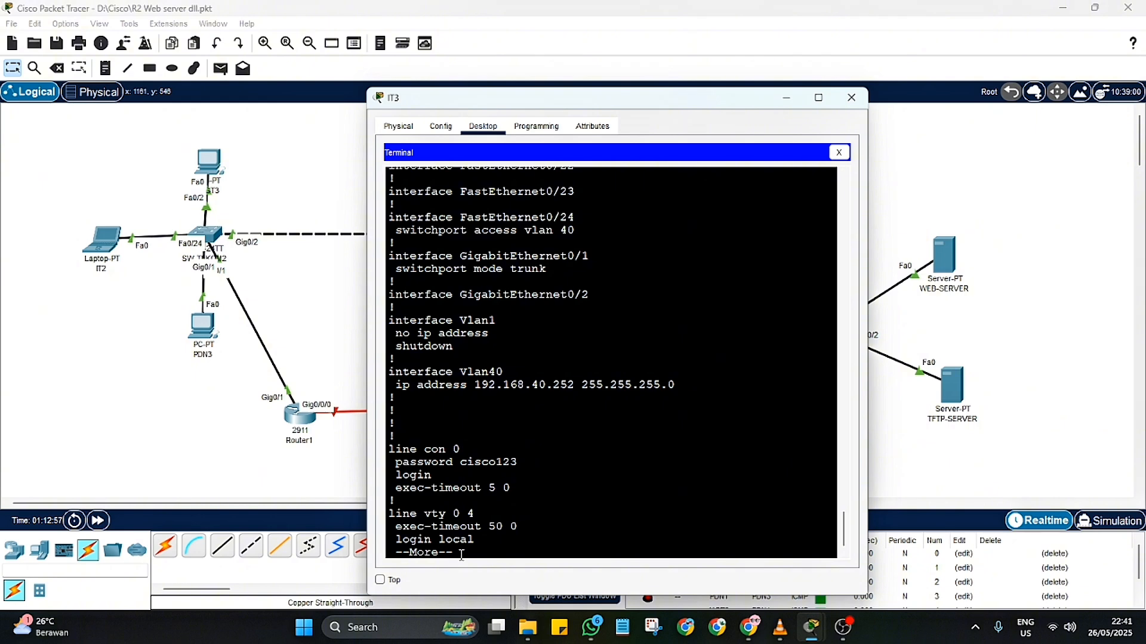
key("Return")
key("Return")
key("Return")
key("Return")
key("Return")
key("Return")
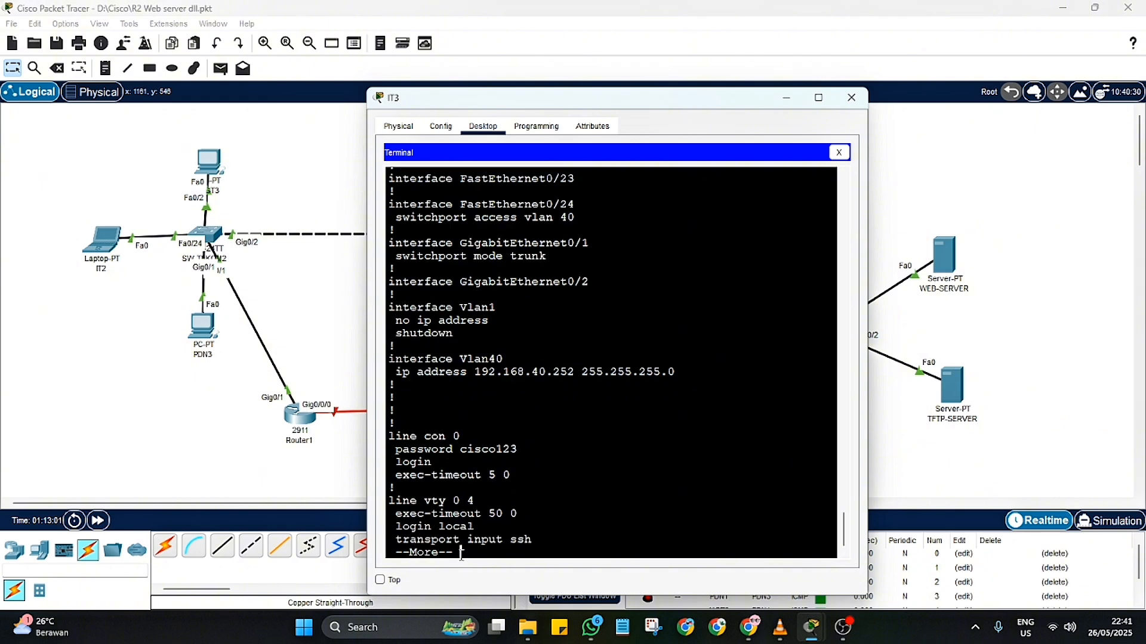
key("Return")
key("Return")
key("Return")
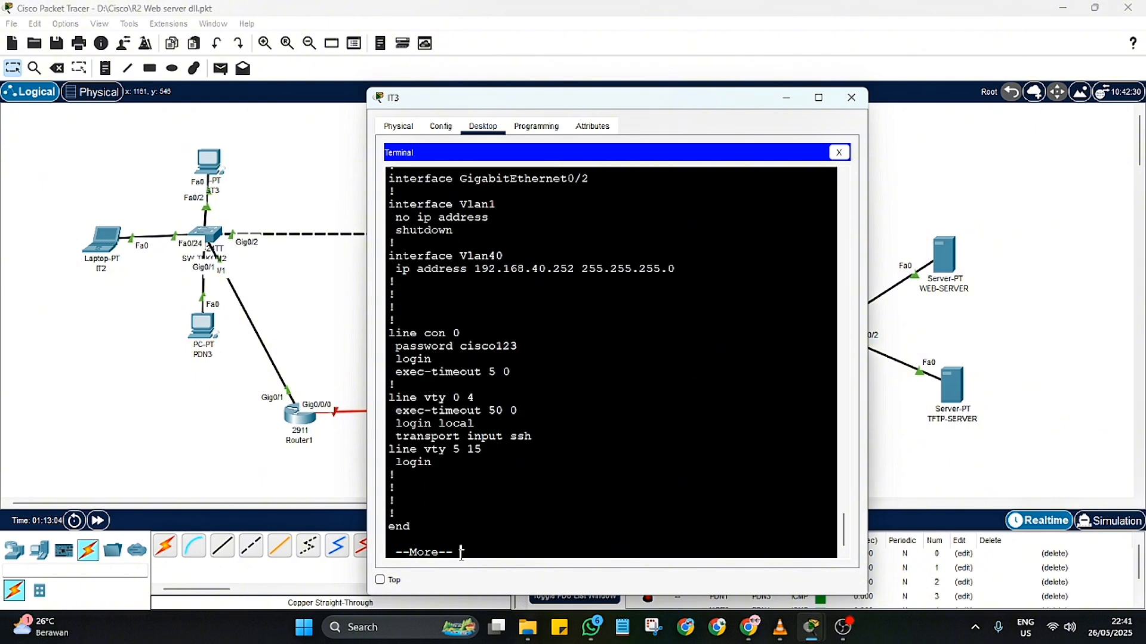
Step: Enable password encryption on SW-DC with the global command "service password-encryption"
type("service pas")
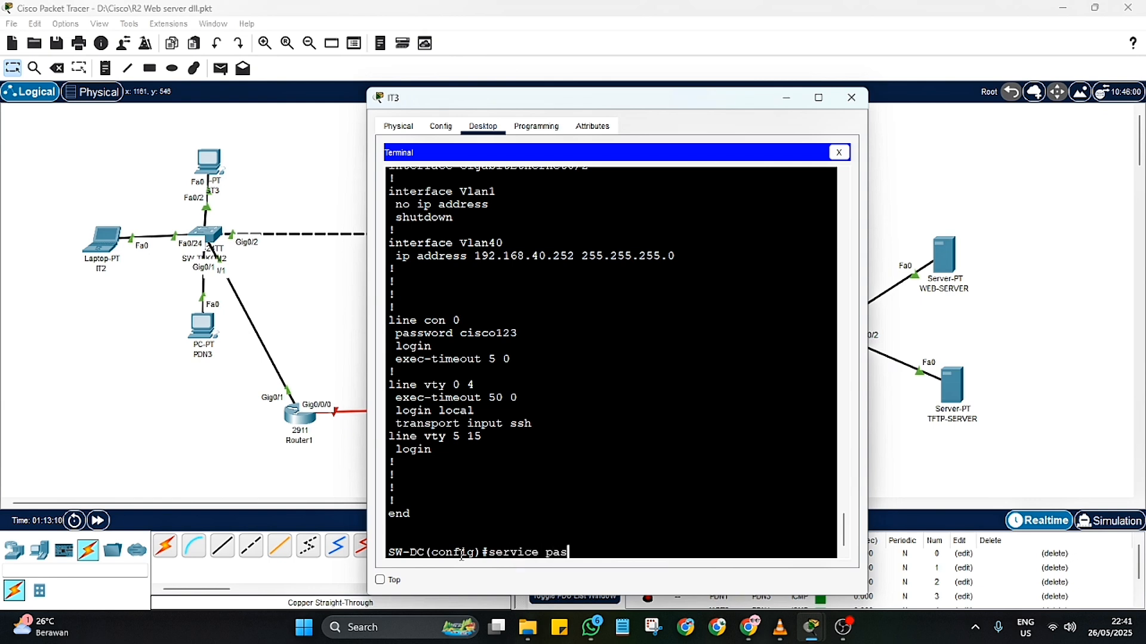
type("sword-encryptio")
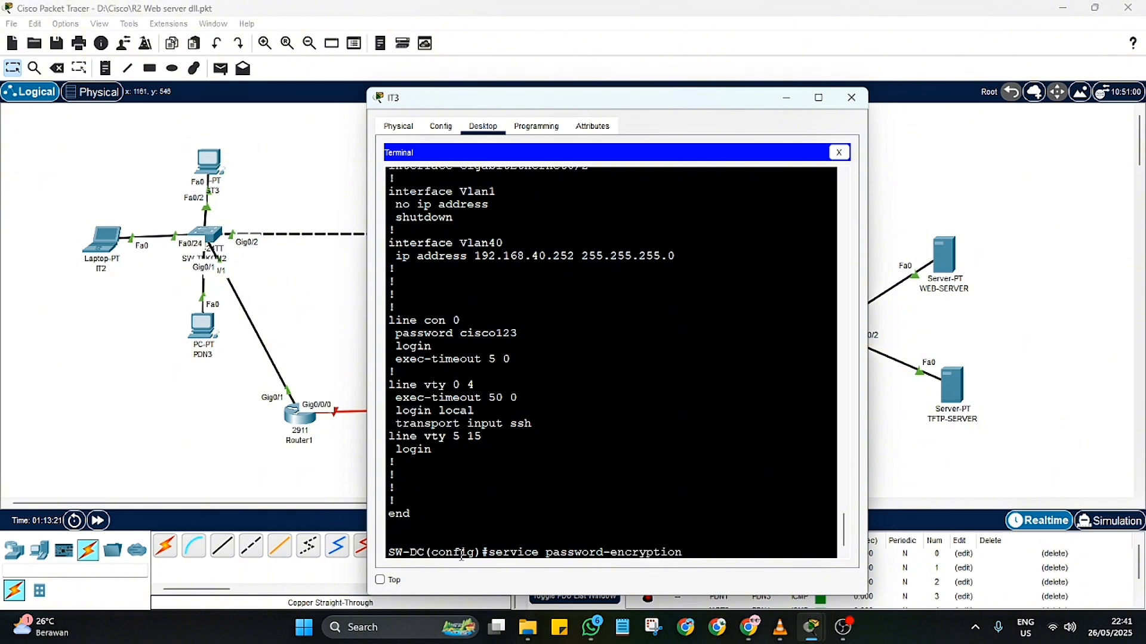
type("n")
key("Return")
Step: Display the running configuration again with "do sh run" and read through it to check the encrypted console line password
type("do ")
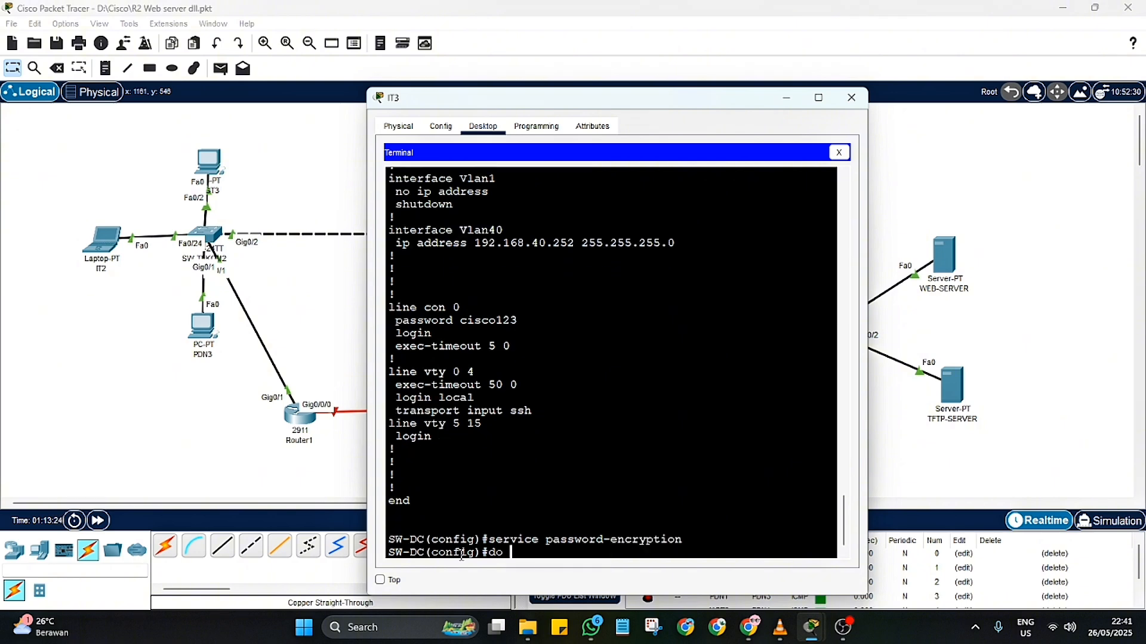
type("sh run")
key("Return")
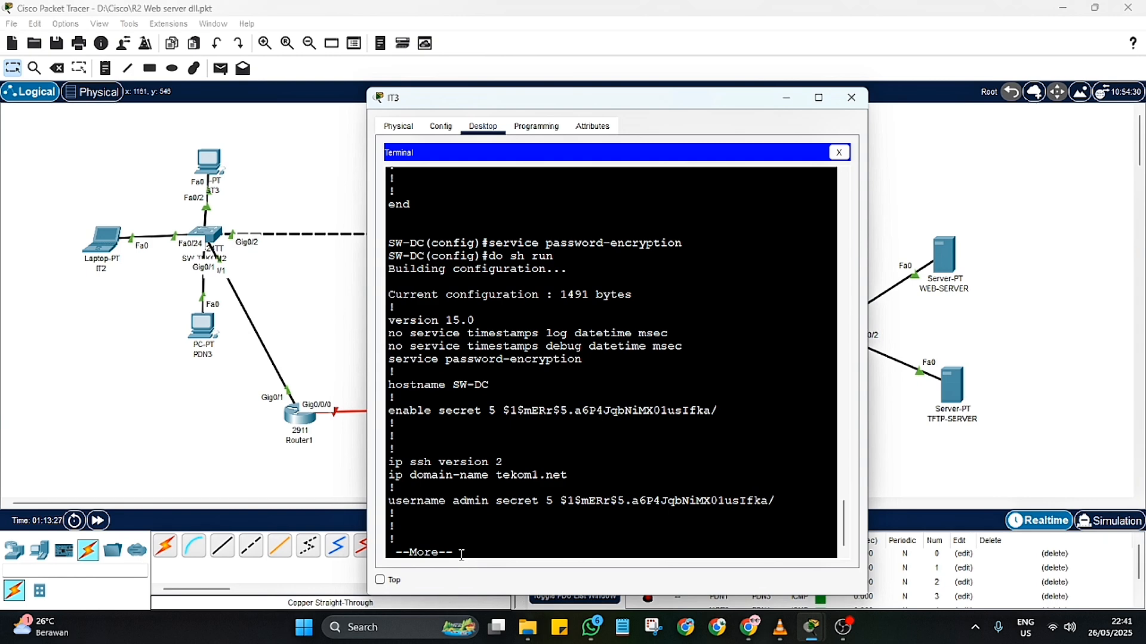
key("Return")
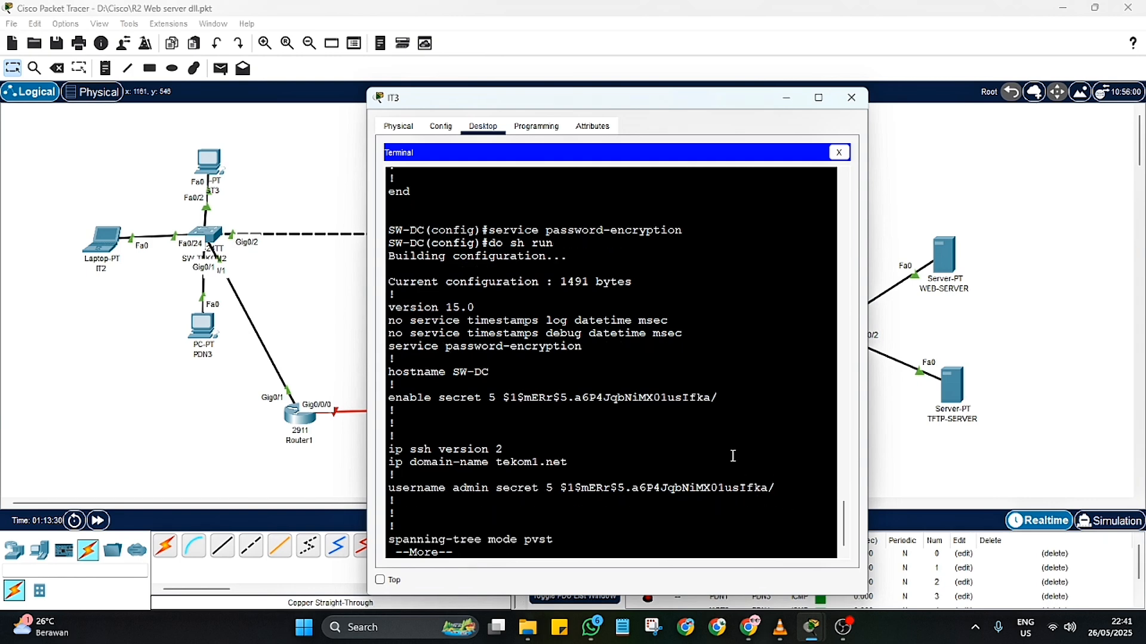
key("Return")
key("Return")
key("Return")
key("Return")
key("Return")
key("Return")
key("Return")
key("Return")
key("Return")
key("Return")
key("Return")
key("Return")
key("Return")
key("Return")
key("Return")
key("Return")
key("Return")
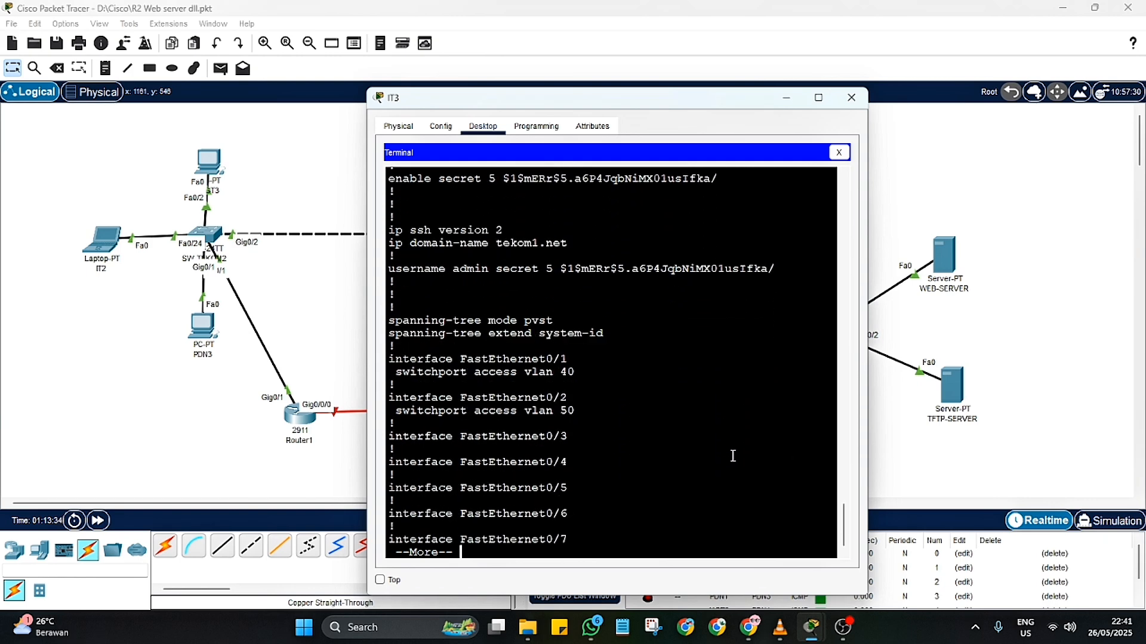
key("Return")
key("Return")
key("Return")
key("Return")
key("Return")
key("Return")
key("Return")
key("Return")
key("Return")
key("Return")
key("Return")
key("Return")
key("Return")
key("Return")
key("Return")
key("Return")
key("Return")
key("Return")
key("Return")
key("Return")
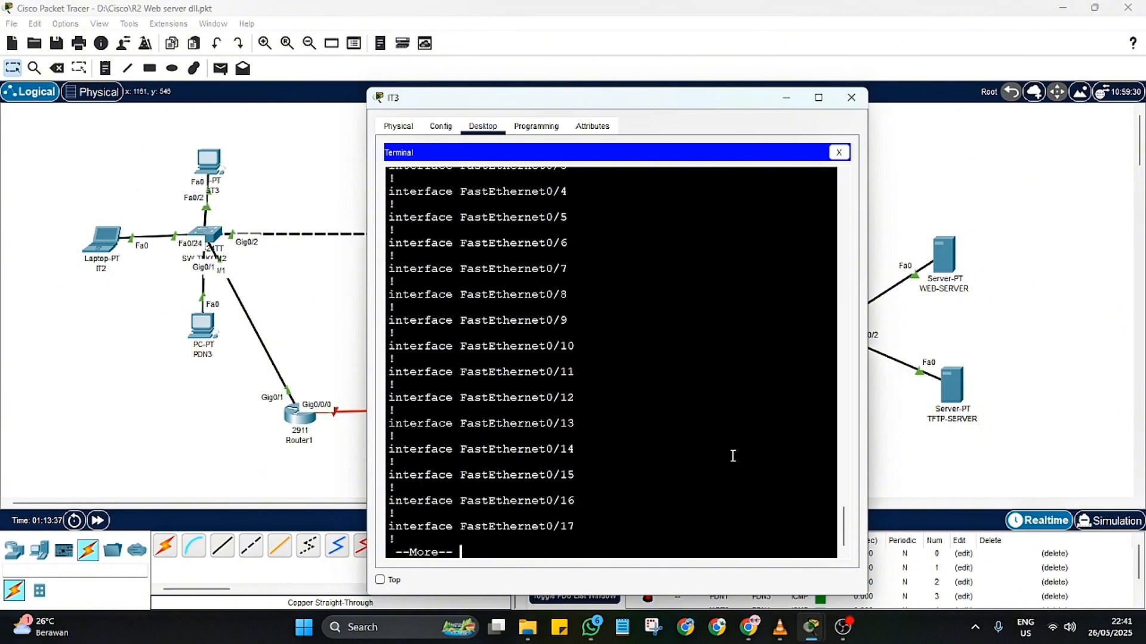
key("Return")
key("Return")
key("Return")
key("Return")
key("Return")
key("Return")
key("Return")
key("Return")
key("Return")
key("Return")
key("Return")
key("Return")
key("Return")
key("Return")
key("Return")
key("Return")
key("Return")
key("Return")
key("Return")
key("Return")
key("Return")
key("Return")
key("Return")
key("Return")
key("Return")
key("Return")
key("Return")
key("Return")
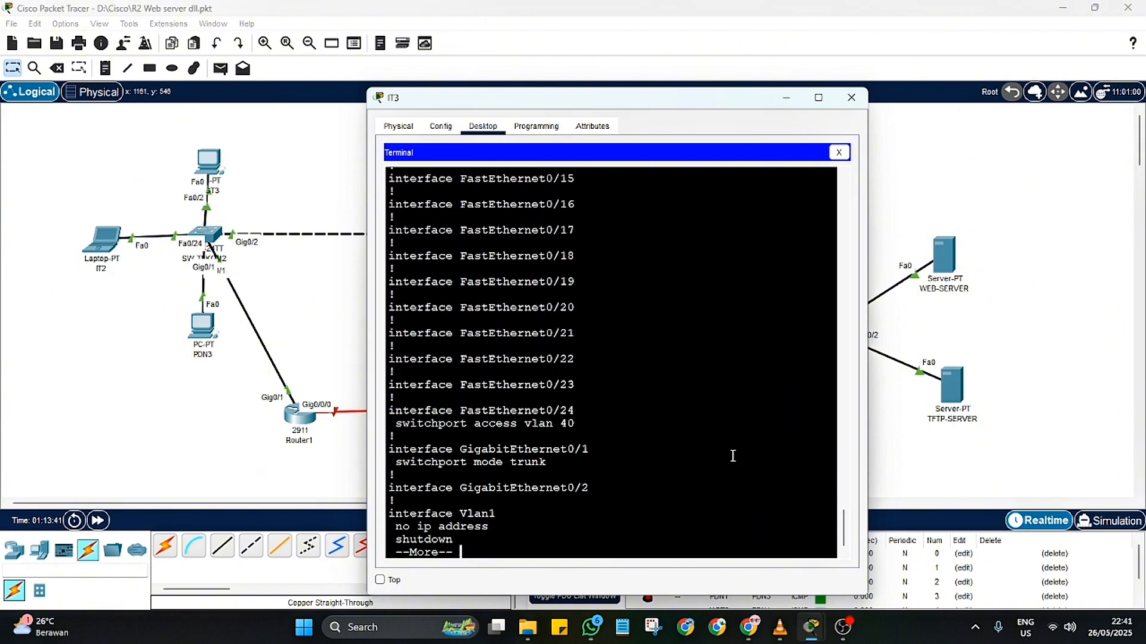
key("Return")
key("Return")
key("Return")
key("Return")
key("Return")
key("Return")
key("Return")
key("Return")
key("Return")
key("Return")
key("Return")
key("Return")
key("Return")
key("Return")
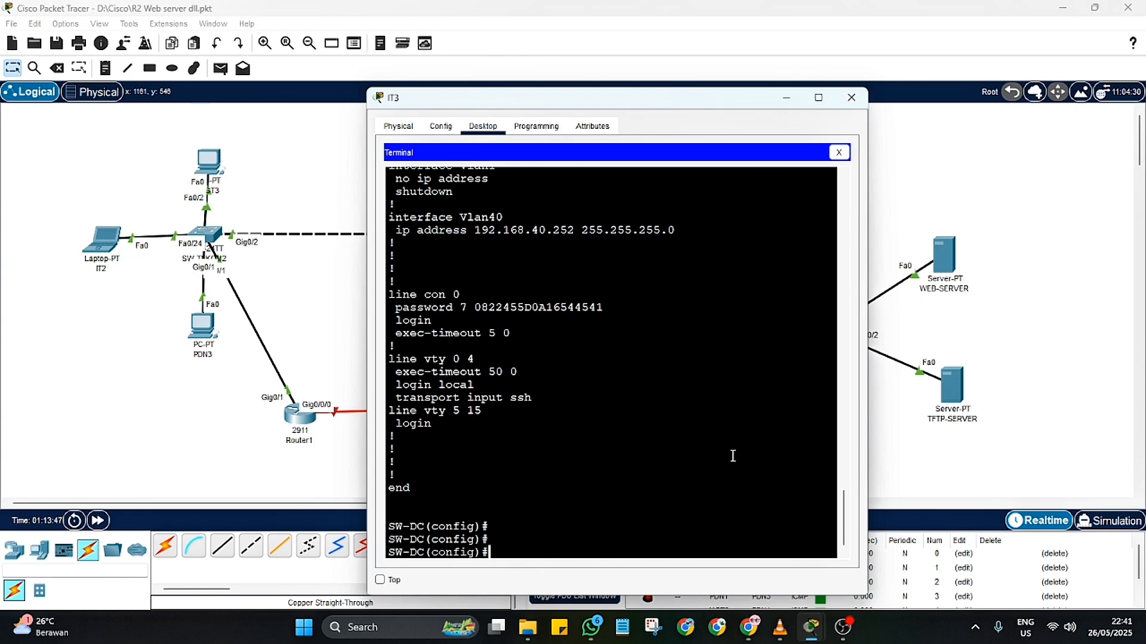
Step: Save the SW-DC configuration with "do wr" from global configuration mode
type("do wr")
key("Return")
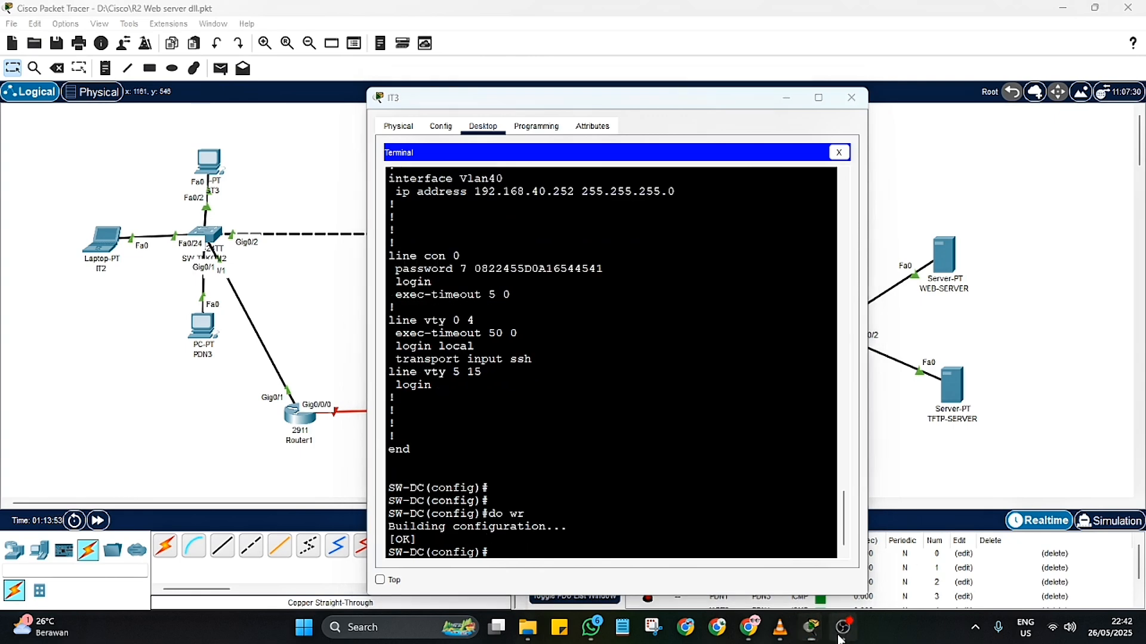
left_click(843, 627)
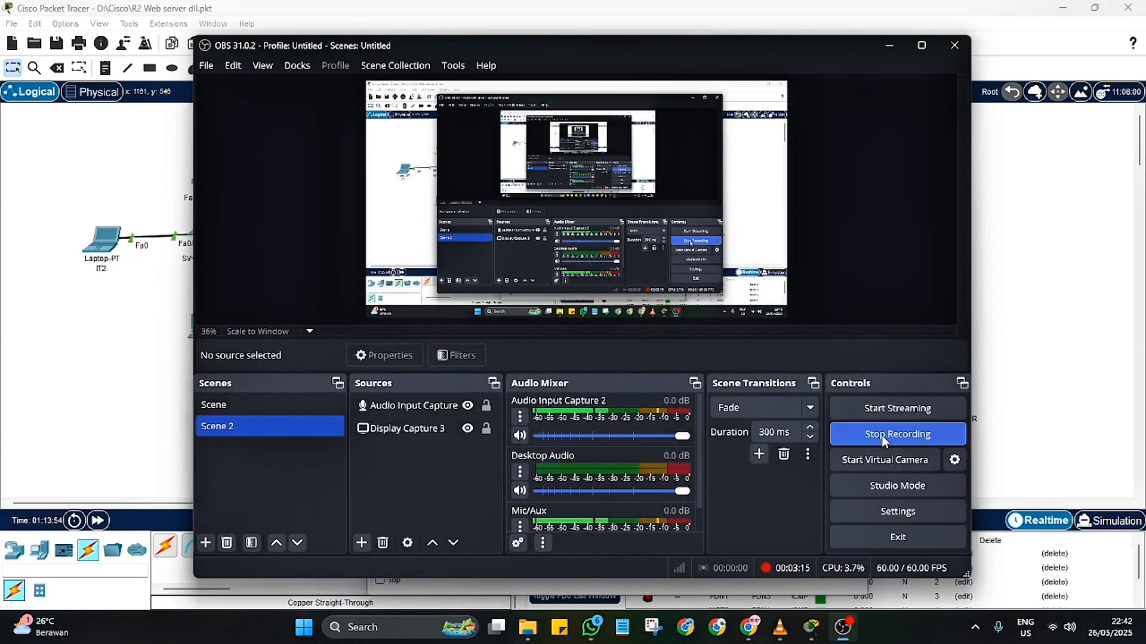
left_click(895, 435)
left_click(615, 332)
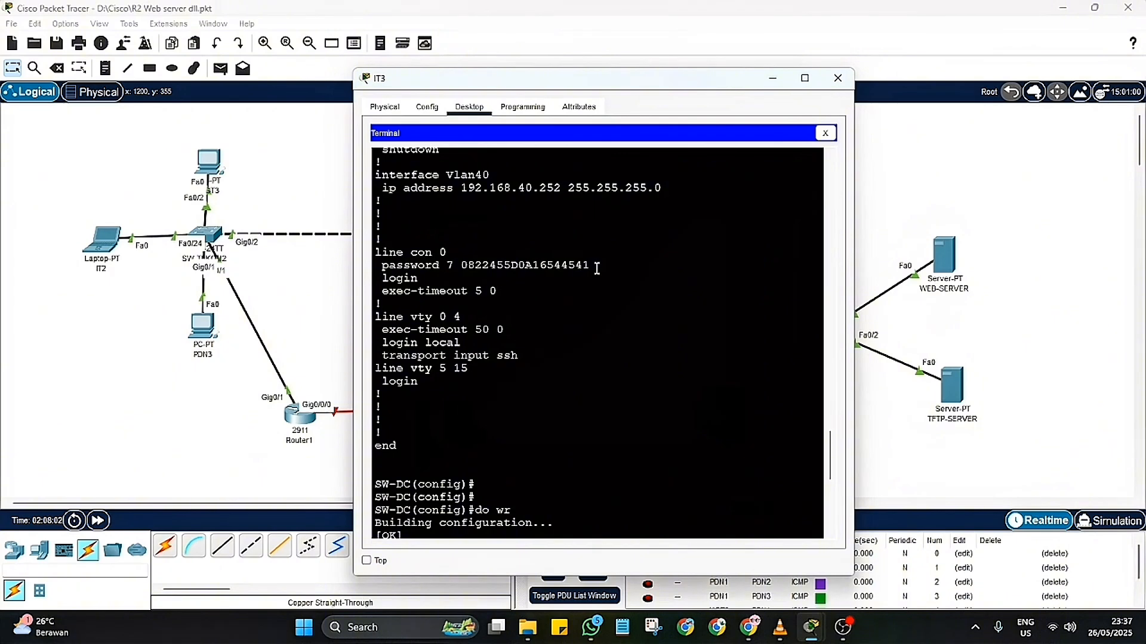
Step: Log in to the SW-DC console with the console password, then enter privileged mode with the enable password
scroll(685, 305, "down", 3)
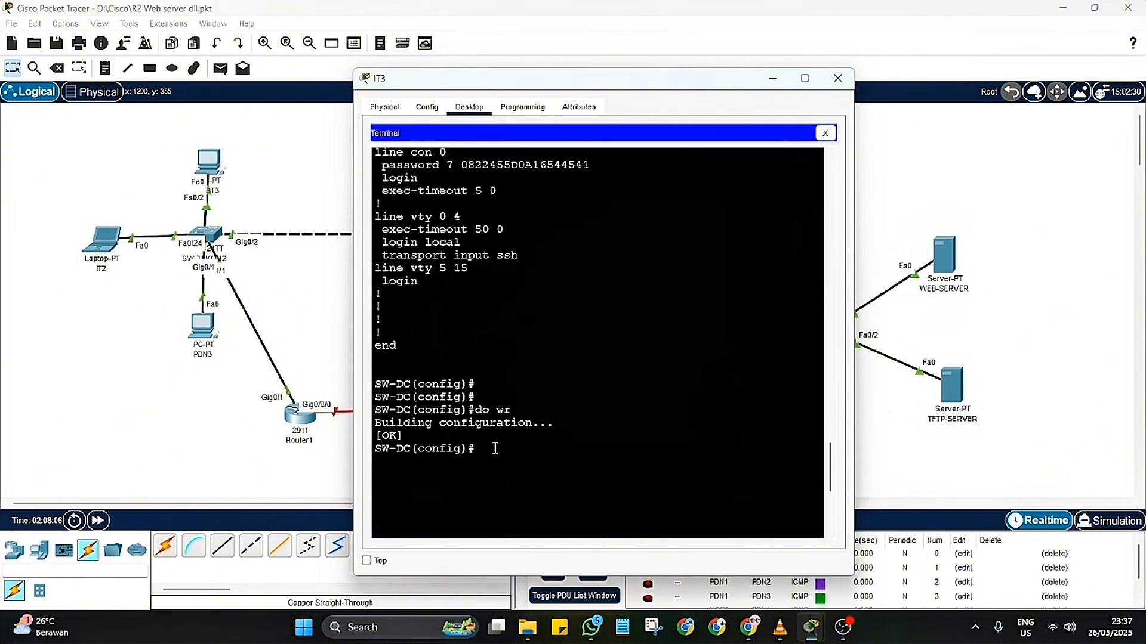
key("Return")
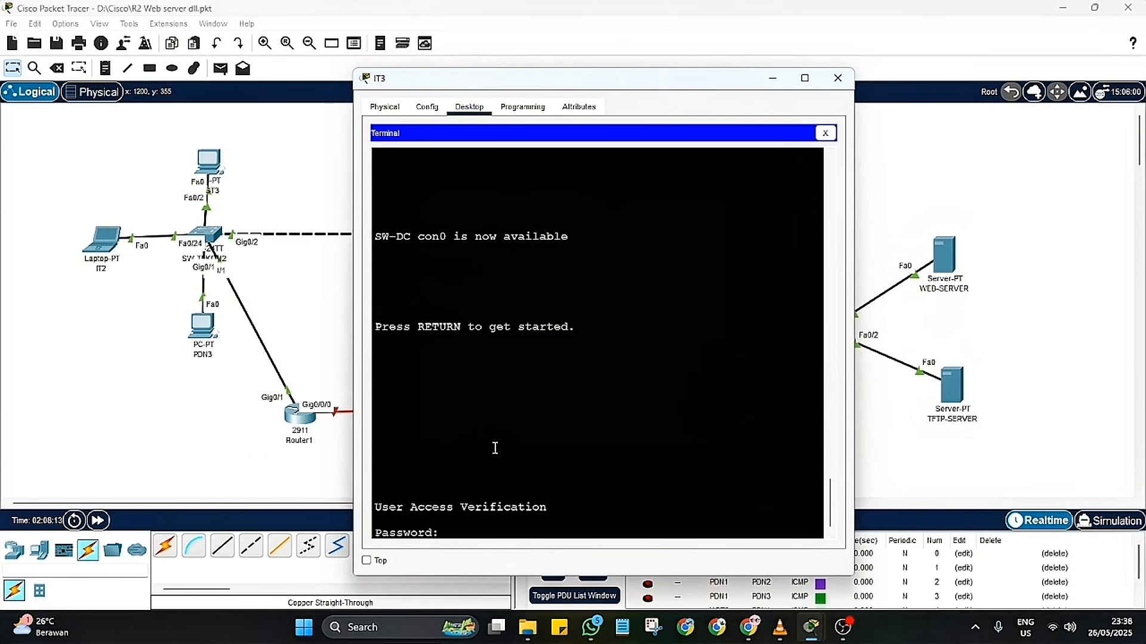
key("Return")
type("e")
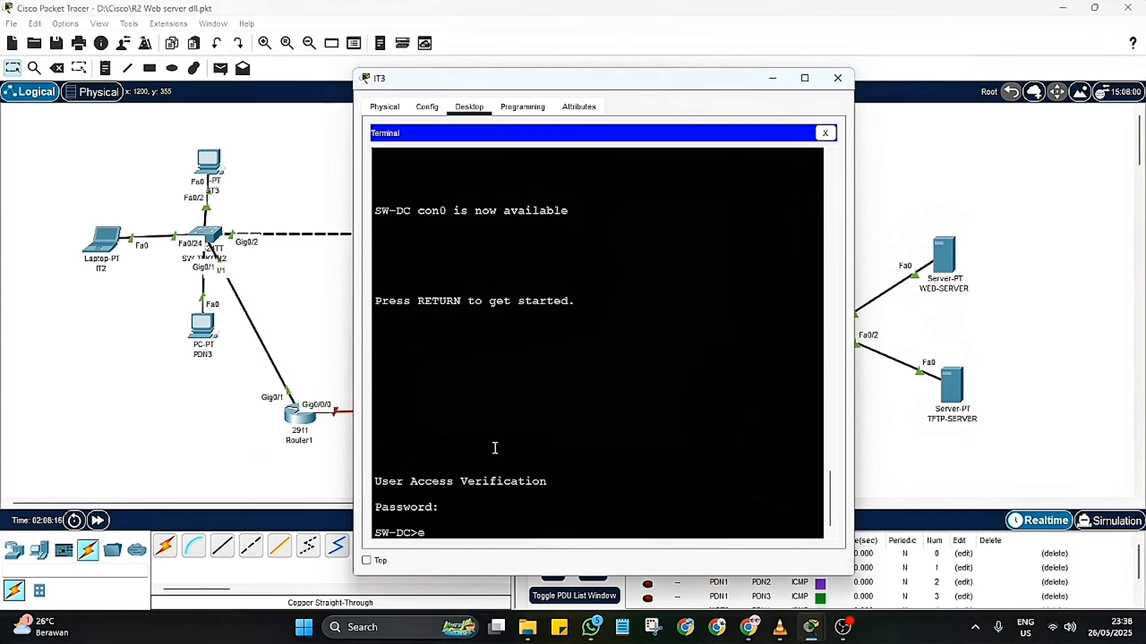
type("n")
key("Return")
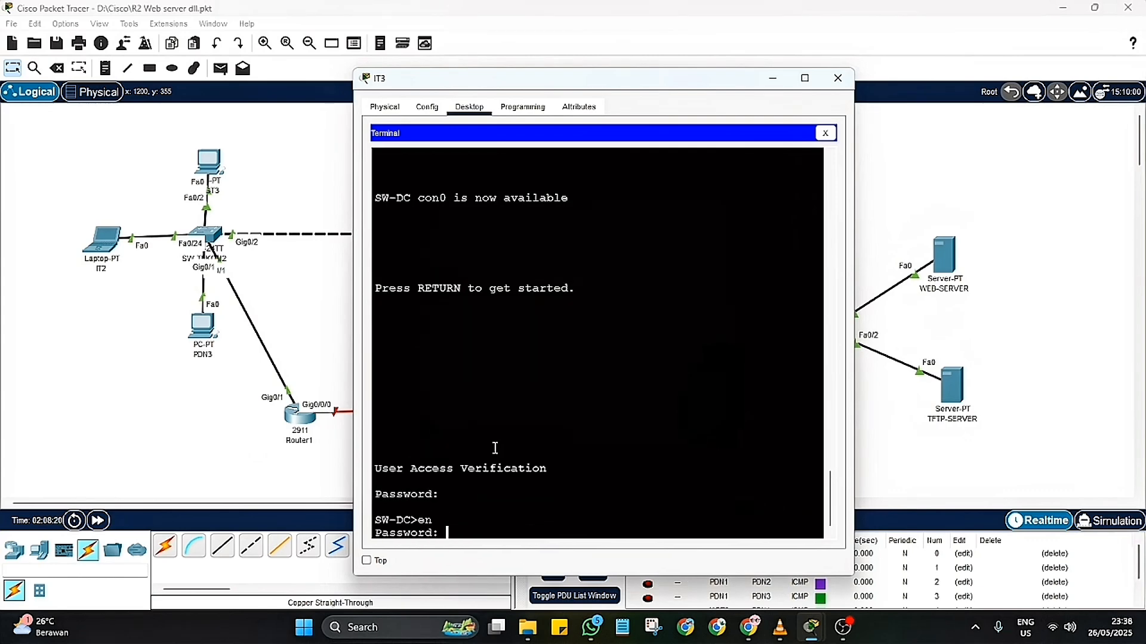
key("Return")
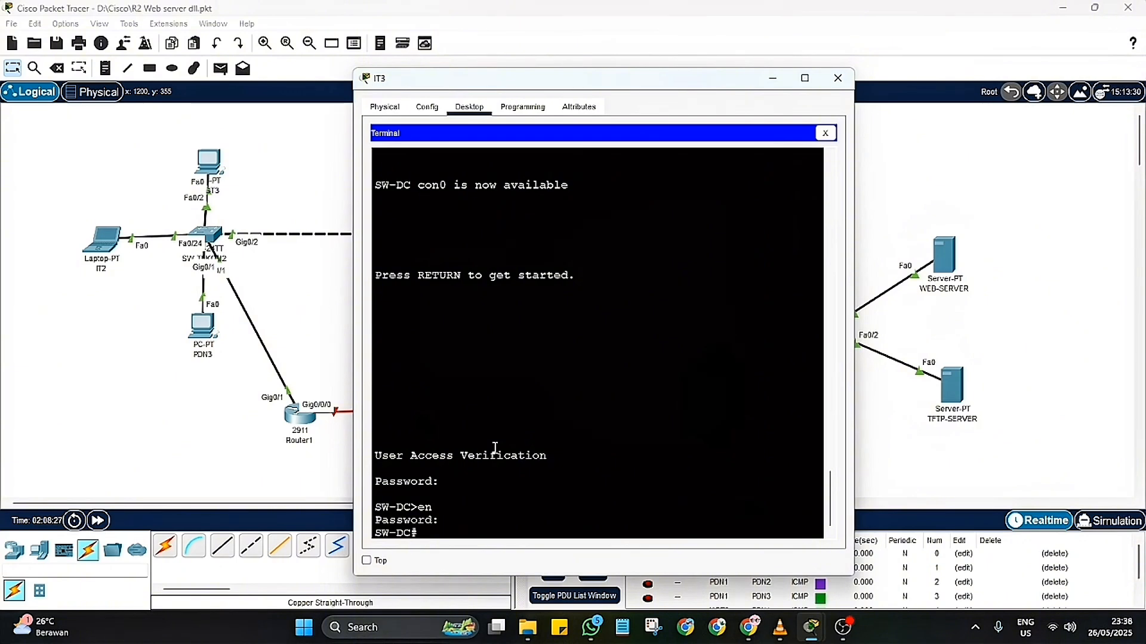
Step: Close the IT3 window and delete the console cable between IT3 and SW-DC
left_click(837, 78)
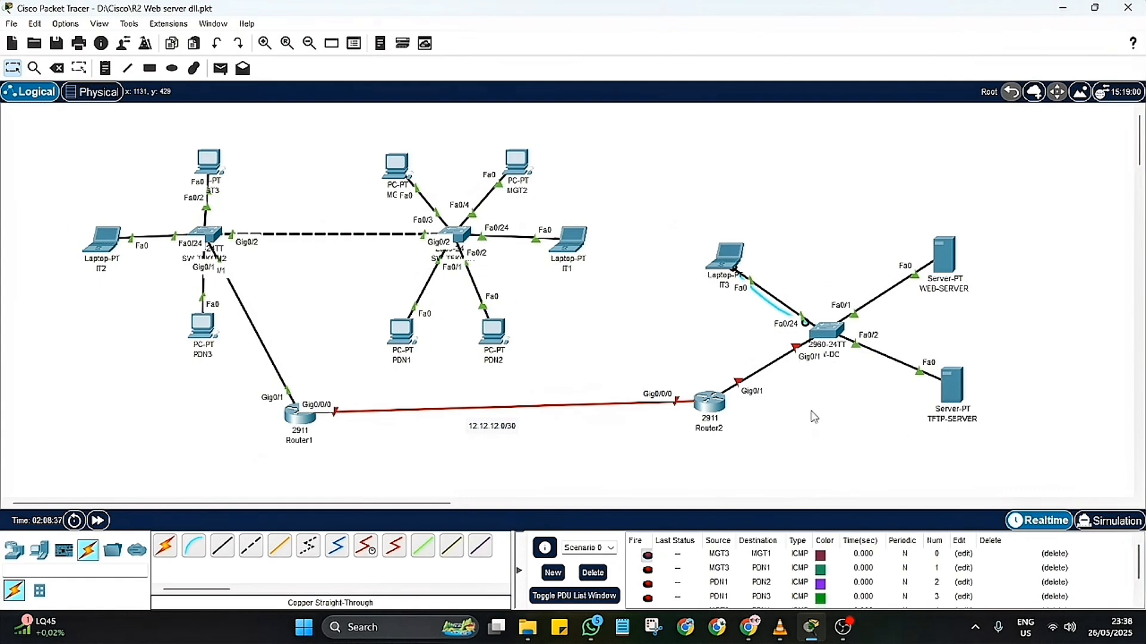
left_click(58, 68)
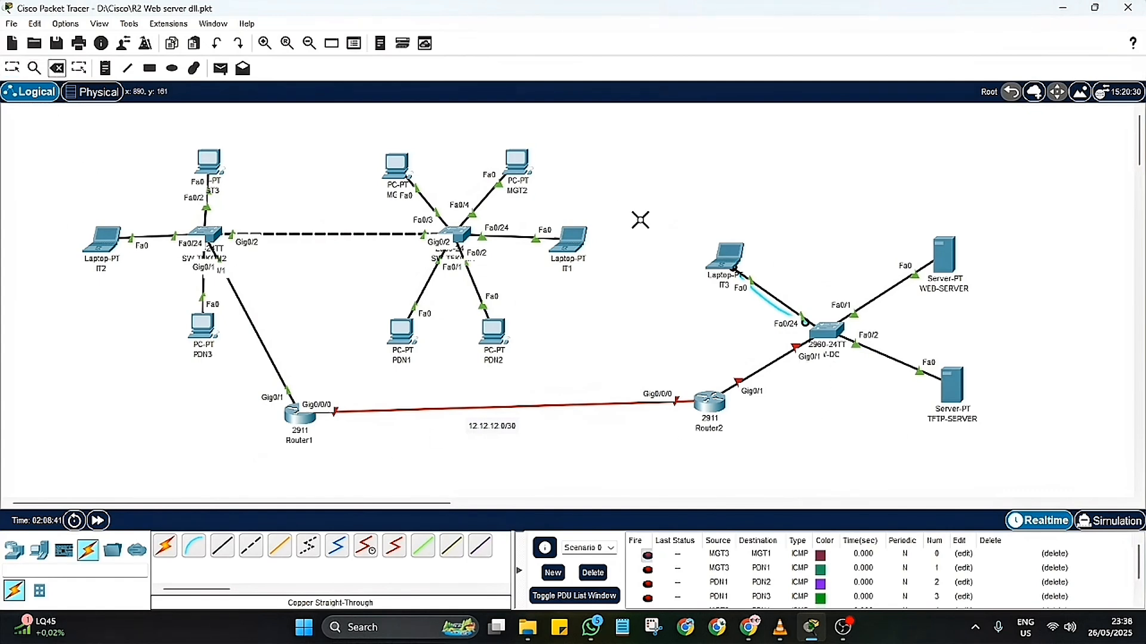
left_click(12, 67)
Step: Connect a console cable from Router2's Console port to laptop IT3
left_click(190, 552)
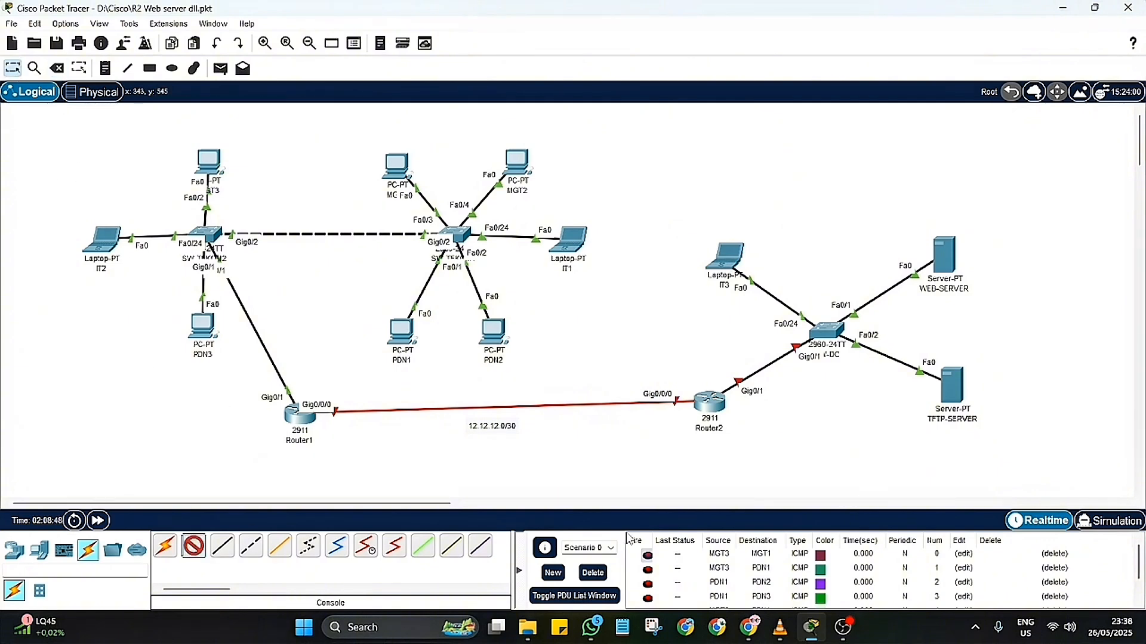
left_click(713, 404)
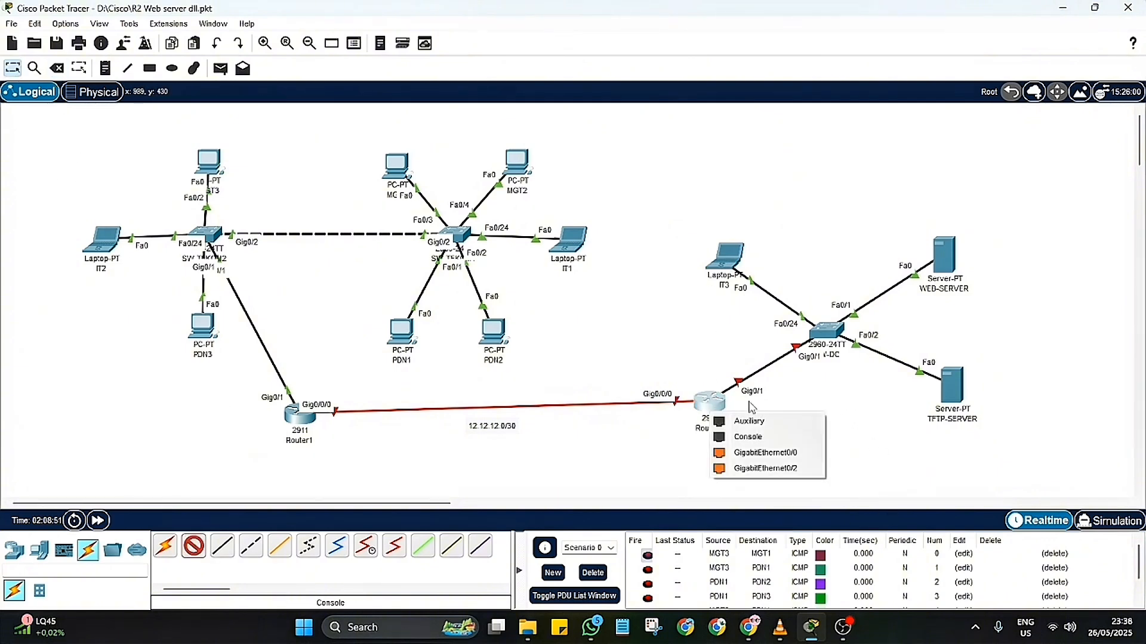
left_click(753, 417)
left_click(724, 267)
left_click(759, 274)
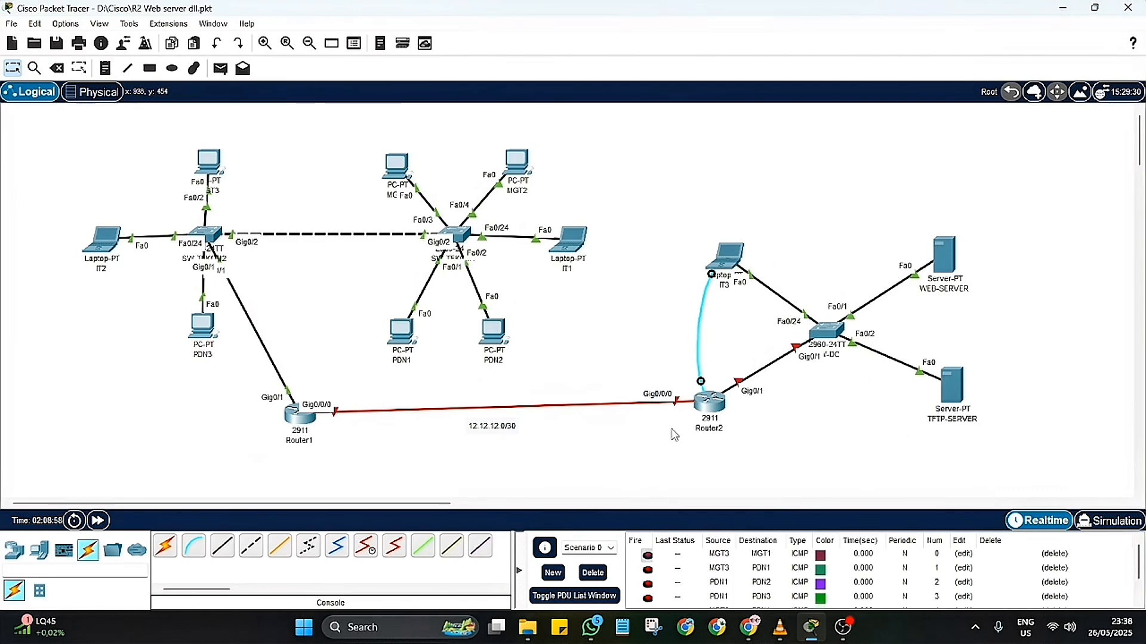
Step: Open a terminal session from IT3 to Router2 at 9600 bits per second, 8 data bits, no parity and 1 stop bit
left_click(724, 257)
left_click(642, 192)
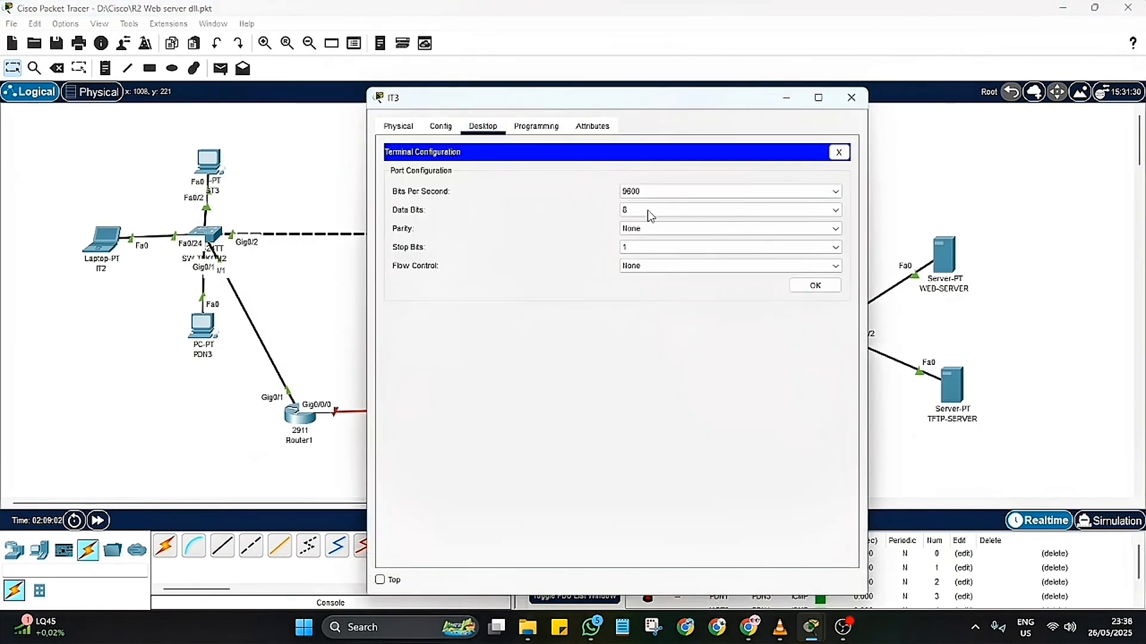
left_click(819, 285)
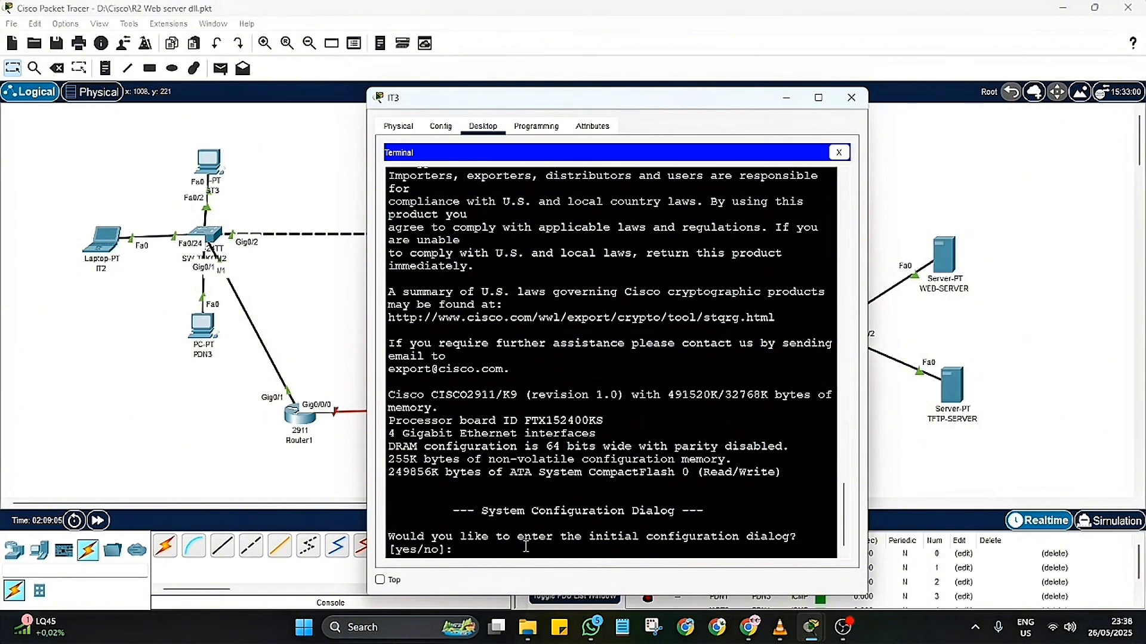
Step: Decline the router's initial configuration dialog, then enter privileged mode and global configuration mode
type("no")
key("Return")
key("Return")
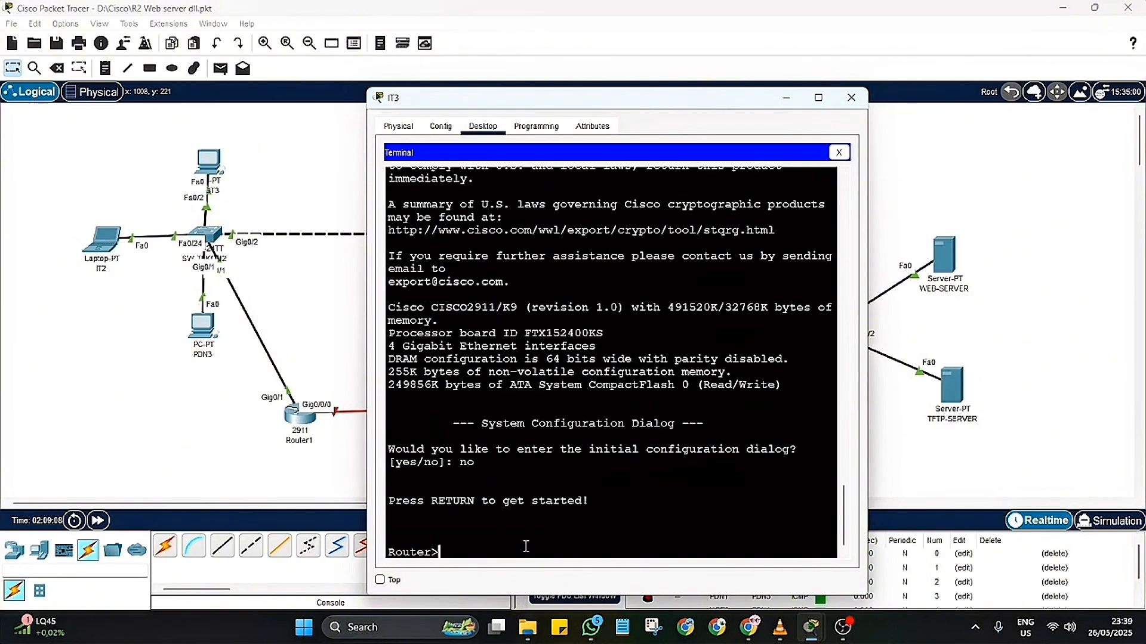
type("en")
key("Return")
type("con")
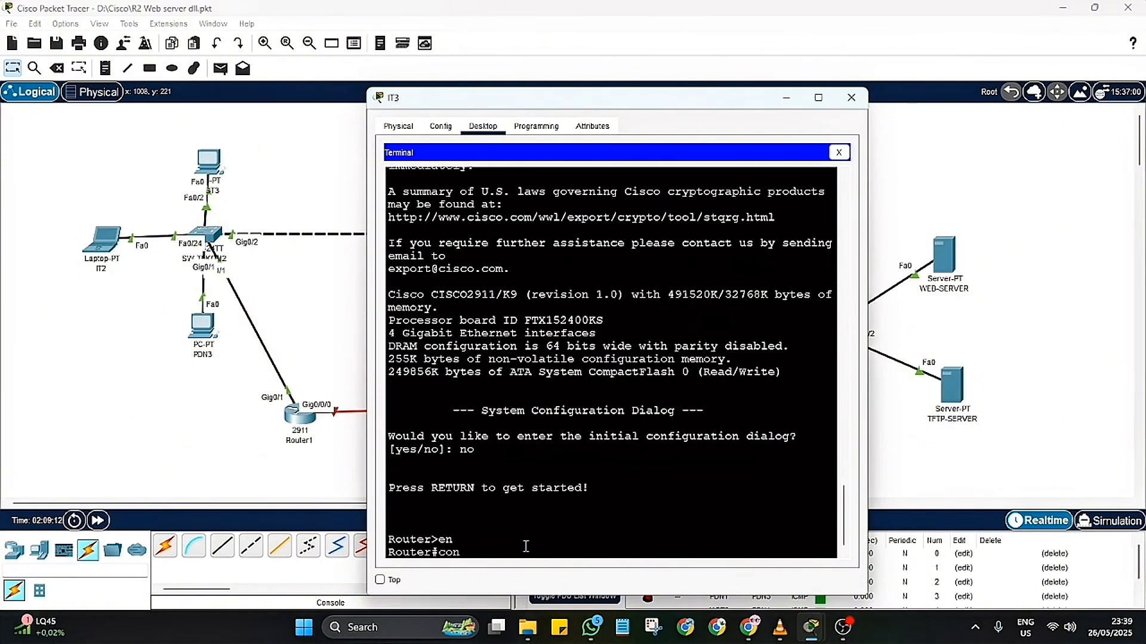
type("f t")
key("Return")
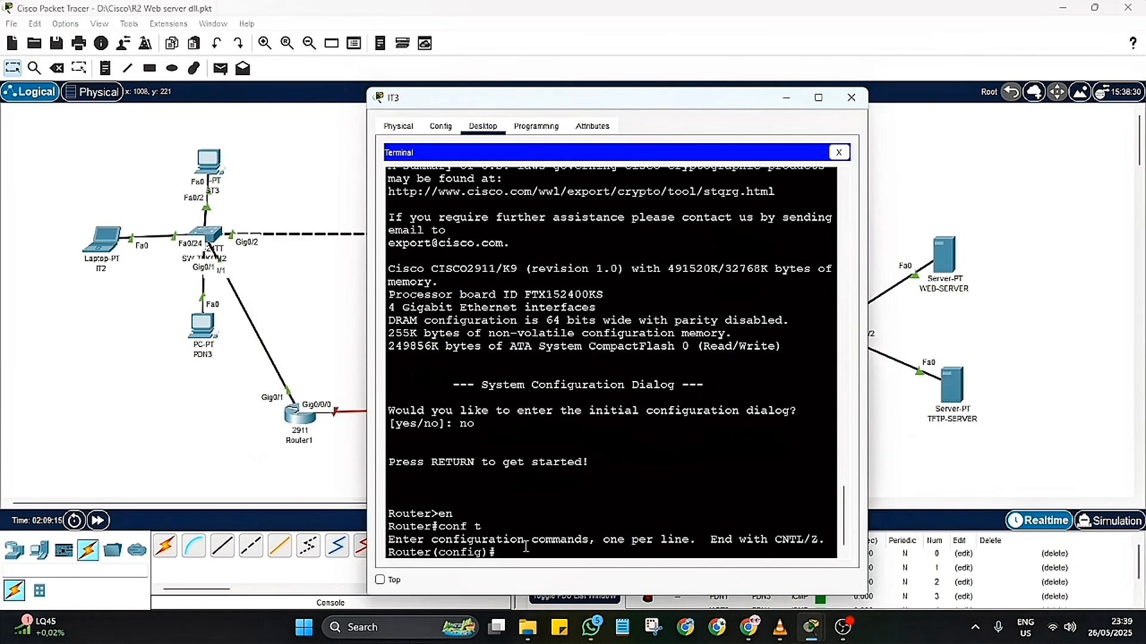
Step: Set the router's hostname to R2
type("hostname R2")
key("Return")
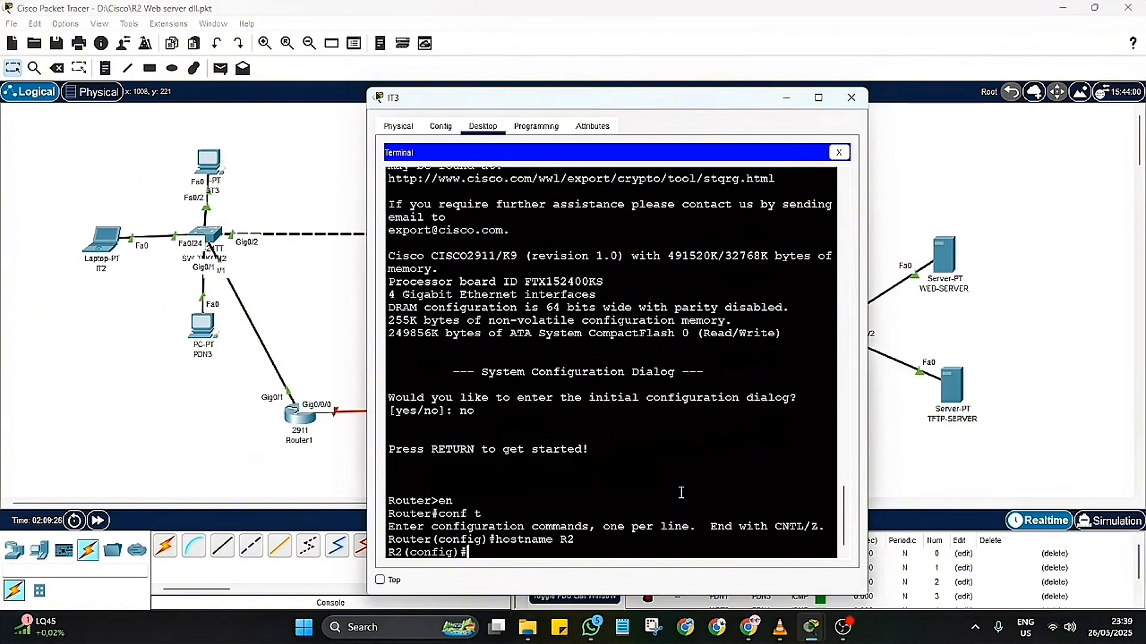
Step: Enable interface gi0/1 with no shutdown and return to global configuration mode
type("int gi0/1")
key("Return")
type("no sh")
key("Return")
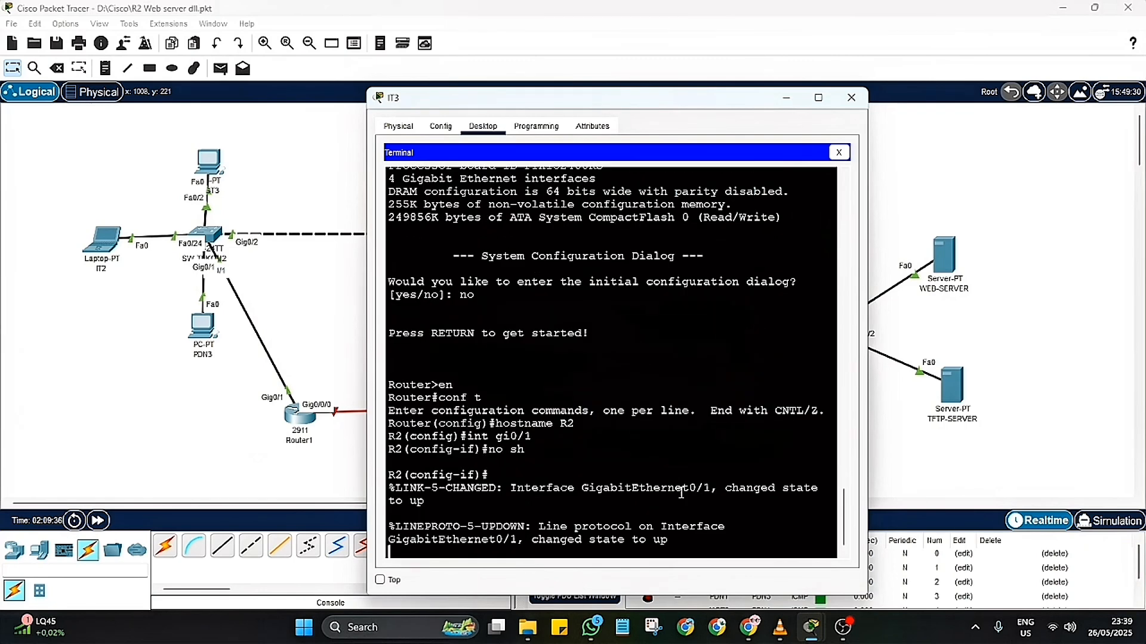
key("Return")
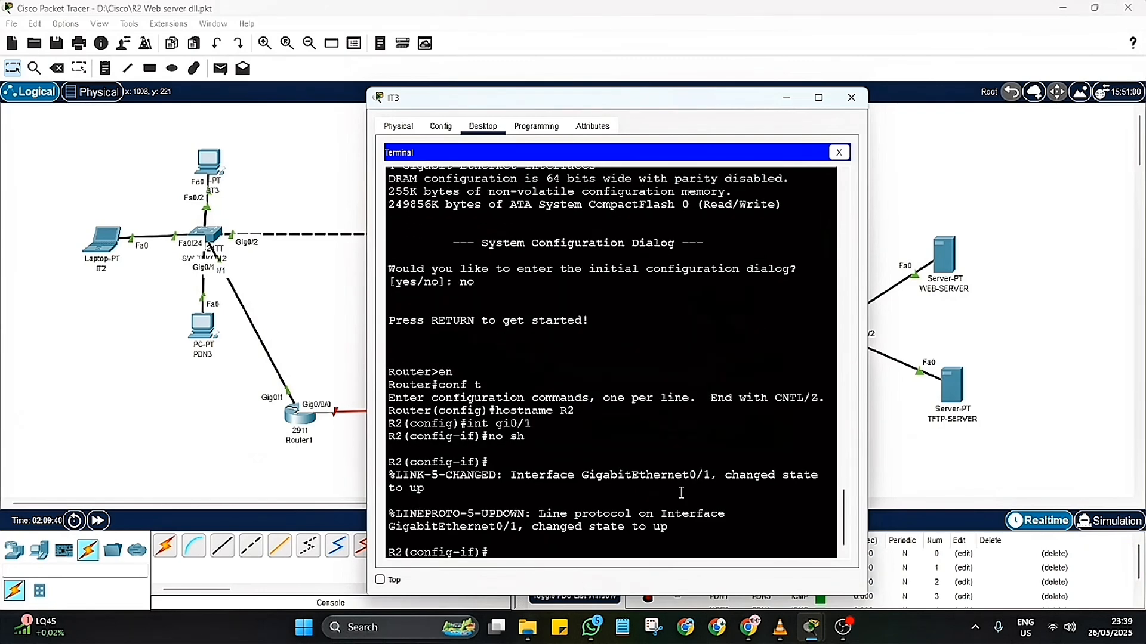
type("ex")
key("Return")
Step: Show the brief IP interface list from configuration mode and check the status of GigabitEthernet0/1
type("do sh")
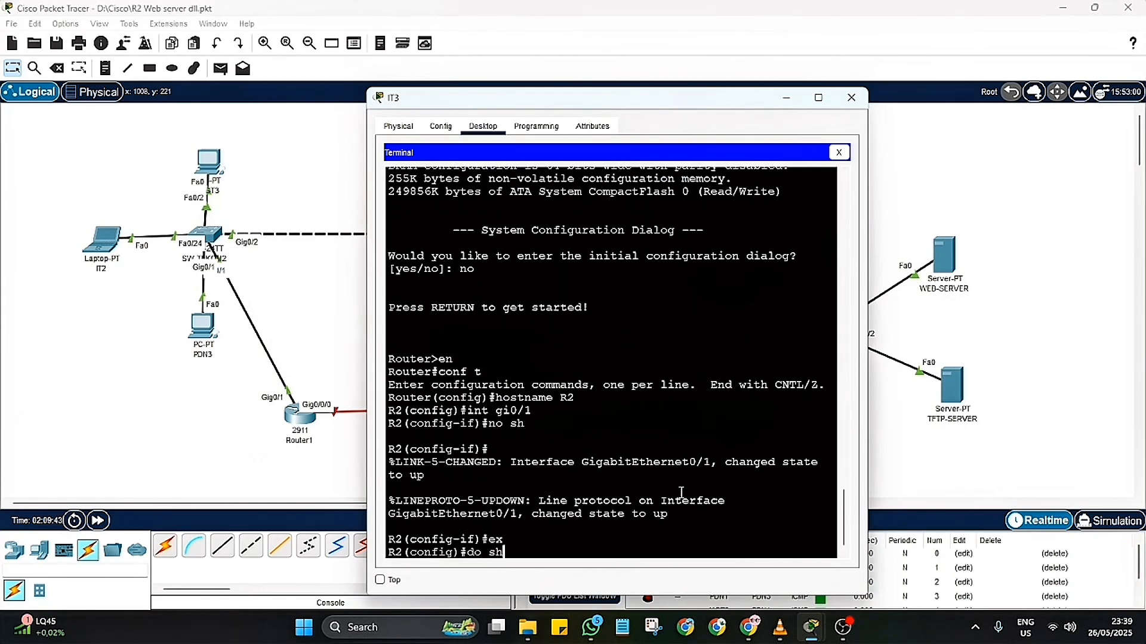
type(" ip int br")
key("Return")
left_click_drag(761, 449, 385, 449)
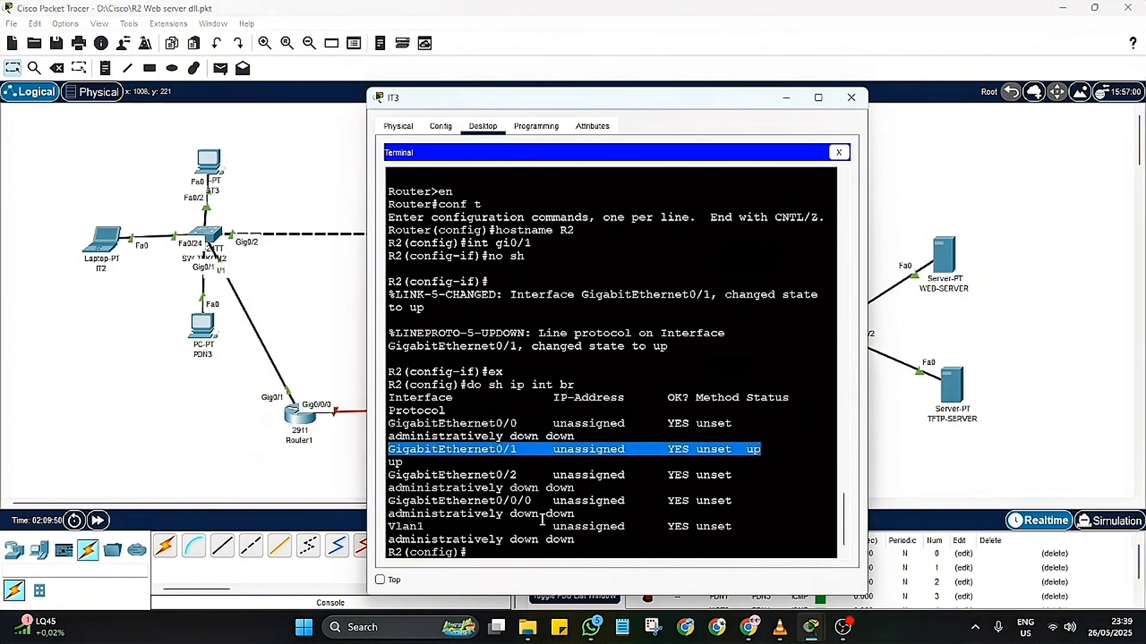
left_click(531, 554)
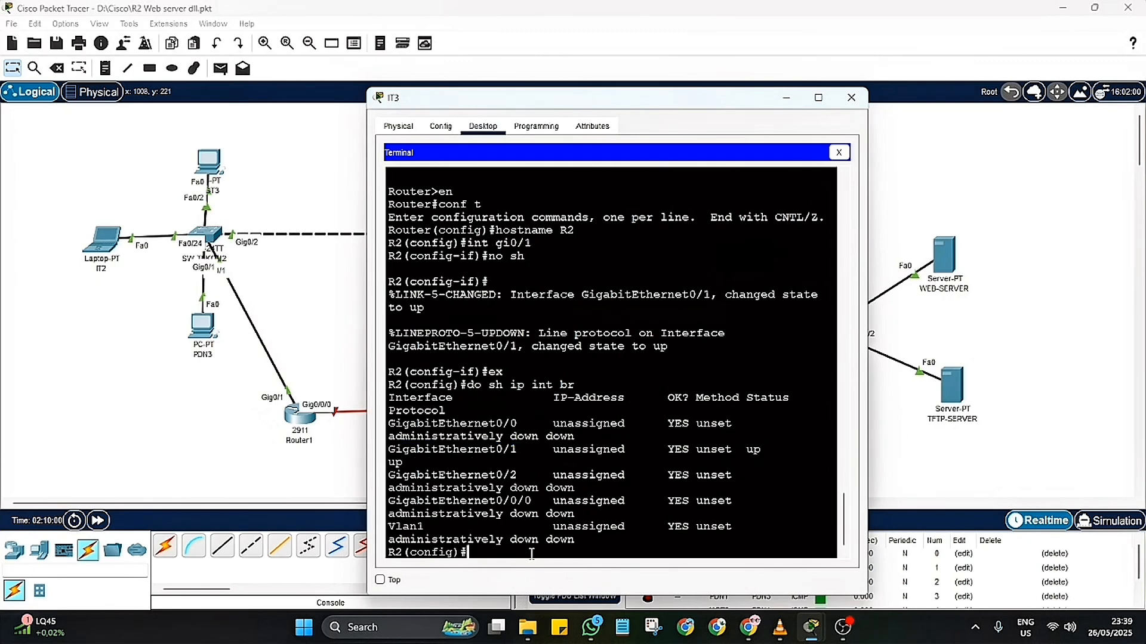
Step: Create subinterface gi0/1.40 with dot1Q encapsulation for VLAN 40, then return to global configuration mode
type("int gi0/1.40")
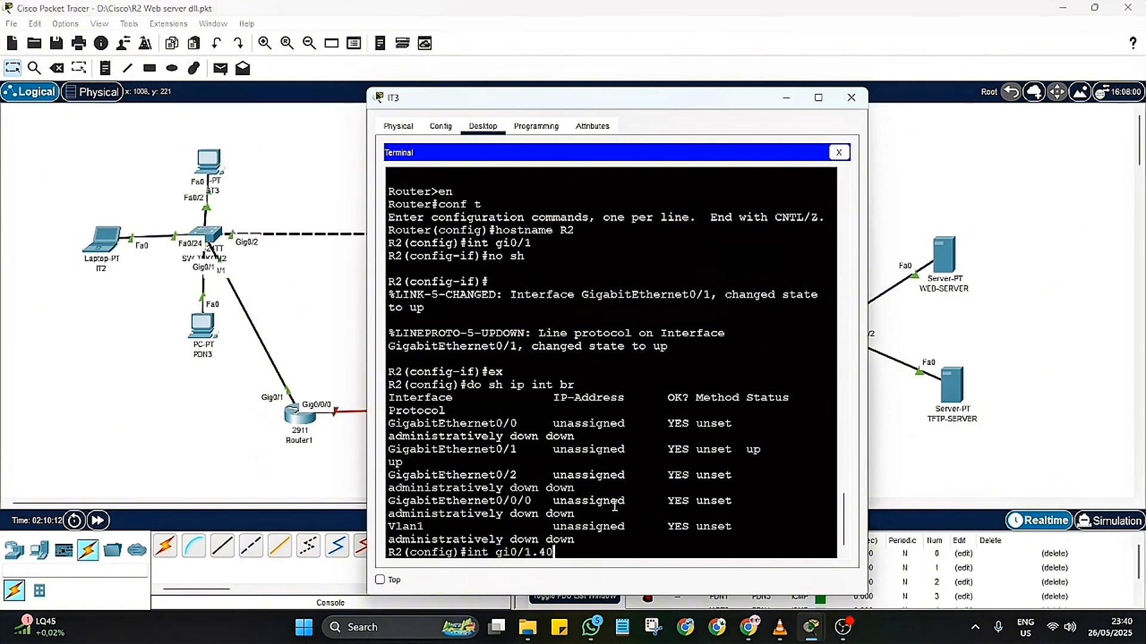
key("Return")
key("Return")
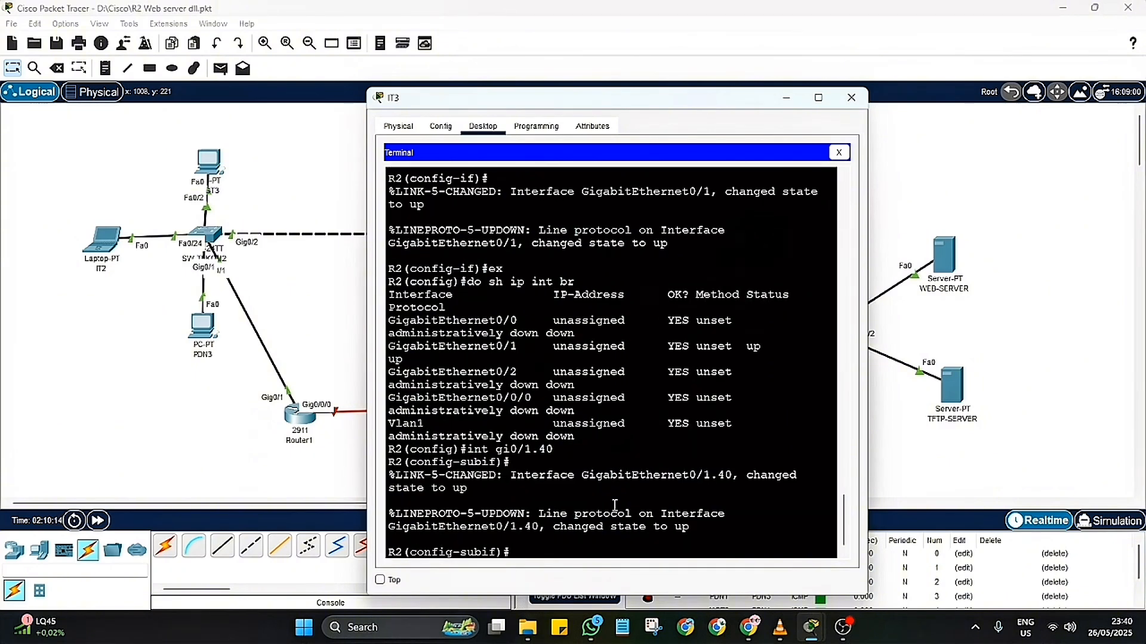
type("encap")
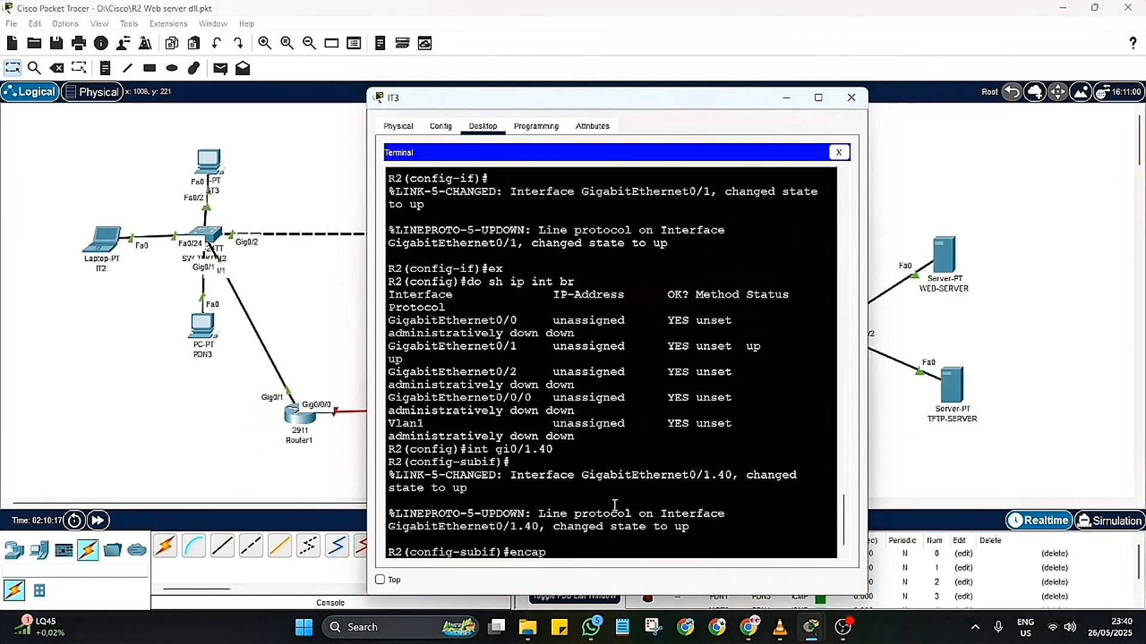
type("sulation")
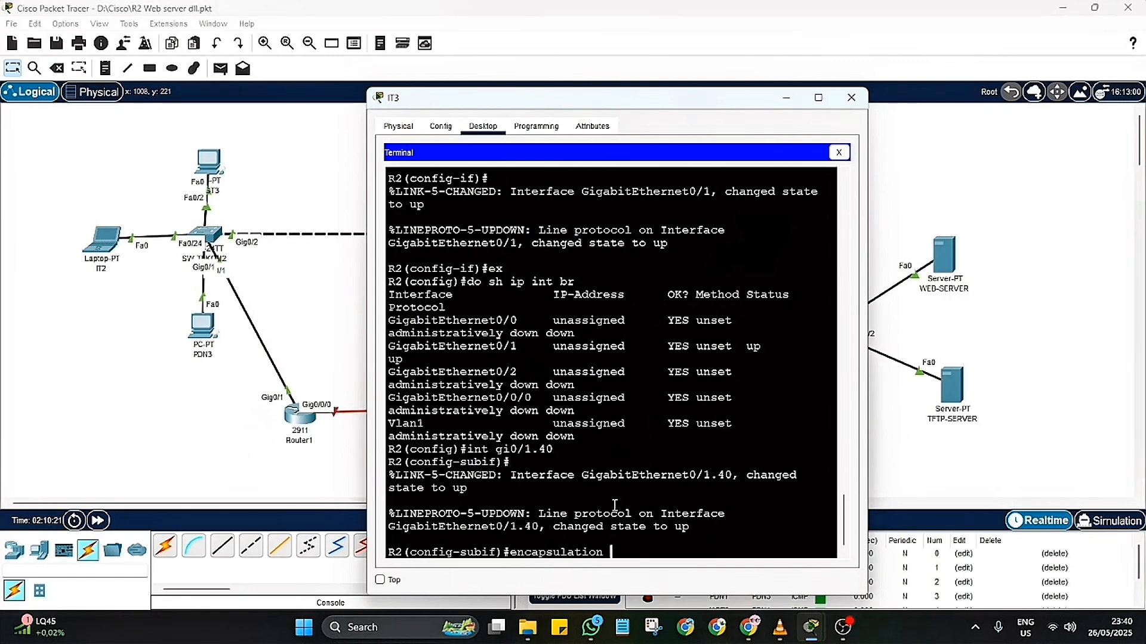
type(" dot1Q 40")
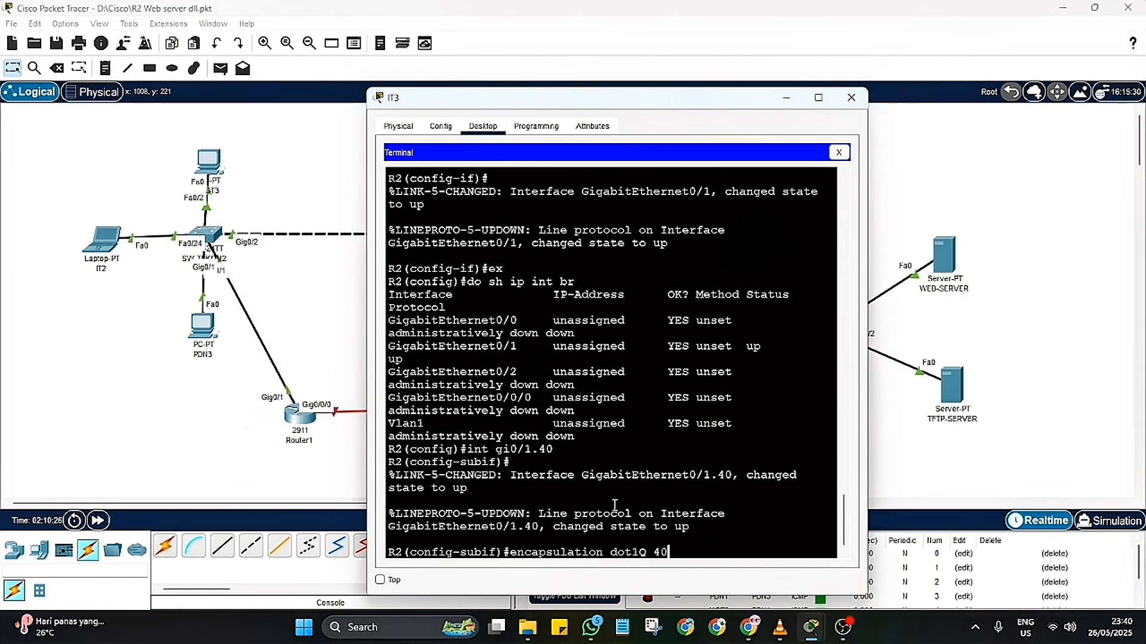
key("Return")
type("ex")
key("Return")
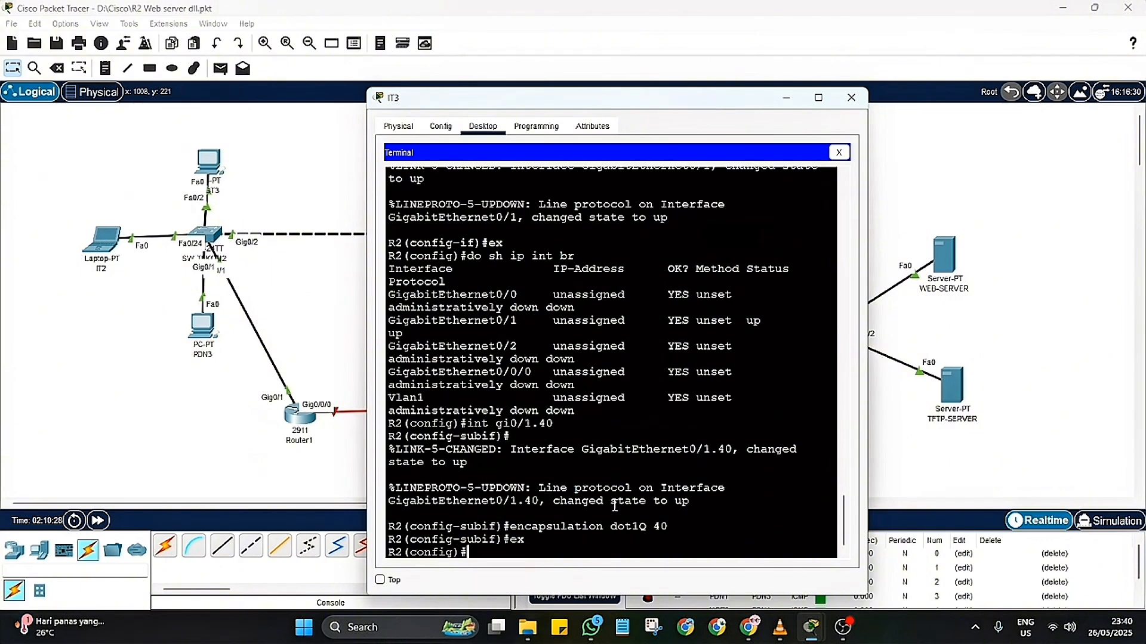
type("ip gi0")
type("/1/")
key("Return")
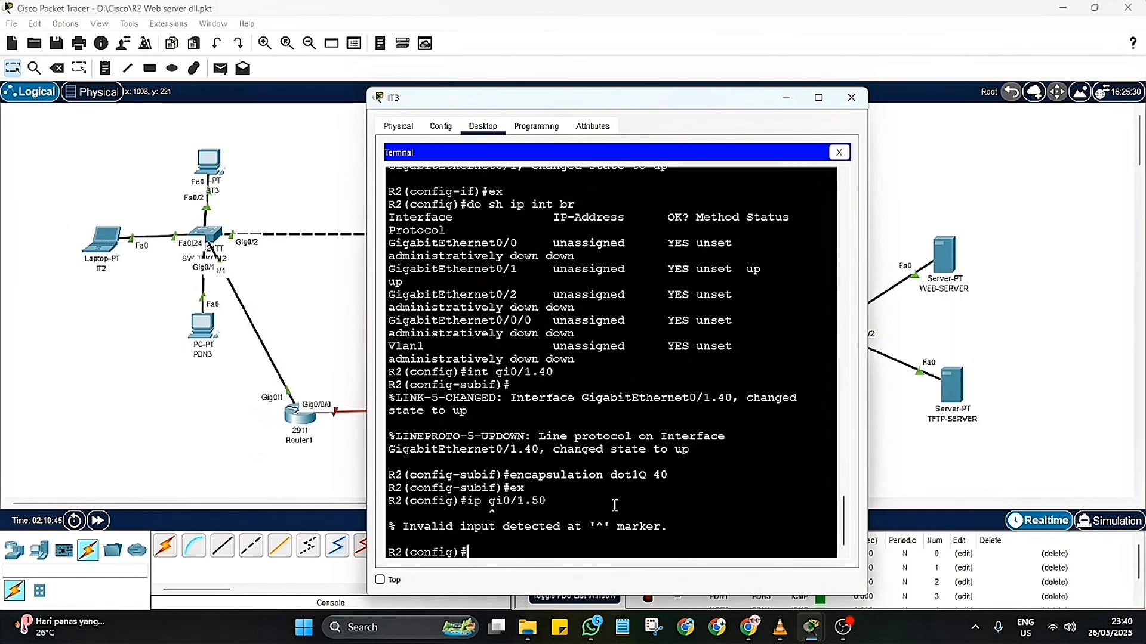
type("ex")
key("Return")
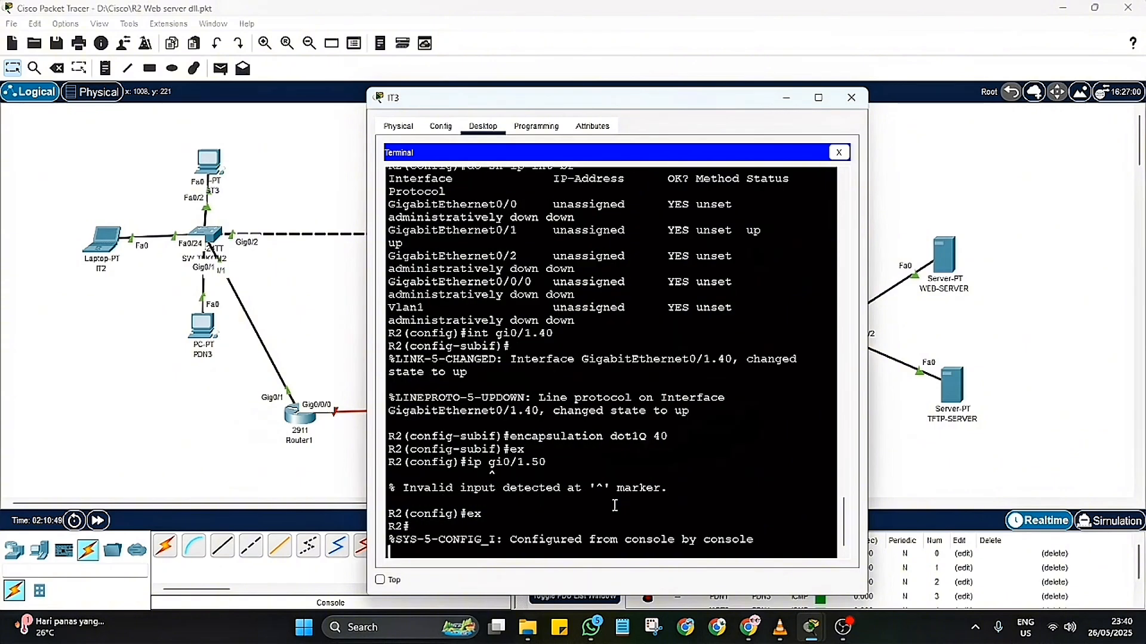
key("Return")
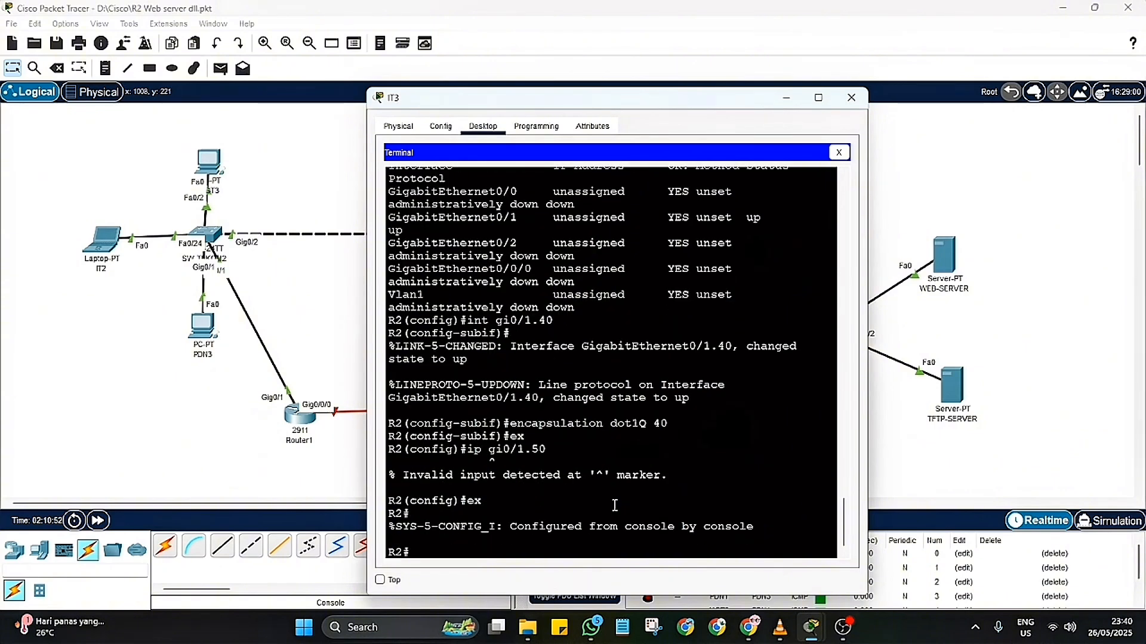
type("con")
key("BackSpace")
type("f t")
key("Return")
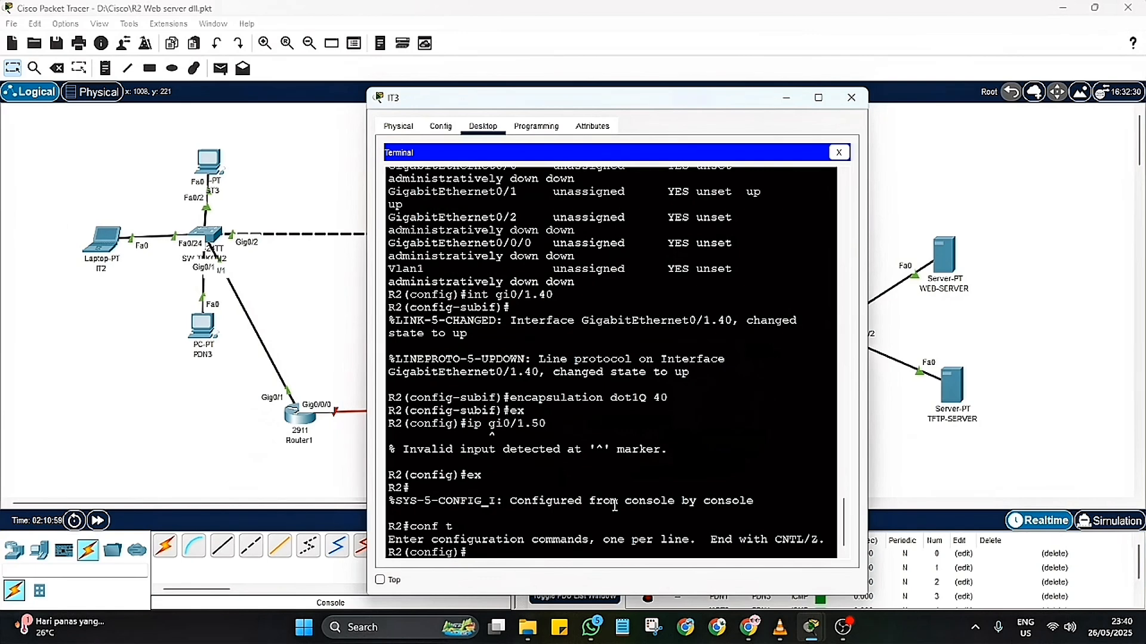
type("ig)#")
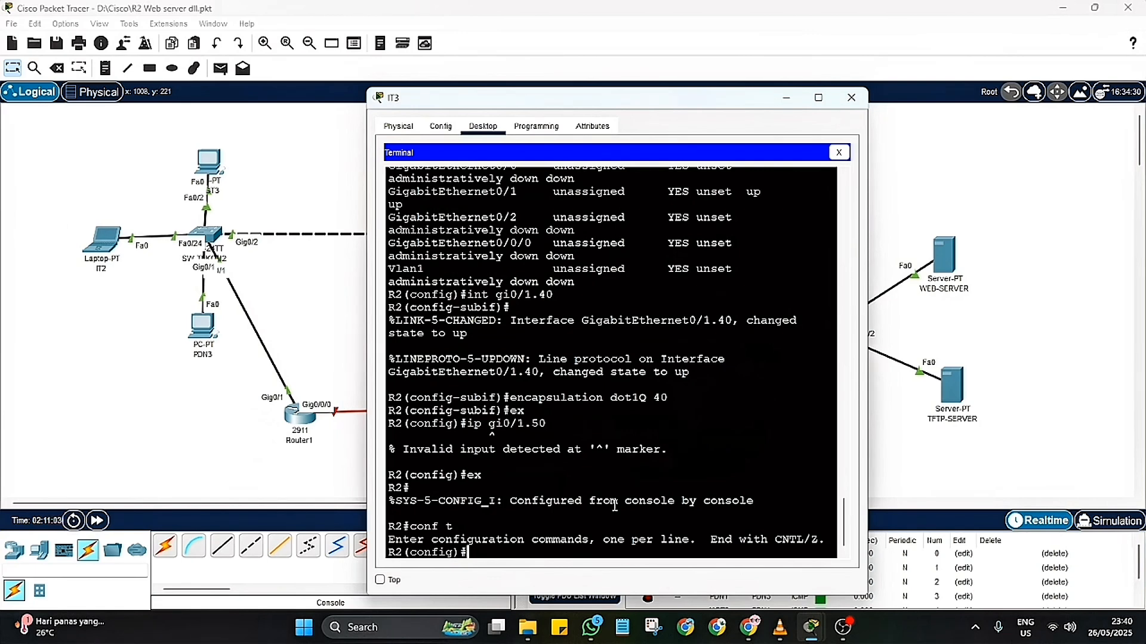
type("i")
type("nt")
type(" gi0/5-")
Step: Create subinterface gi0/1.50 and assign it dot1Q encapsulation for VLAN 50
key("BackSpace")
key("BackSpace")
type("1.50")
key("Return")
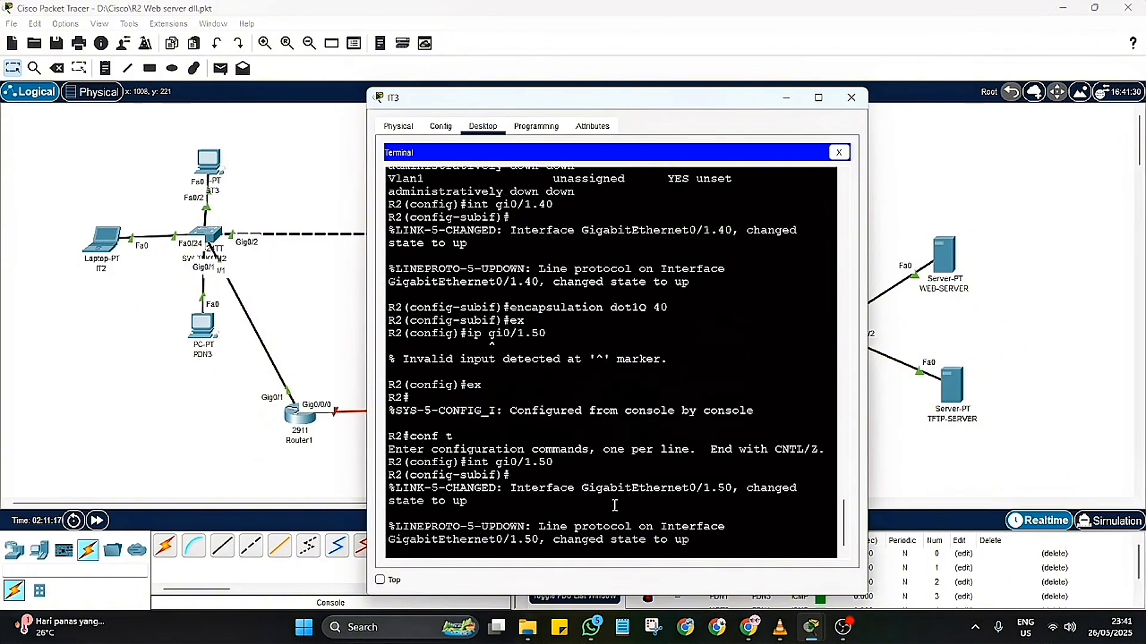
type("enca")
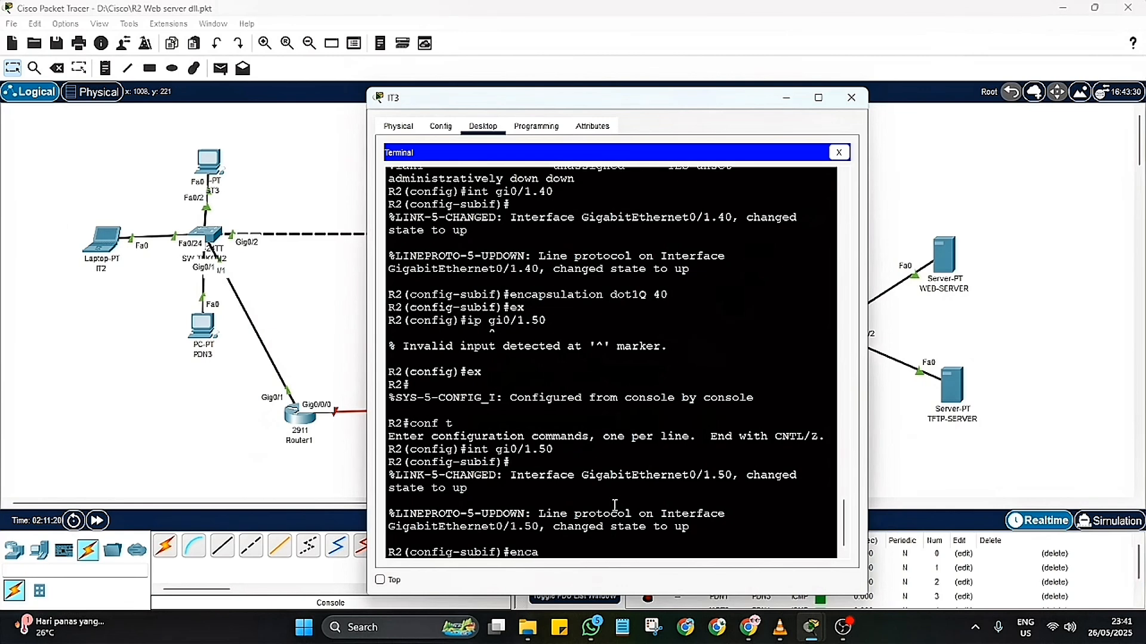
type("psult")
type("tion dot1Q")
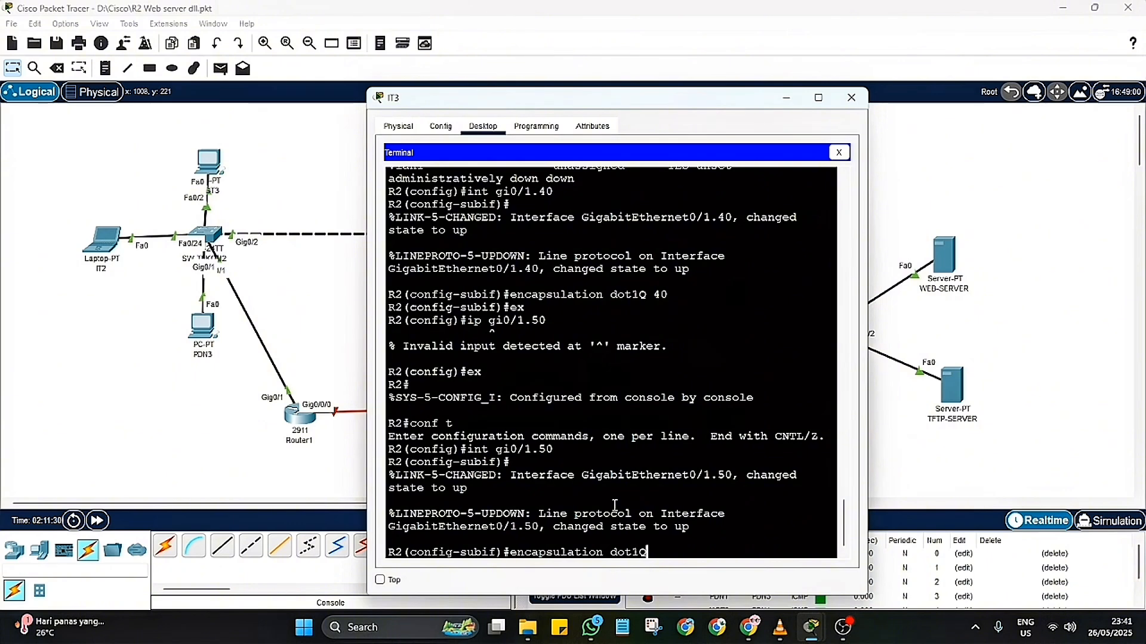
type(" 50")
key("Return")
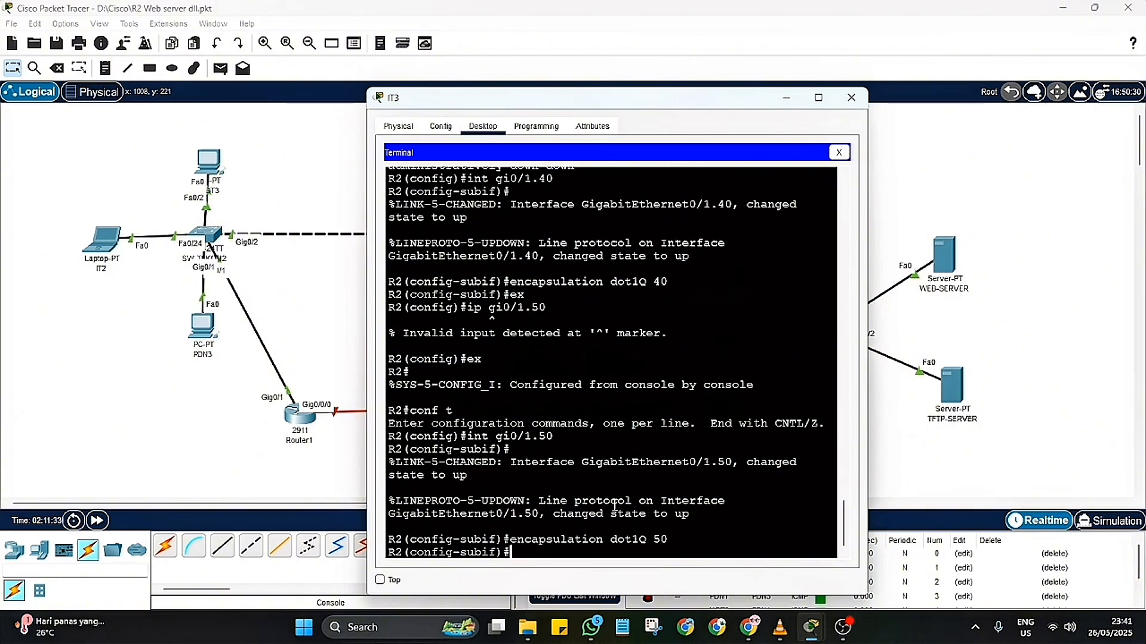
Step: Assign IP address 192.168.50.1 with mask 255.255.255.0 to subinterface gi0/1.50 and leave its configuration
type("ip add 192.168")
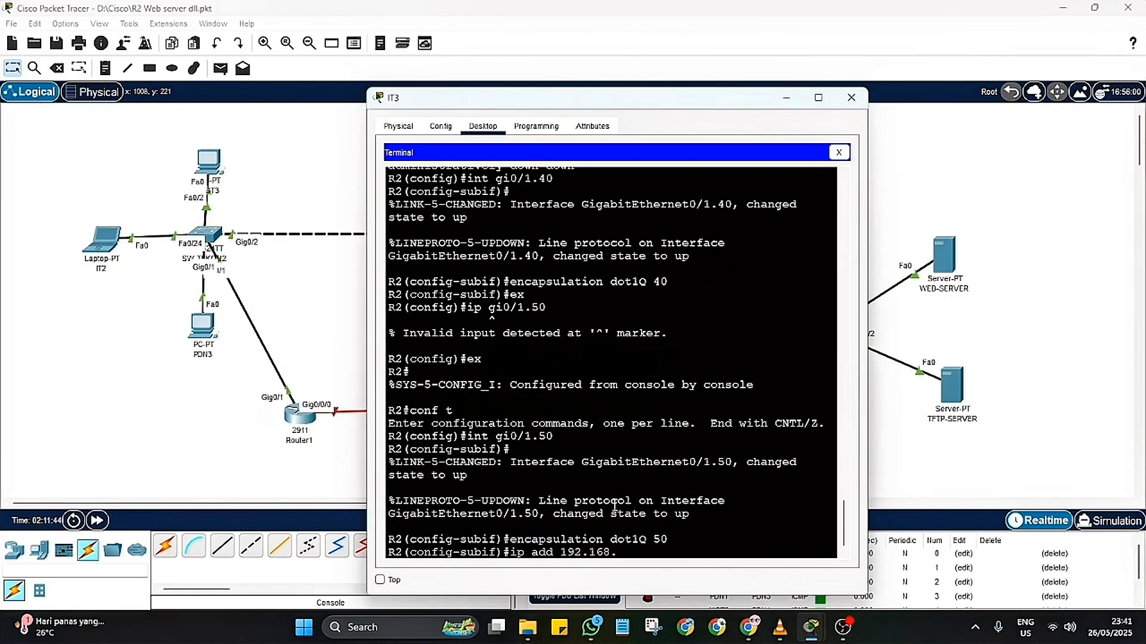
type(".50.1 255.255.255.0")
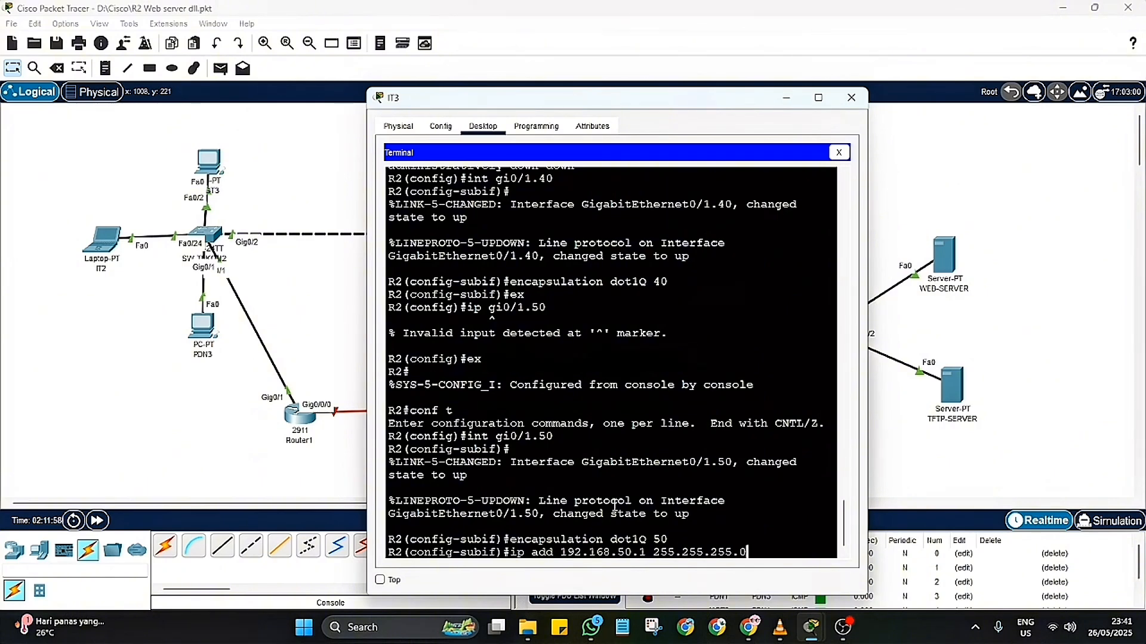
key("Return")
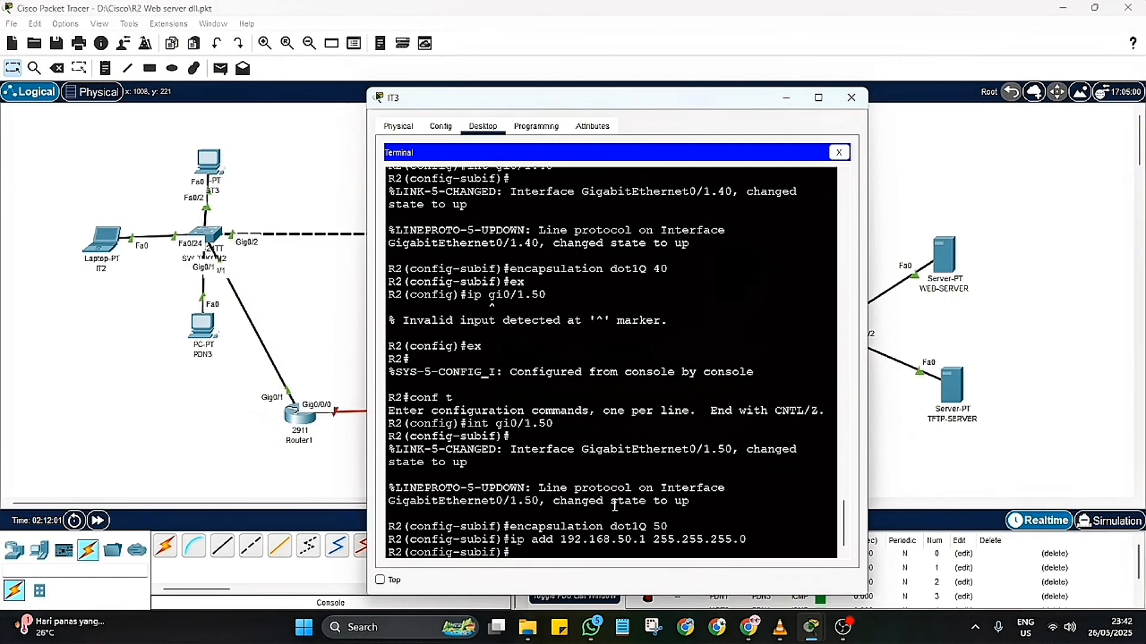
type("ex")
key("Return")
Step: Reopen subinterface gi0/1.40 and apply dot1Q encapsulation for VLAN 40 again
type("it")
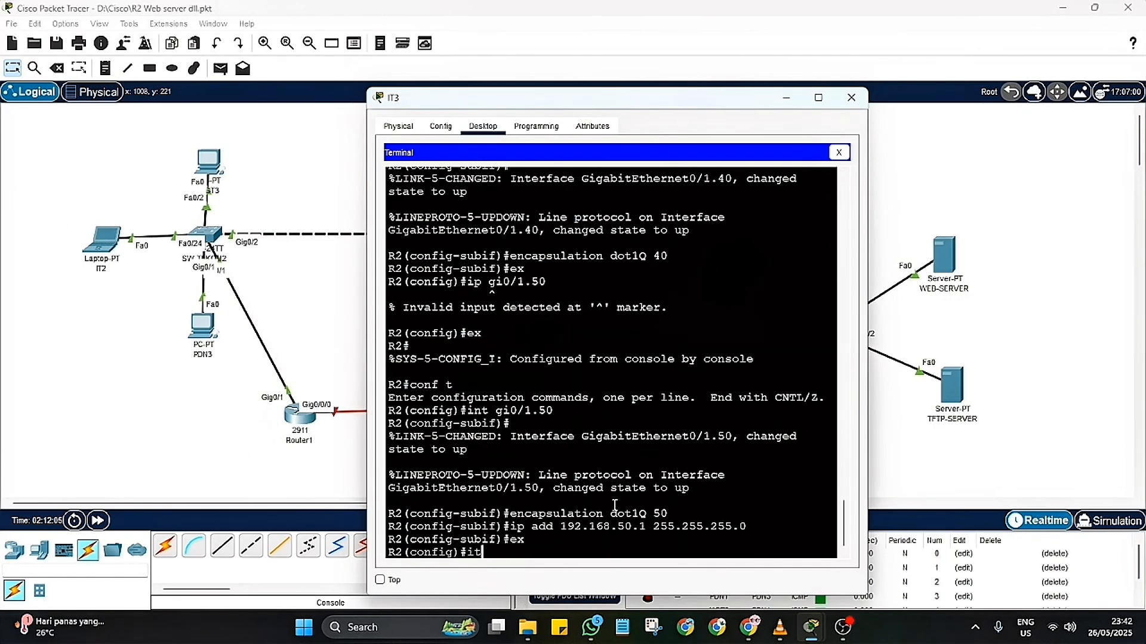
key("BackSpace")
type("nt gi0/1.40")
key("Return")
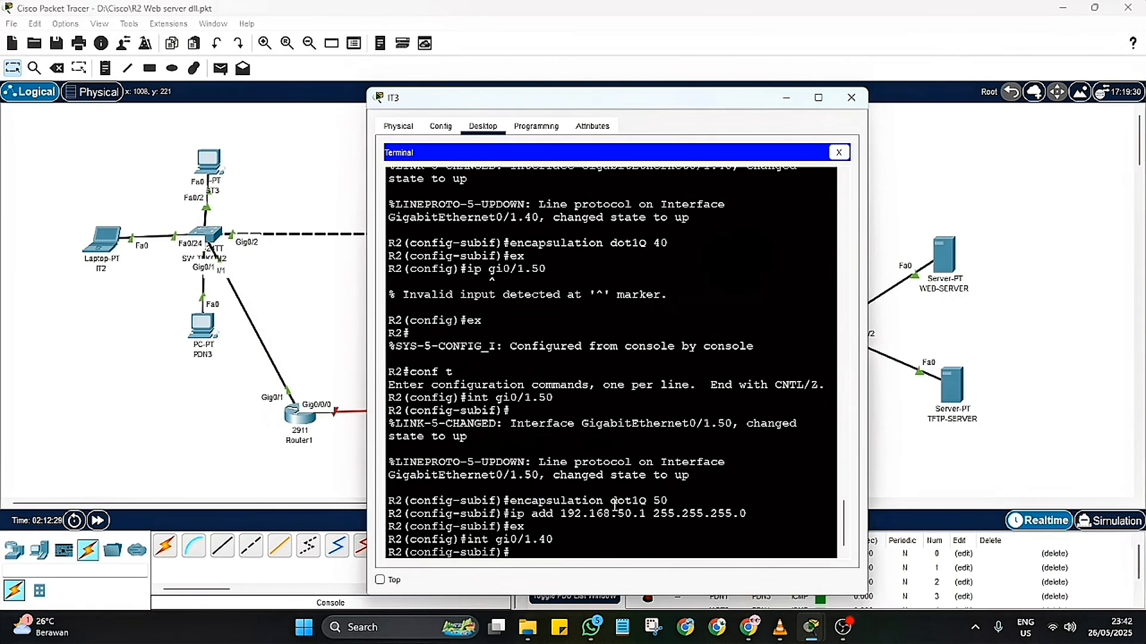
type("encapsulation dot")
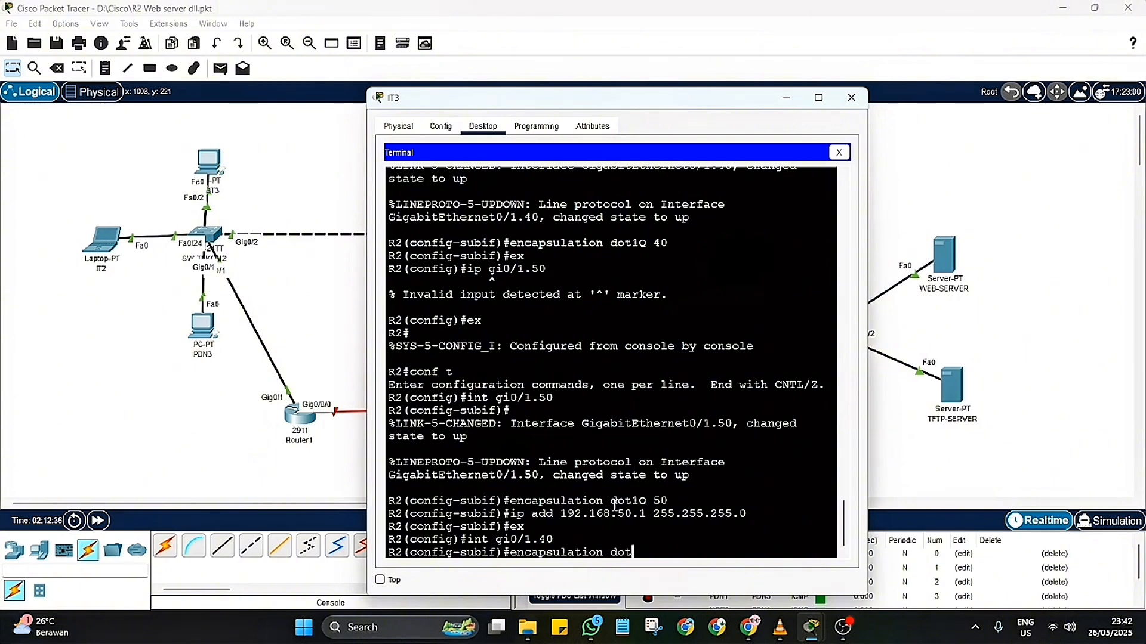
type("1Q 40")
key("Return")
Step: Assign IP address 192.168.40.1 with mask 255.255.255.0 to subinterface gi0/1.40 and leave its configuration
type("ip add")
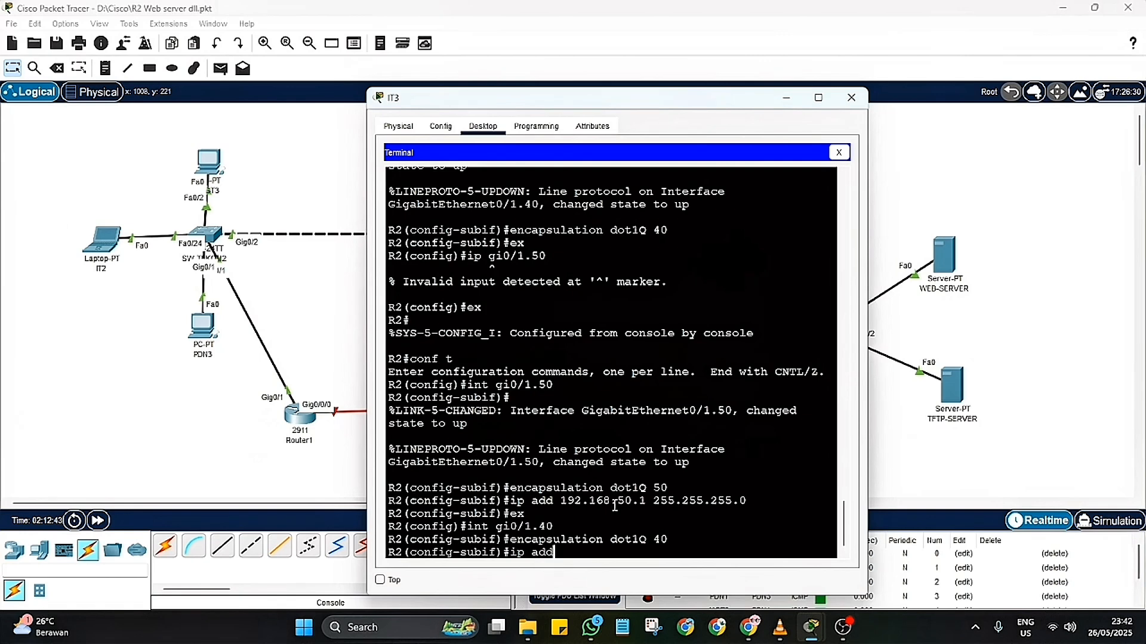
type(" 192.168.40.1 255.255.255.0")
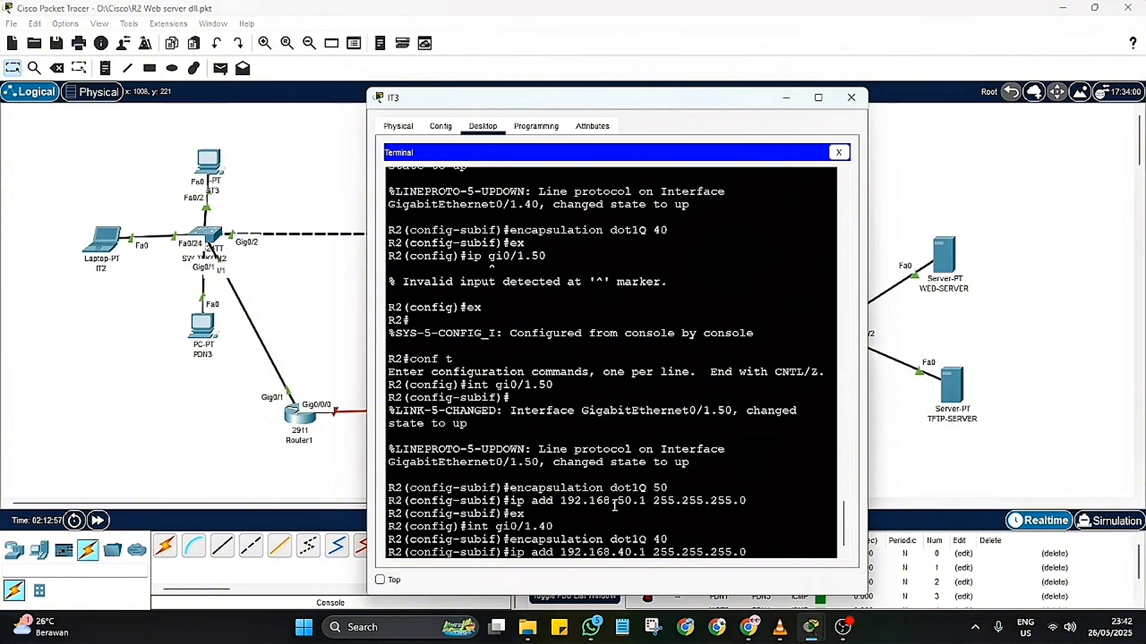
key("Return")
type("ex")
key("Return")
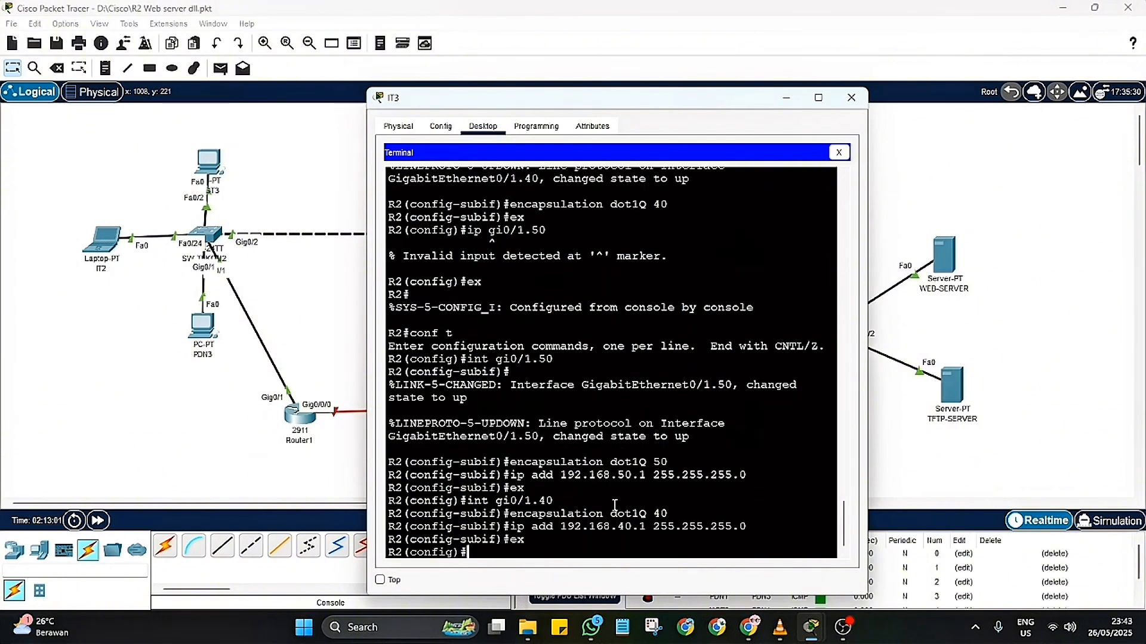
Step: Enter interface gi0/0/0 on R2 and bring it up with no shutdown
type("int gi")
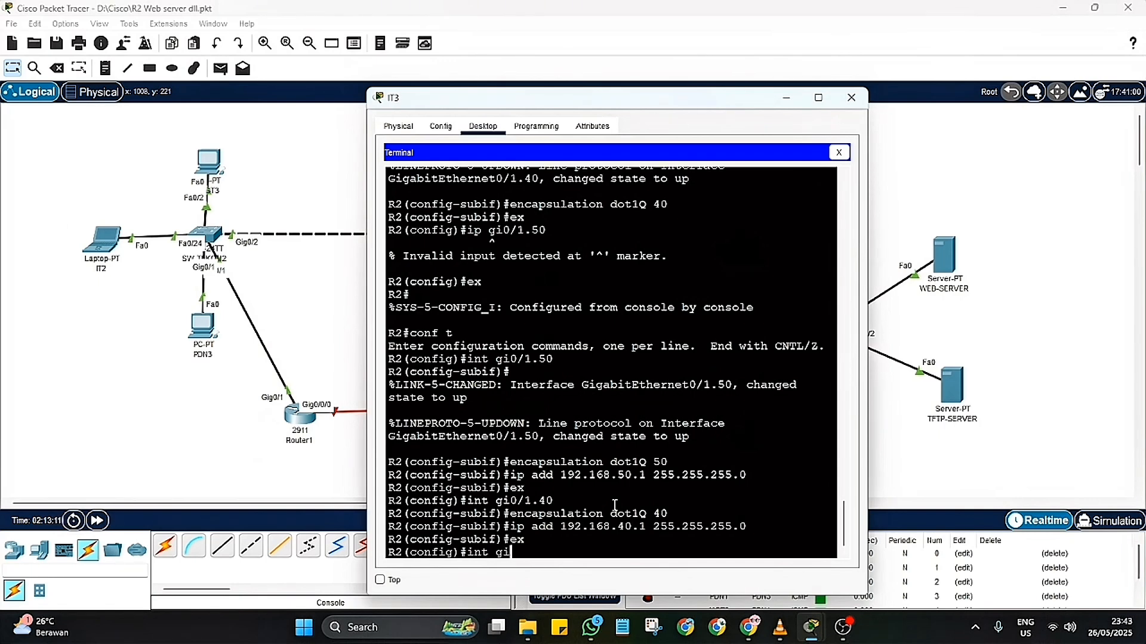
type("0/0/0")
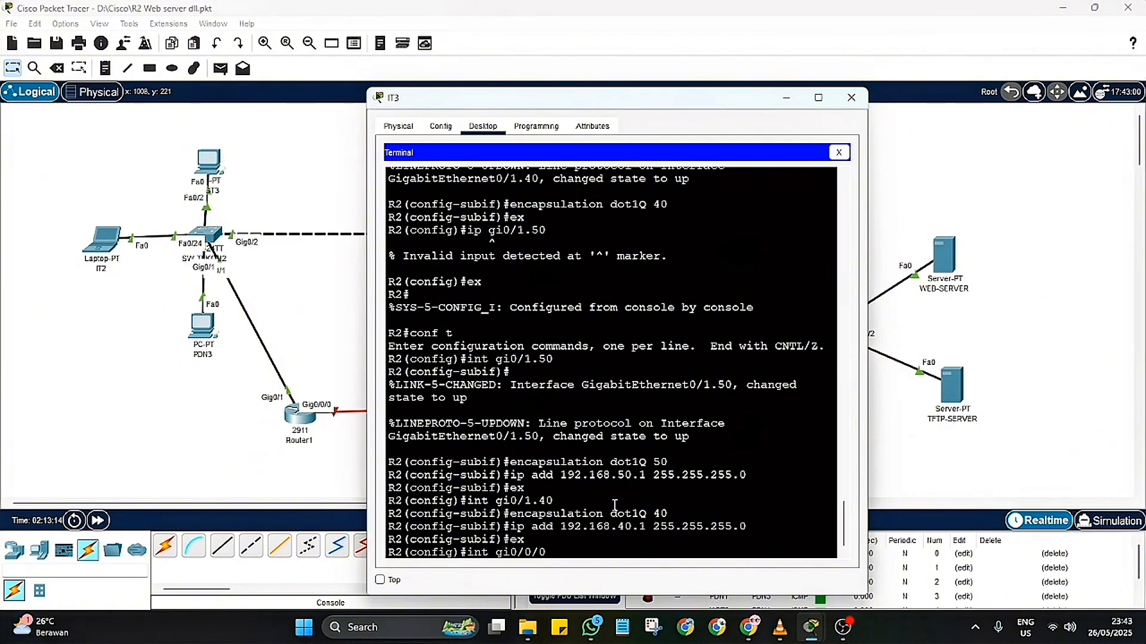
key("Return")
type("no shu")
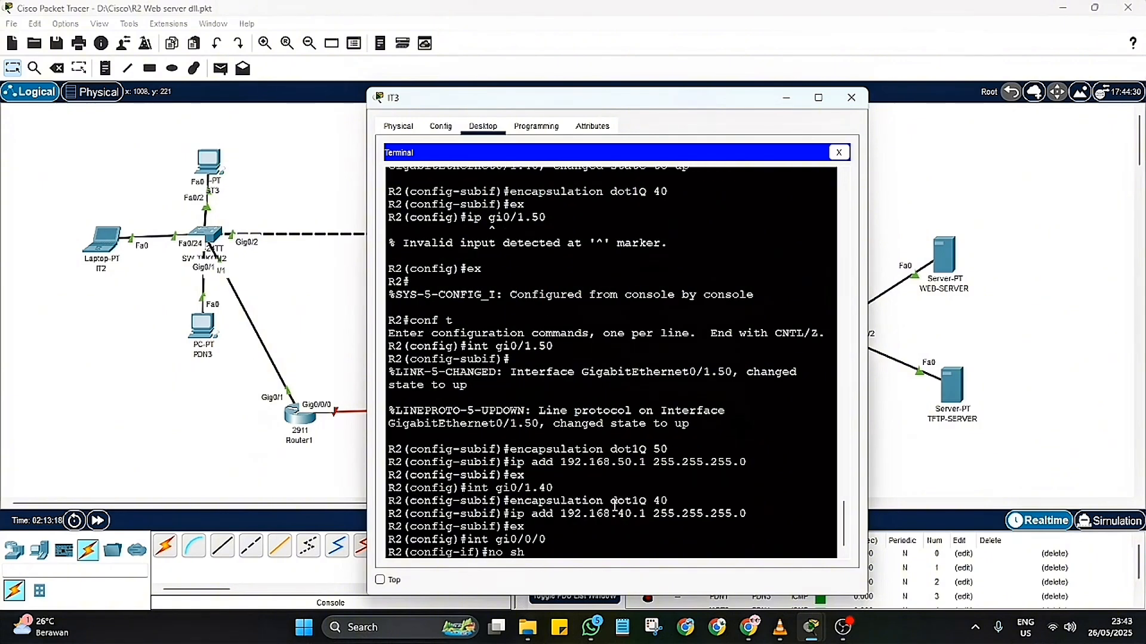
key("Return")
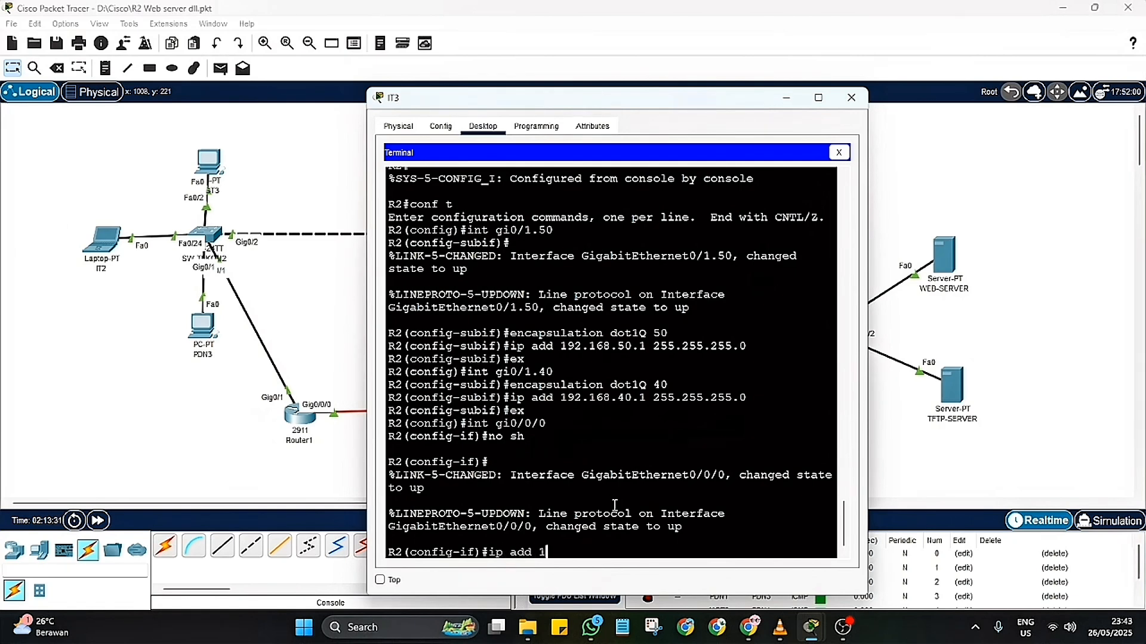
Step: Assign IP address 12.12.12.1 with mask 255.255.255.252 to interface gi0/0/0
type("2.1.")
type(".12")
type(".1 255.")
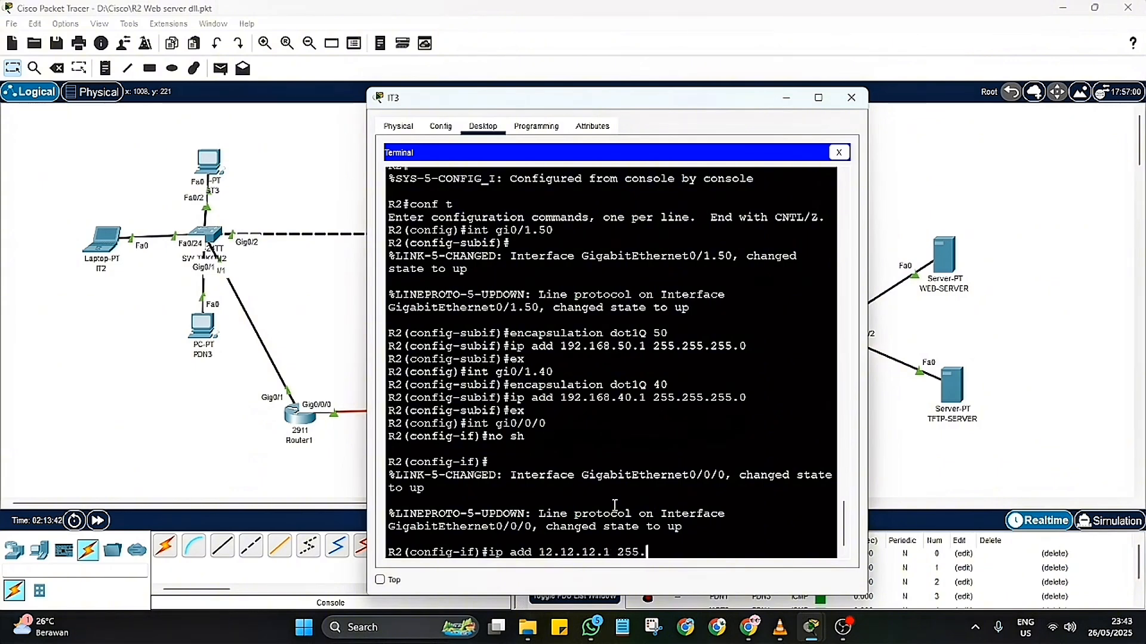
type("255.255.0")
key("BackSpace")
type("252")
key("Return")
Step: Set the gi0/0/0 description to "KONEKSI KE ROUTER R1 JAKARTA" and leave the interface configuration
type("de")
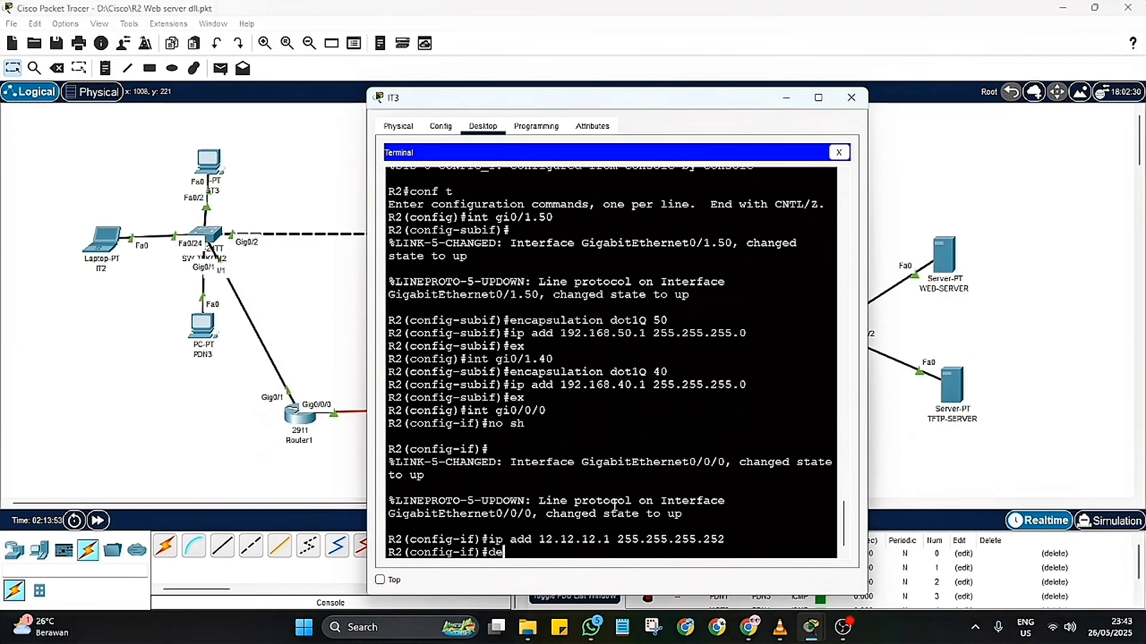
type("scription KONEKSI KE ROU")
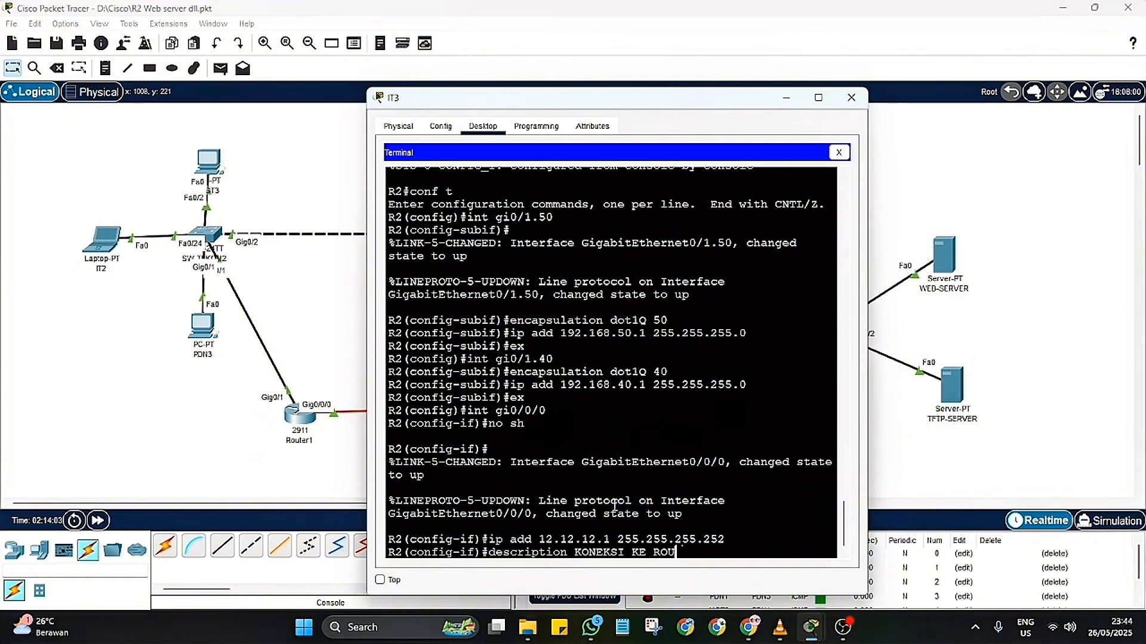
type("TER R1 JAKARTA")
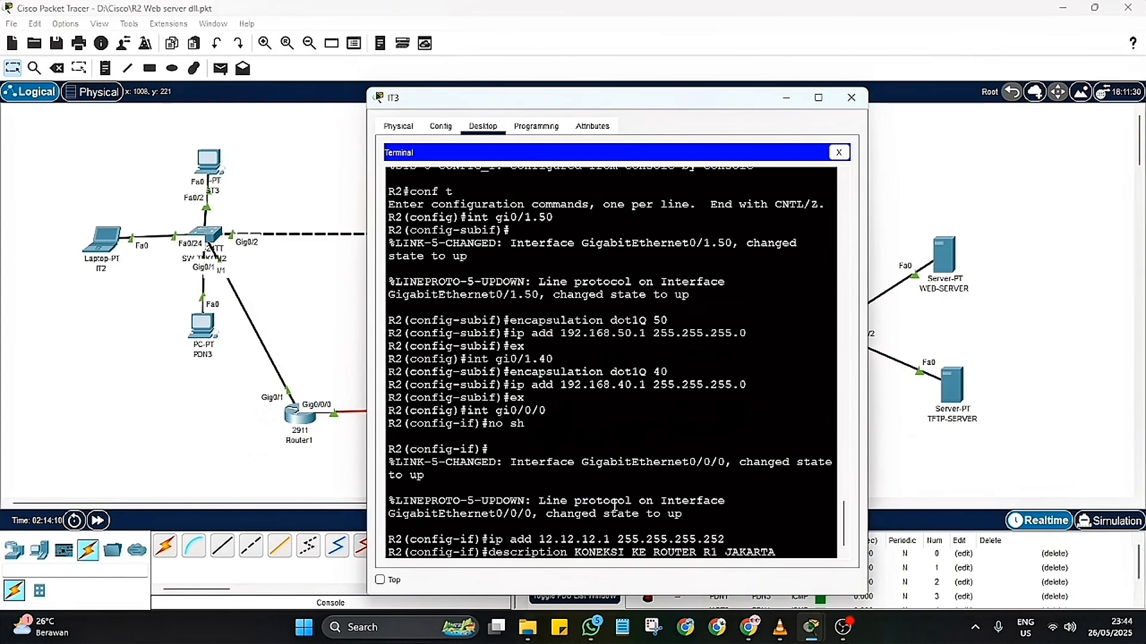
key("Return")
type("ex")
key("Return")
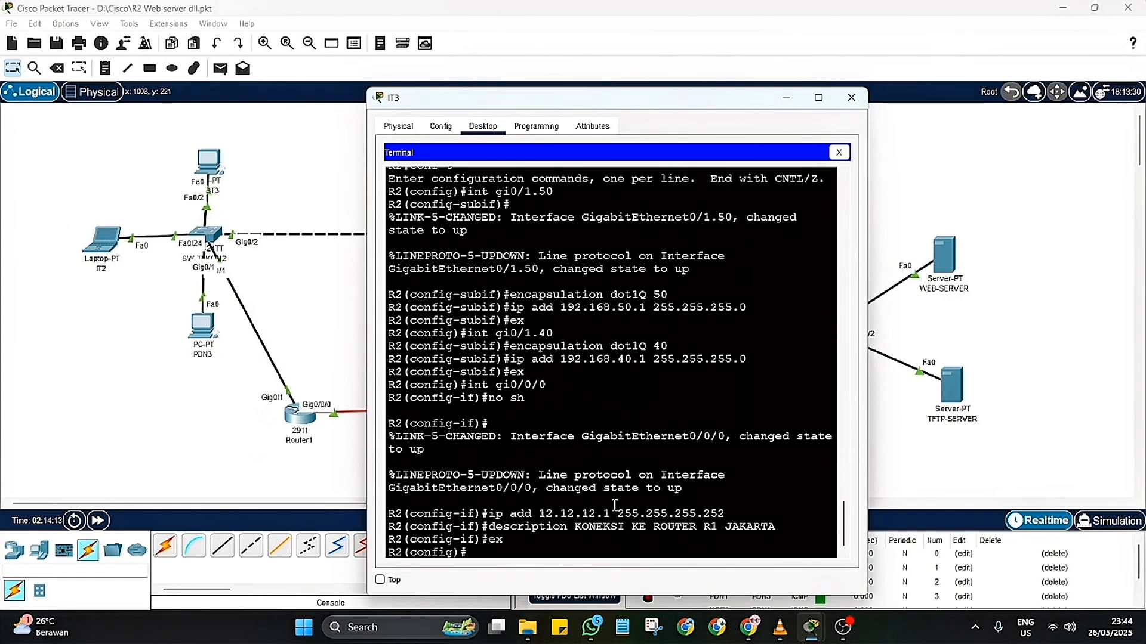
Step: Show the brief IP interface summary on R2 and examine the addresses and status of its ports and subinterfaces
type("do sh ip int br")
key("Return")
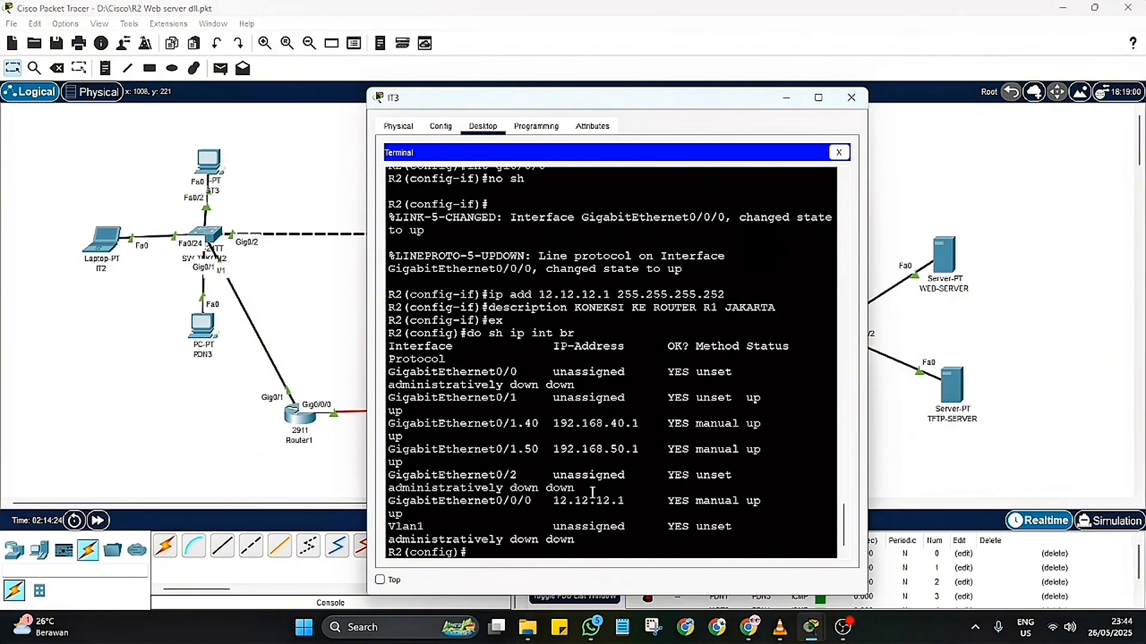
left_click_drag(597, 491, 412, 463)
left_click(540, 412)
left_click_drag(573, 387, 386, 370)
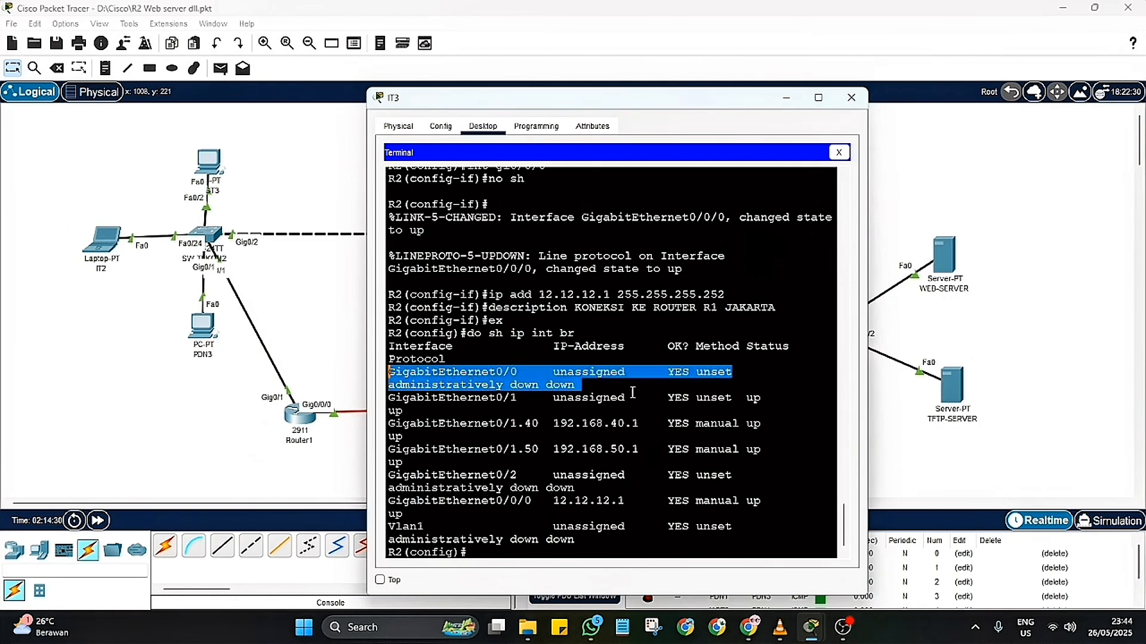
left_click(744, 382)
left_click_drag(578, 386, 389, 370)
left_click(682, 272)
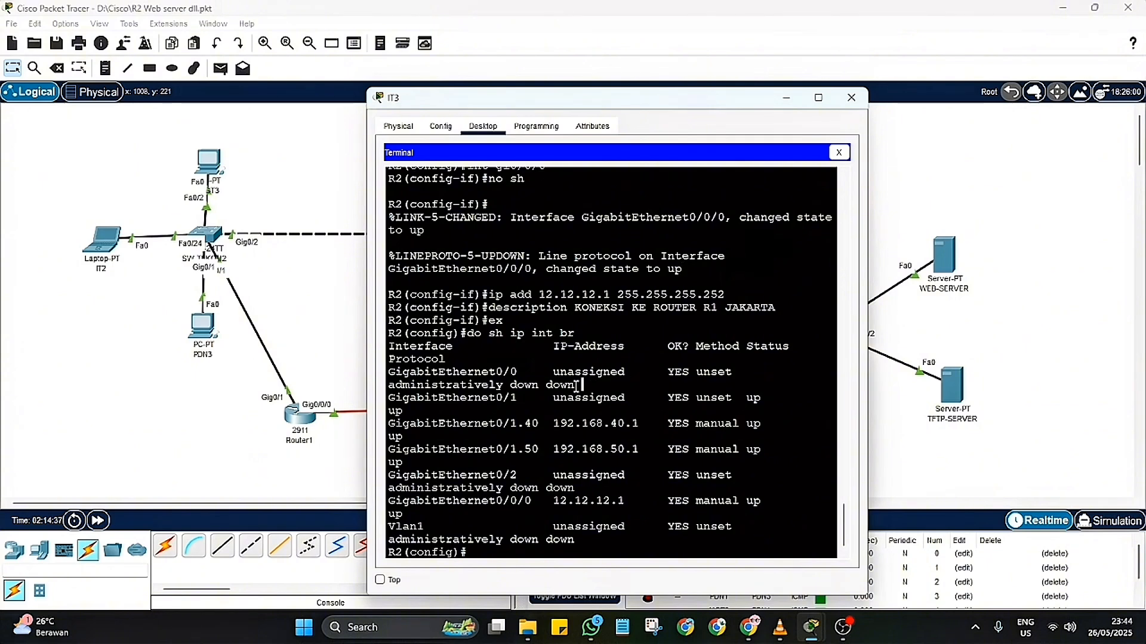
left_click_drag(582, 387, 467, 387)
left_click(747, 376)
left_click_drag(747, 474, 775, 502)
left_click(776, 490)
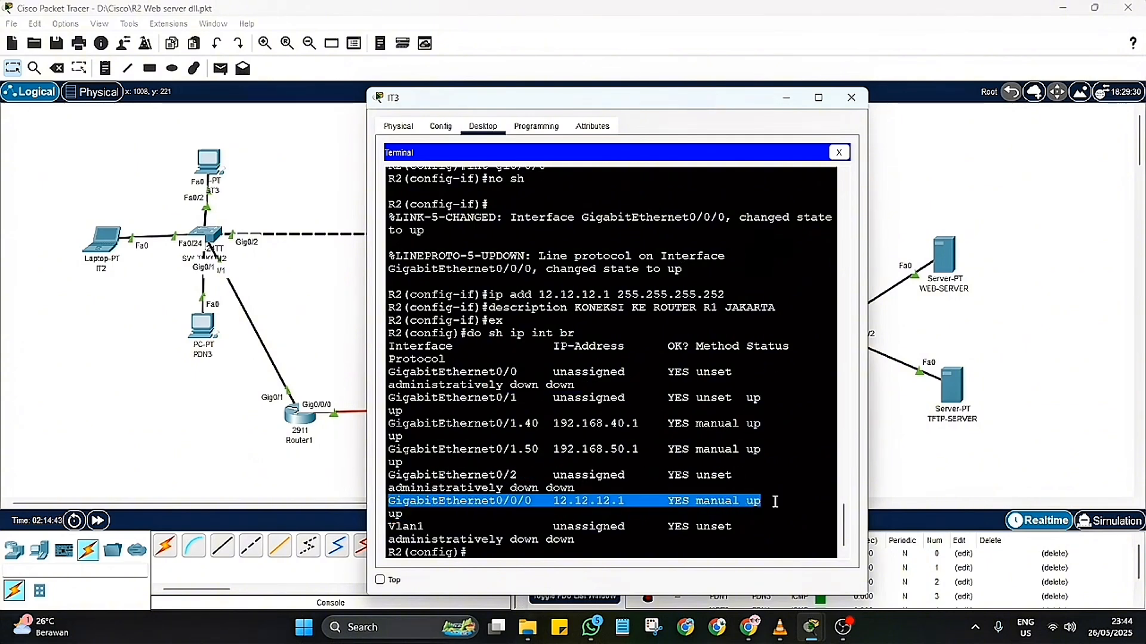
left_click_drag(763, 449, 388, 397)
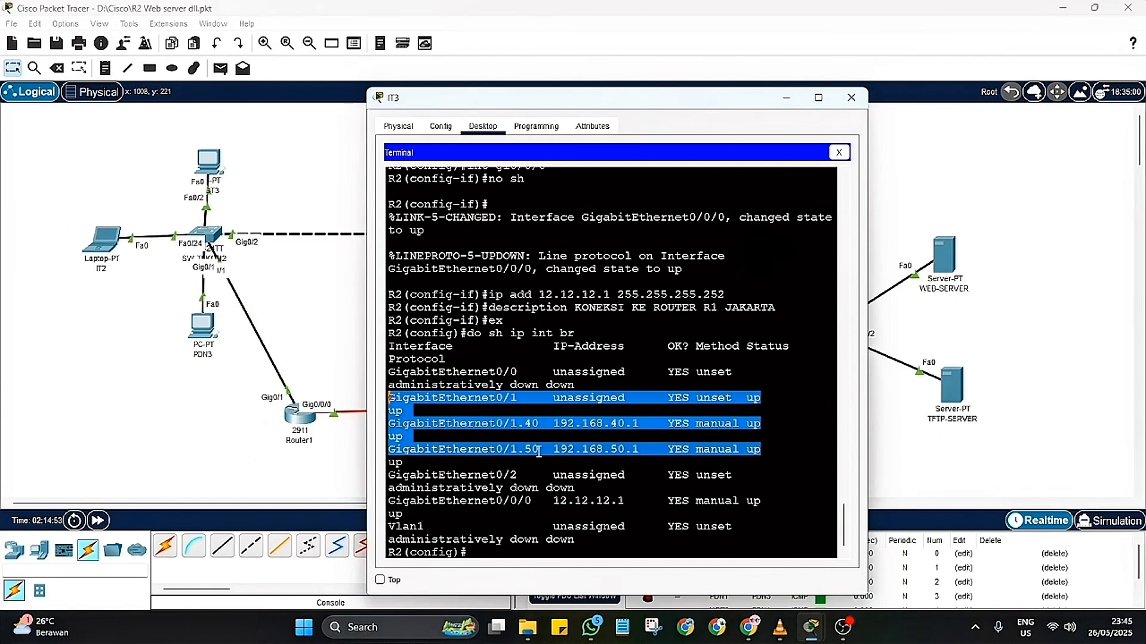
left_click_drag(410, 515, 388, 501)
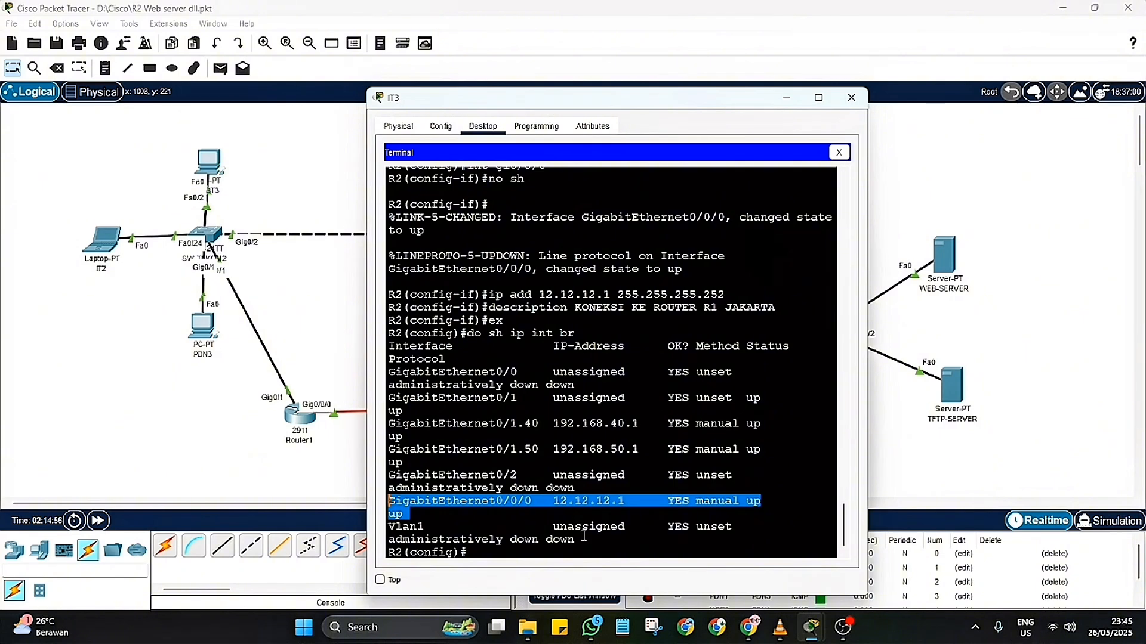
left_click(481, 550)
type("line con 0")
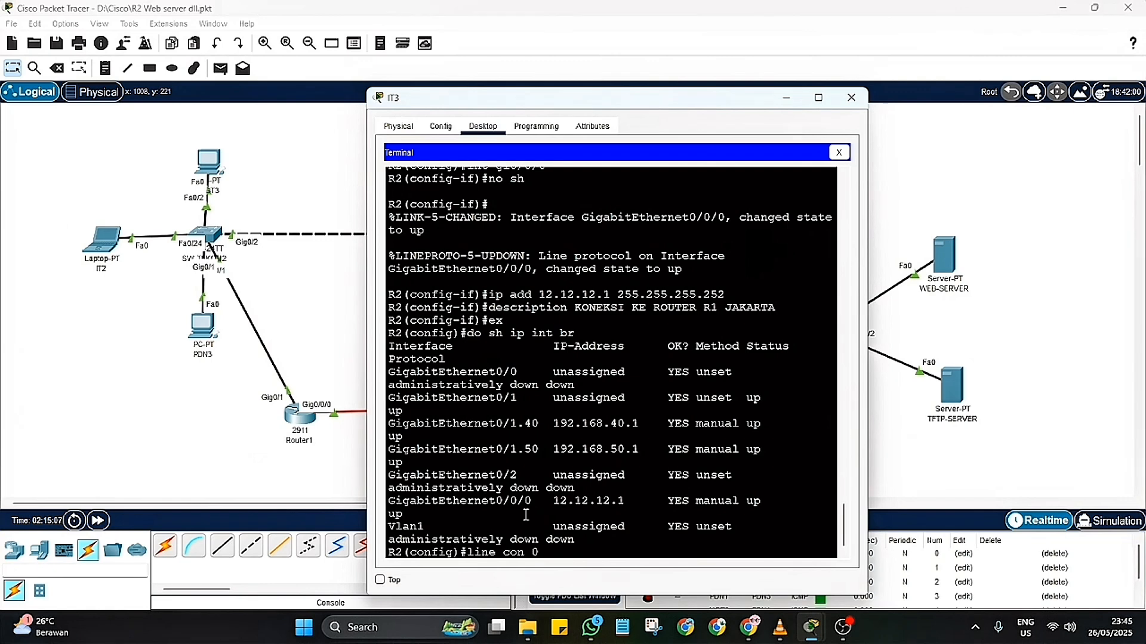
key("BackSpace")
key("BackSpace")
key("BackSpace")
key("BackSpace")
key("BackSpace")
key("BackSpace")
key("BackSpace")
Step: Add a static route to network 192.168.10.0 with mask 255.255.255.0 via next hop 12.12.12.2
type("ip route 192.1")
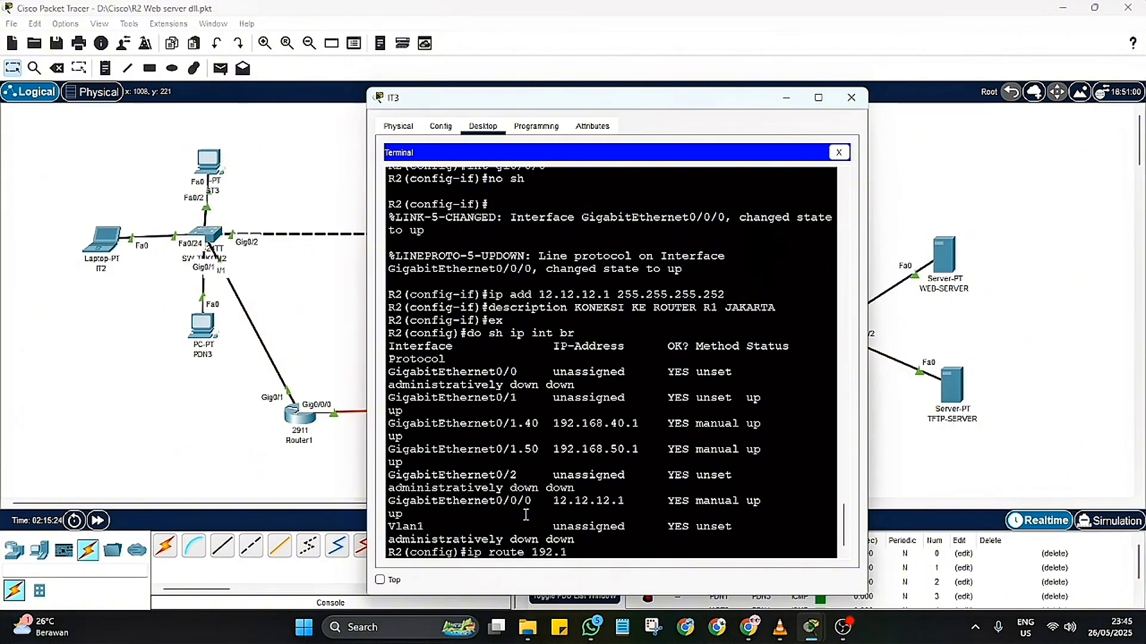
type("68.10.0 255.255.255.")
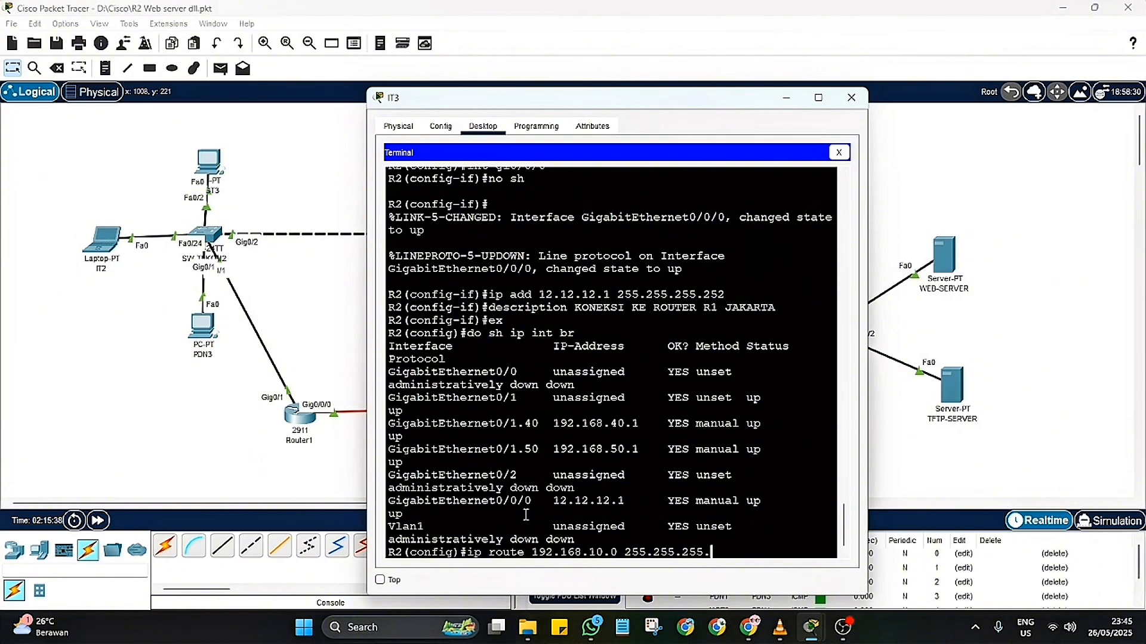
type("0 12.12.12.2")
key("Return")
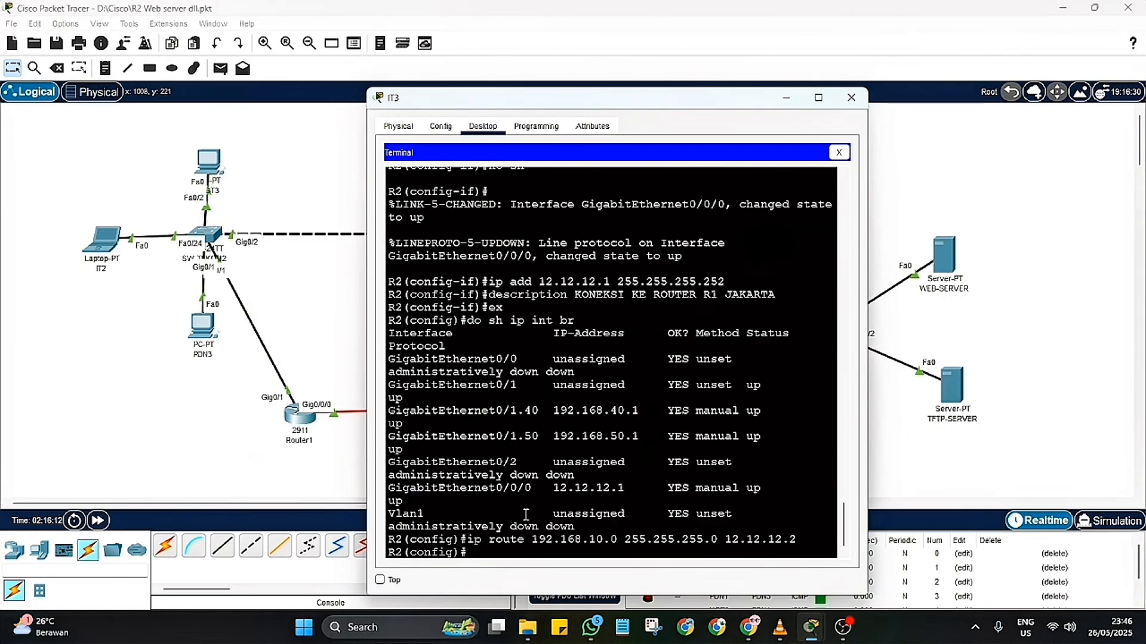
Step: Add a static route to network 192.168.20.0 with mask 255.255.255.0 via next hop 12.12.12.2
type("ip rou")
key("Up")
key("Left")
key("Left")
key("Left")
key("Left")
key("Left")
key("Left")
key("Left")
key("Left")
key("Left")
key("Left")
key("Left")
key("Left")
key("Left")
key("Left")
key("Left")
key("Left")
key("Left")
key("Left")
key("Left")
key("Left")
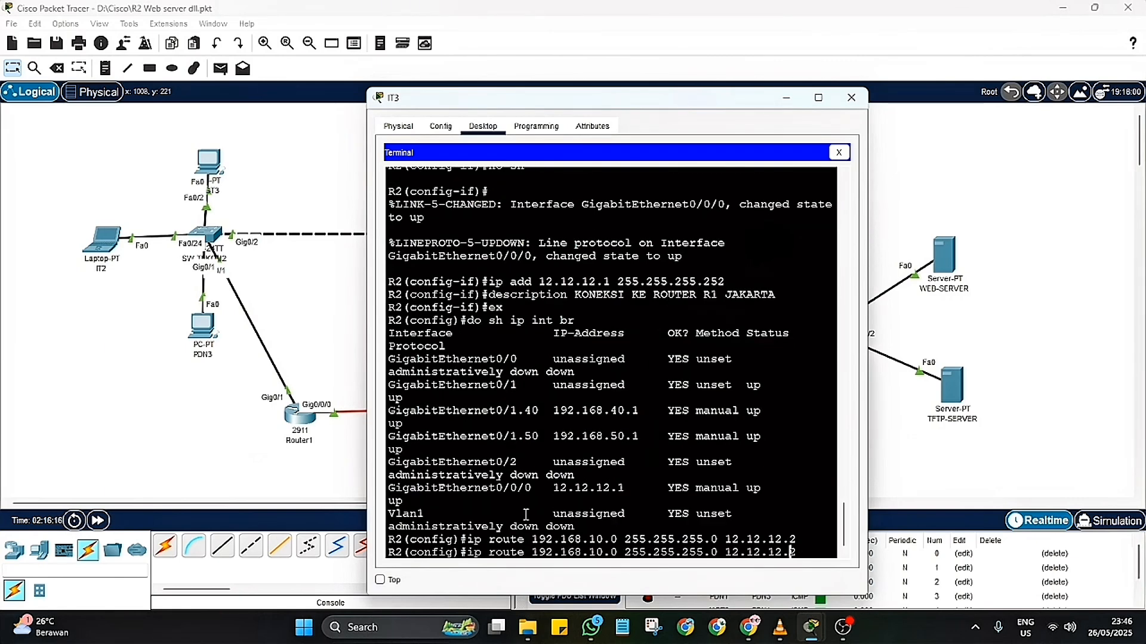
key("Left")
key("Left")
key("Left")
key("Left")
key("Left")
key("Left")
key("Left")
key("Left")
key("BackSpace")
type("2")
key("Right")
key("Right")
key("Right")
key("Right")
key("Right")
key("Right")
key("Right")
key("Right")
key("Right")
key("Right")
key("Right")
key("Right")
key("Return")
Step: Add a static route to network 192.168.30.0 with mask 255.255.255.0 via next hop 12.12.12.2
key("Up")
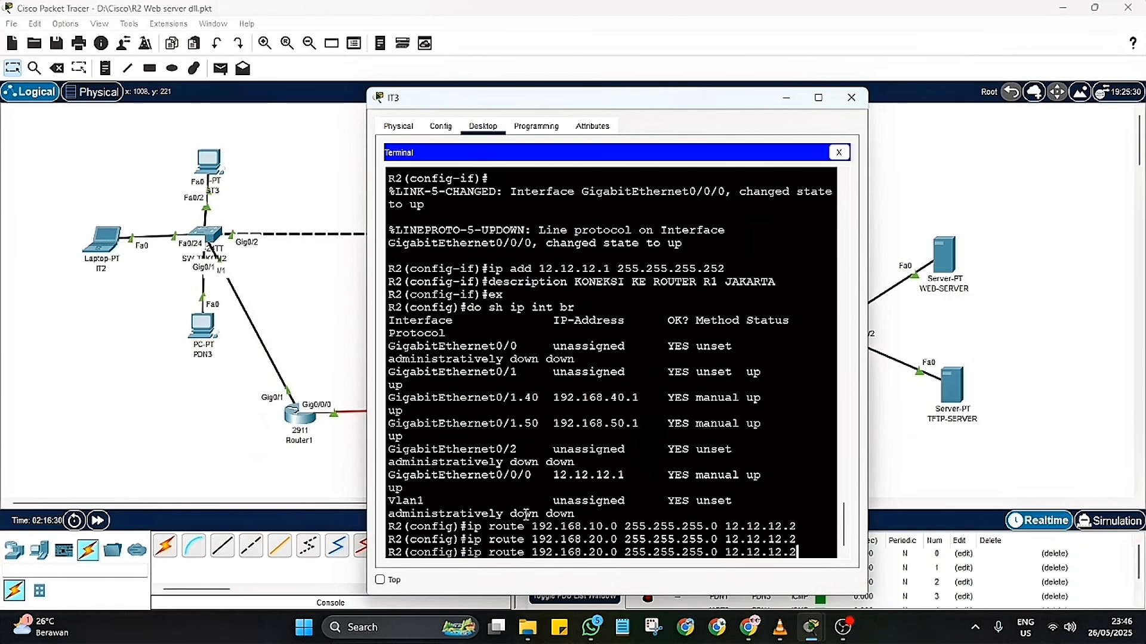
key("Left")
key("Left")
key("Left")
key("Left")
key("Left")
key("Left")
key("Left")
key("Left")
key("Left")
key("Left")
key("Left")
key("Left")
key("Left")
key("Left")
key("Left")
key("Left")
key("Left")
key("Left")
key("BackSpace")
type("3")
key("Right")
key("Right")
key("Right")
key("Right")
key("Right")
key("Right")
key("Right")
key("Right")
key("Right")
key("Right")
key("Right")
key("Right")
key("Right")
key("Right")
key("Right")
key("Right")
key("Right")
key("Right")
key("Return")
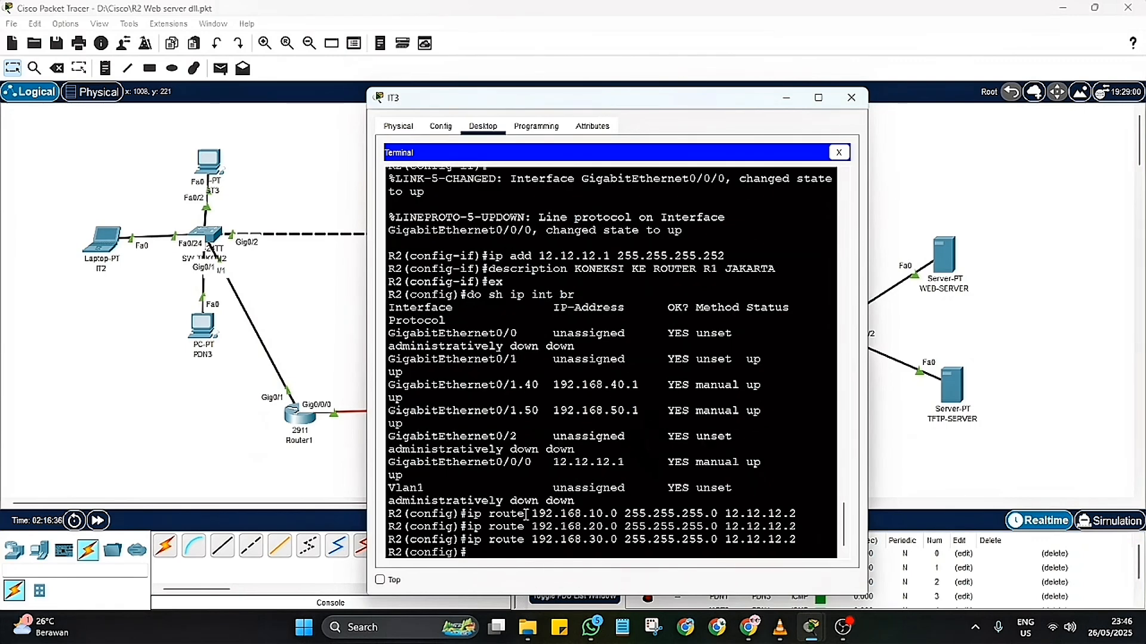
Step: Show R2's routing table and examine its static routes and the connected VLAN 40 and 50 networks
type("do sh ip route")
key("Return")
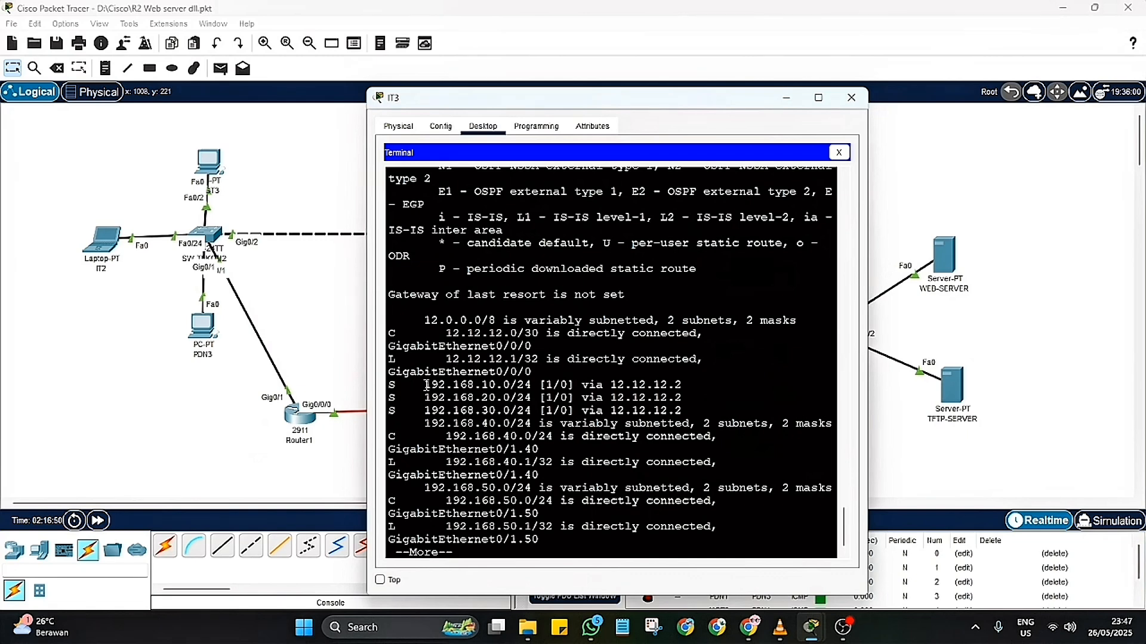
left_click_drag(425, 385, 691, 413)
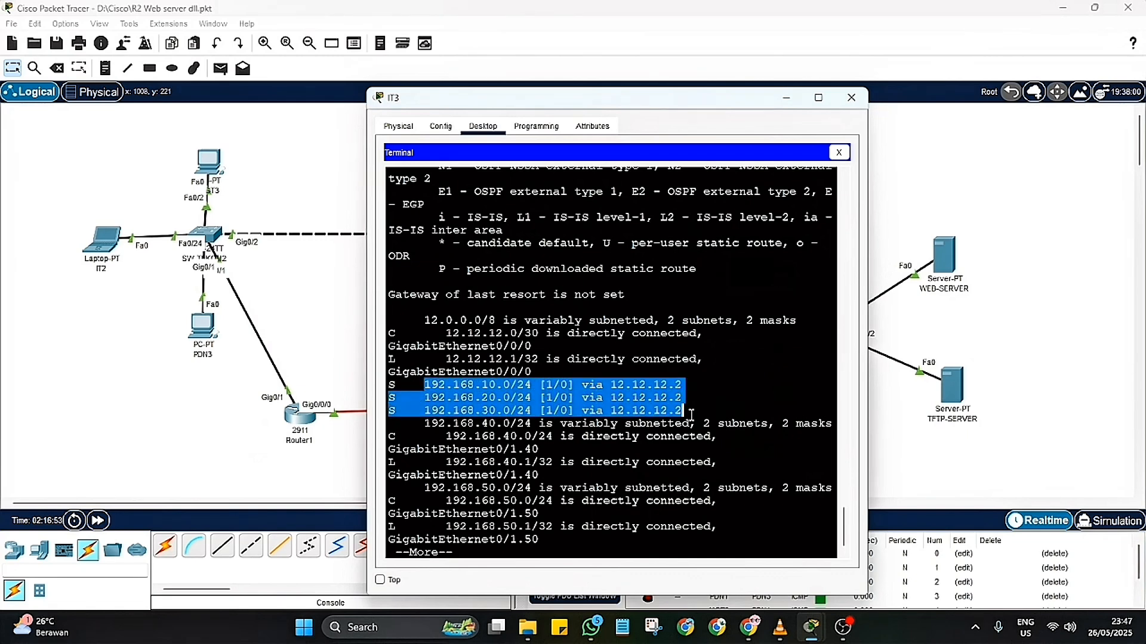
left_click(691, 414)
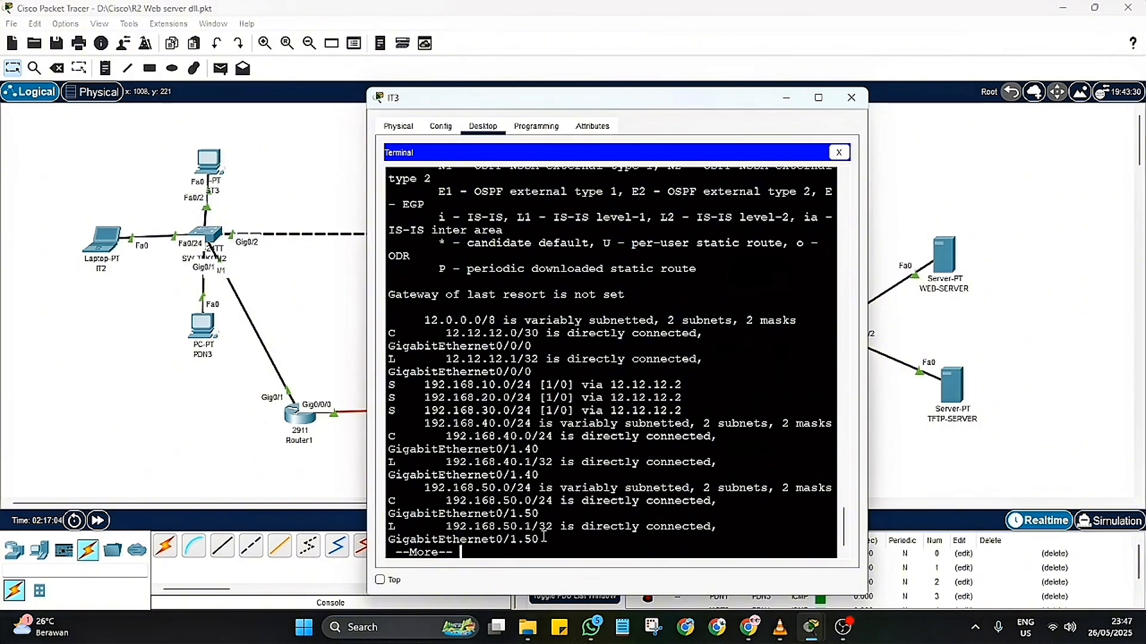
left_click_drag(539, 540, 389, 463)
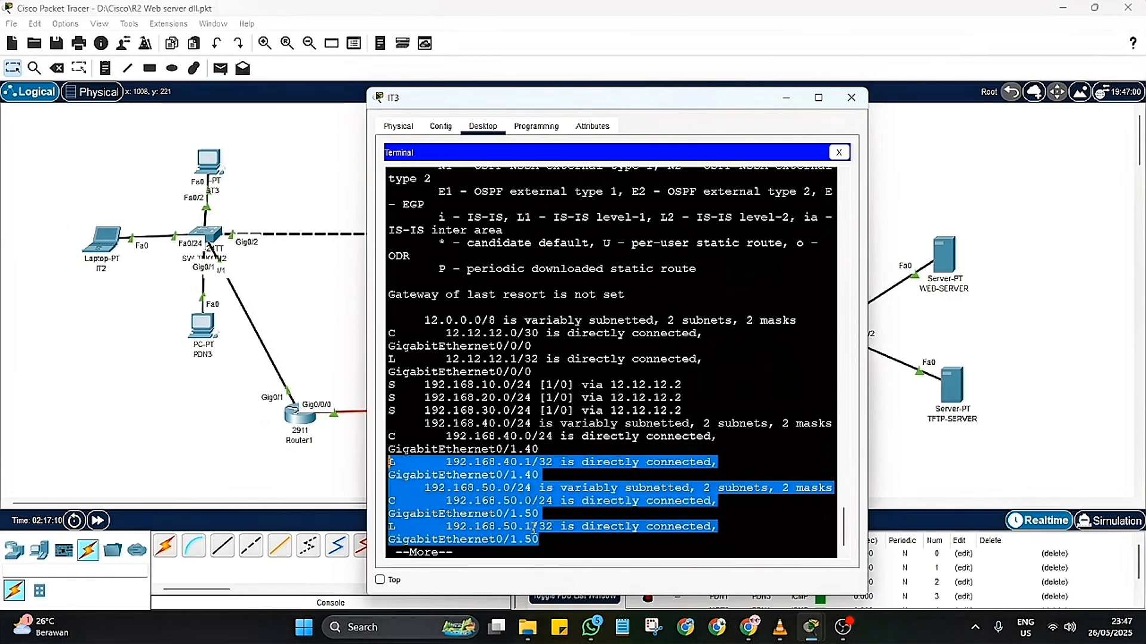
left_click(552, 552)
key("Return")
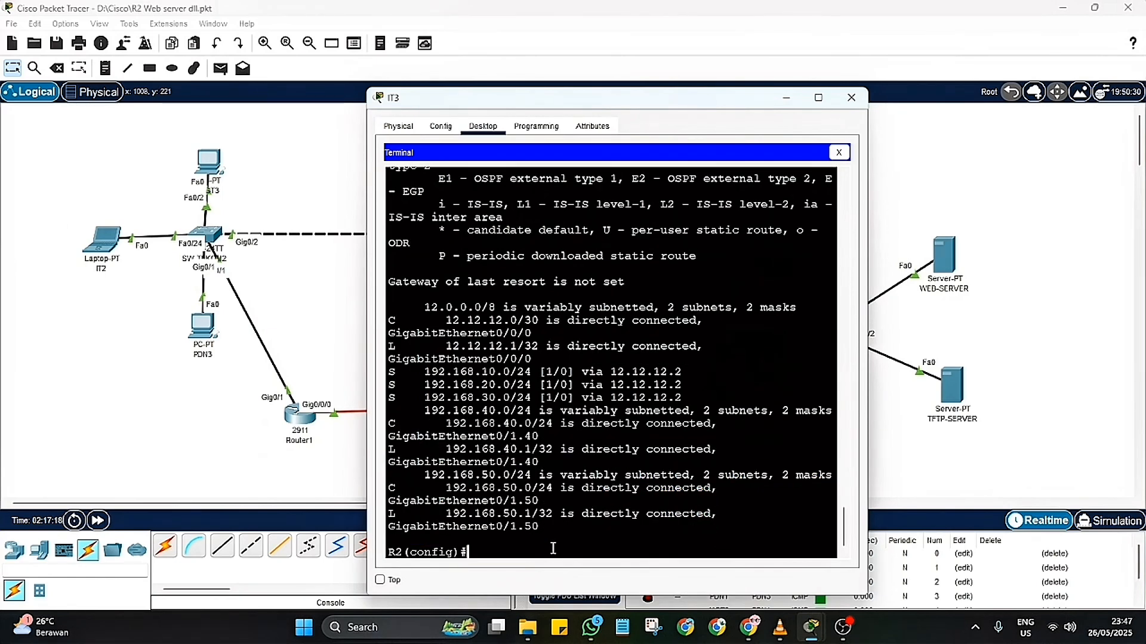
Step: Enter line con 0 on R2 and set the console password
type("line con 0")
key("Return")
type("passw")
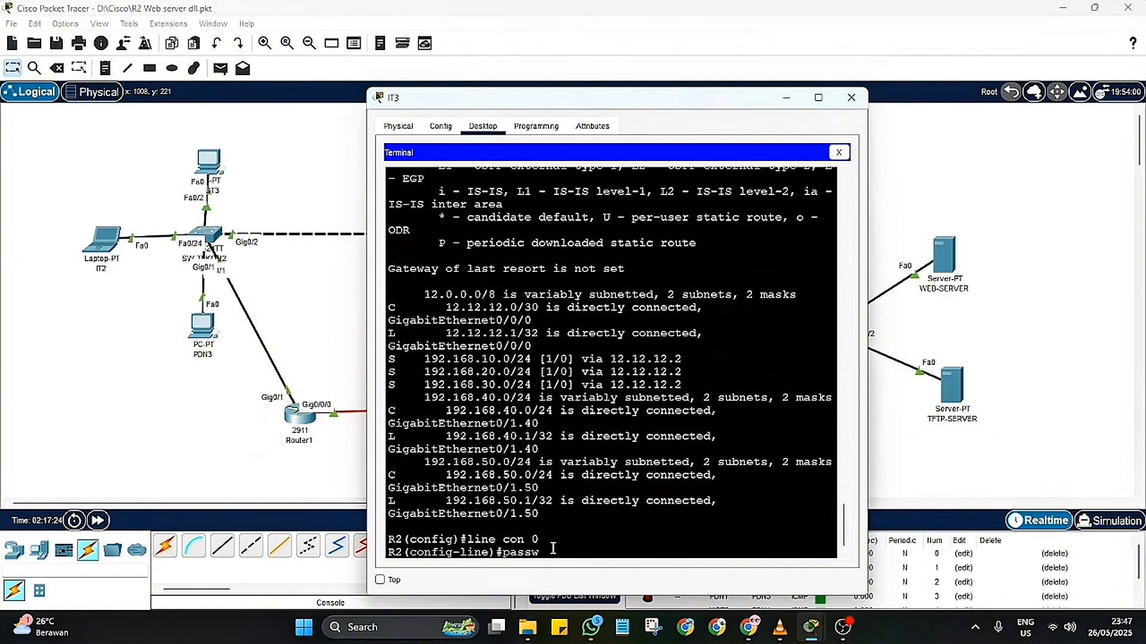
type("ord cisco123")
key("Return")
Step: Set the console line's exec-timeout to 5 0, enable login, and end configuration mode
type("exec")
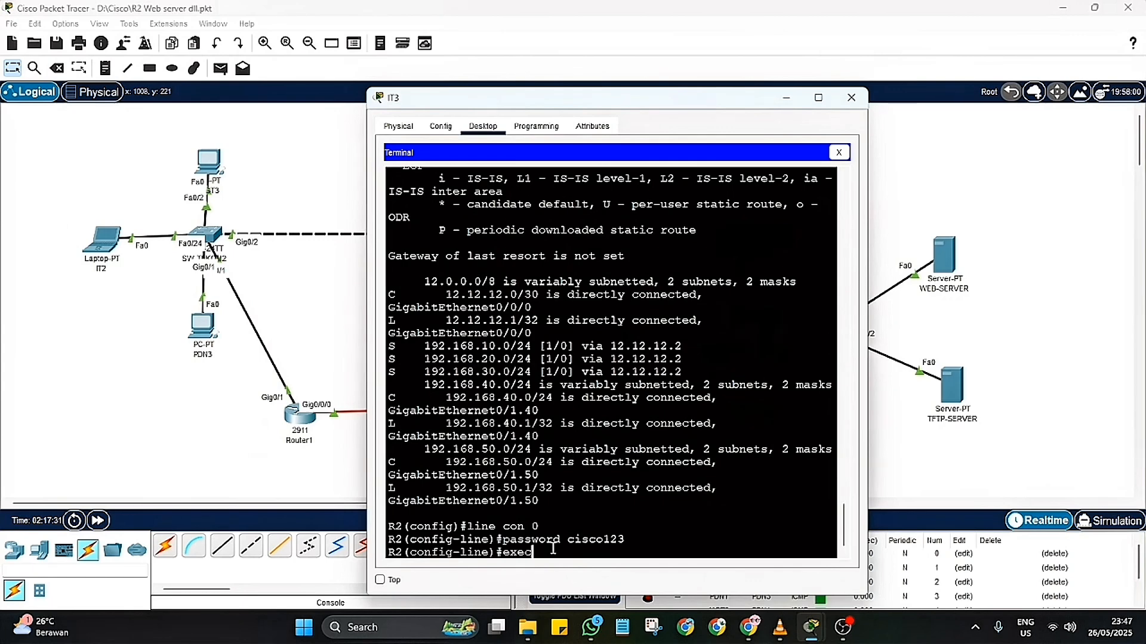
type("-timeout 5 0")
key("Return")
type("login")
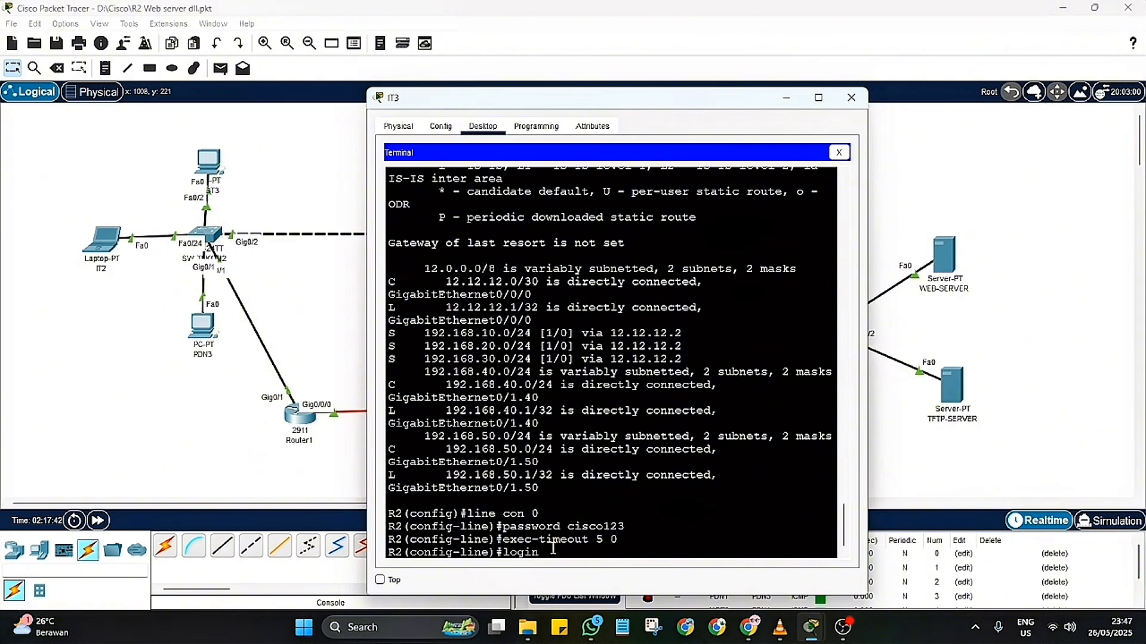
key("Return")
type("end")
key("Return")
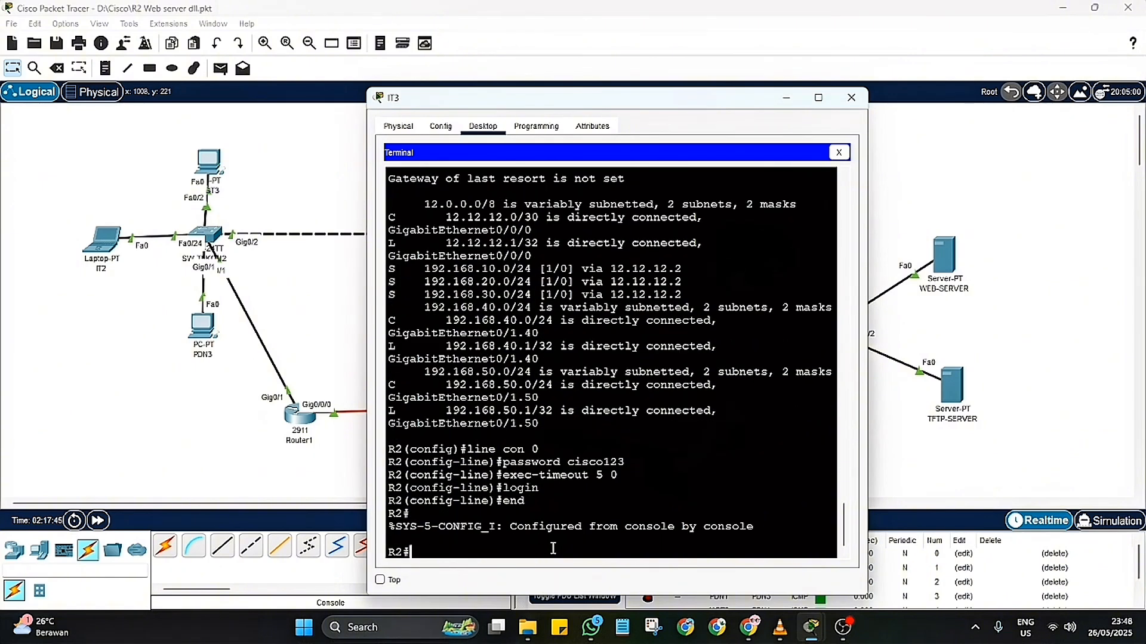
Step: Return to global configuration mode on R2 and set the enable secret password
type("en")
key("Return")
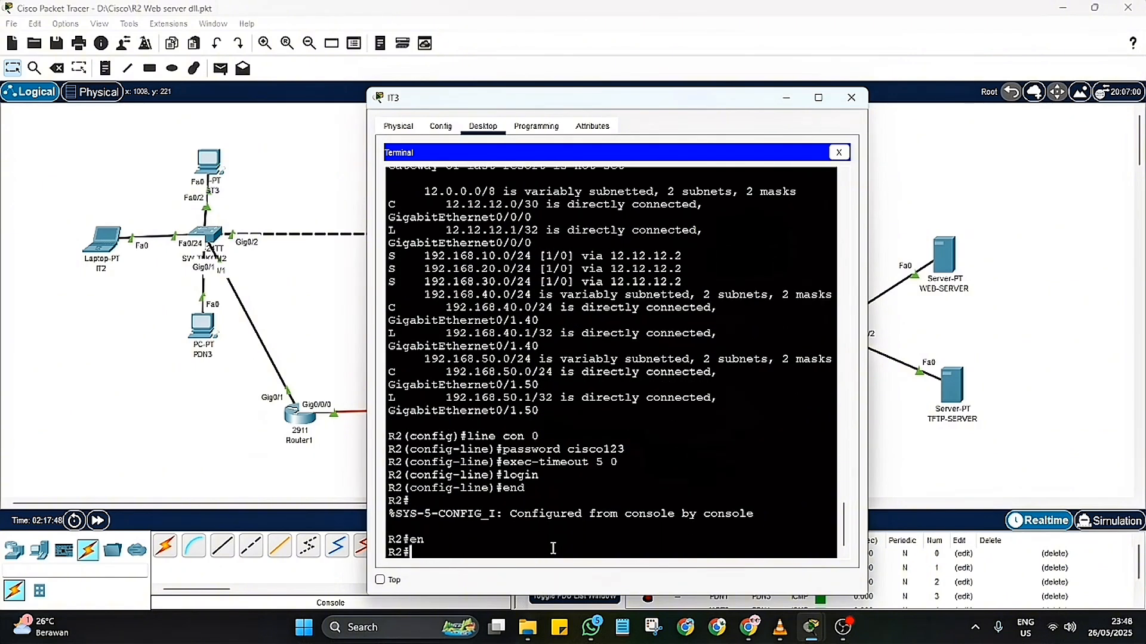
type("conf t")
key("Return")
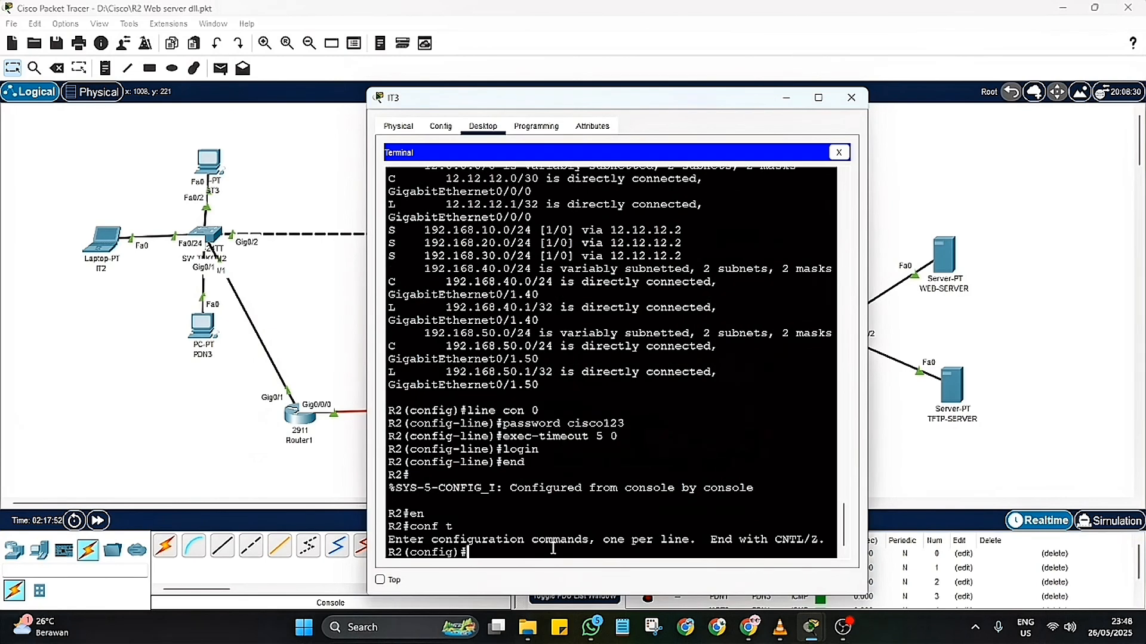
type("enable secret passwor")
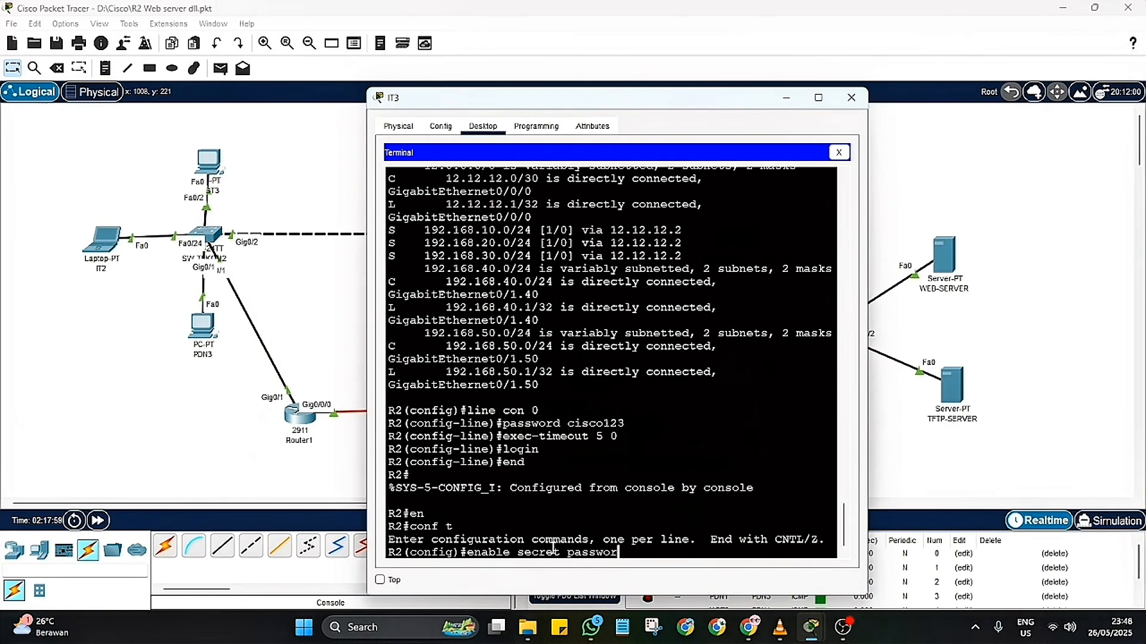
key("BackSpace")
key("BackSpace")
key("BackSpace")
key("BackSpace")
key("BackSpace")
key("BackSpace")
key("BackSpace")
type("cisco123")
key("Return")
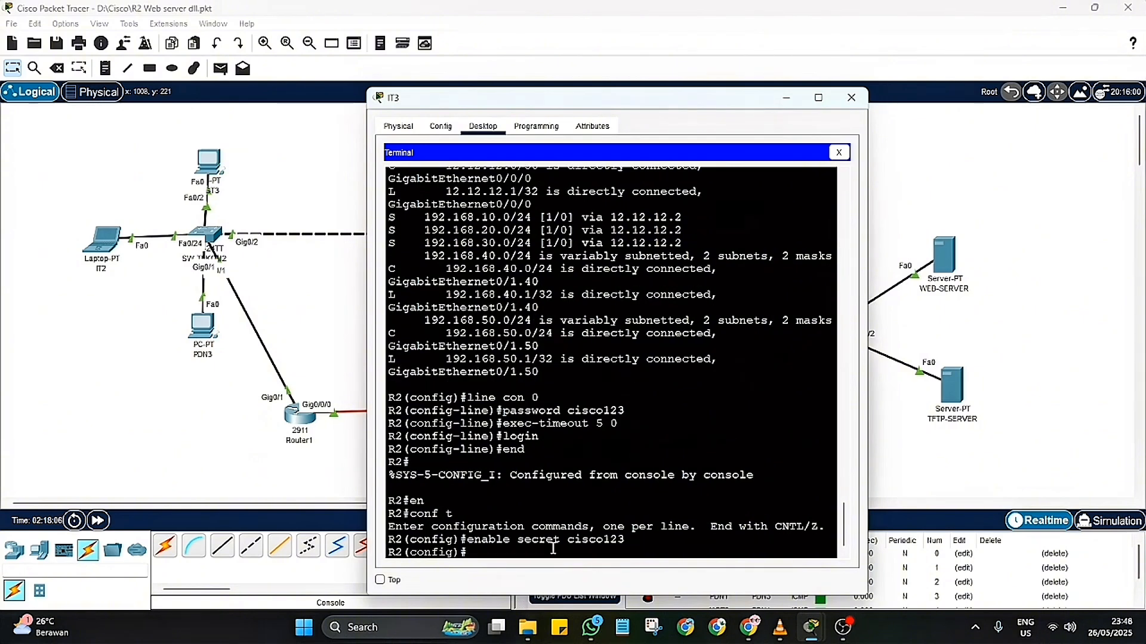
Step: Show R2's running configuration and examine the enable secret, interfaces, static routes and line settings through to the end
type("do sh run")
key("Return")
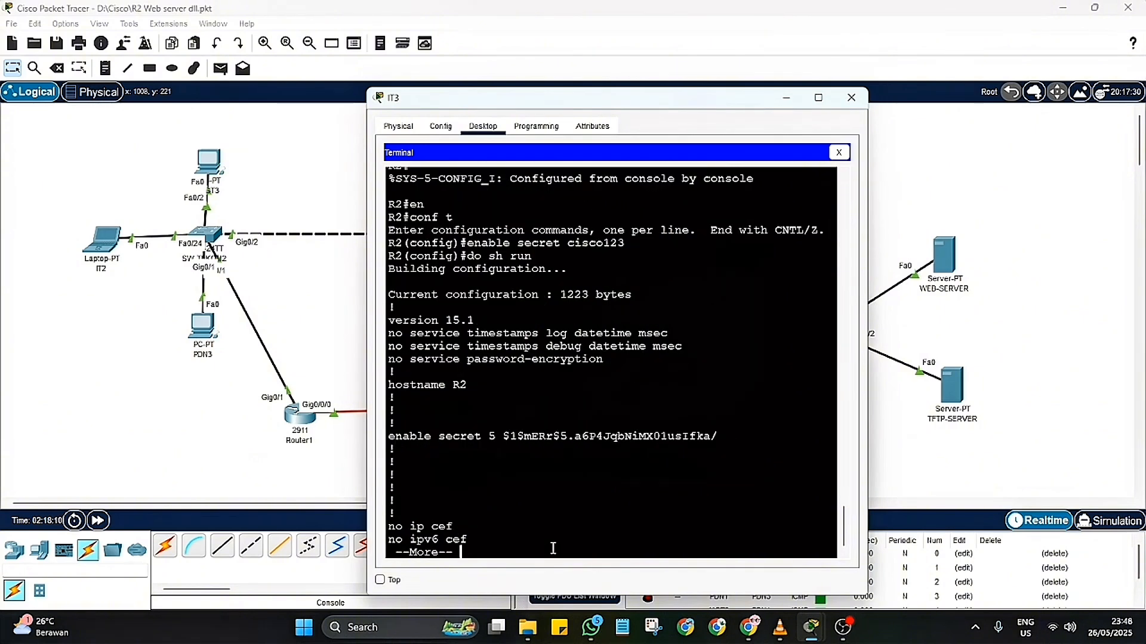
key("Return")
key("Return")
key("Return")
key("Return")
key("Return")
key("Return")
key("Return")
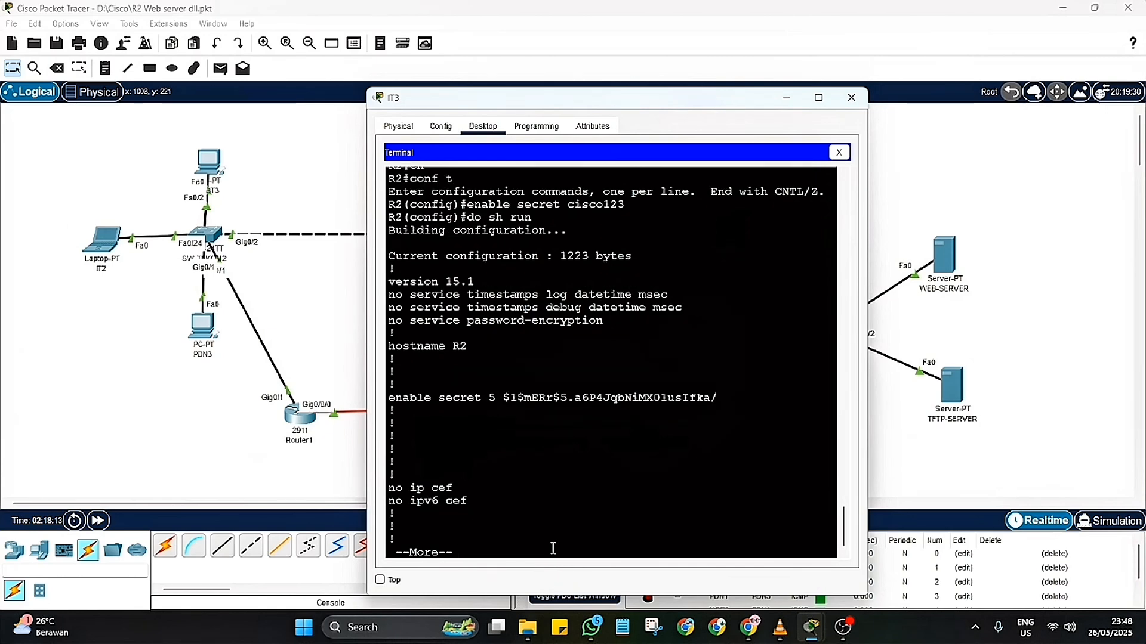
key("Return")
key("Return")
key("Return")
key("Return")
key("Return")
key("Return")
key("Return")
key("Return")
key("Return")
key("Return")
key("Return")
key("Return")
key("Return")
key("Return")
key("Return")
key("Return")
key("Return")
key("Return")
key("Return")
key("Return")
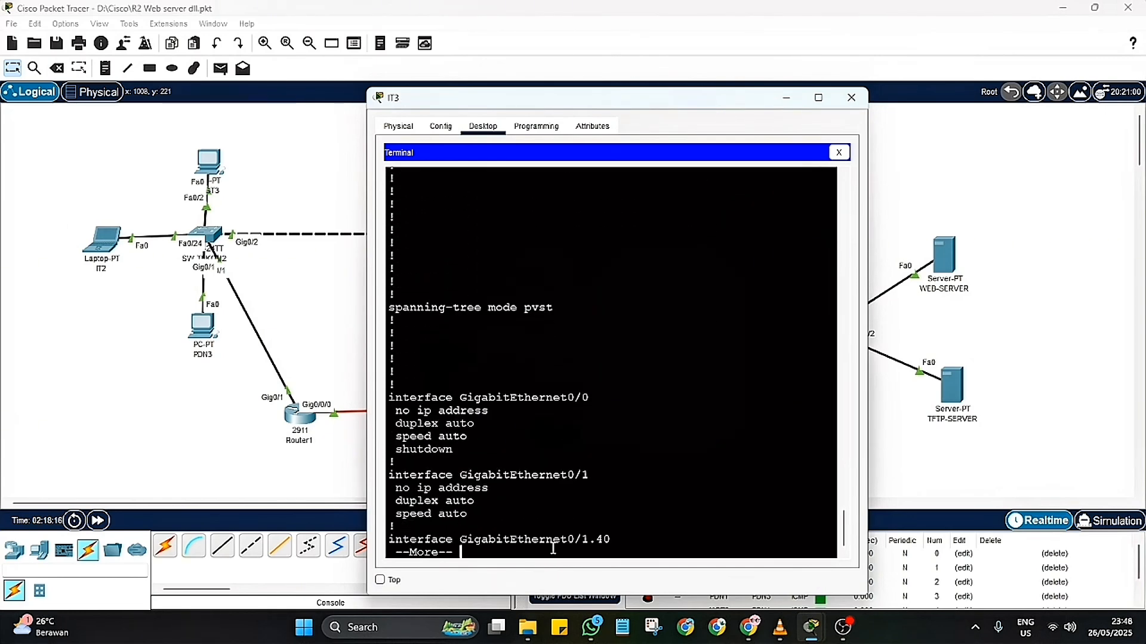
key("Return")
key("Return")
key("Return")
key("Return")
key("Return")
key("Return")
key("Return")
key("Return")
key("Return")
key("Return")
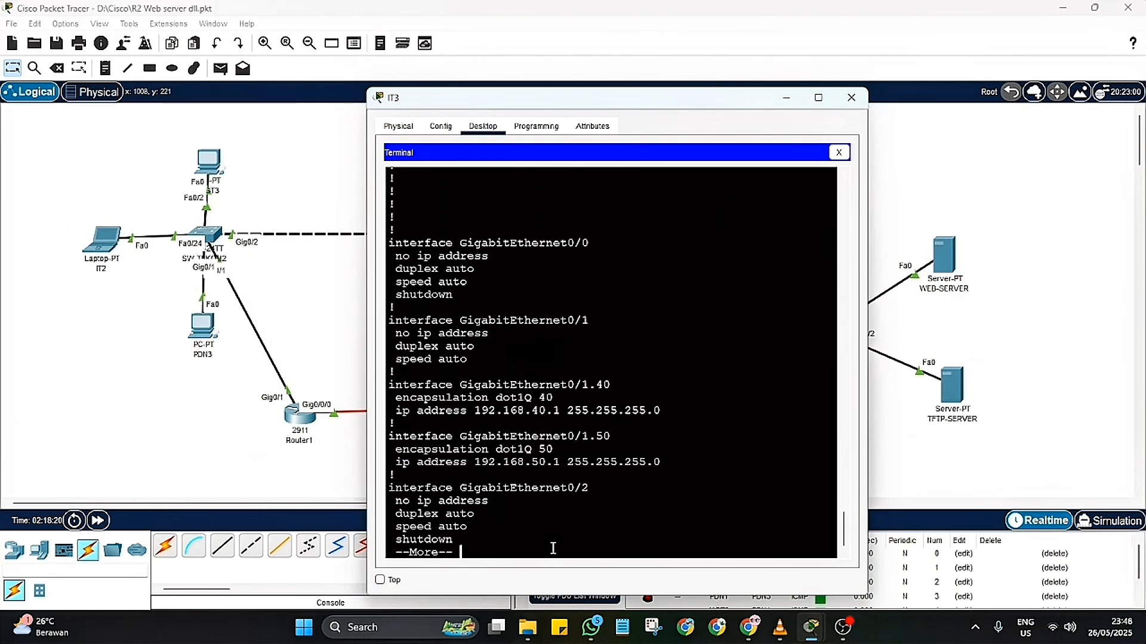
key("Return")
key("Return")
key("Return")
key("Return")
key("Return")
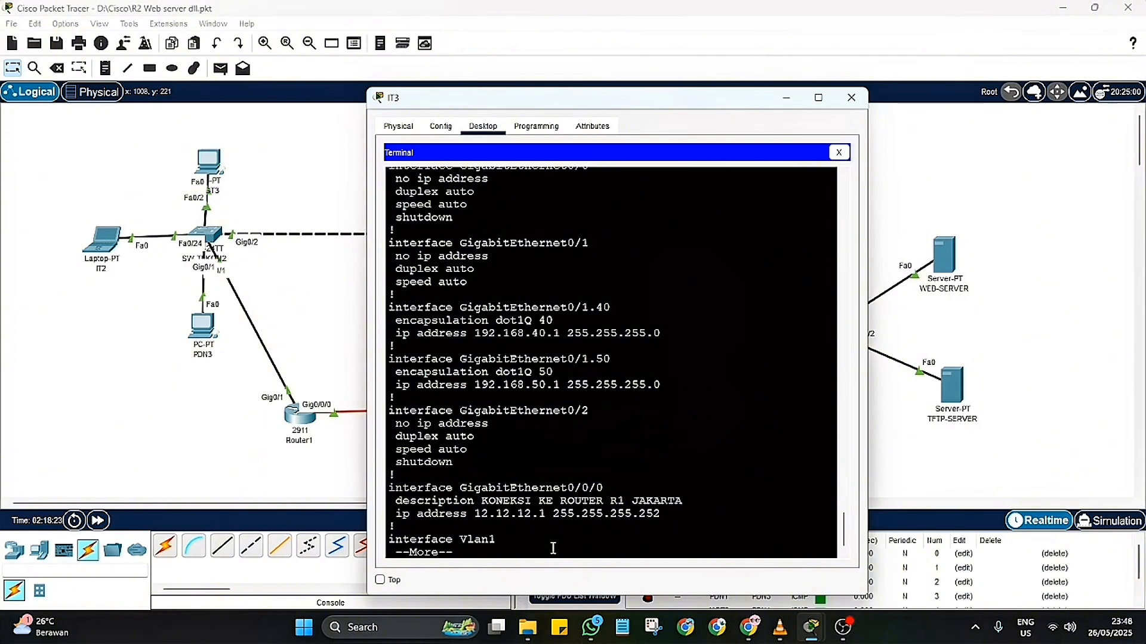
key("Return")
key("Return")
key("Return")
key("Return")
key("Return")
key("Return")
key("Return")
key("Return")
key("Return")
key("Return")
key("Return")
key("Return")
key("Return")
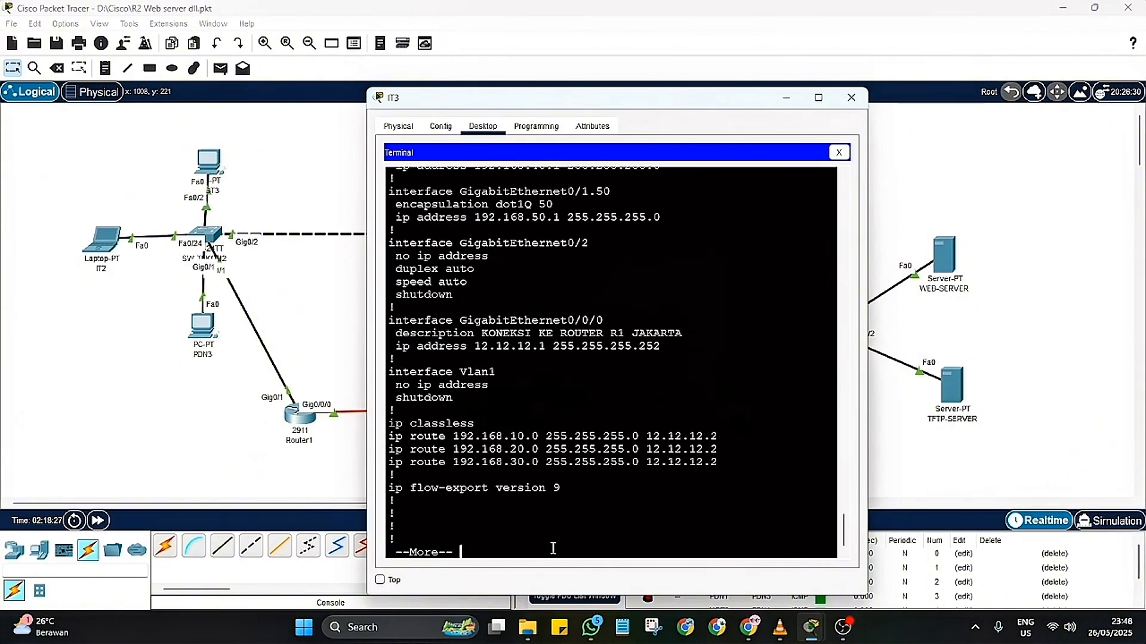
key("Return")
key("Return")
key("Return")
key("Return")
key("Return")
key("Return")
key("Return")
key("Return")
key("Return")
key("Return")
key("Return")
key("Return")
key("Return")
key("Return")
key("Return")
key("Return")
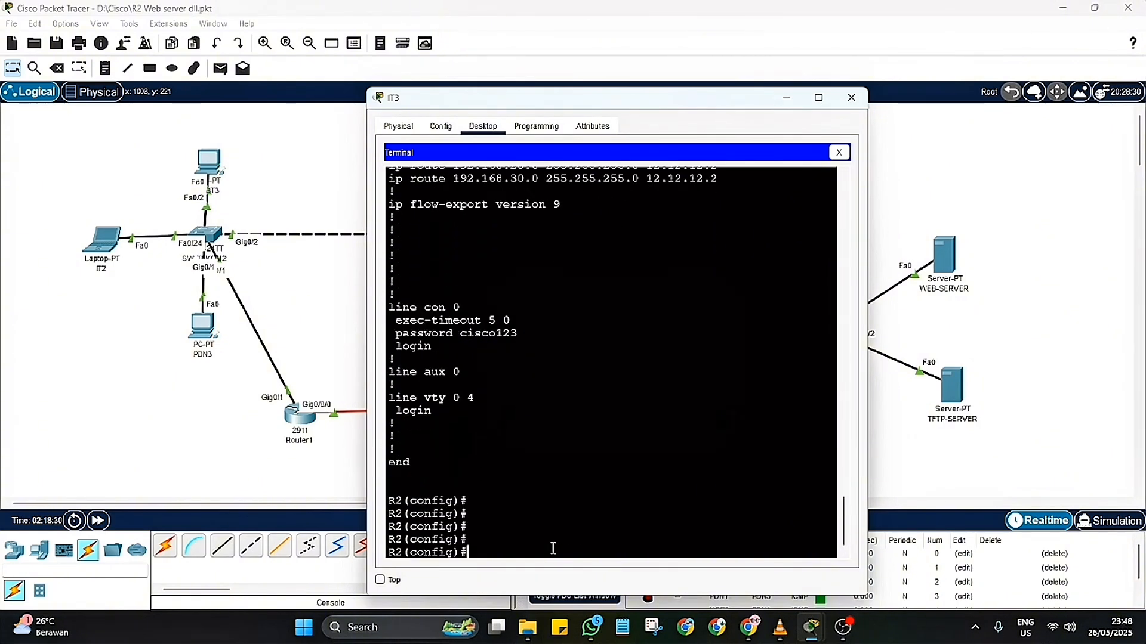
Step: Enable service password-encryption on R2 in global configuration mode
type("service password-e")
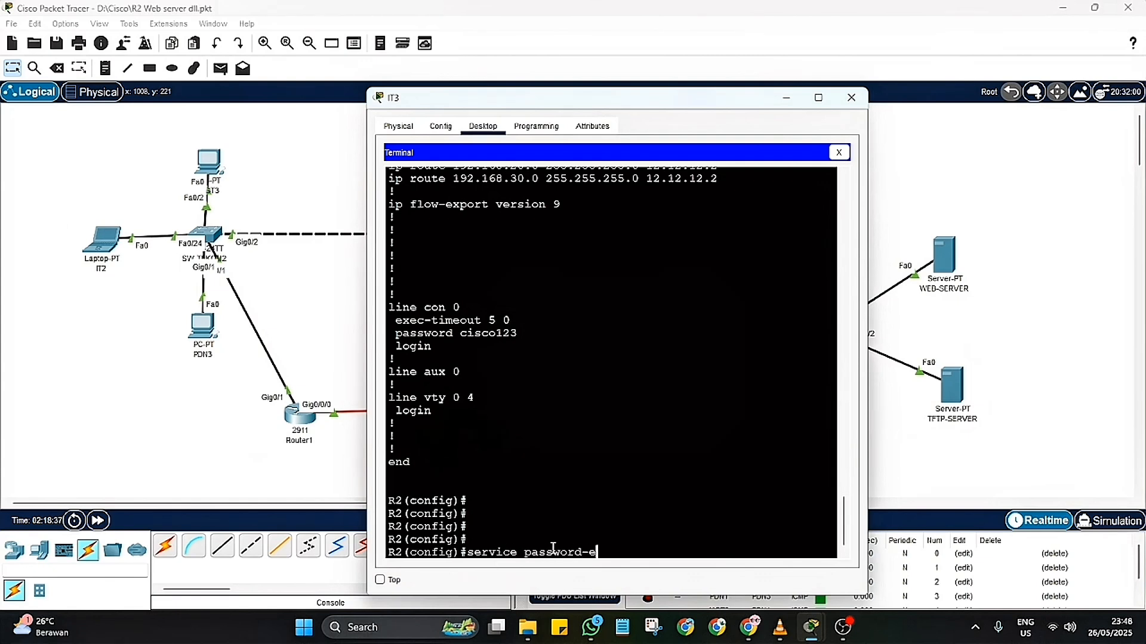
type("ncryption")
key("Return")
Step: Create the local user admin on R2 with privilege 15 and enter its secret password
type("username adm")
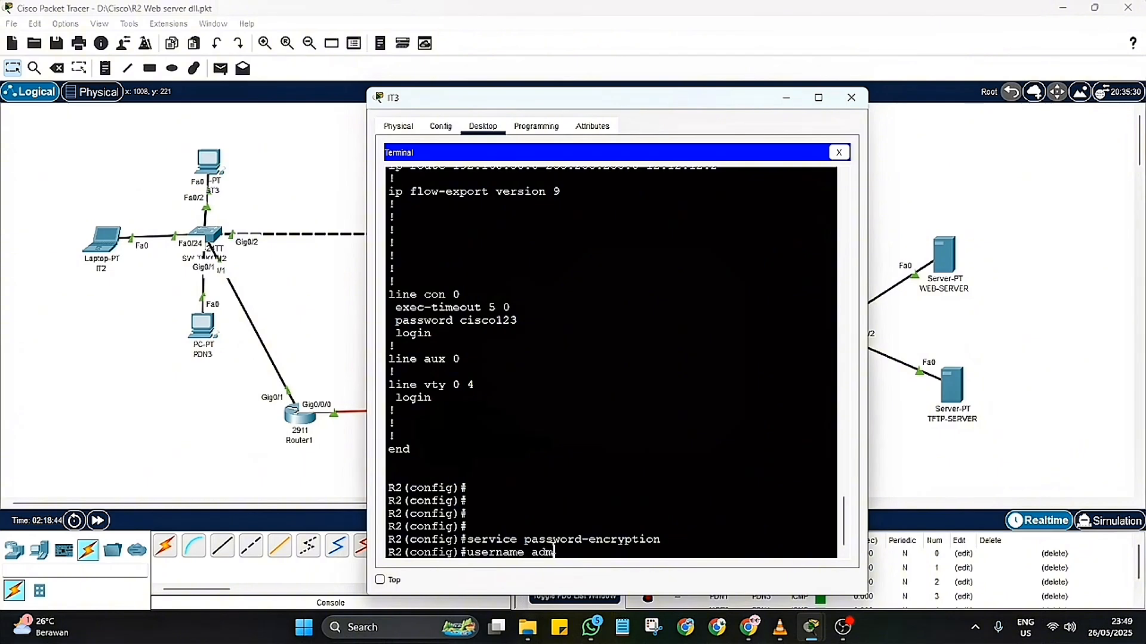
type("in privilege 15 secret cisco123")
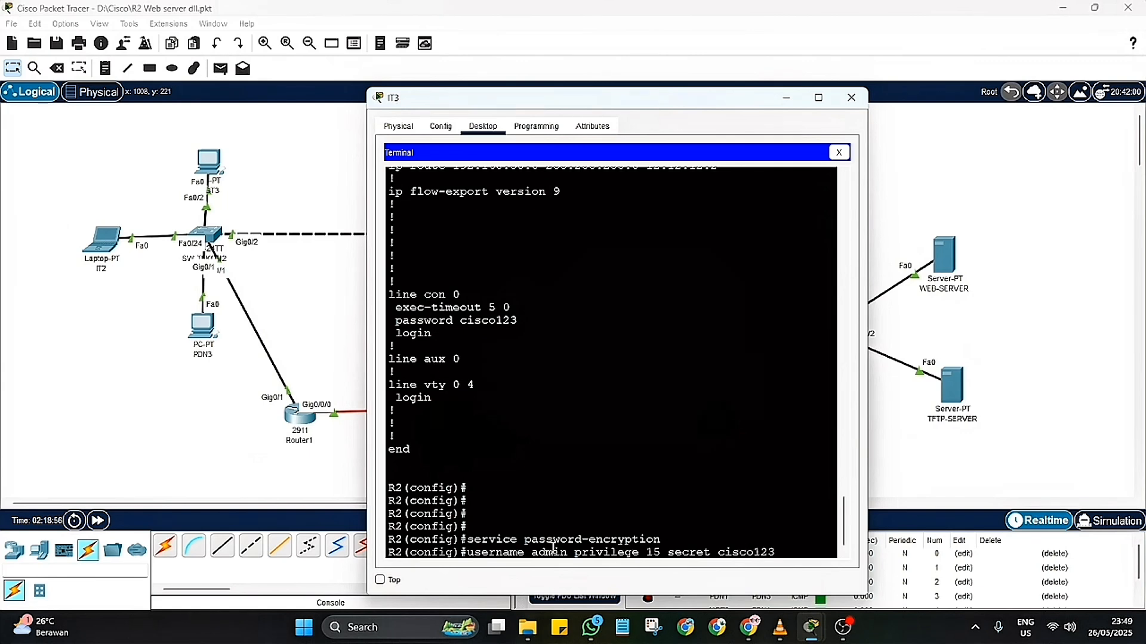
key("Return")
Step: Set R2's IP domain name to tekom1.net
type("ip")
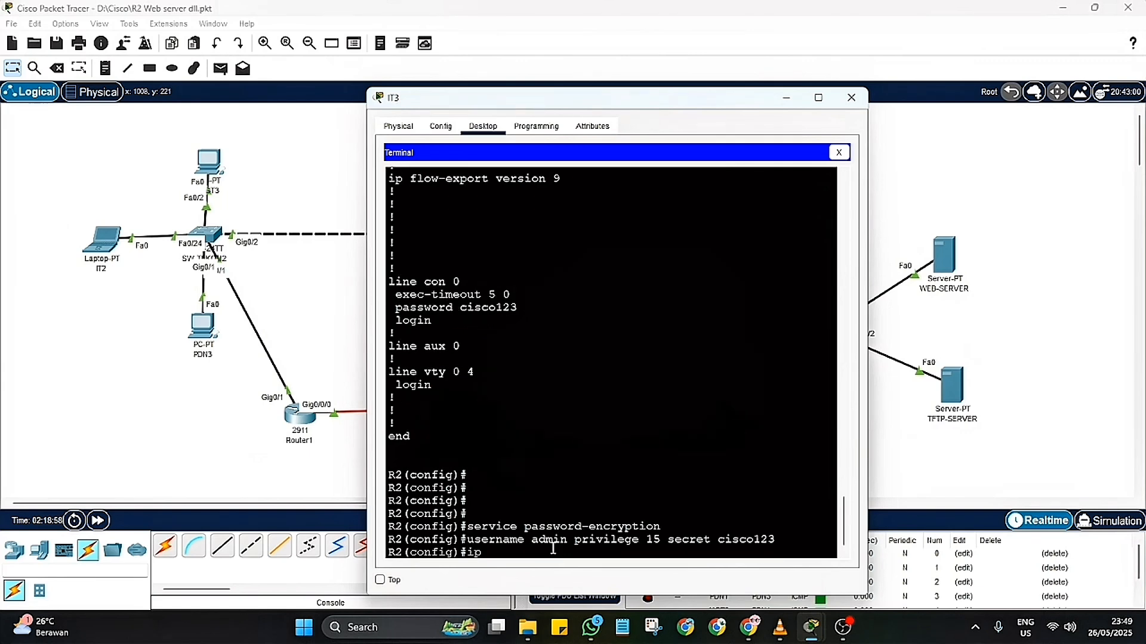
type(" domain-name tekom1.net")
key("Return")
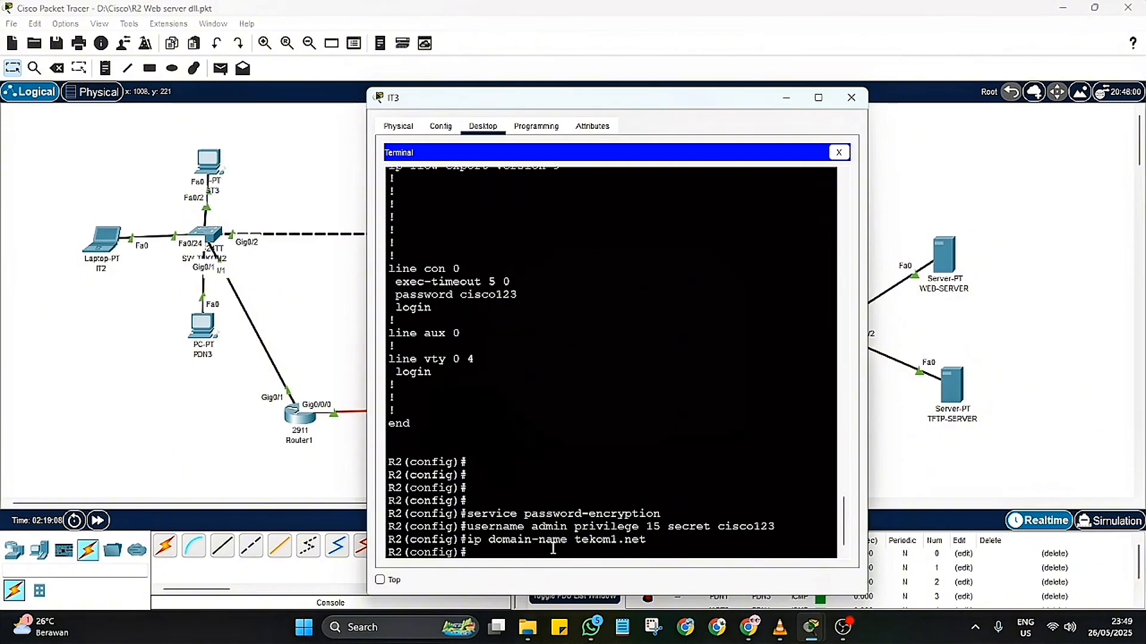
Step: Generate R2's RSA crypto keys with the default modulus of 512 bits
type("cripto")
key("BackSpace")
key("BackSpace")
key("BackSpace")
key("BackSpace")
type("ypto")
type("ey generate rsa")
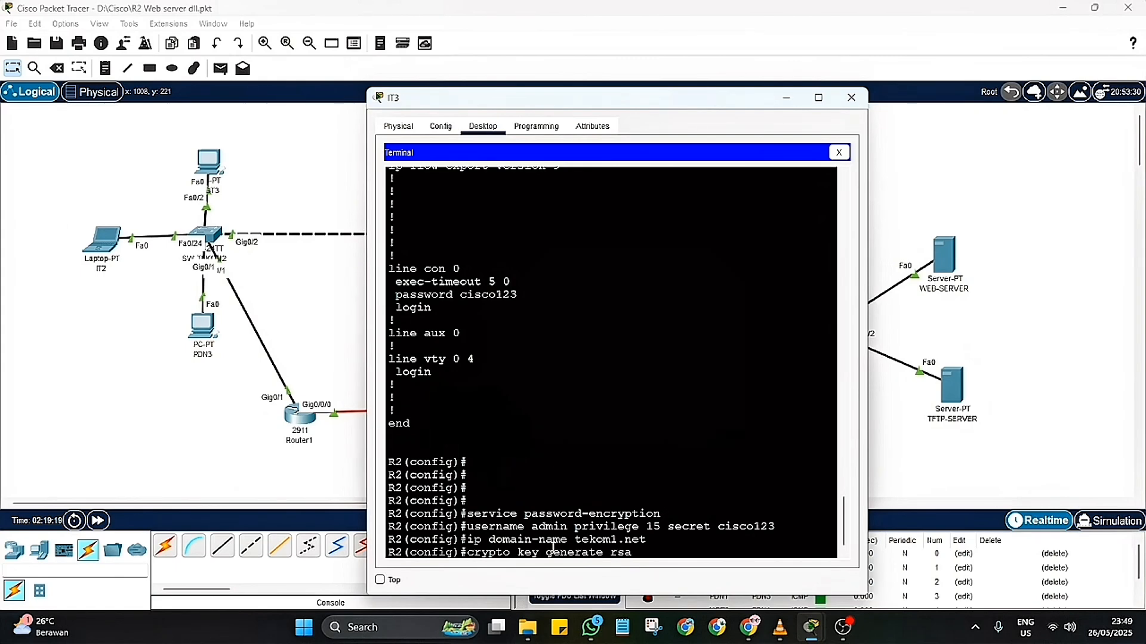
key("Return")
key("Return")
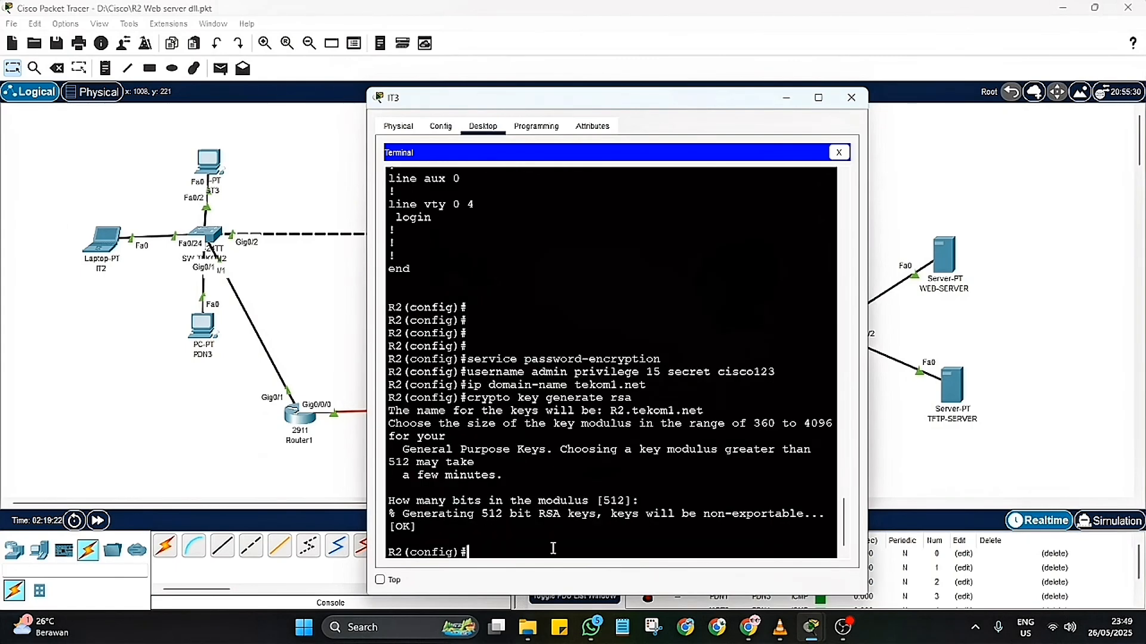
Step: Try to set R2's SSH to version 2
type("ip ssh version 2")
key("Return")
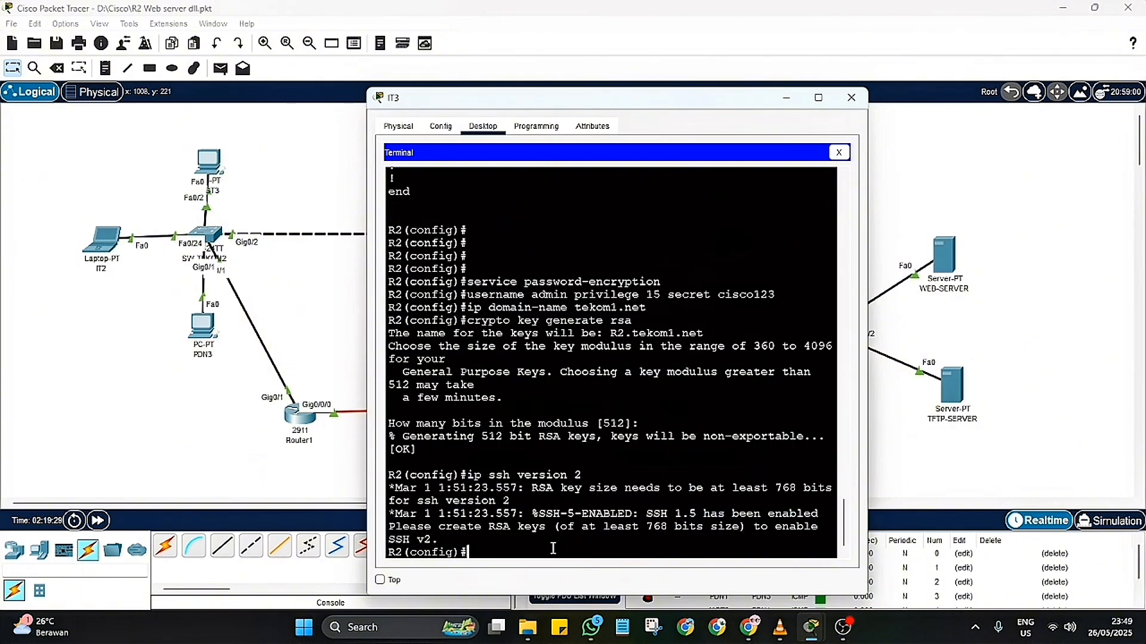
Step: Enter line vty 0 4 on R2 and set its transport input to ssh
type("line vty 0 4")
key("Return")
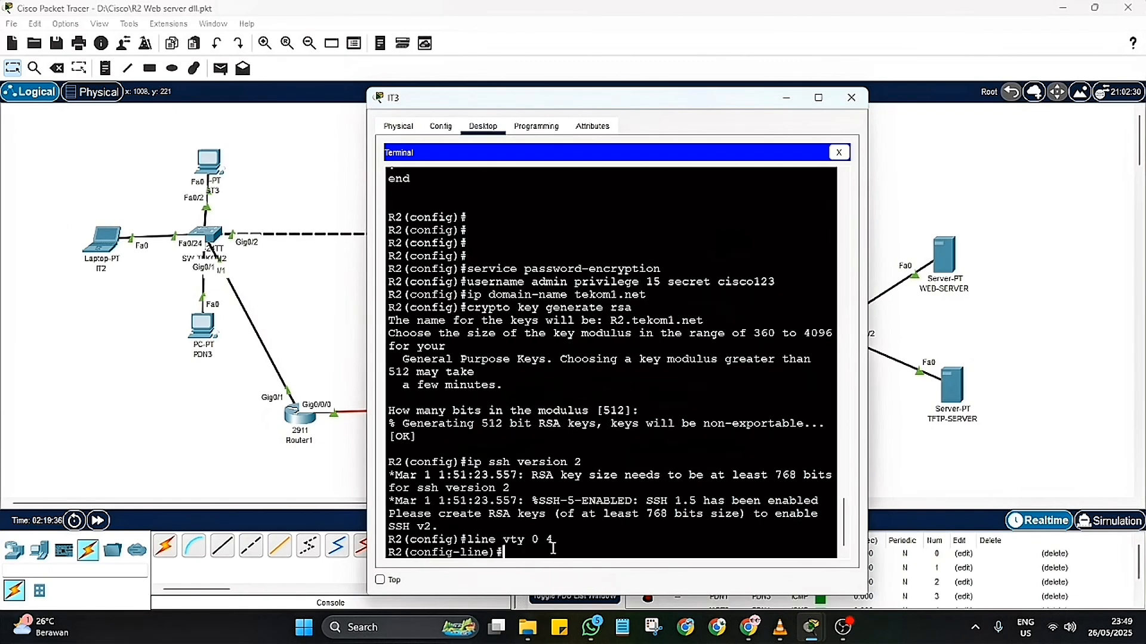
type("transport input shh")
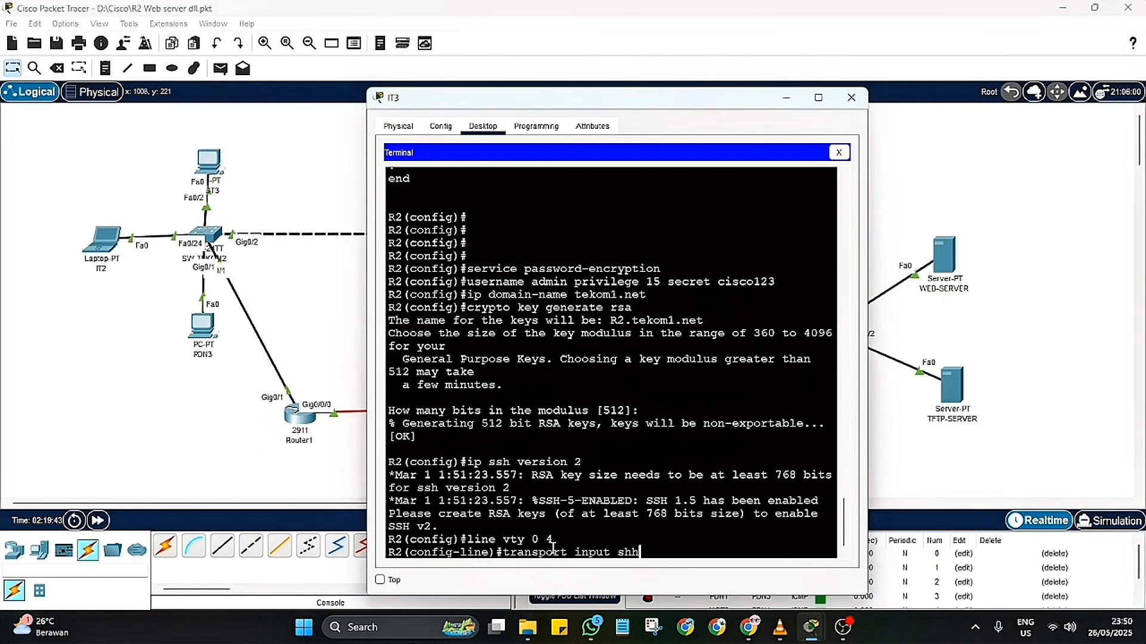
key("BackSpace")
key("BackSpace")
type("sh")
key("Return")
Step: Set the vty lines to login local with exec-timeout 5 0, and end configuration mode
type("lo")
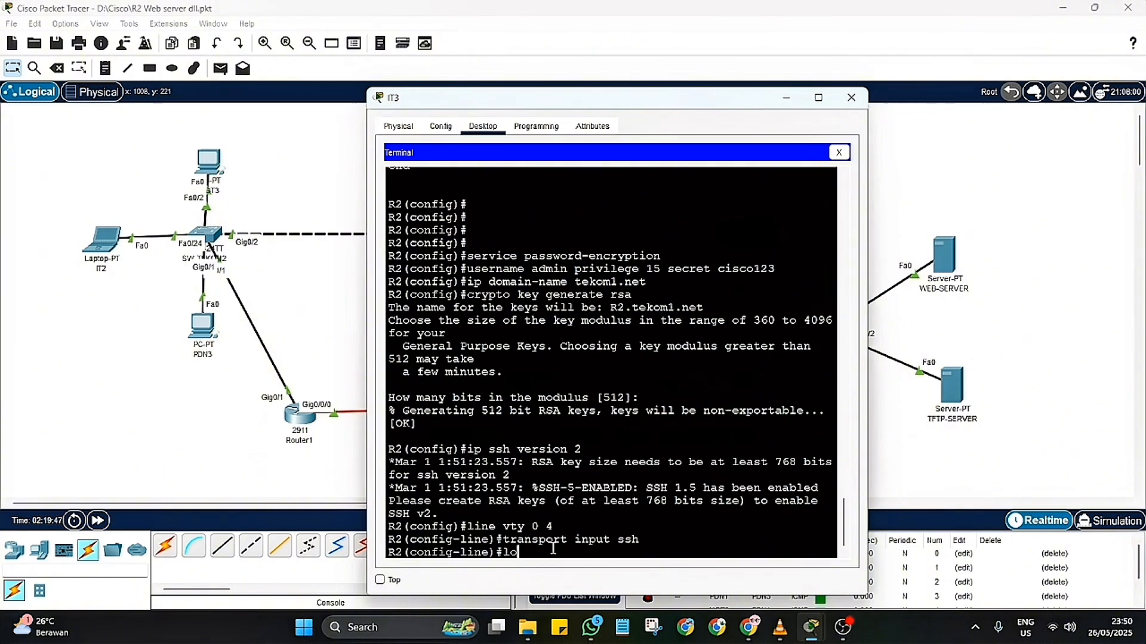
type("gin local")
key("Return")
type("e)#e")
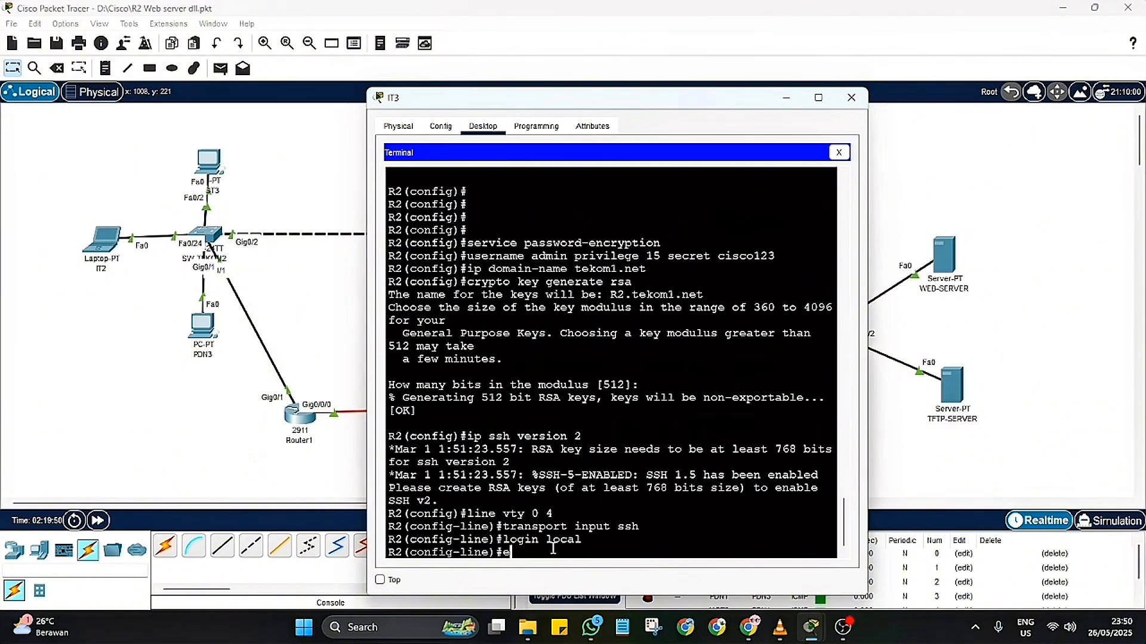
type("xec-timeout")
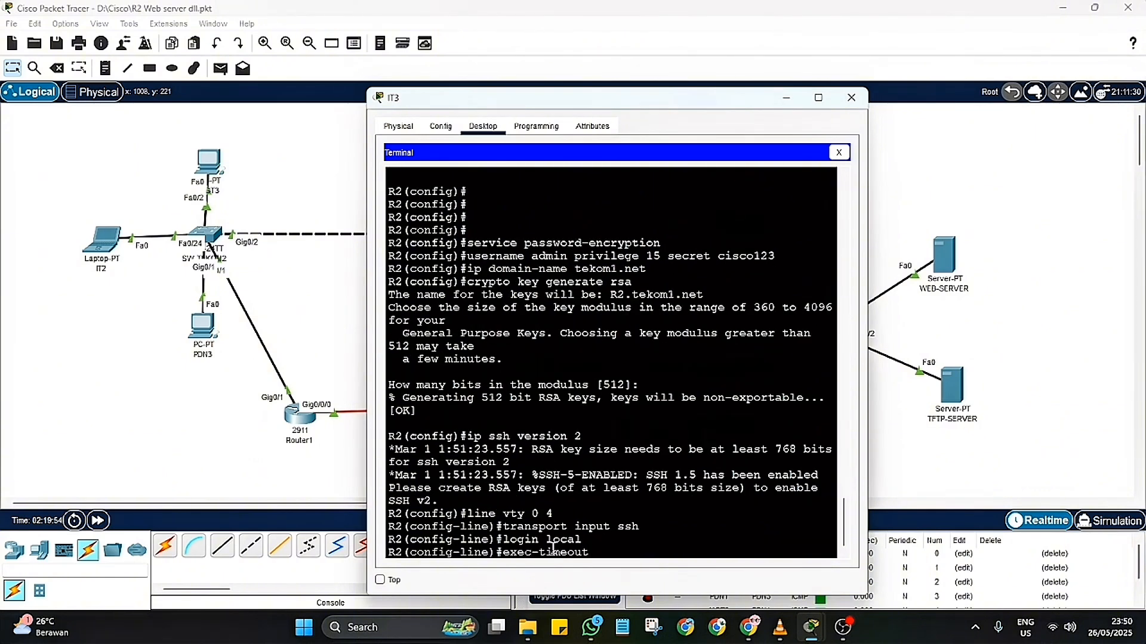
type(" 5 0")
key("Return")
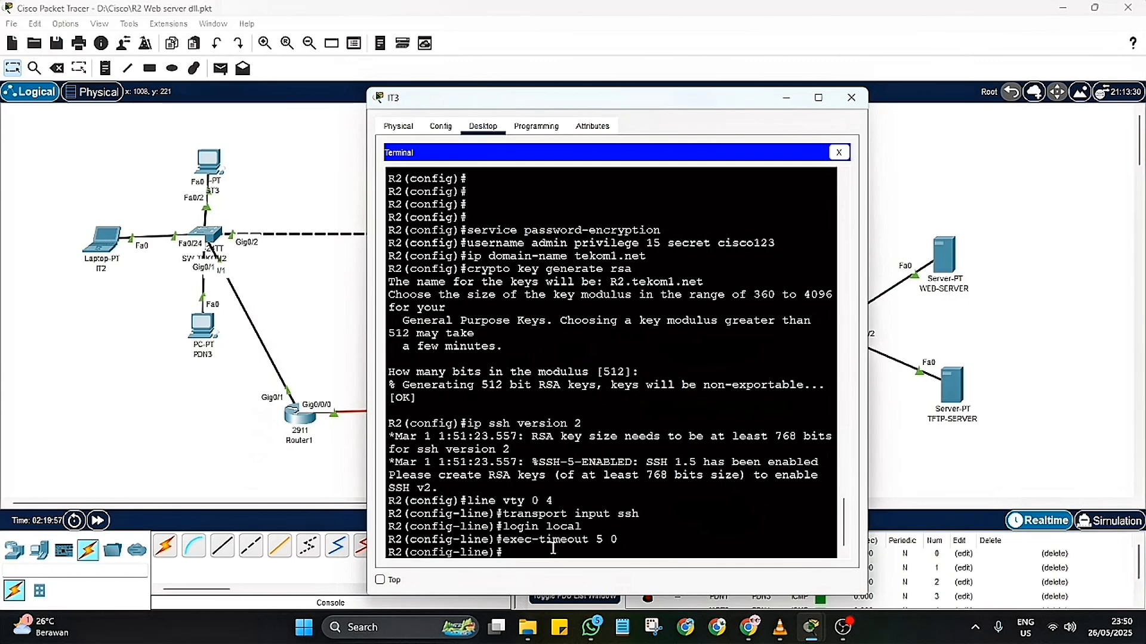
type("end")
key("Return")
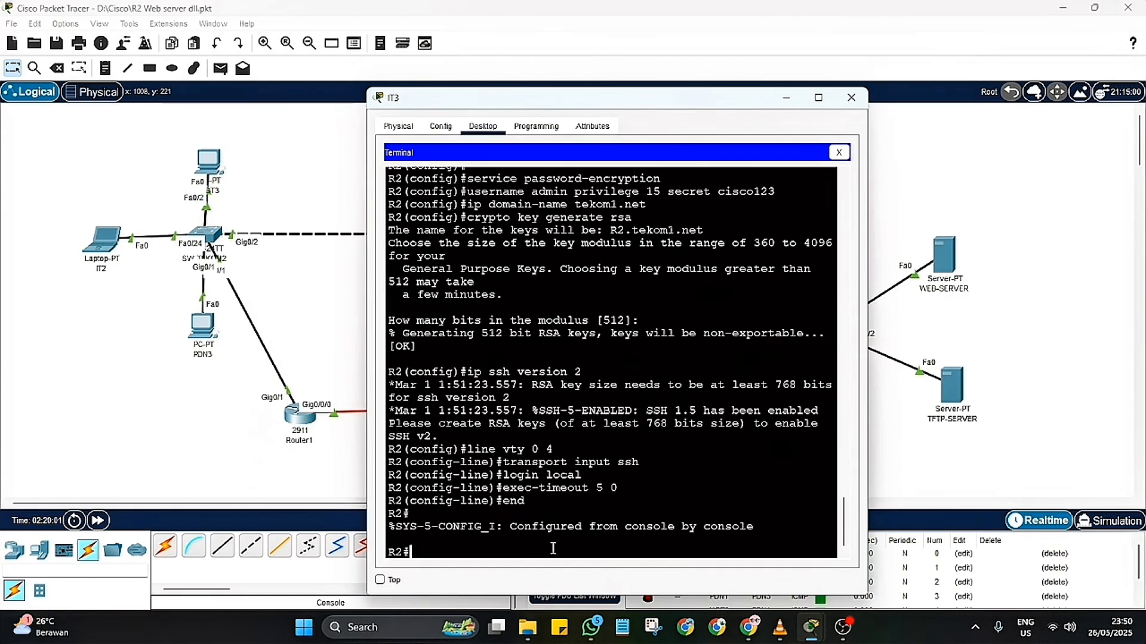
Step: Return to R2's global configuration mode and review the running configuration's encryption, admin user, SSH and vty line settings
type("conf t")
key("Return")
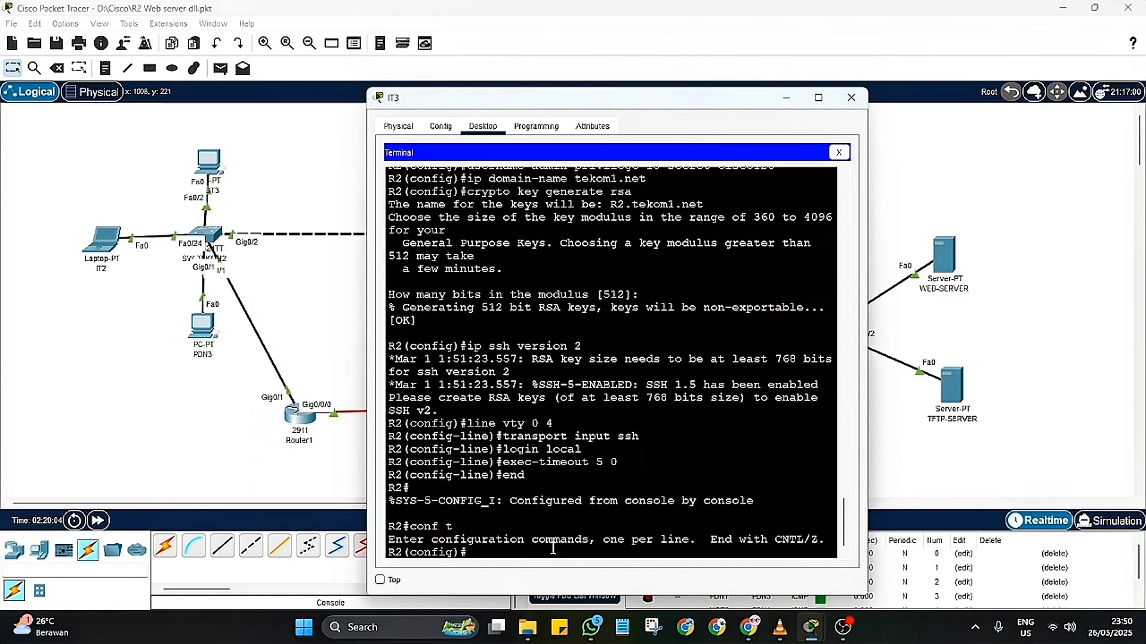
type("do sh run")
key("Return")
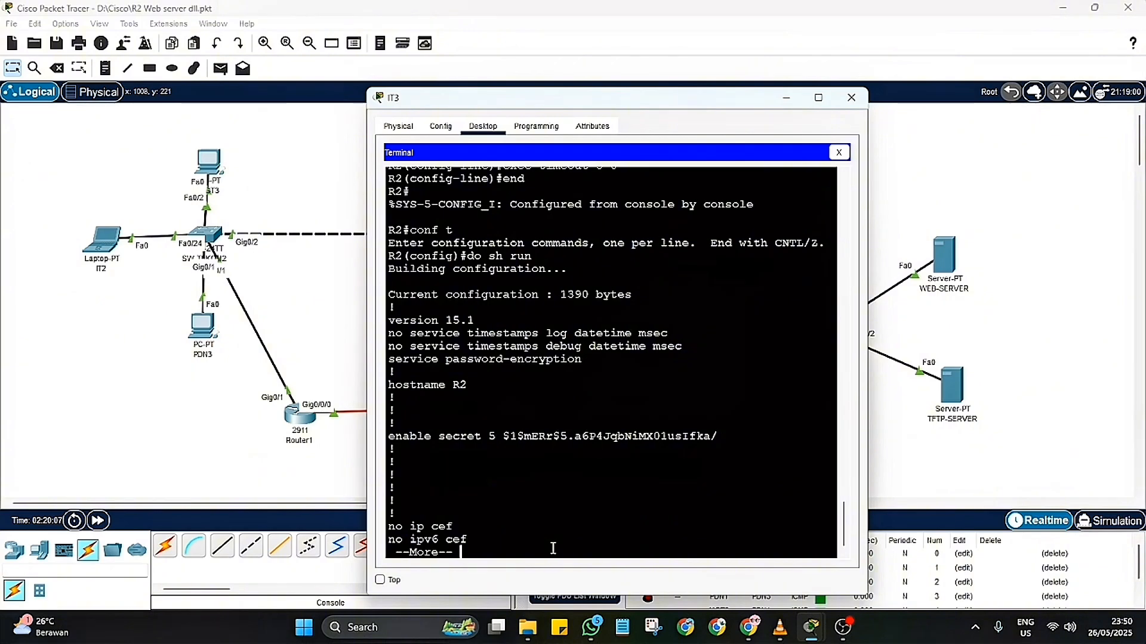
key("Return")
key("Return")
key("Return")
key("Return")
key("Return")
key("Return")
key("Return")
key("Return")
key("Return")
key("Return")
key("Return")
key("Return")
key("Return")
key("Return")
key("Return")
key("Return")
key("Return")
key("Return")
key("Return")
key("Return")
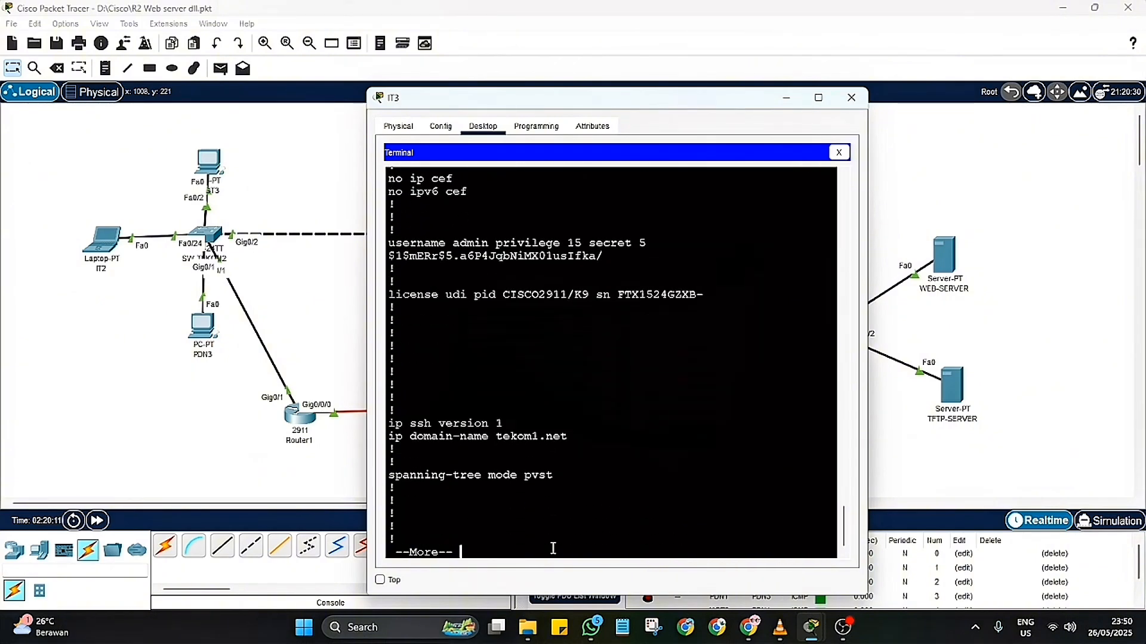
key("Return")
key("Return")
key("Return")
key("Return")
key("Return")
key("Return")
key("Return")
key("Return")
key("Return")
key("Return")
key("Return")
key("Return")
key("Return")
key("Return")
key("Return")
key("Return")
key("Return")
key("Return")
key("Return")
key("Return")
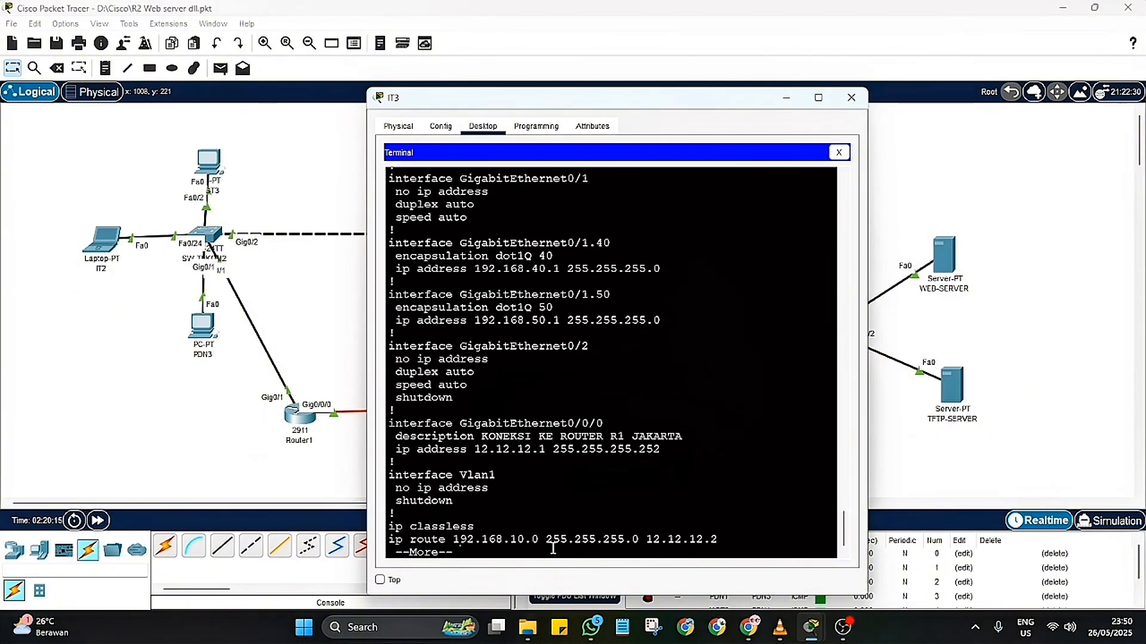
key("Return")
key("Return")
key("Return")
key("Return")
key("Return")
key("Return")
key("Return")
key("Return")
key("Return")
key("Return")
key("Return")
key("Return")
key("Return")
key("Return")
key("Return")
key("Return")
key("Return")
key("Return")
key("Return")
key("Return")
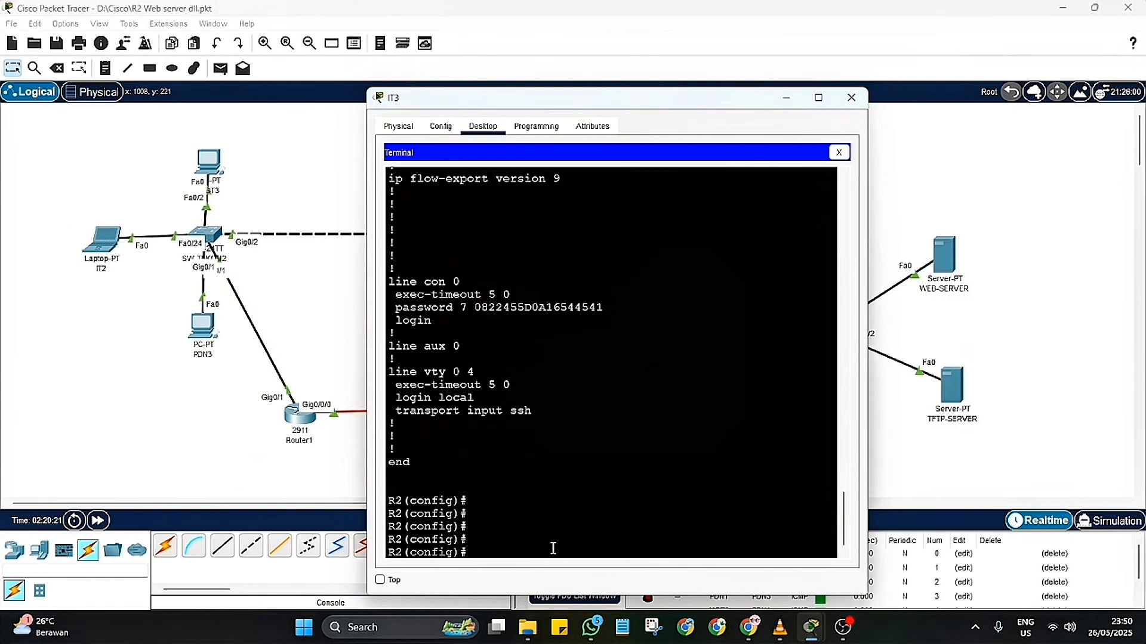
Step: Leave R2's global configuration mode with the end command
type("conf")
key("BackSpace")
key("BackSpace")
key("BackSpace")
key("BackSpace")
type("end")
key("Return")
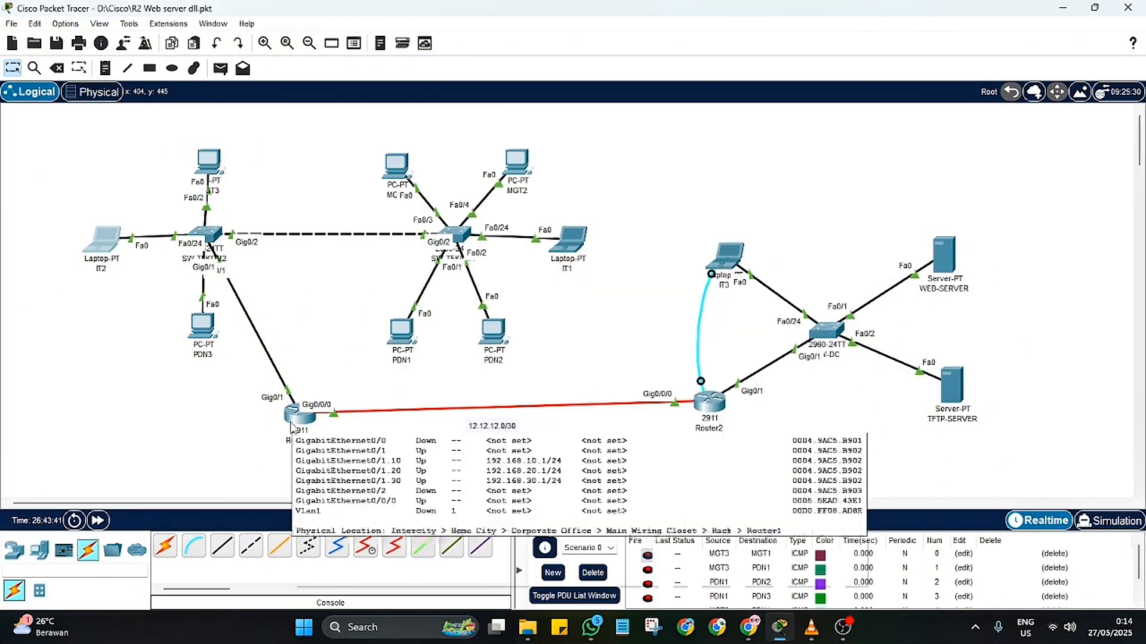
Step: Connect a console cable from Router1's Console port to laptop IT2's RS 232 port
left_click(192, 556)
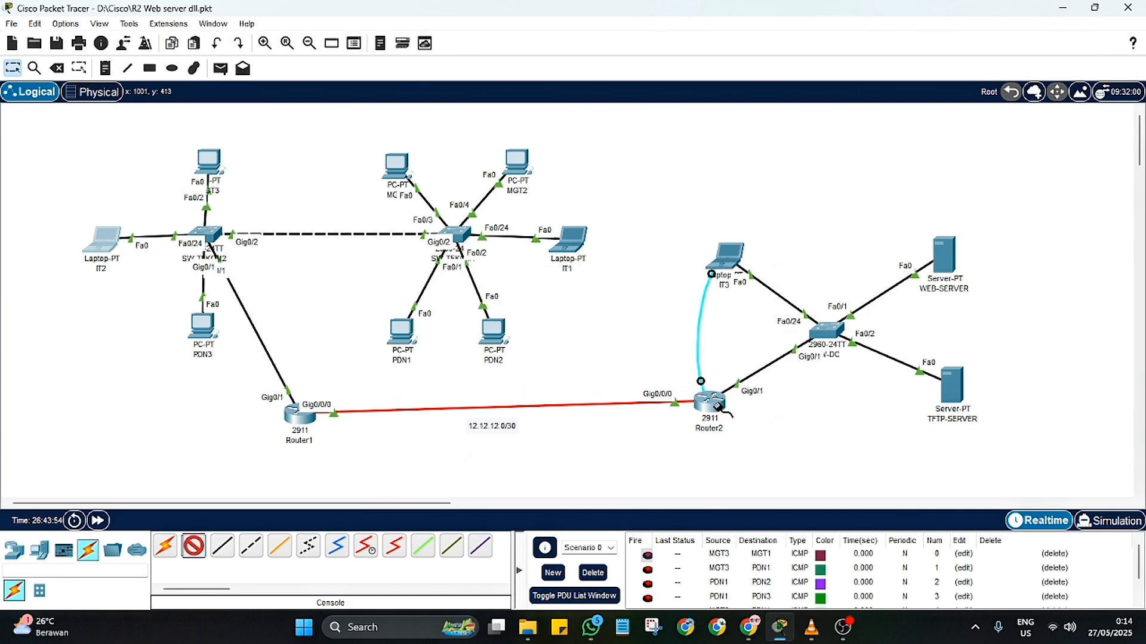
left_click(286, 413)
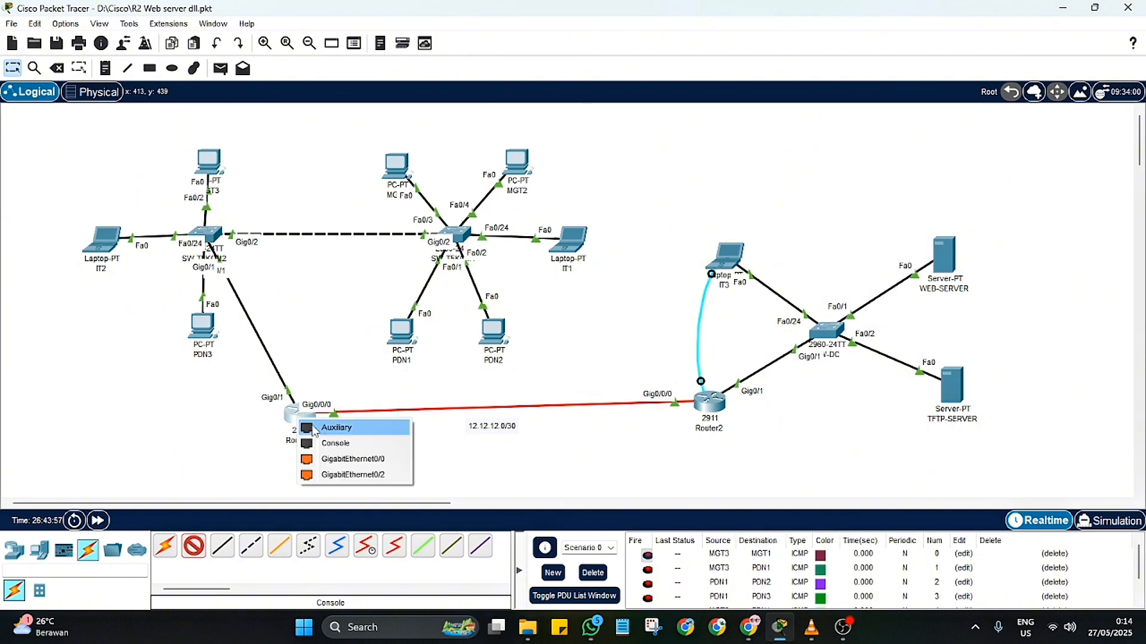
left_click(325, 441)
left_click(100, 251)
left_click(99, 250)
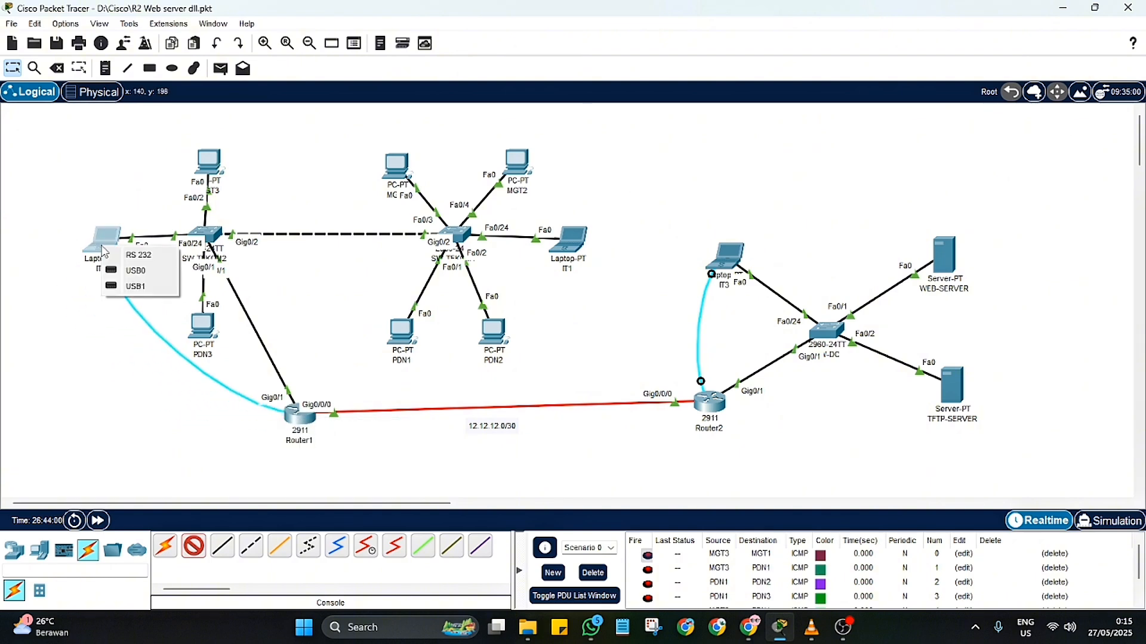
left_click(136, 255)
Step: Open a terminal session on IT2 with the default port configuration of 9600 bits per second
left_click(107, 242)
left_click(621, 213)
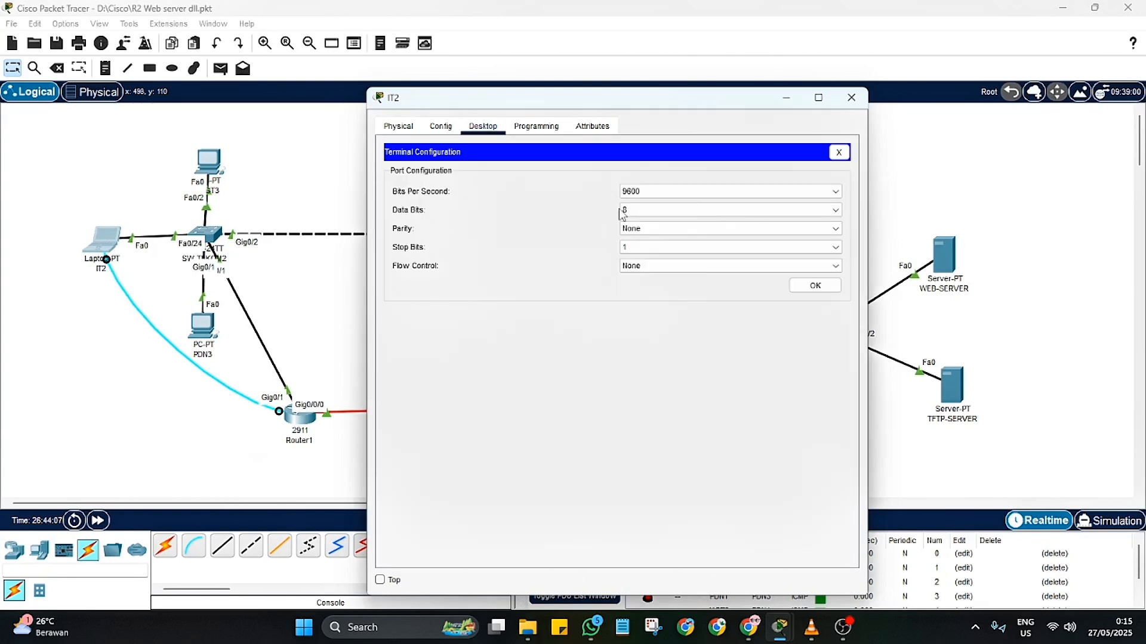
left_click(796, 286)
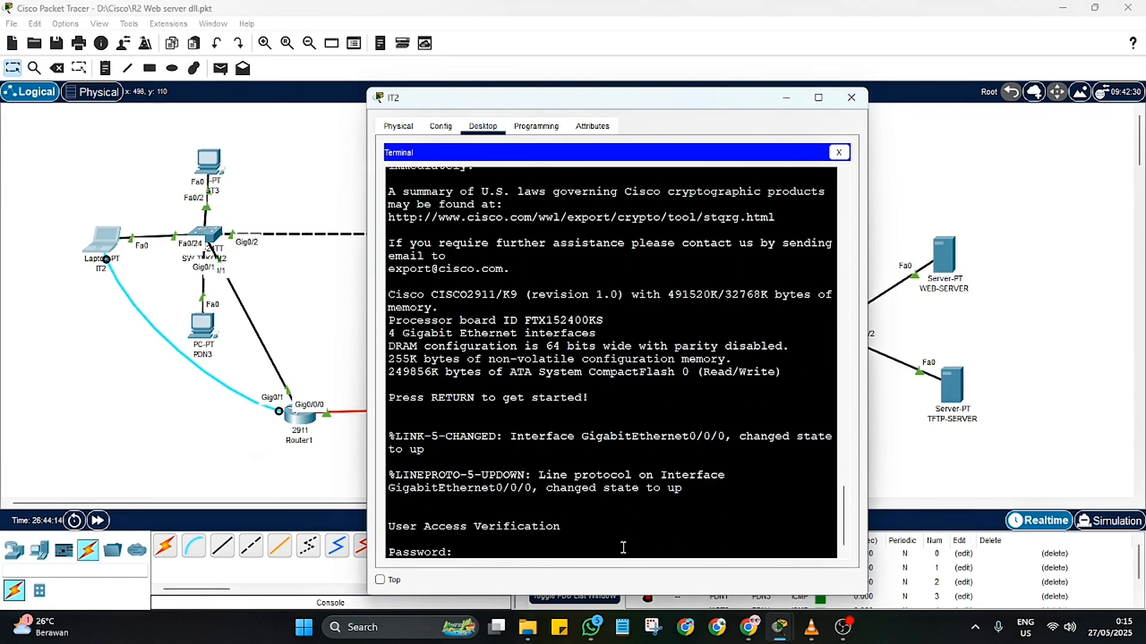
Step: Log in to R1 with the console password and enter privileged mode with the enable password
key("Return")
type("en")
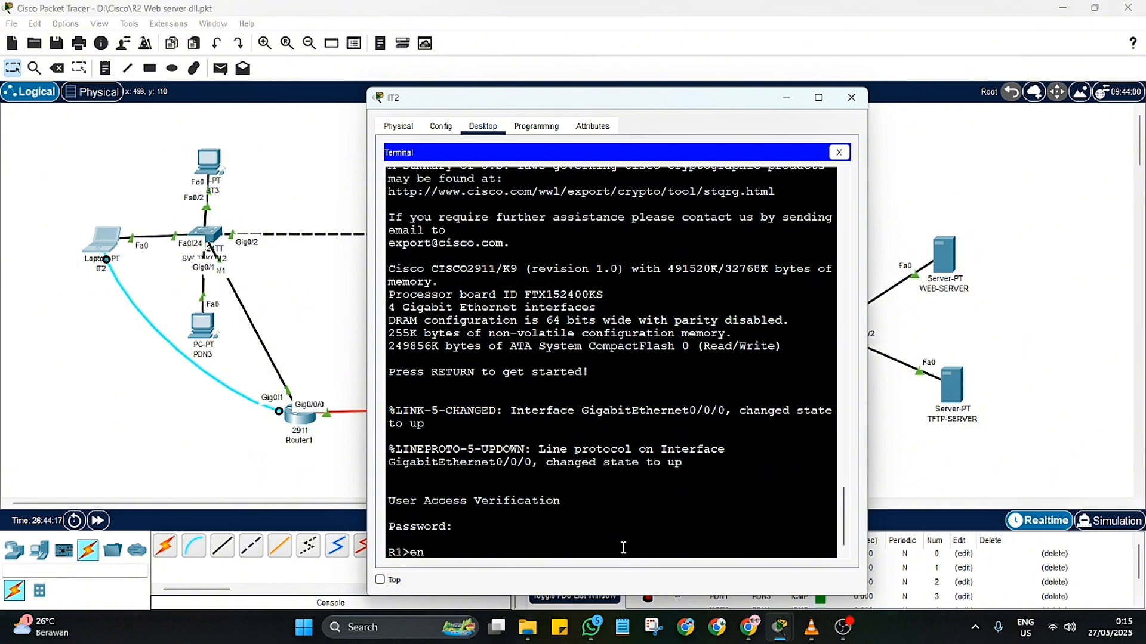
key("Return")
Step: Enter R1's global configuration mode and enable interface gi0/0/0 with no shutdown
key("Return")
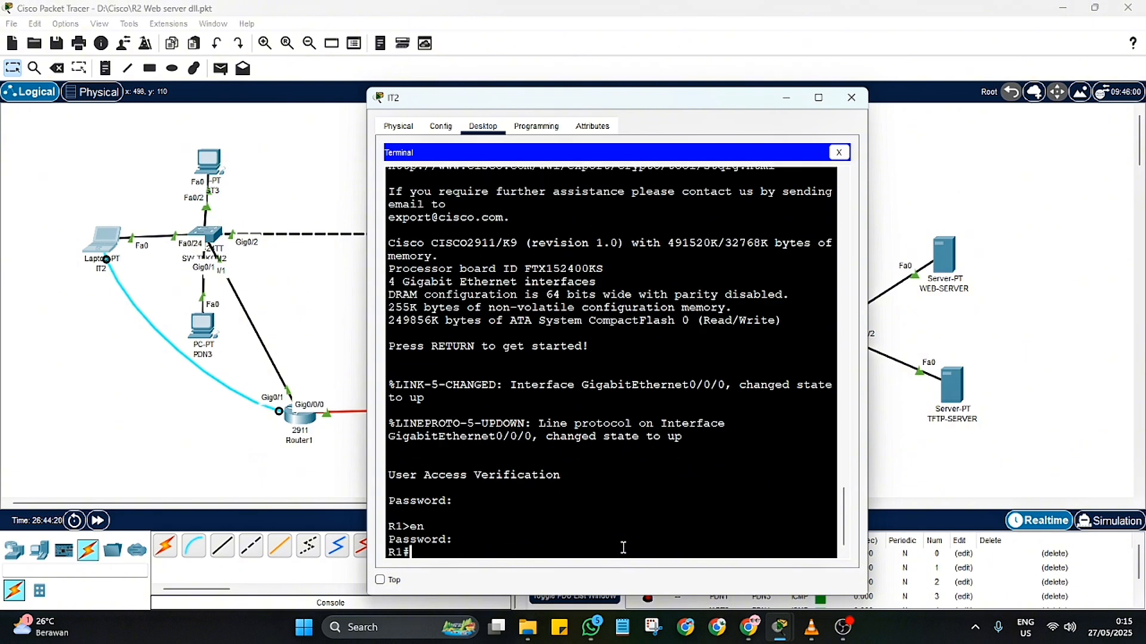
type("conf t")
key("Return")
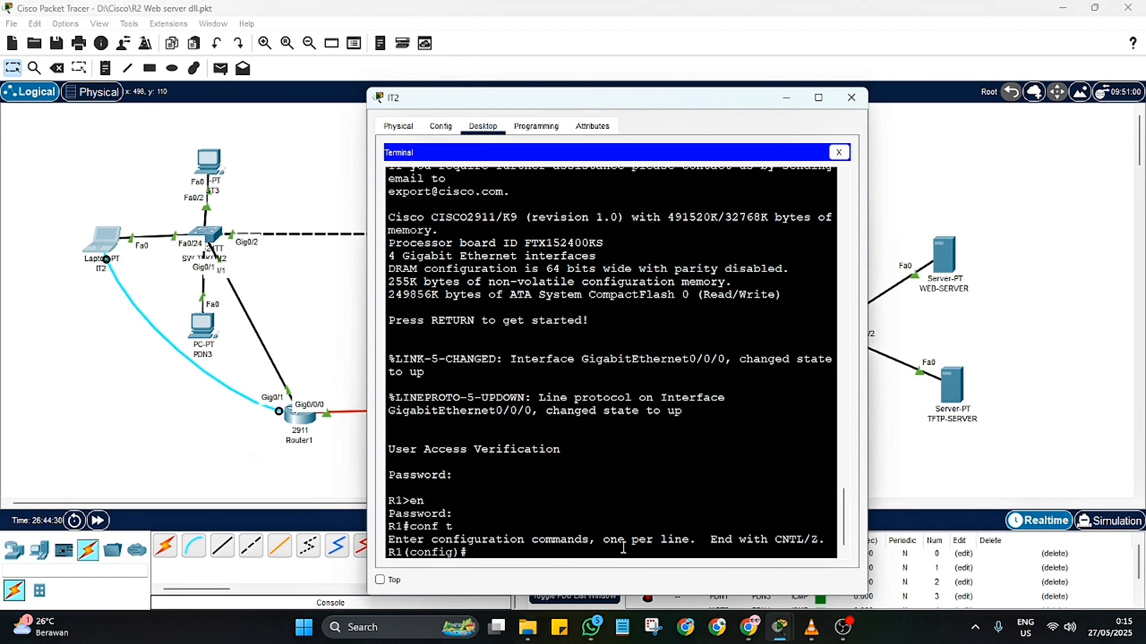
type("int gi0/0/0")
key("Return")
type("no")
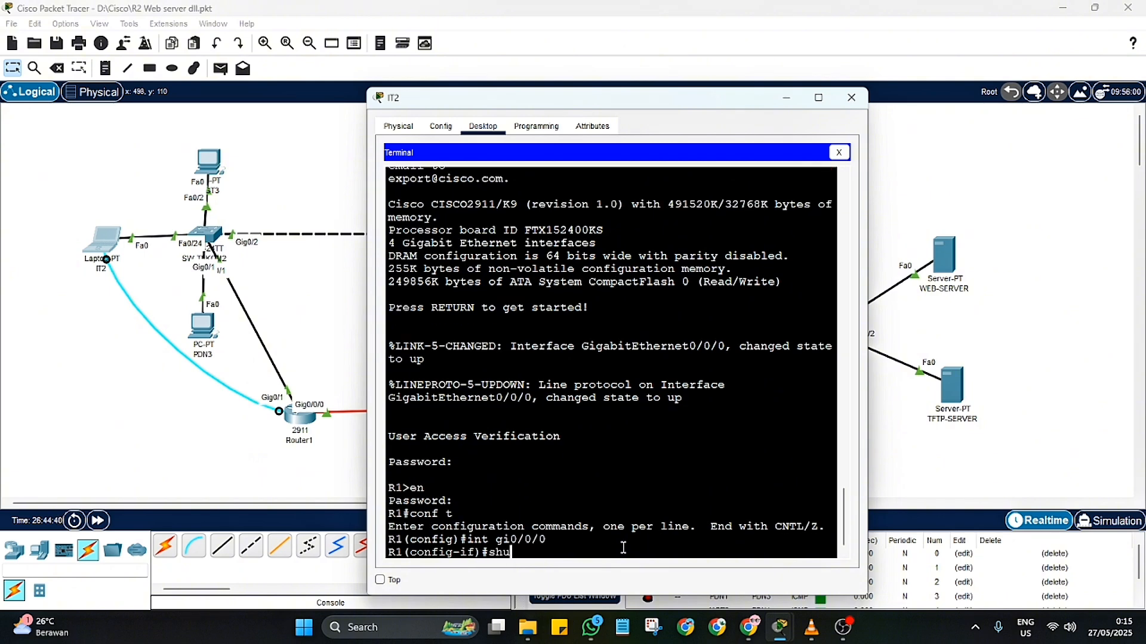
type(" sh")
key("Return")
Step: Show R1's brief IP interface summary and examine the GigabitEthernet0/0/0 entry
type("do")
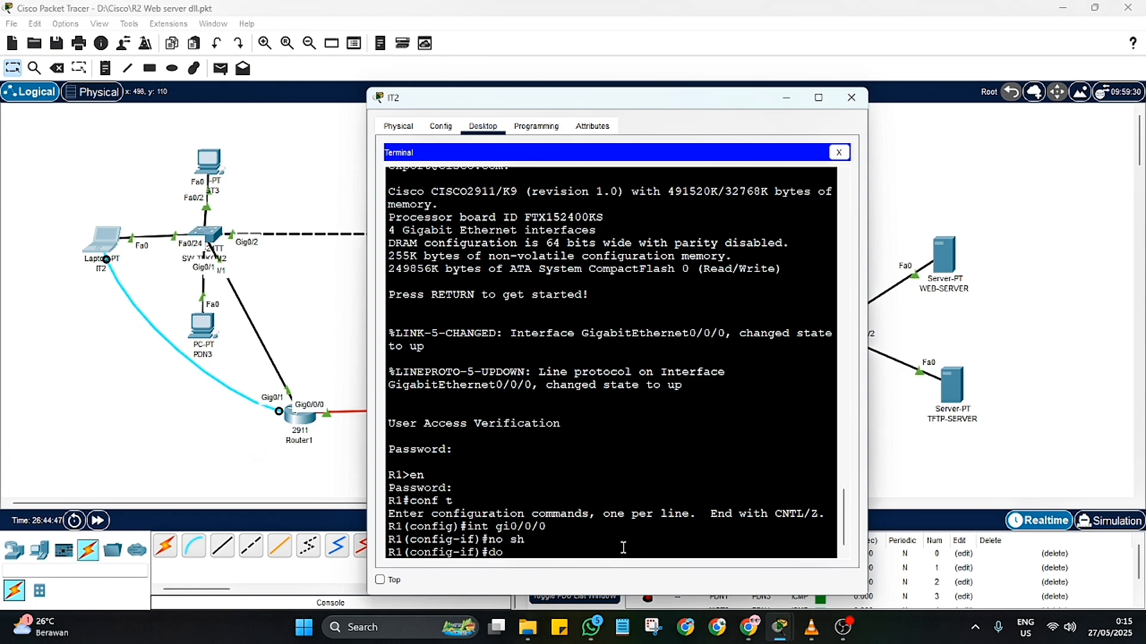
type(" sh ip int br")
key("Return")
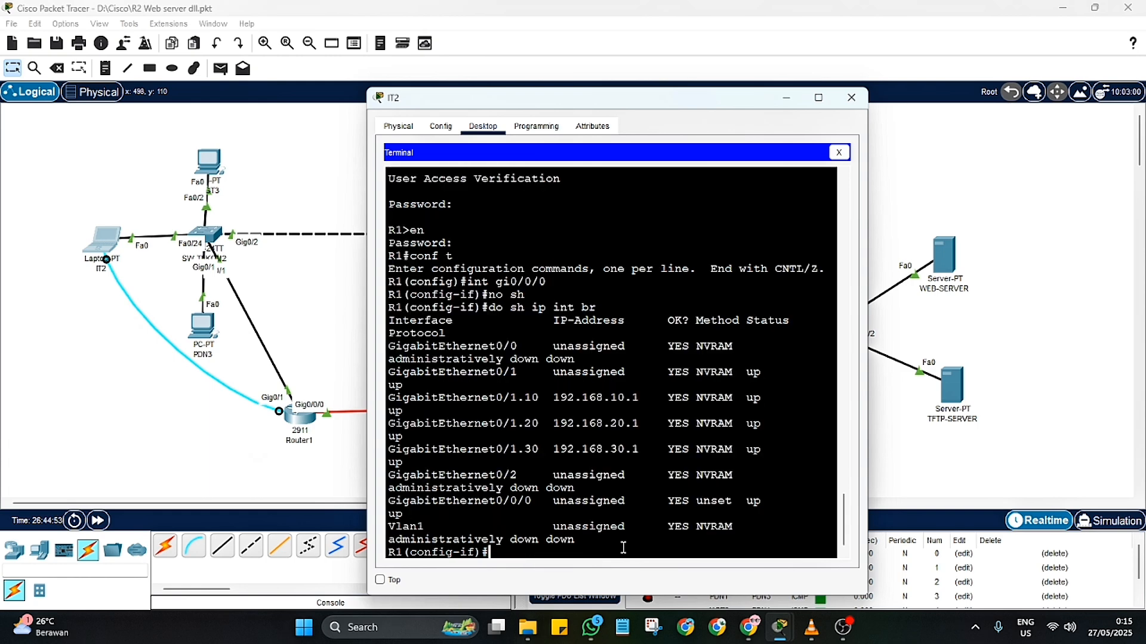
key("Return")
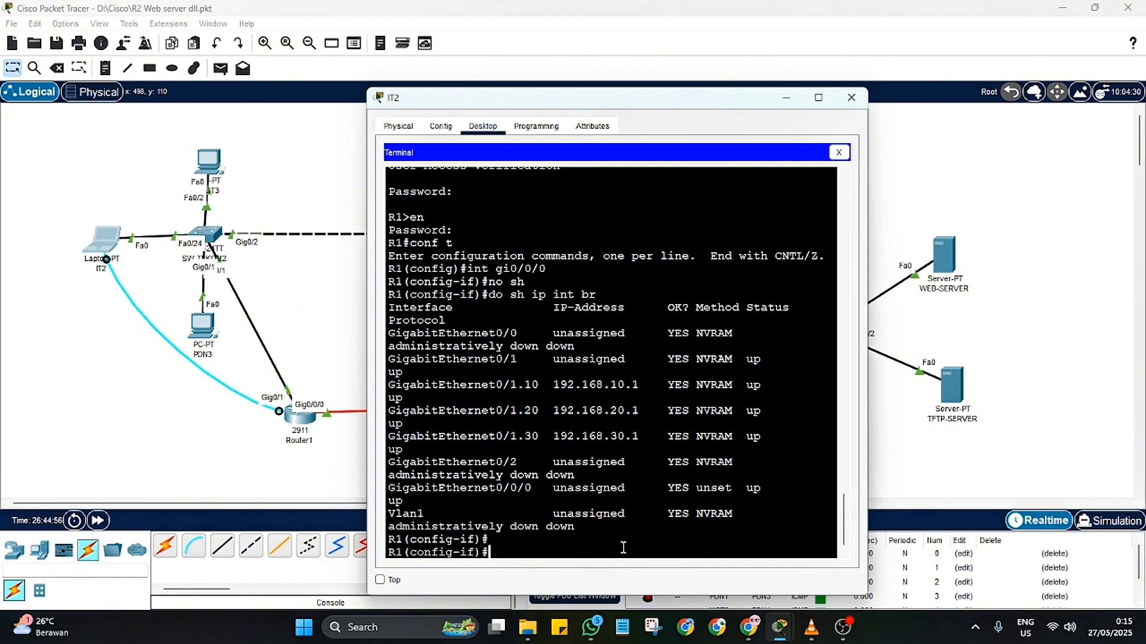
key("Return")
key("Return")
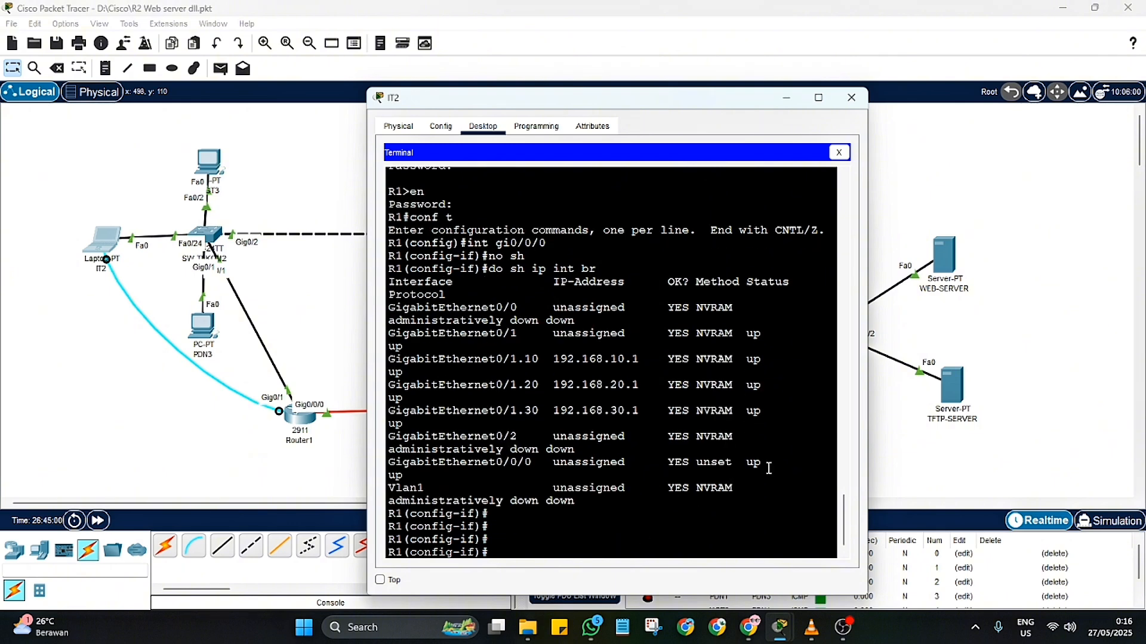
left_click_drag(768, 468, 388, 463)
Step: Assign IP address 12.12.12.2 with subnet mask 255.255.255.252 to R1's interface gi0/0/0
left_click(505, 551)
type("ip add 12")
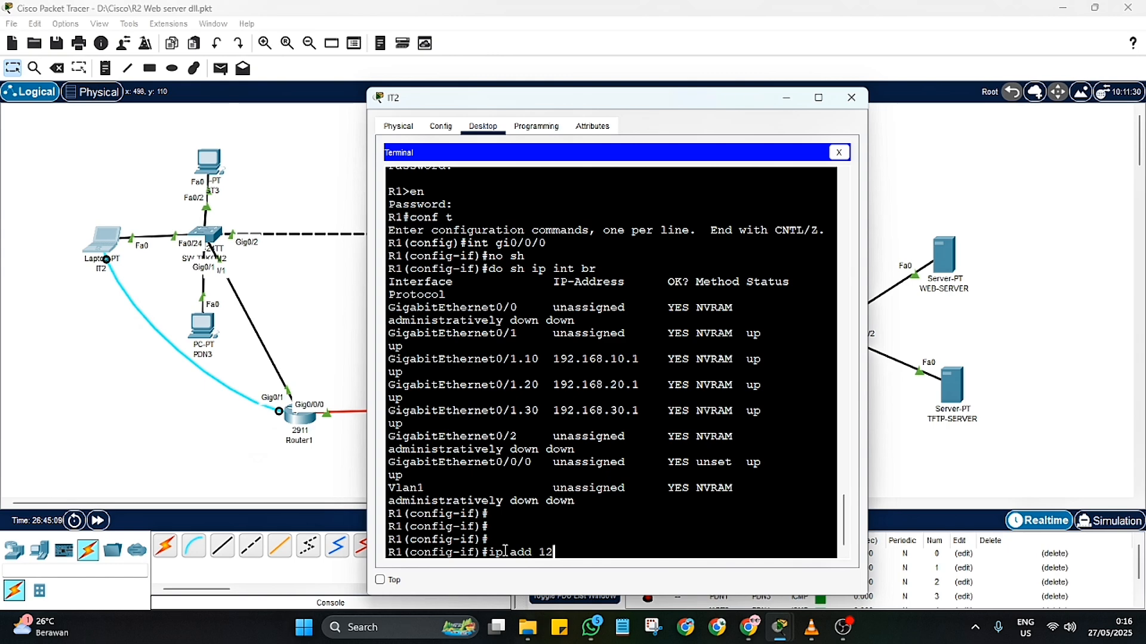
type(".12.12")
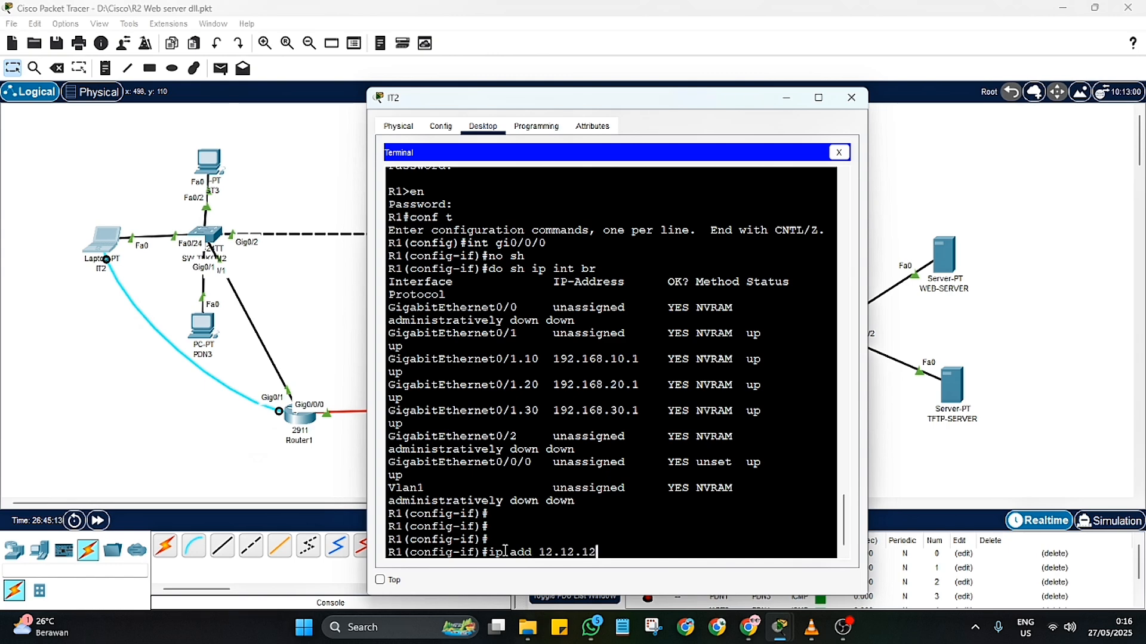
type(".1.22 255.5.")
key("BackSpace")
key("BackSpace")
type("255.255.252")
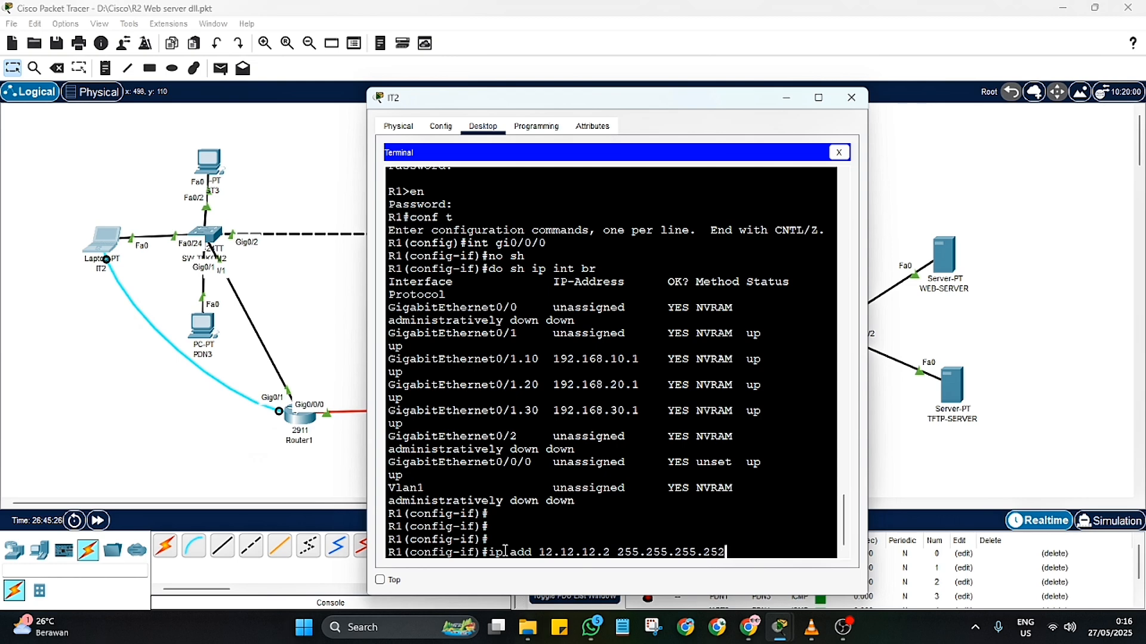
key("Return")
Step: Describe R1's interface gi0/0/0 as KONEKSI KE ROUTER R2 SURABAYA and return to global configuration mode
type("des")
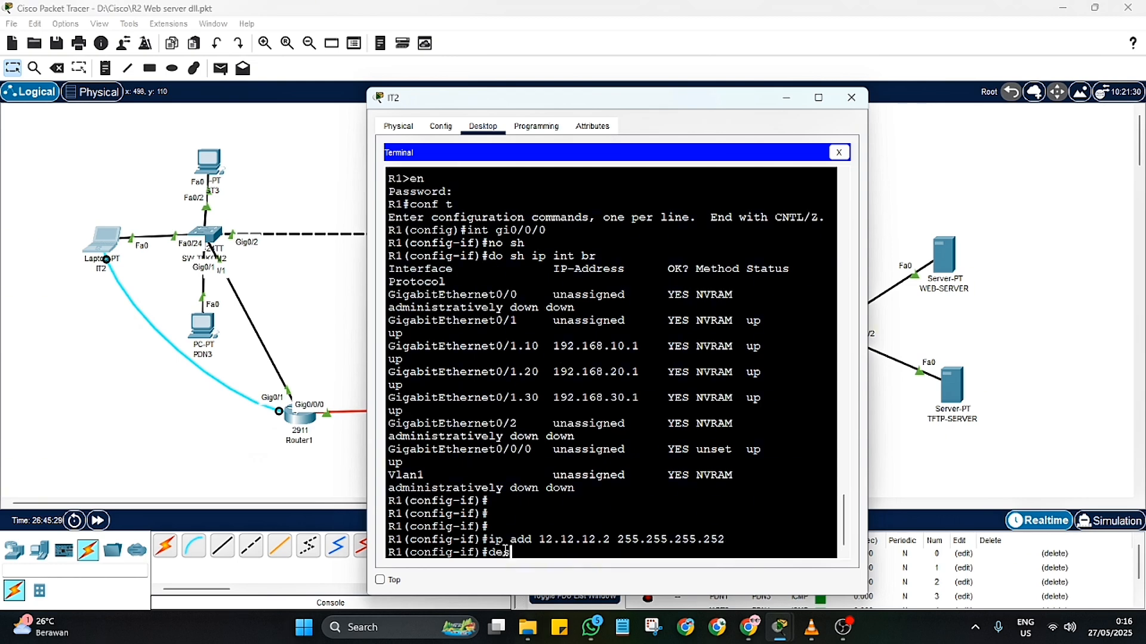
type("cription KONEKSI KE ROUTER")
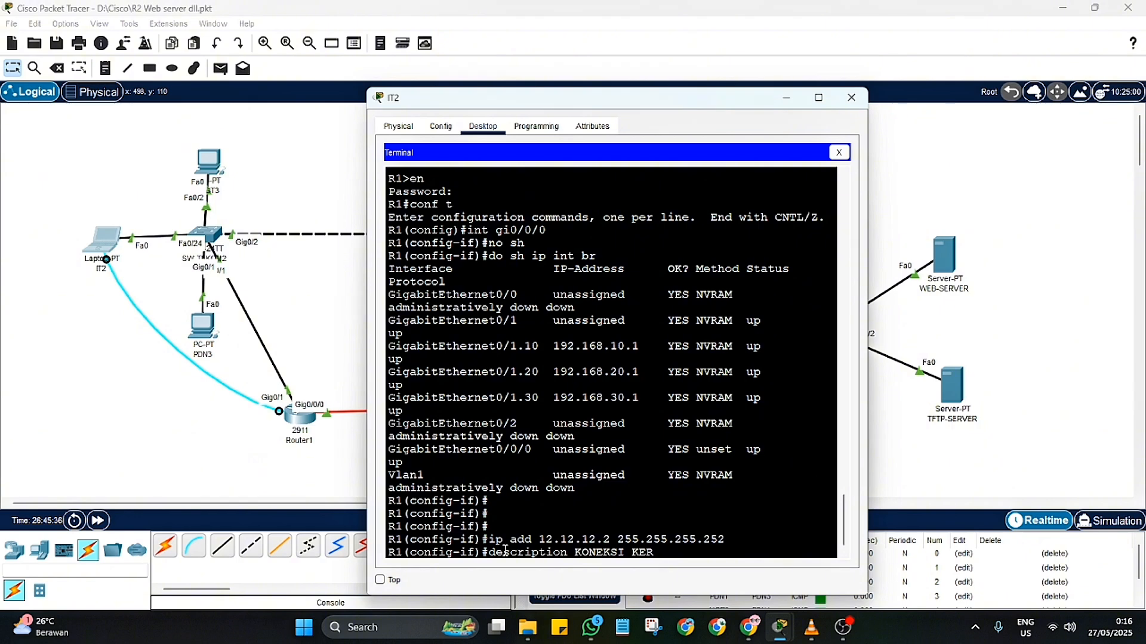
type(" R2 SURABAYA")
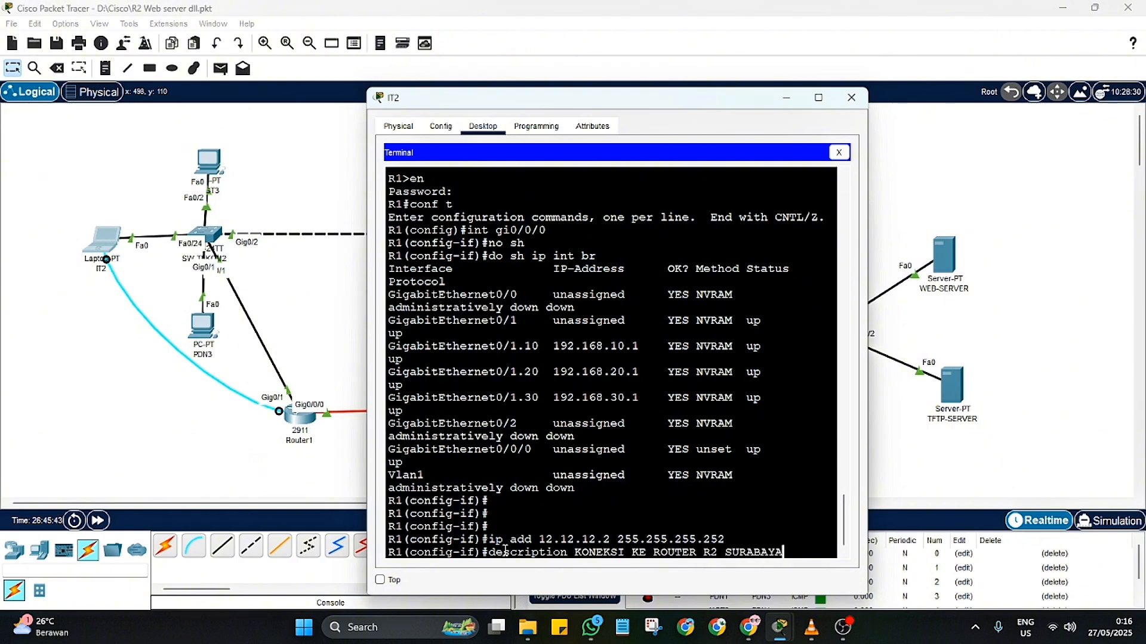
key("Return")
type("ex")
key("Return")
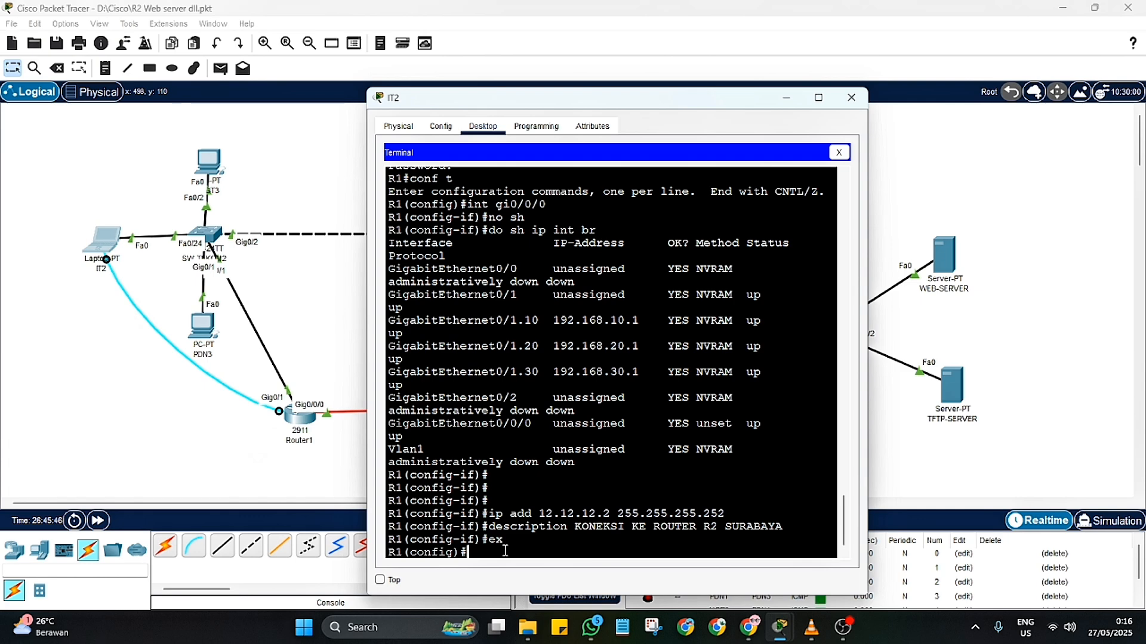
Step: Ping 12.12.12.1 from R1 and show the brief IP interface summary
type("do ping 12.12.12.1")
key("Return")
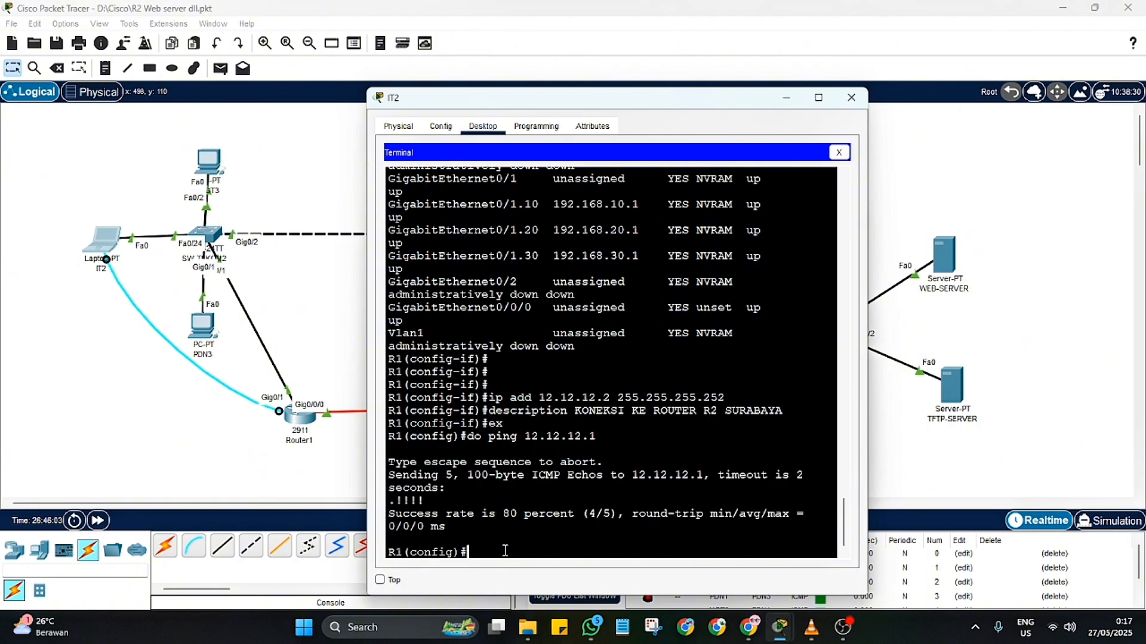
type("do sh ip int br")
key("Return")
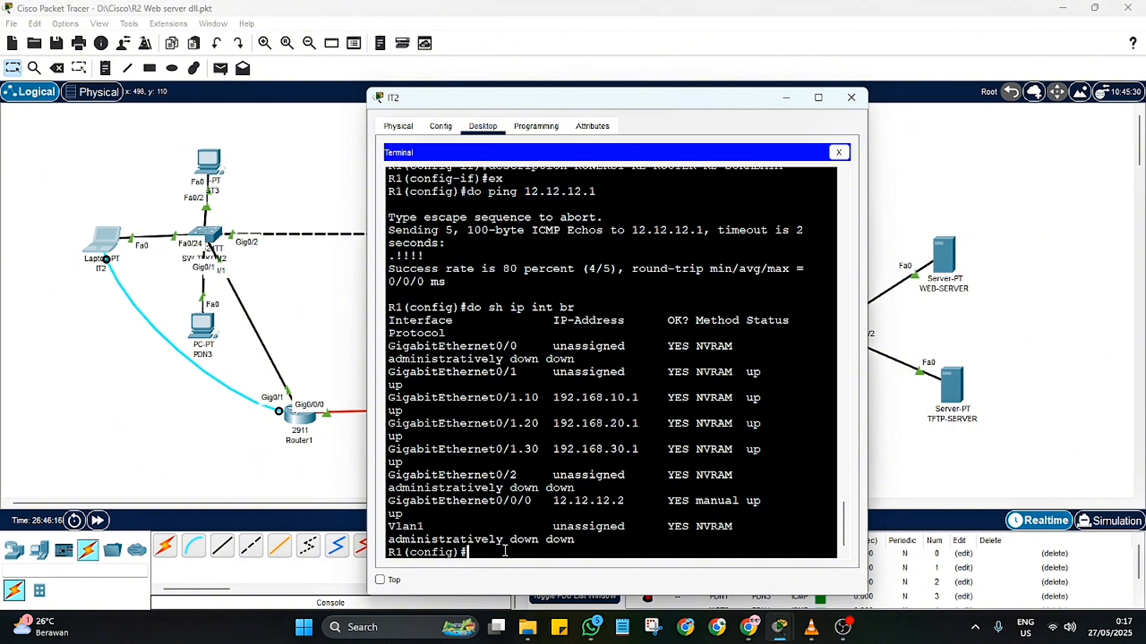
Step: Add a static route on R1 to 192.168.40.0 with mask 255.255.255.0 via 12.12.12.1
type("ip route 192.168.40.0 255.244")
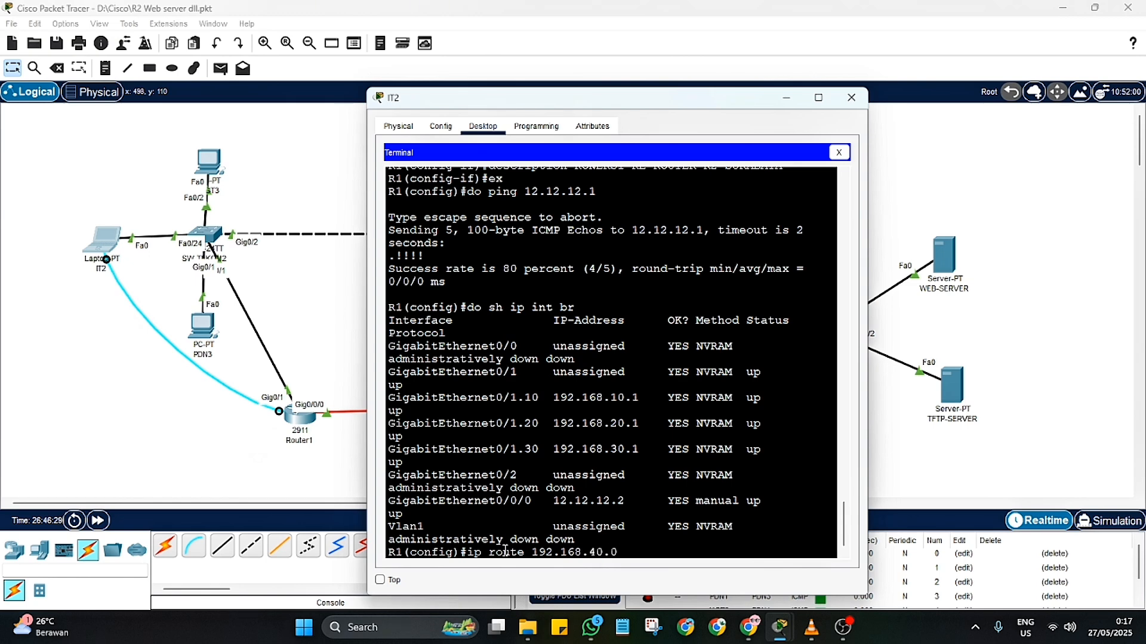
key("BackSpace")
key("BackSpace")
type("55.255.0 12.12.12.1")
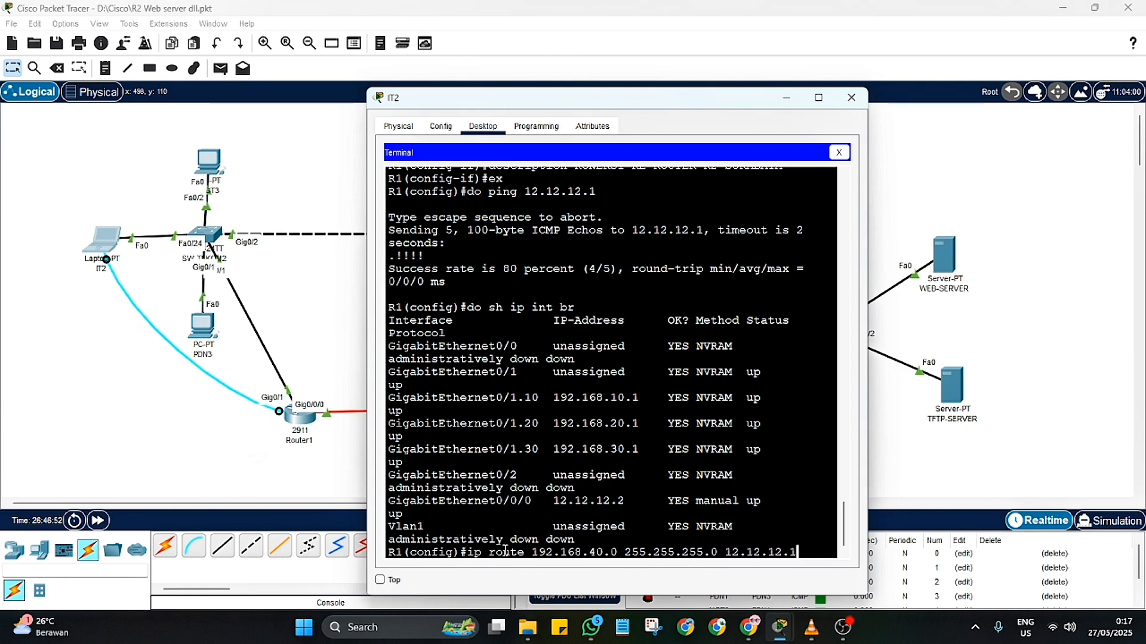
key("Return")
Step: Add a static route on R1 to 192.168.50.0 with mask 255.255.255.0 via 12.12.12.1, reusing the previous command
key("Up")
key("Left")
key("Left")
key("Left")
key("Left")
key("Left")
key("Left")
key("Left")
key("Left")
key("Left")
key("Left")
key("Left")
key("Left")
key("Left")
key("Left")
key("Left")
key("Left")
key("Left")
key("Left")
key("Left")
key("Left")
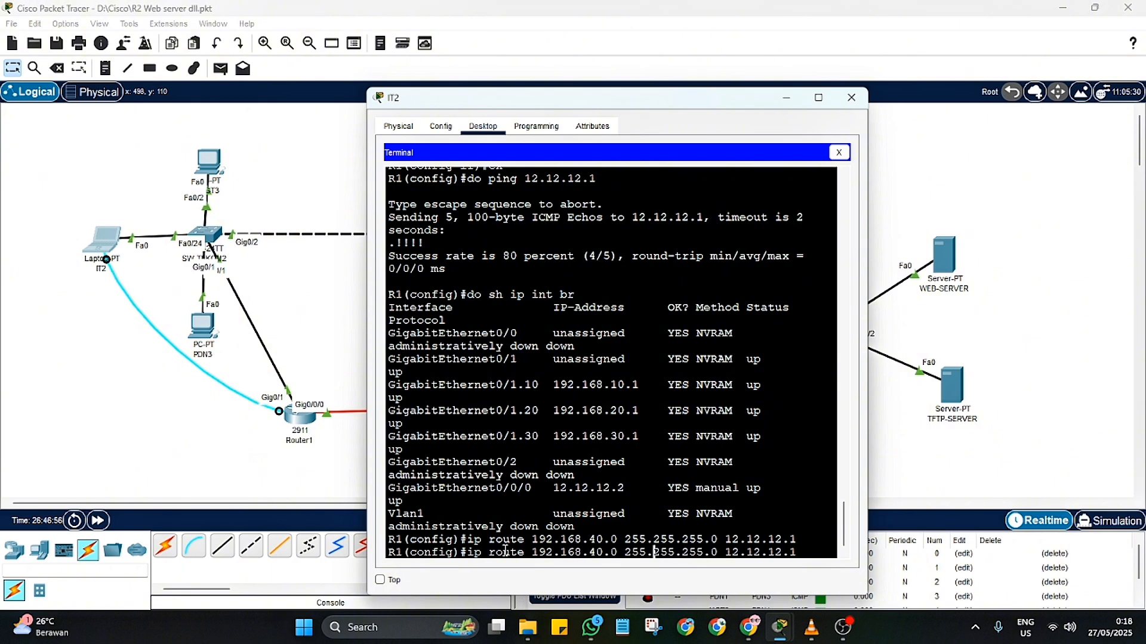
key("Right")
key("BackSpace")
key("BackSpace")
type("50")
key("Right")
key("Right")
key("Right")
key("Right")
key("Right")
key("Right")
key("Right")
key("Right")
key("Right")
key("Right")
key("Right")
key("Right")
key("Right")
key("Right")
key("Right")
key("Right")
key("Right")
key("Right")
key("Right")
key("Right")
key("Return")
Step: Show R1's complete IP routing table to check the static routes, and close IT2's window
type("d")
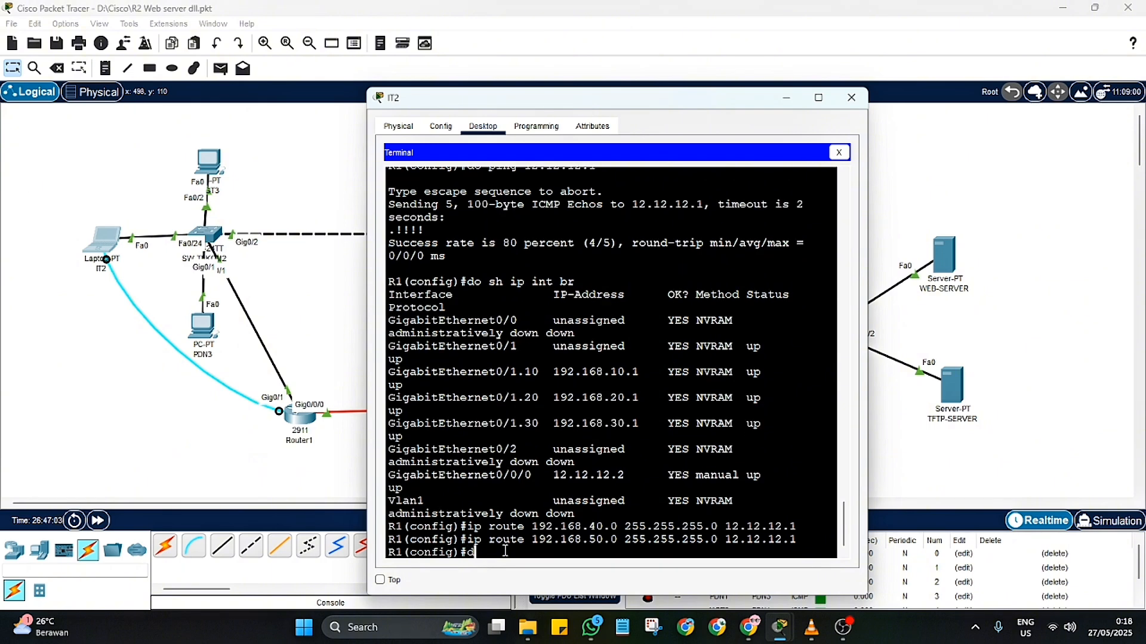
type("o sh ip ro")
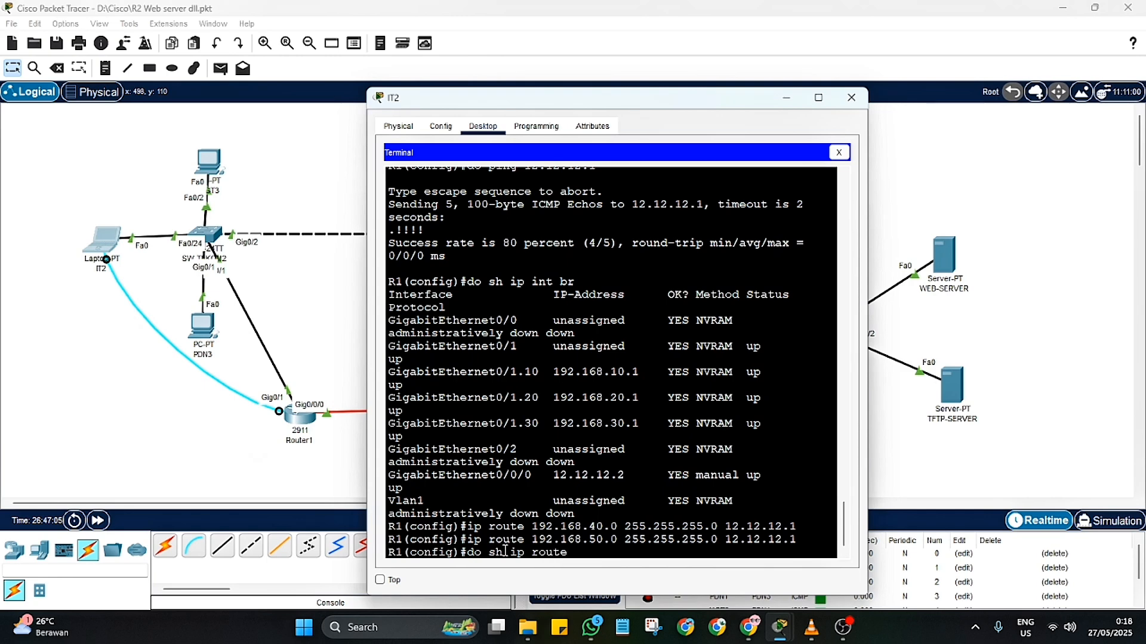
key("Return")
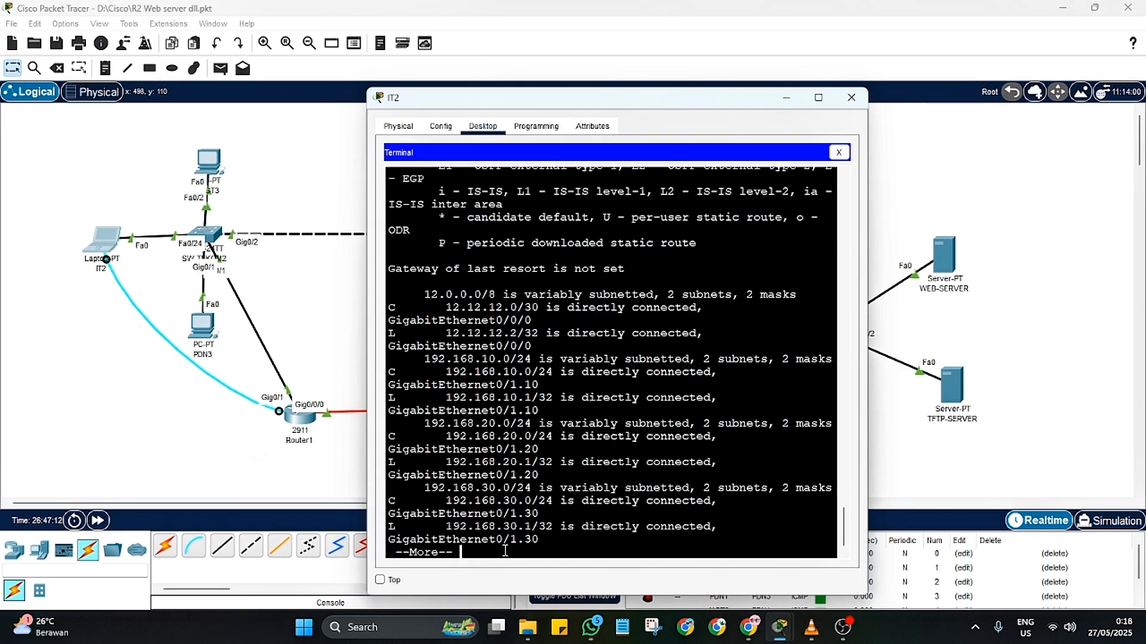
key("space")
key("Return")
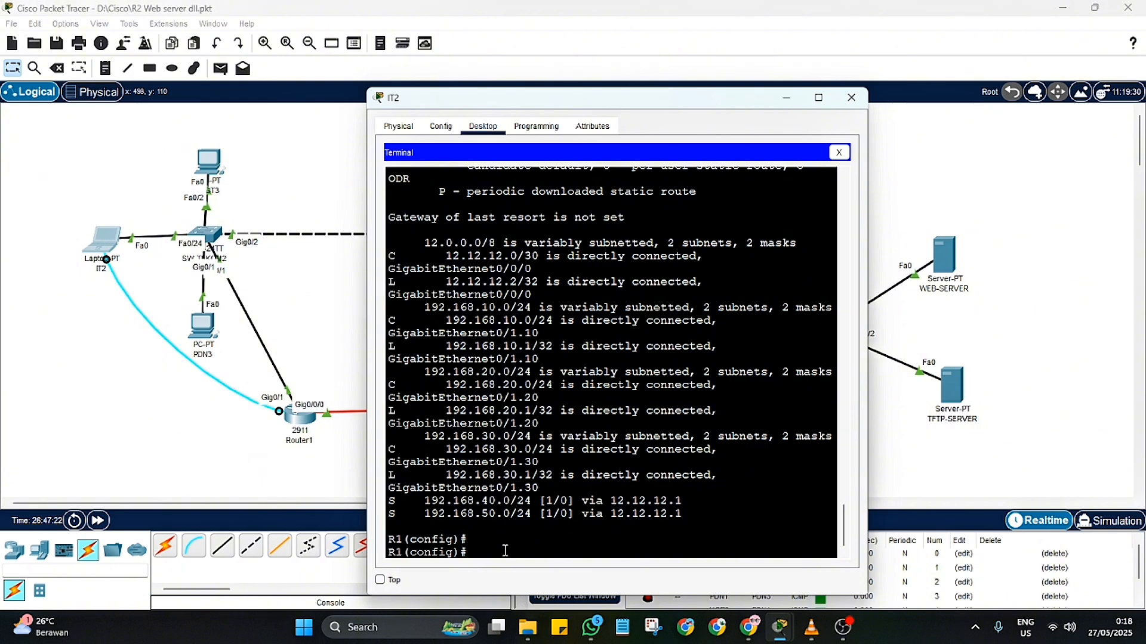
left_click(852, 98)
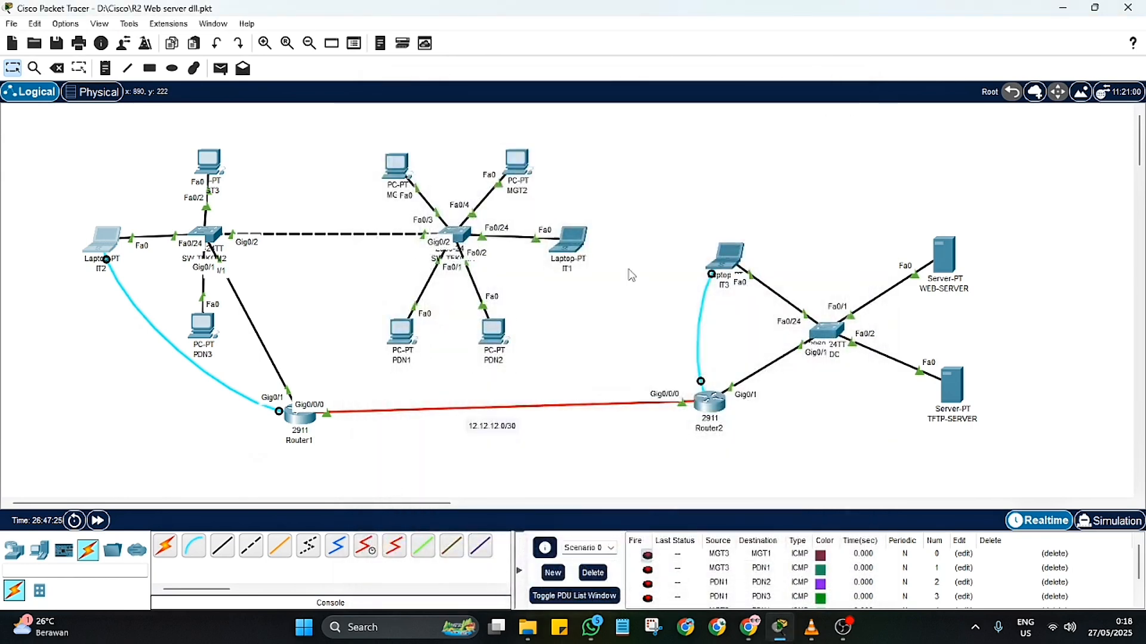
Step: Give WEB-SERVER the static IPv4 address 192.168.40.10 with subnet mask 255.255.255.0
left_click(944, 255)
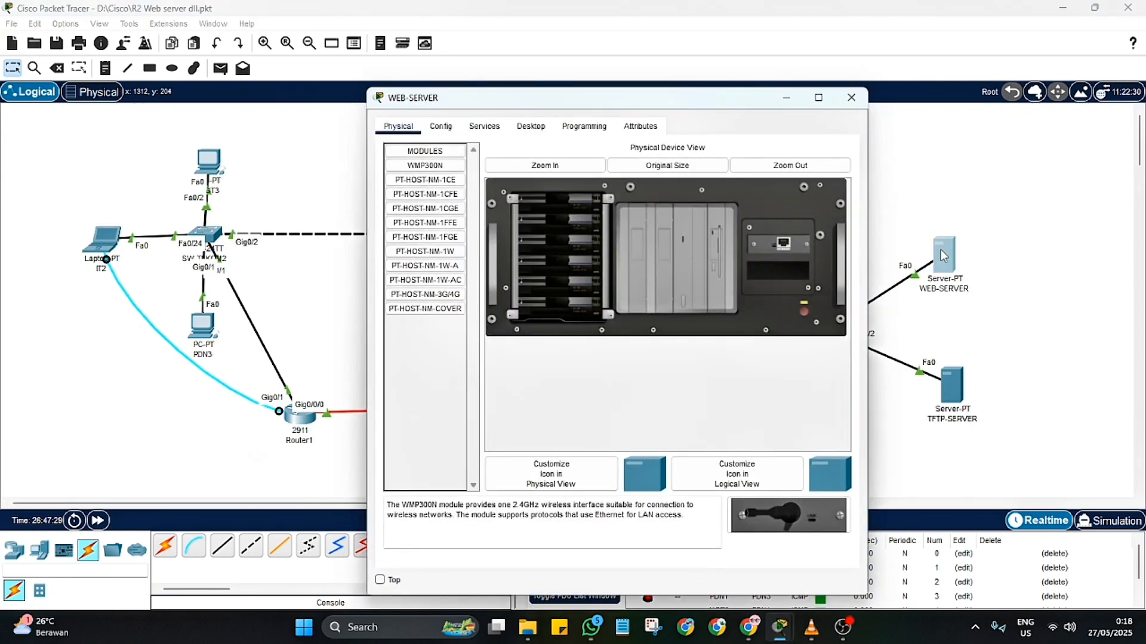
left_click(539, 129)
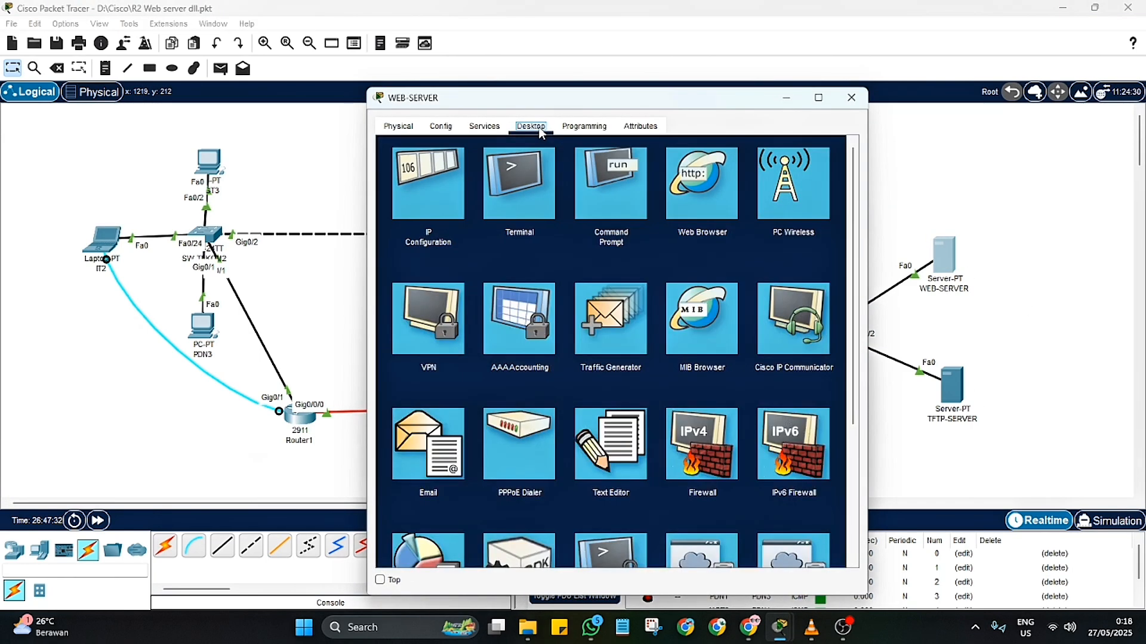
left_click(410, 191)
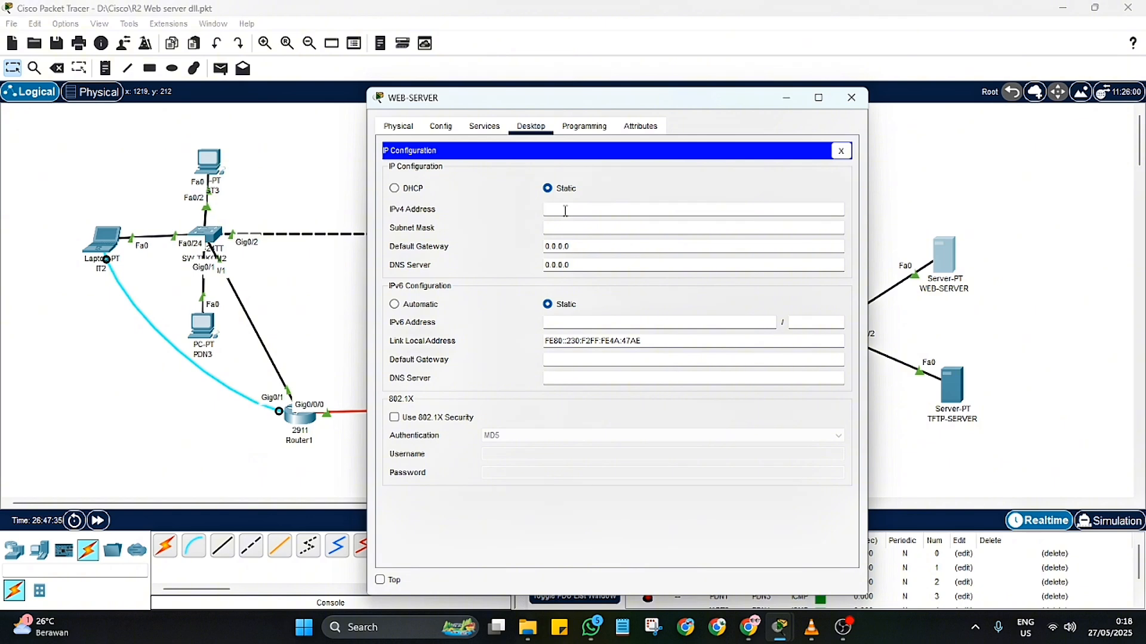
type("192.168.")
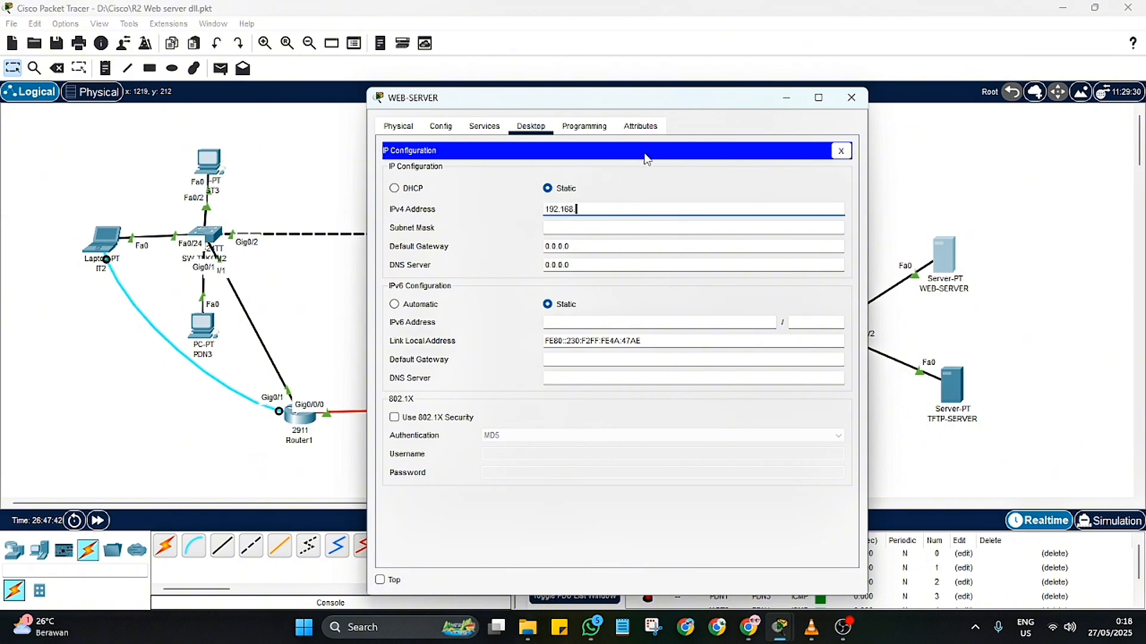
type("40.10")
left_click(666, 228)
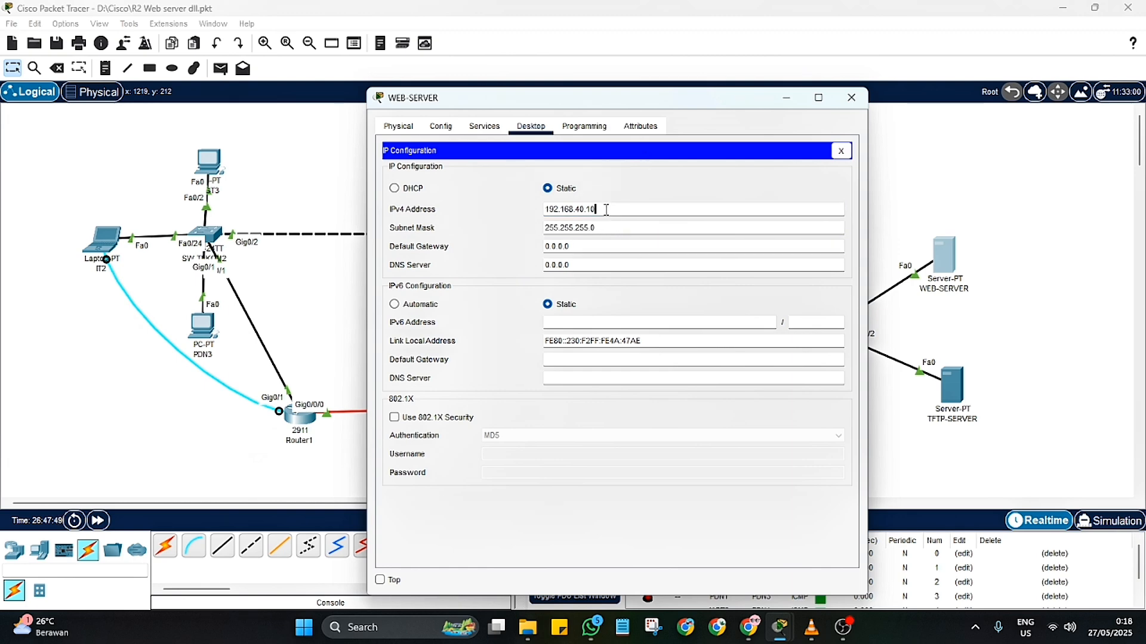
Step: Set WEB-SERVER's default gateway to 192.168.40.1, fill in its DNS server, and close its window
left_click_drag(599, 209, 535, 212)
key("ctrl+c")
left_click_drag(570, 247, 528, 255)
type("192.168.40.1")
left_click(583, 268)
key("ctrl+v")
left_click(851, 97)
Step: Give TFTP-SERVER the static IPv4 address 192.168.50.10 with subnet mask 255.255.255.0
left_click(953, 391)
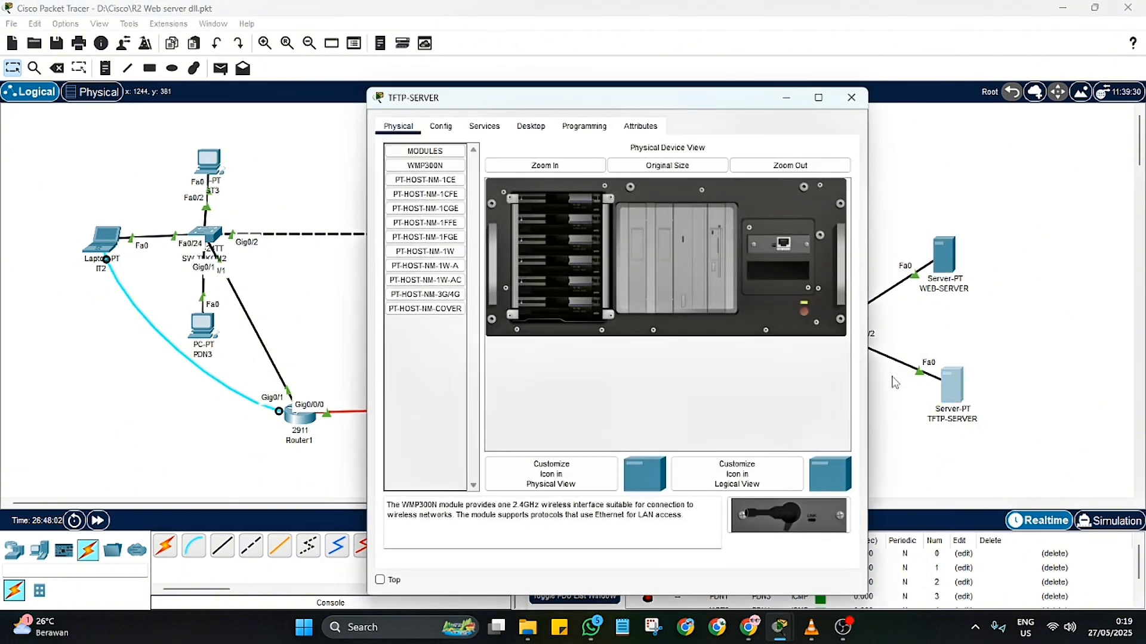
left_click(531, 127)
left_click(438, 216)
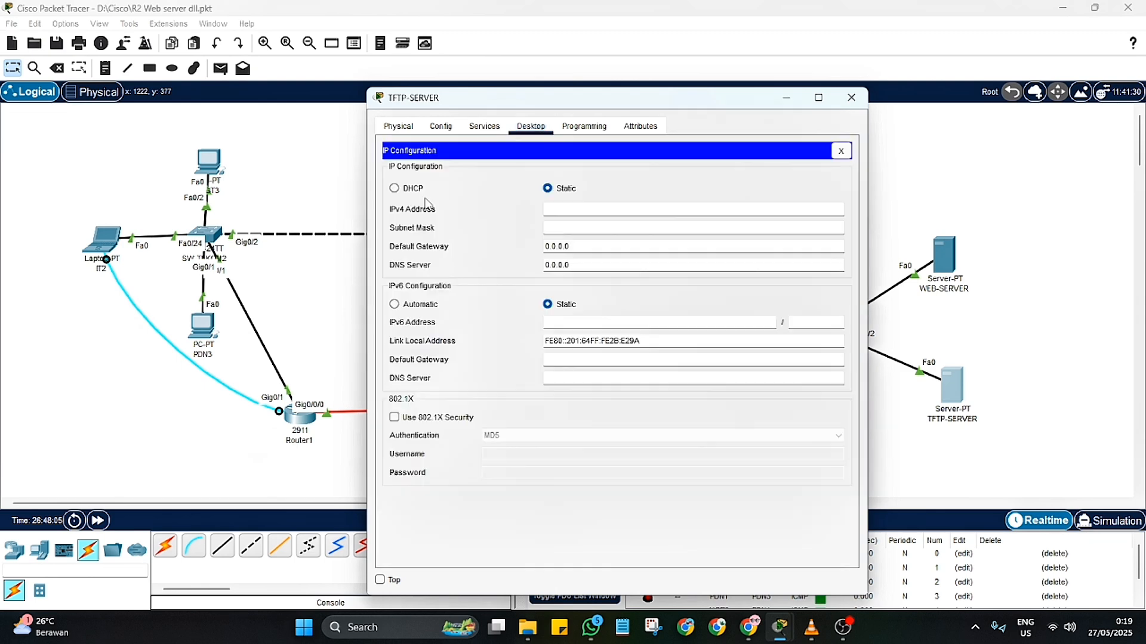
left_click(562, 208)
type("192.168.40.10")
left_click(608, 225)
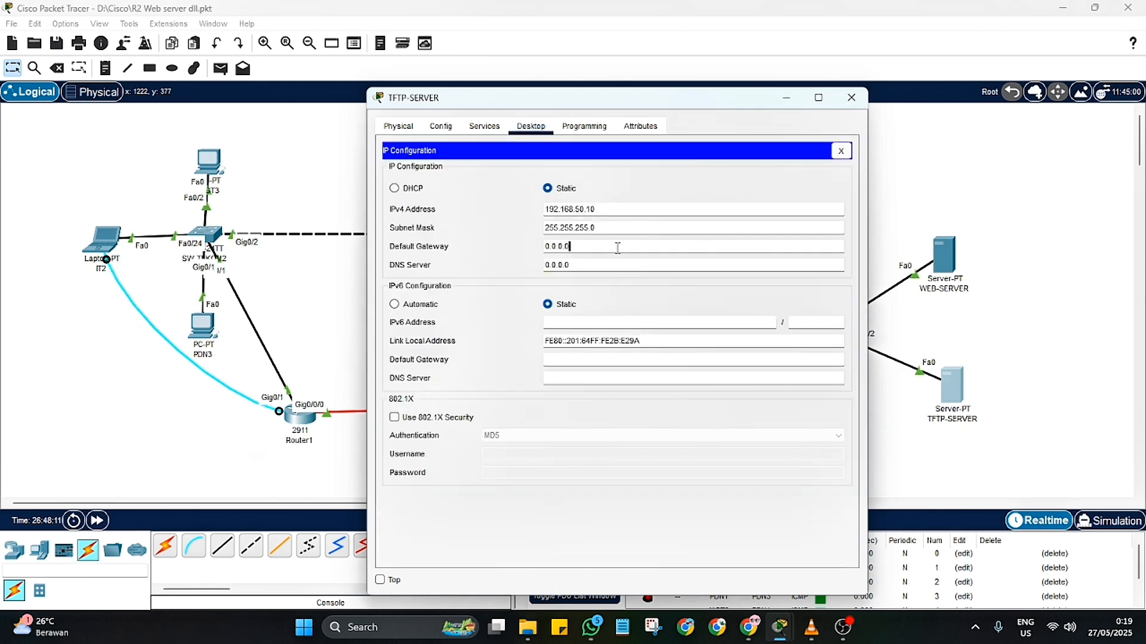
Step: Fill in TFTP-SERVER's default gateway and DNS server addresses, and close its window
left_click_drag(618, 247, 477, 247)
type("192.168.40.10")
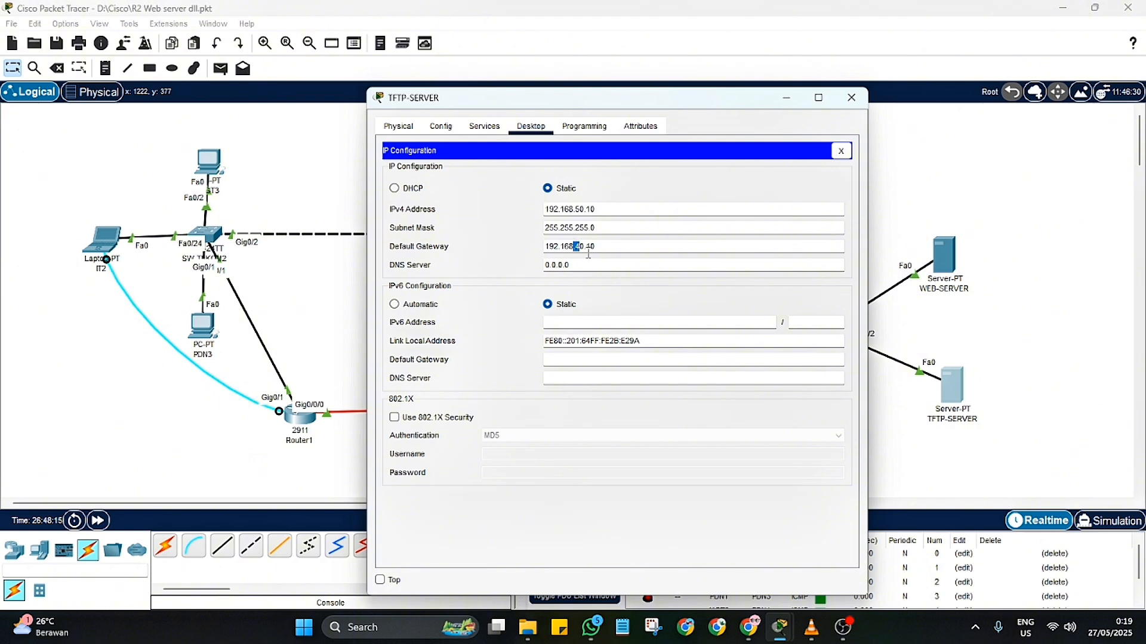
mouse_move(581, 246)
left_mouse_down()
mouse_move(536, 264)
mouse_move(578, 265)
left_mouse_up()
type("192.168.40.10")
left_click(852, 98)
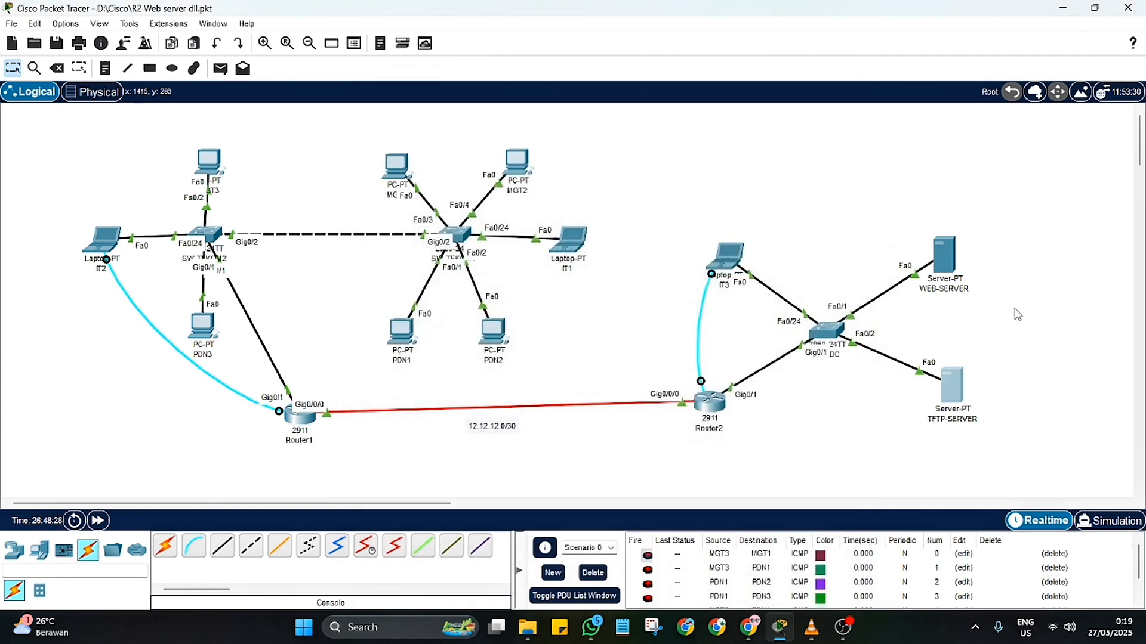
Step: Give IT3 the static IPv4 address 192.168.40.2 with subnet mask 255.255.255.0
left_click(726, 259)
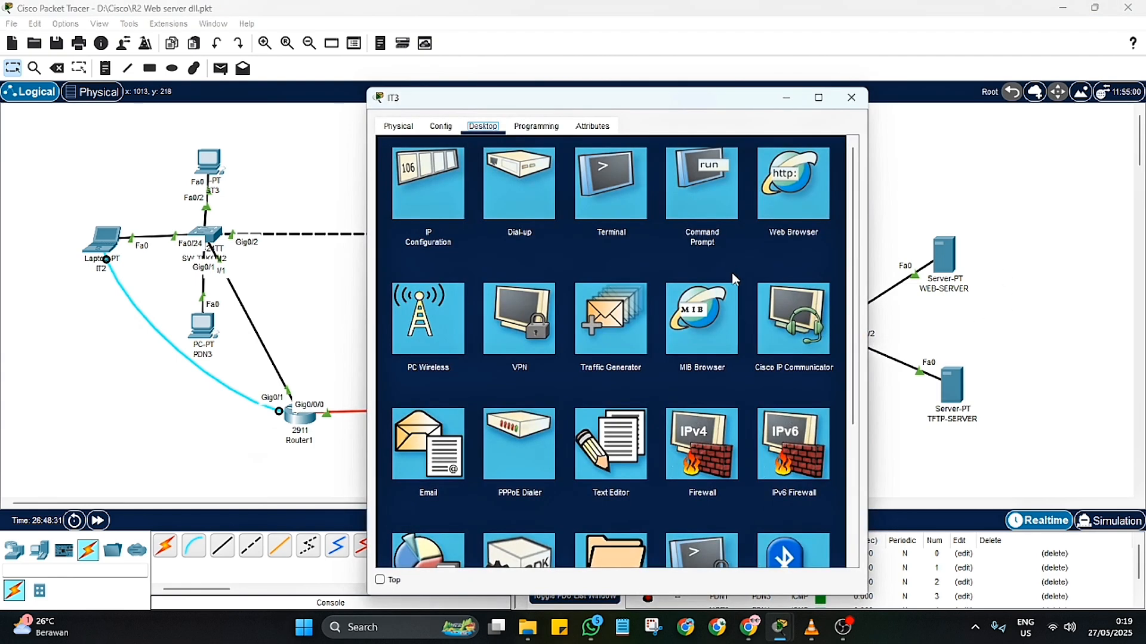
left_click(428, 185)
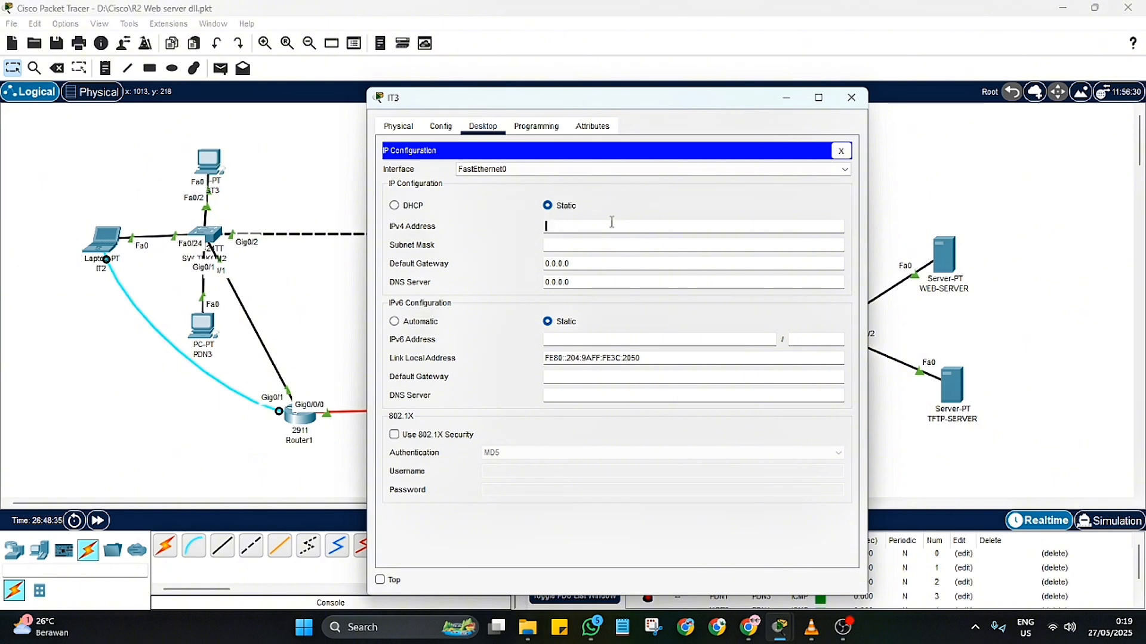
type("192.168.40.10")
left_click(605, 245)
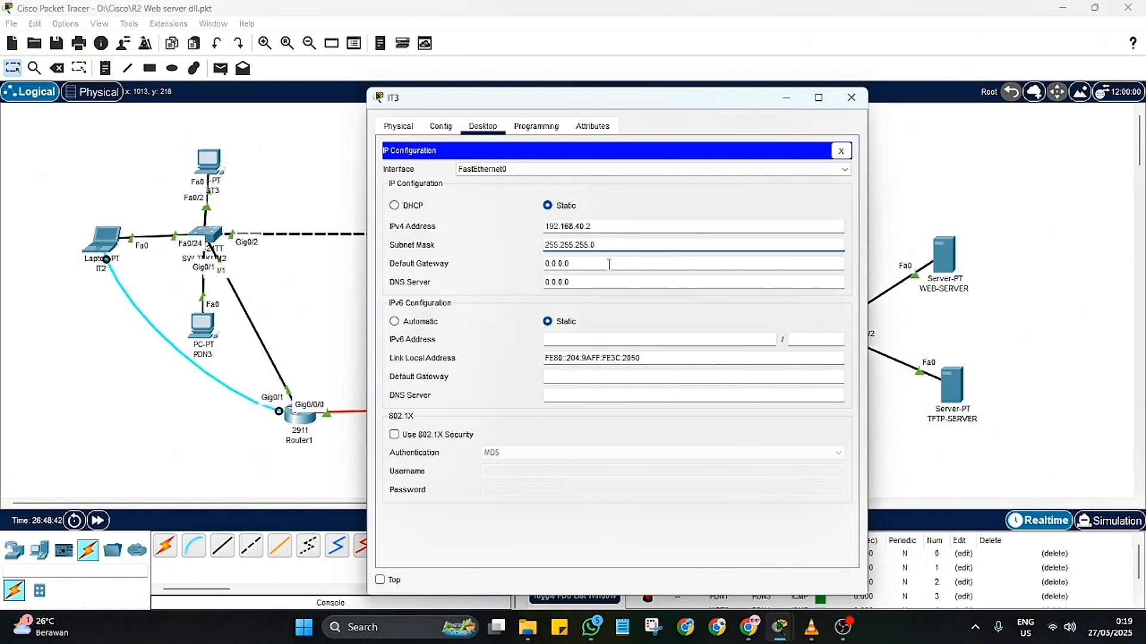
Step: Set IT3's default gateway to 192.168.40.1 and its DNS server to 192.168.40.10, and close its window
double_click(602, 263)
type("192.168.40.10")
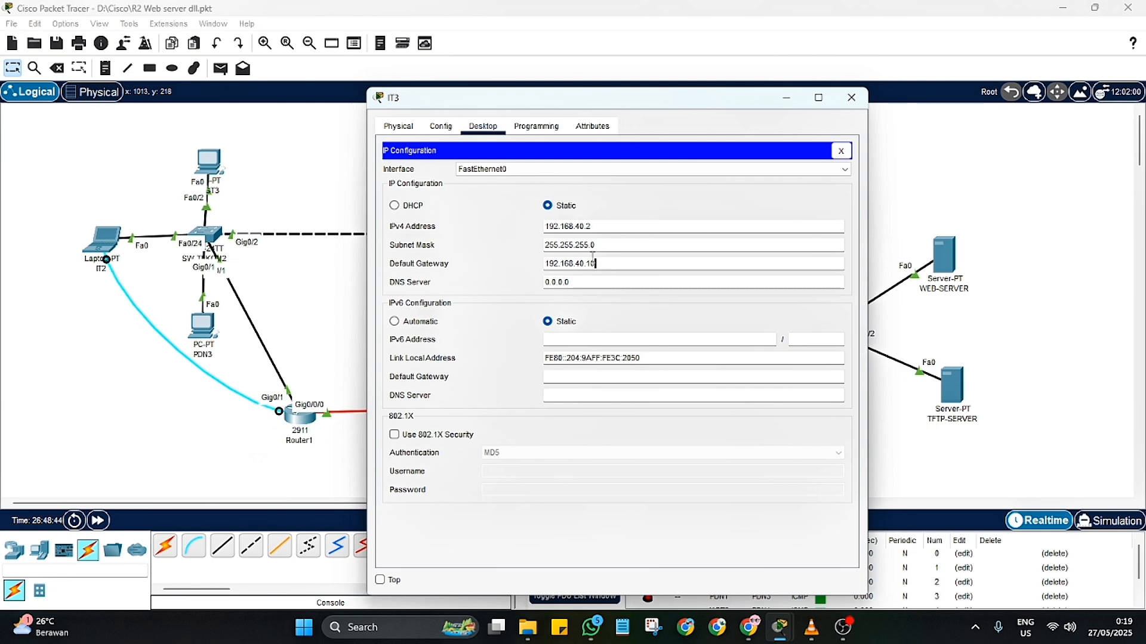
double_click(554, 282)
type("192.168.40.10")
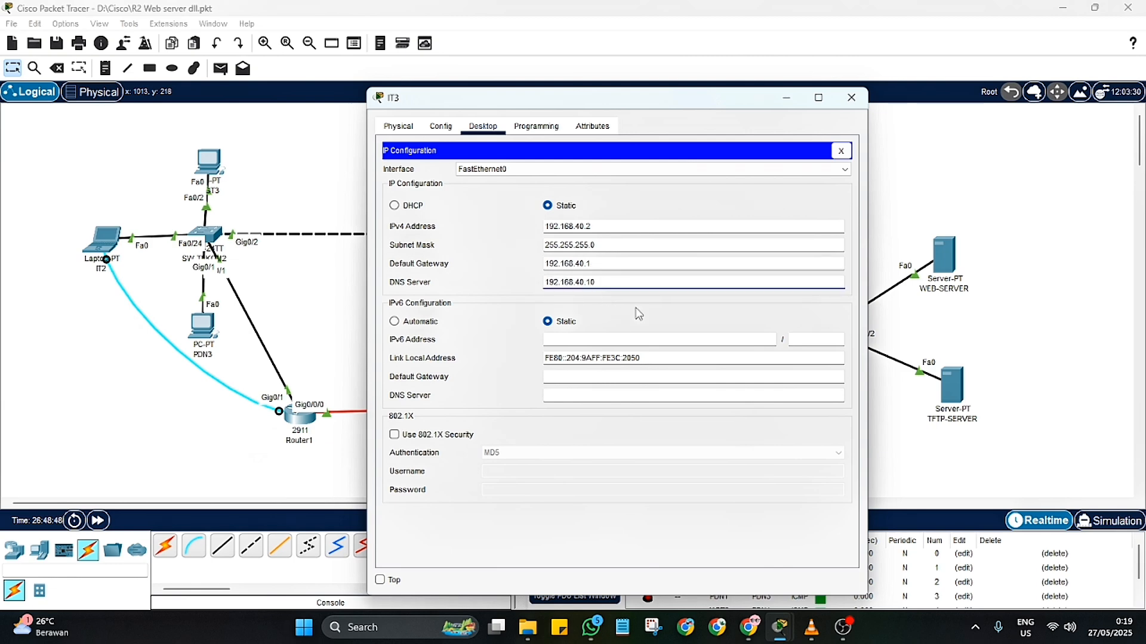
left_click(851, 97)
Step: Turn on the DNS service on WEB-SERVER
left_click(943, 266)
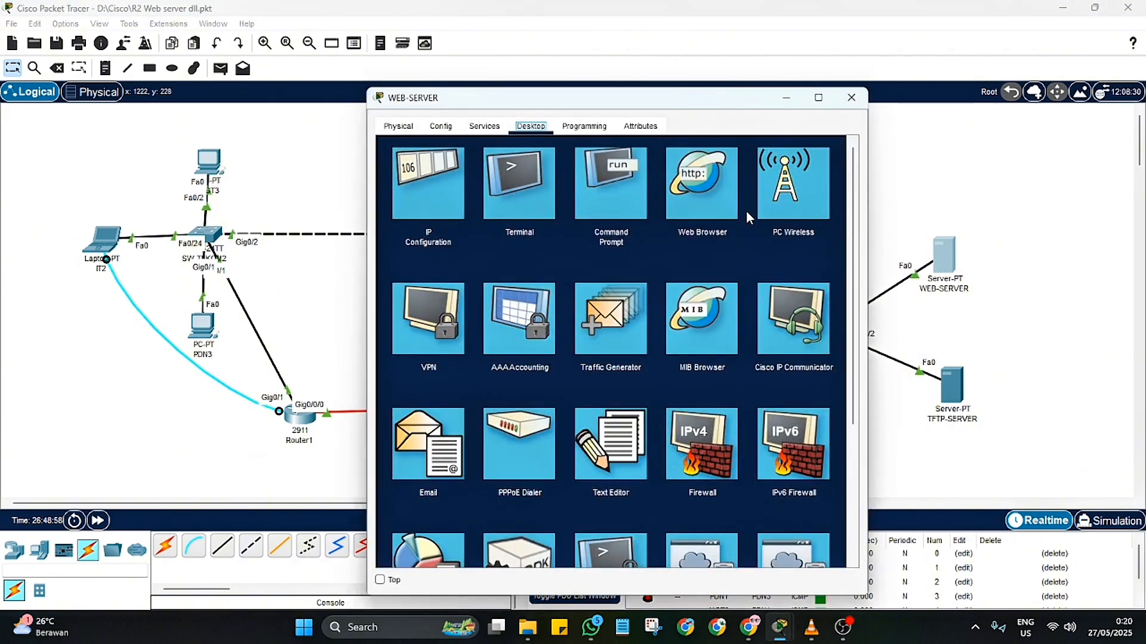
left_click(484, 125)
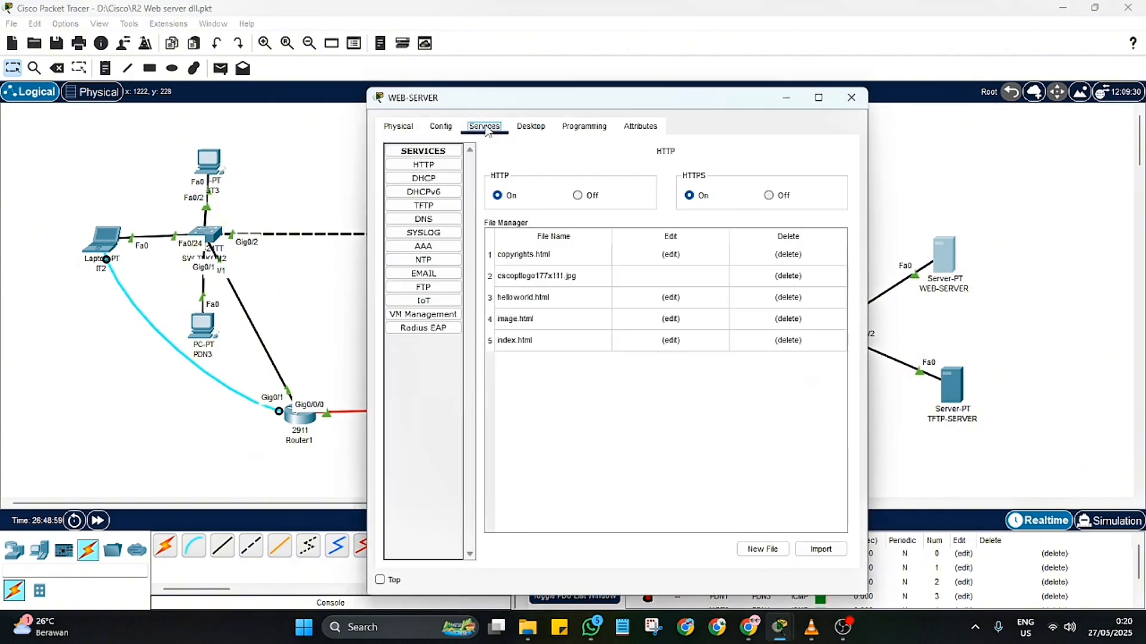
left_click(438, 225)
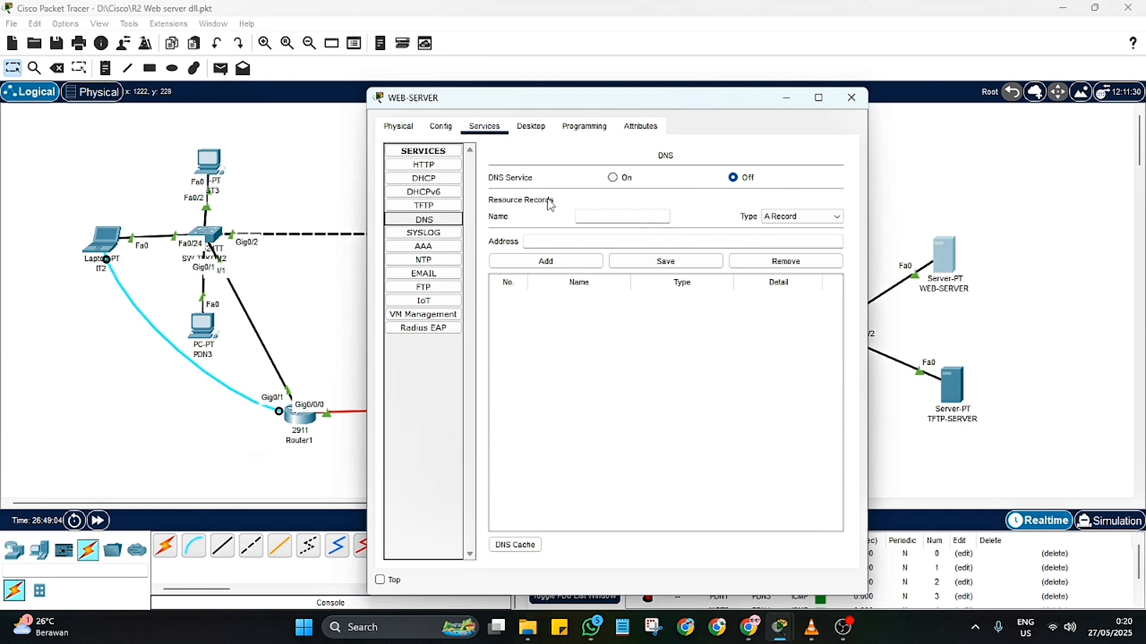
left_click(613, 177)
Step: Add a DNS A record on WEB-SERVER that maps tekom1.net to 192.168.40.10
left_click(626, 222)
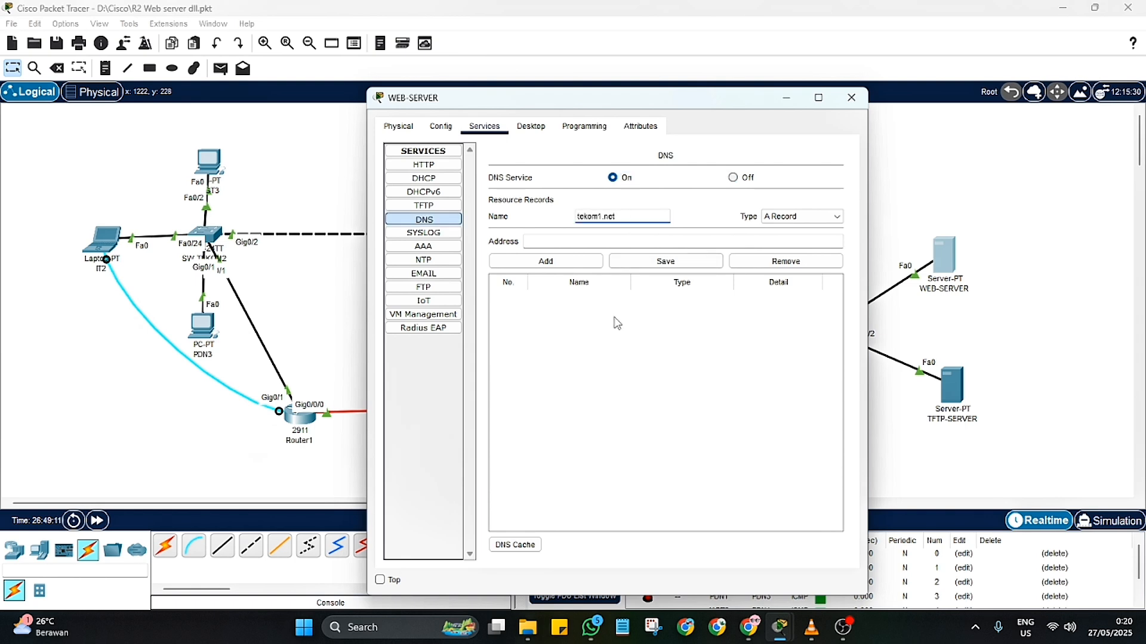
left_click(599, 240)
type("192.168.40.10")
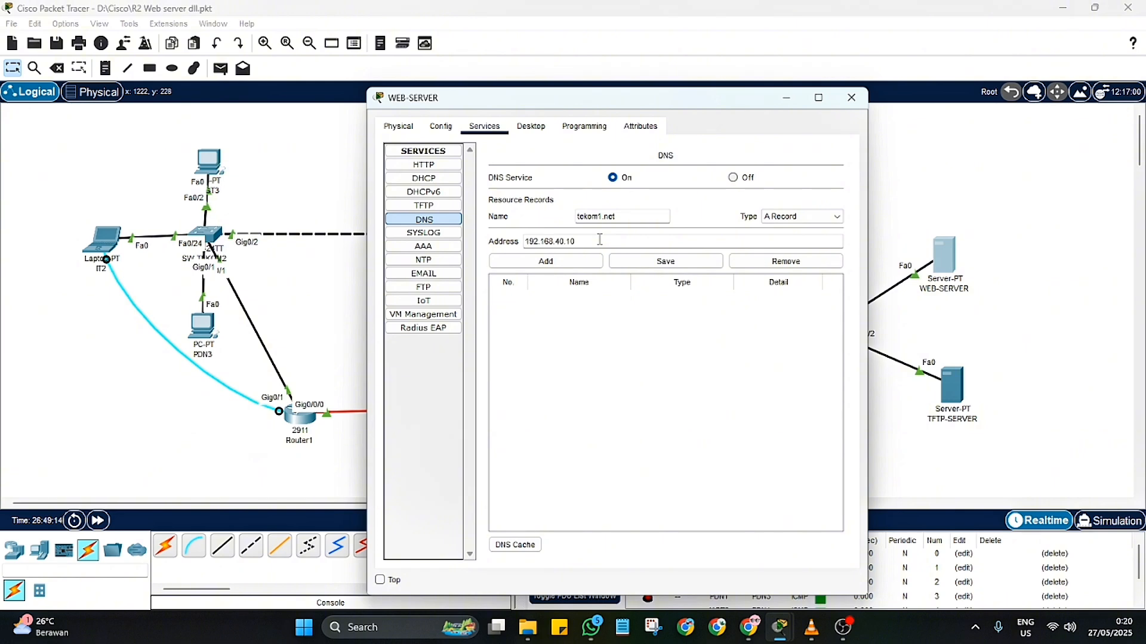
left_click(576, 262)
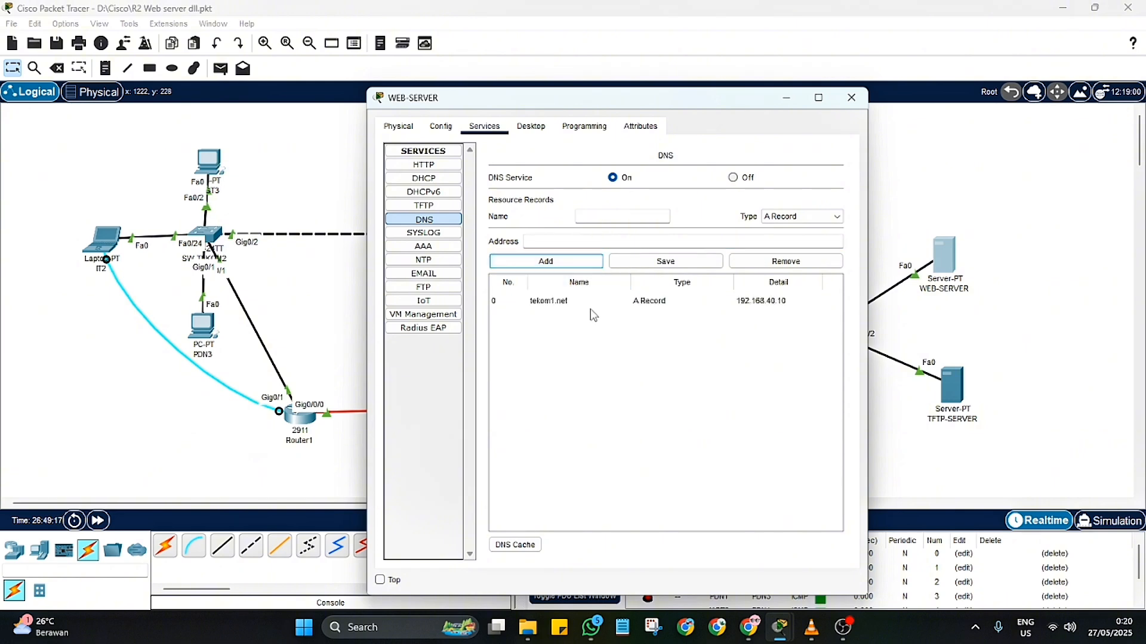
left_click(561, 308)
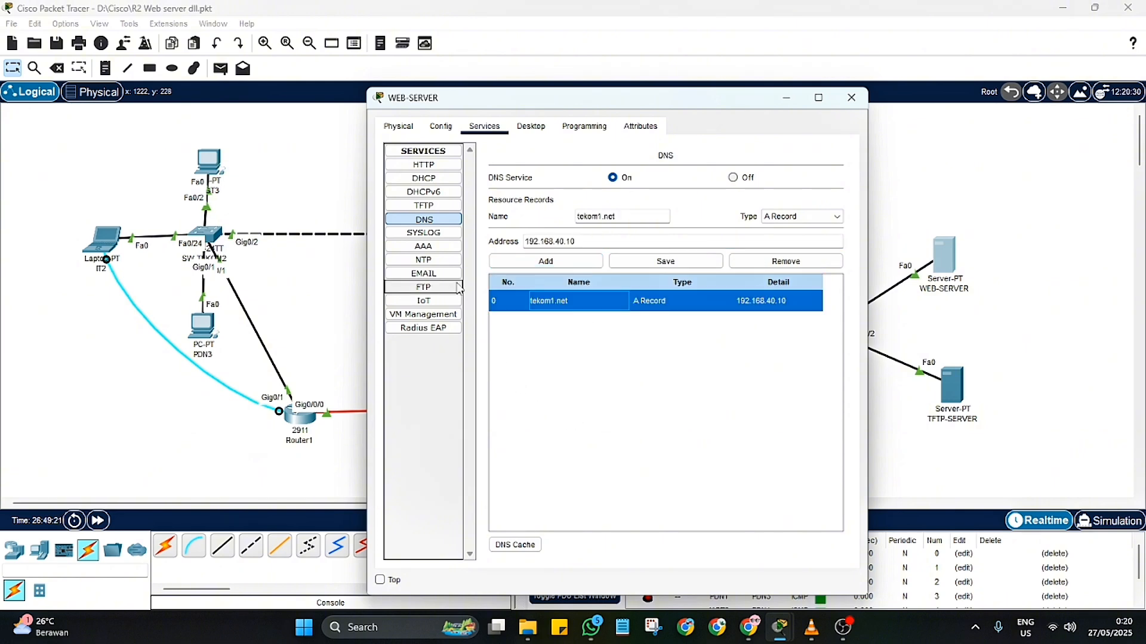
Step: Open index.html from WEB-SERVER's HTTP service for editing and select its heading text "Cisco Packet Tracer"
left_click(423, 165)
left_click(525, 340)
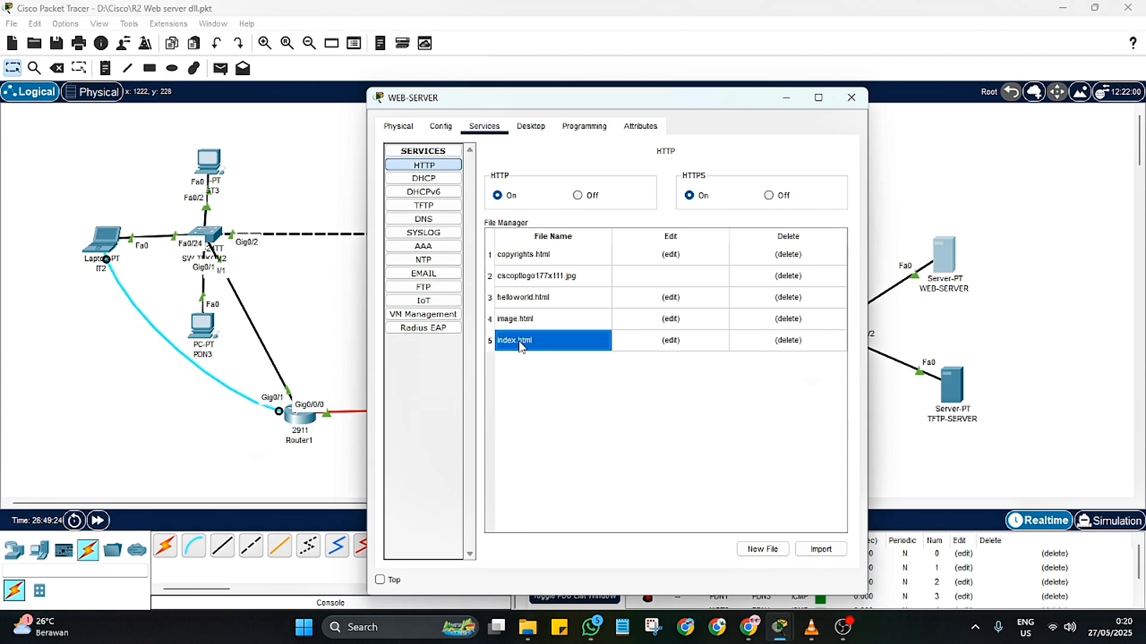
left_click(671, 341)
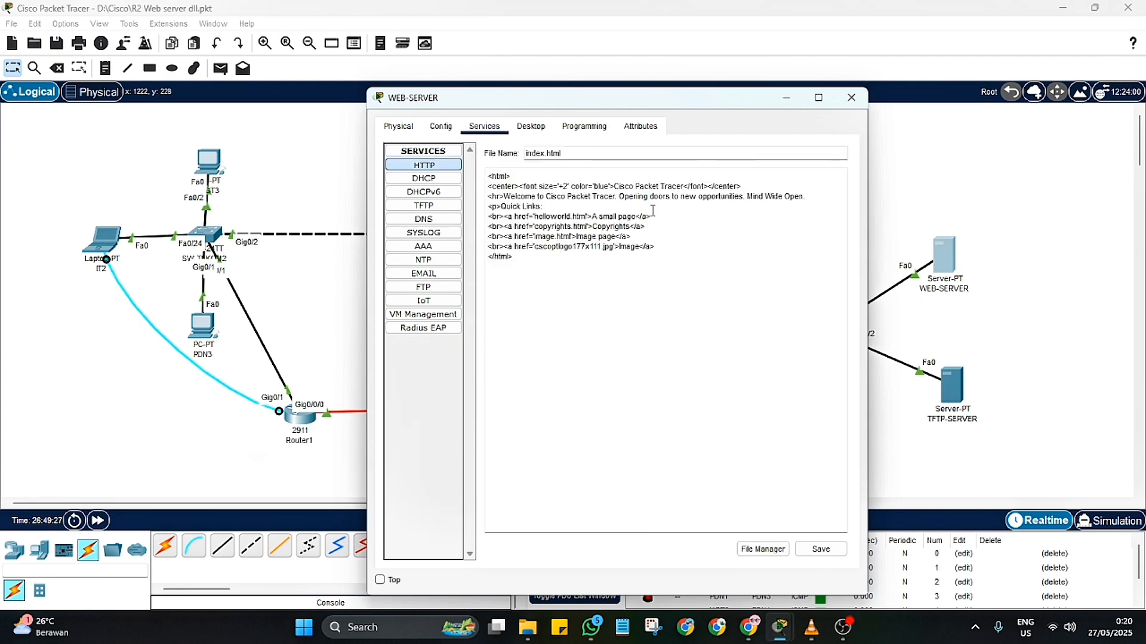
left_click_drag(684, 187, 614, 186)
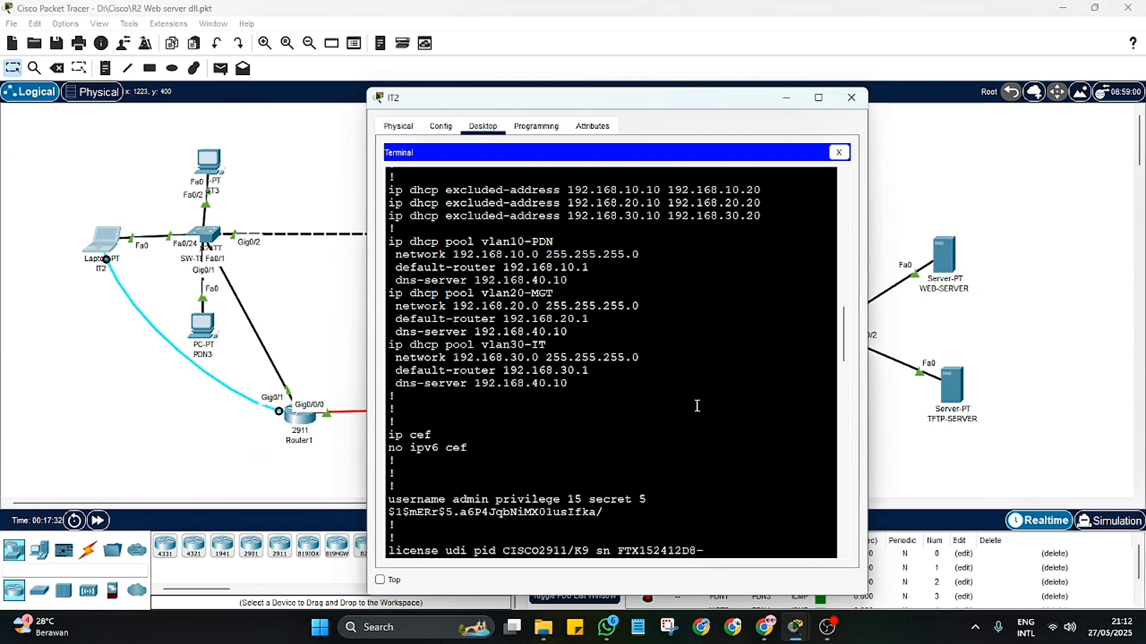
Step: Check the dns-server entries of the VLAN 10, 20 and 30 DHCP pools in R1's configuration, and close IT2's window
mouse_move(571, 280)
left_mouse_down()
mouse_move(401, 280)
mouse_move(567, 278)
left_mouse_up()
left_click_drag(567, 332, 472, 332)
left_click_drag(568, 384, 471, 383)
scroll(471, 383, "down", 20)
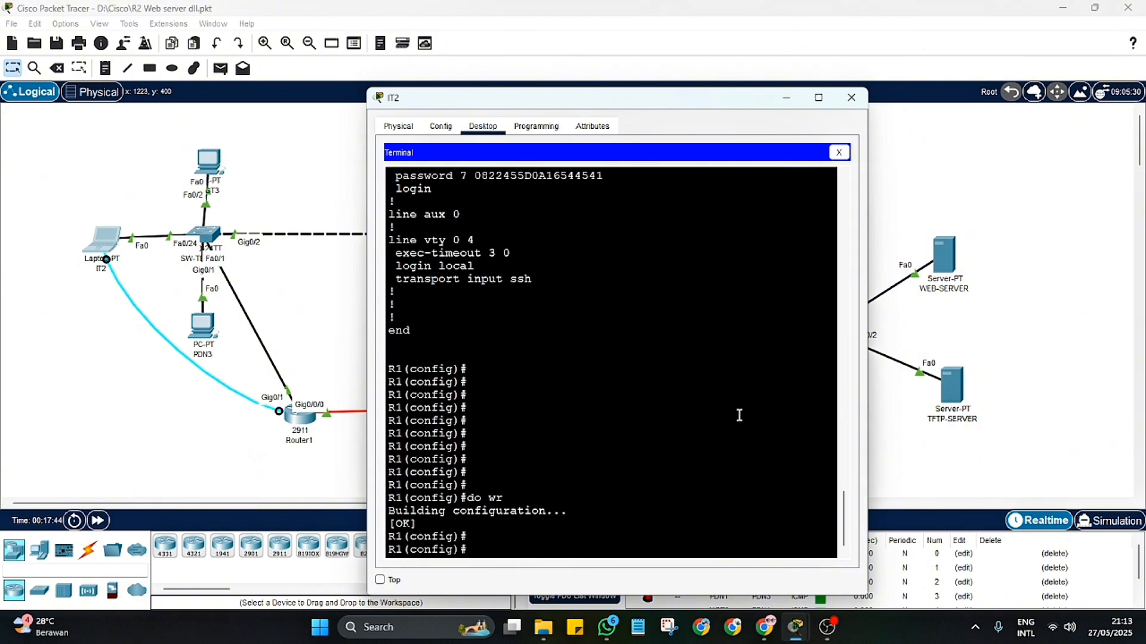
left_click(851, 98)
Step: Load tekom1.net in WEB-SERVER's web browser and examine the page's heading, welcome text and links
left_click(947, 263)
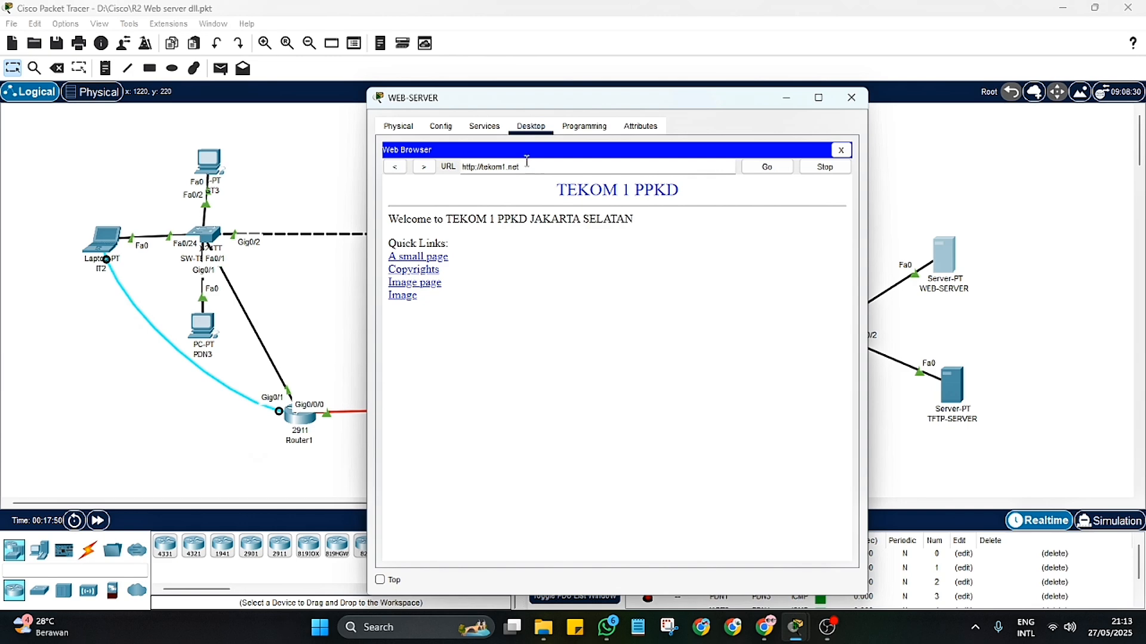
left_click(841, 151)
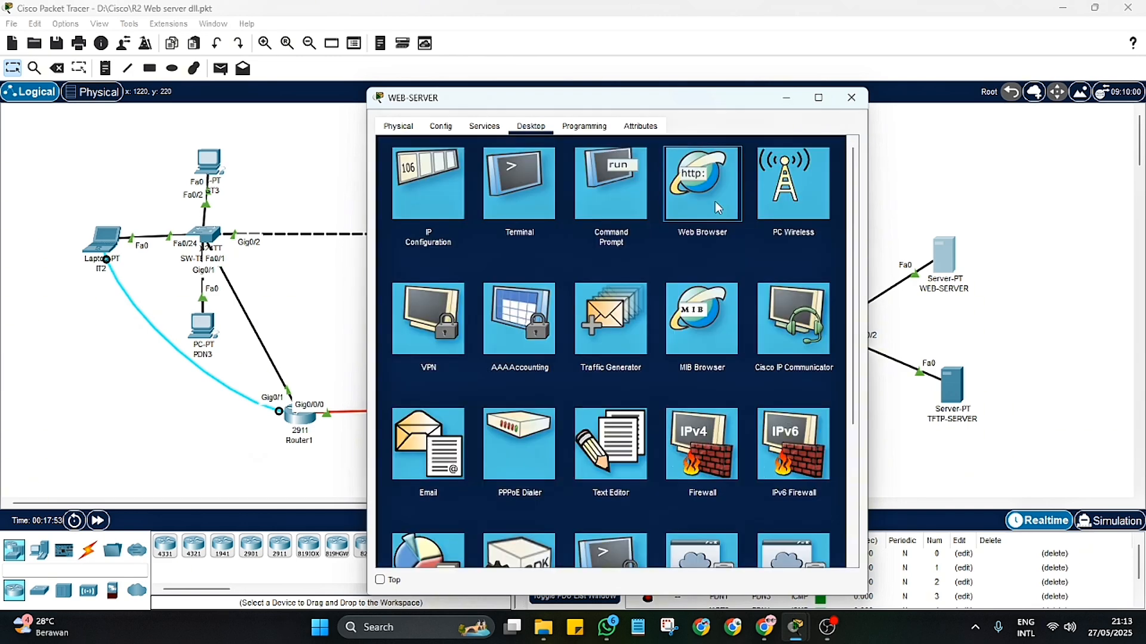
left_click(697, 229)
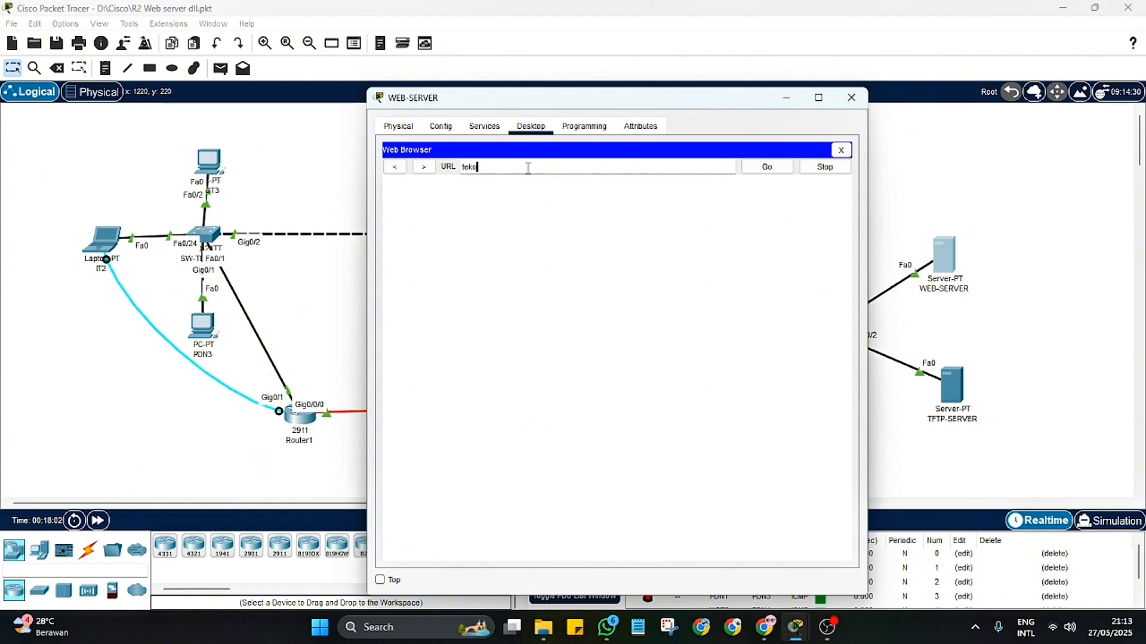
type("tekom1.net")
key("Return")
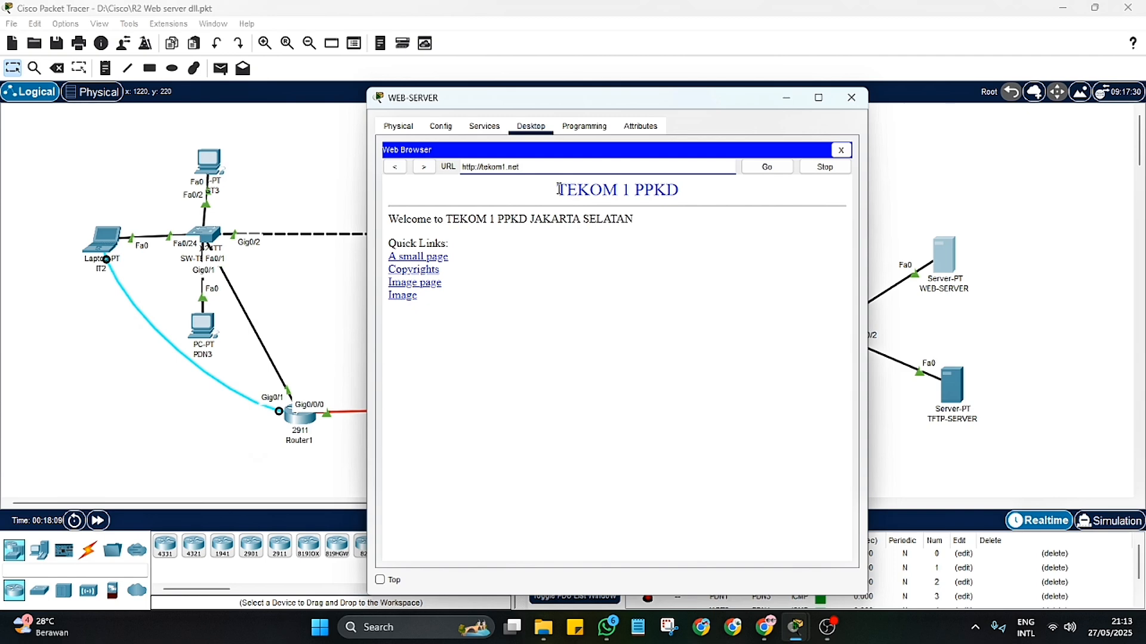
left_click_drag(559, 190, 687, 194)
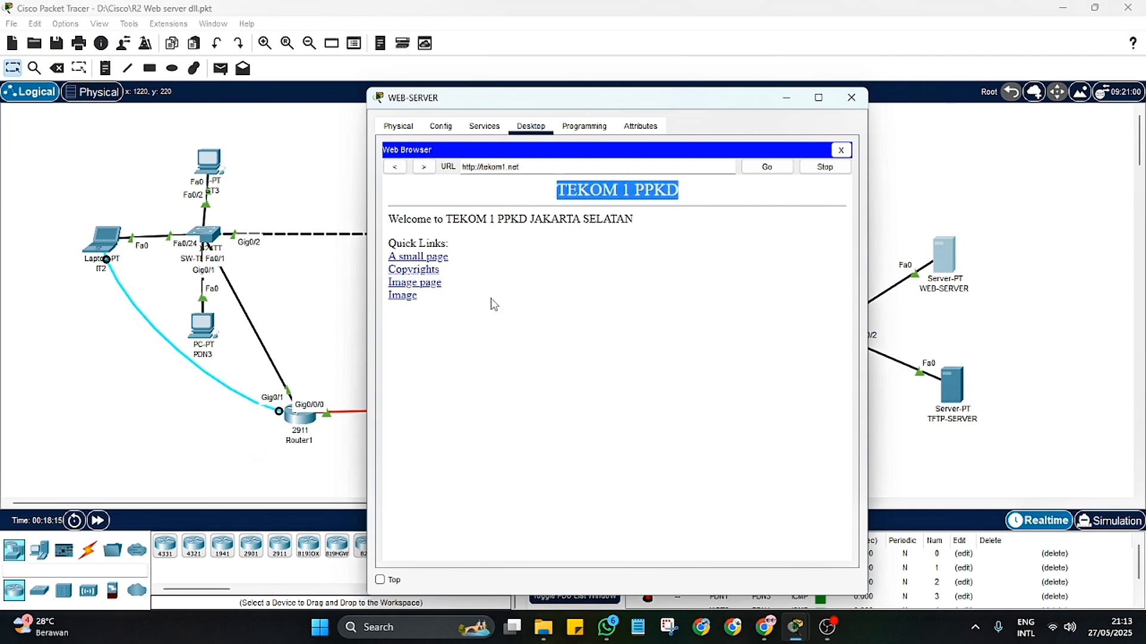
left_click_drag(389, 219, 473, 293)
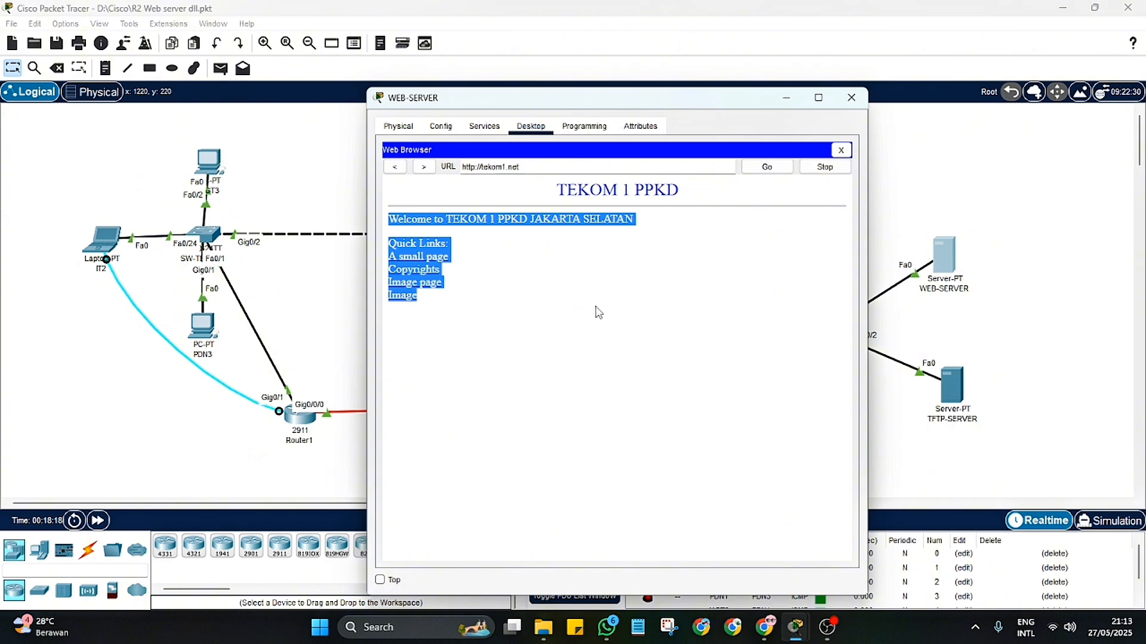
left_click(527, 243)
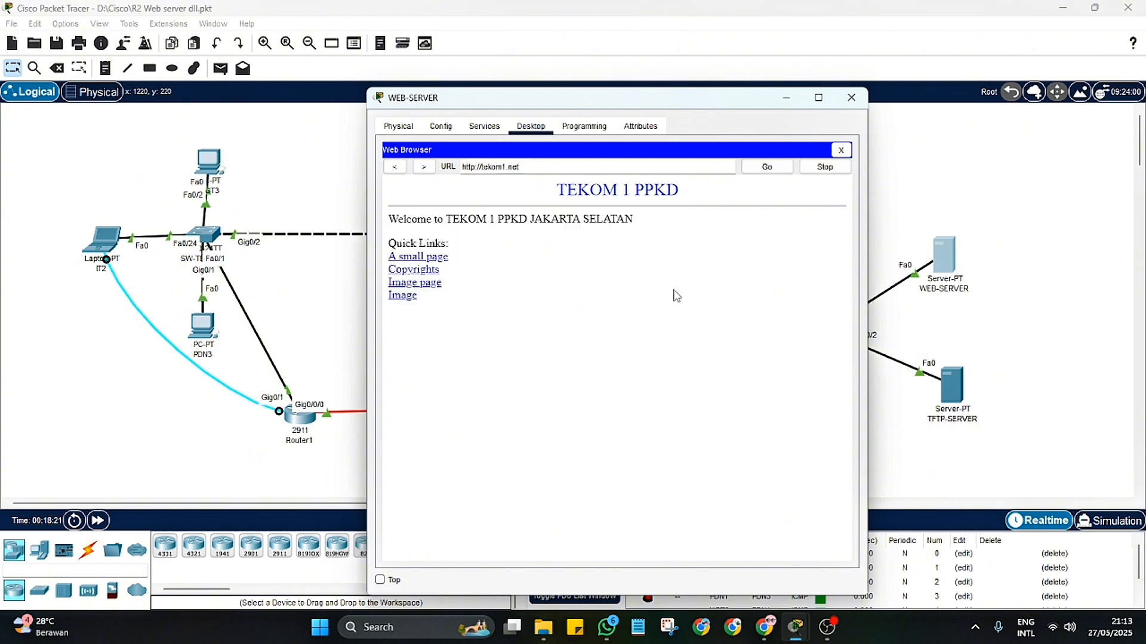